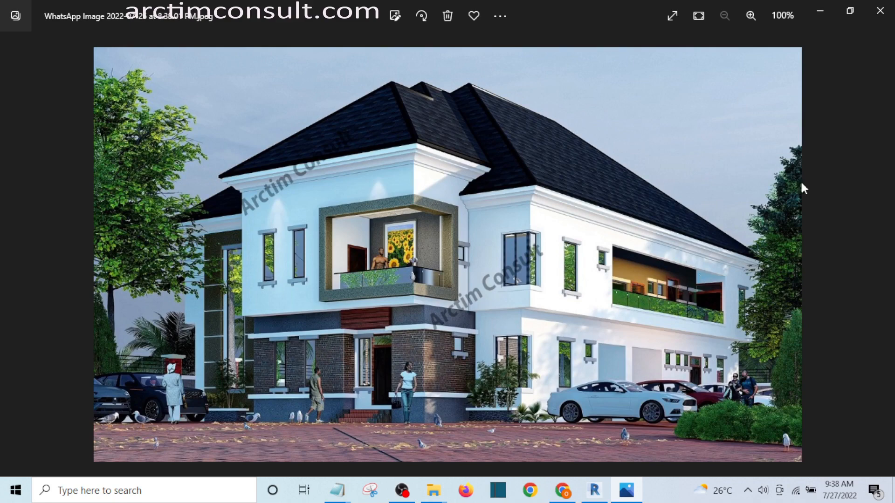
- Minimize the image viewer and both File Explorer windows, and switch to Revit
left_click(819, 5)
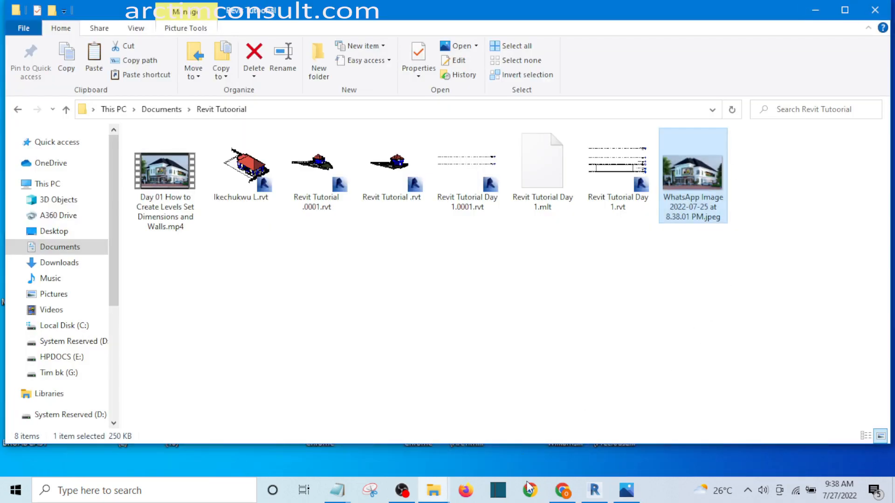
left_click(820, 12)
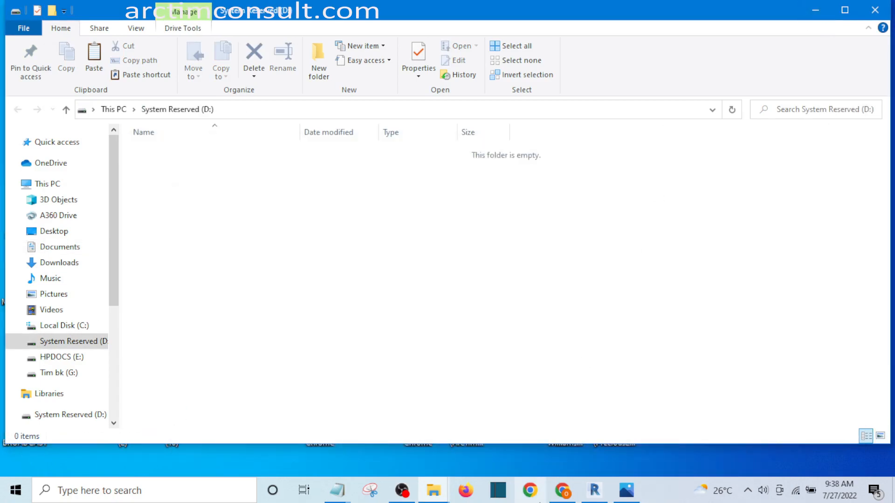
left_click(815, 10)
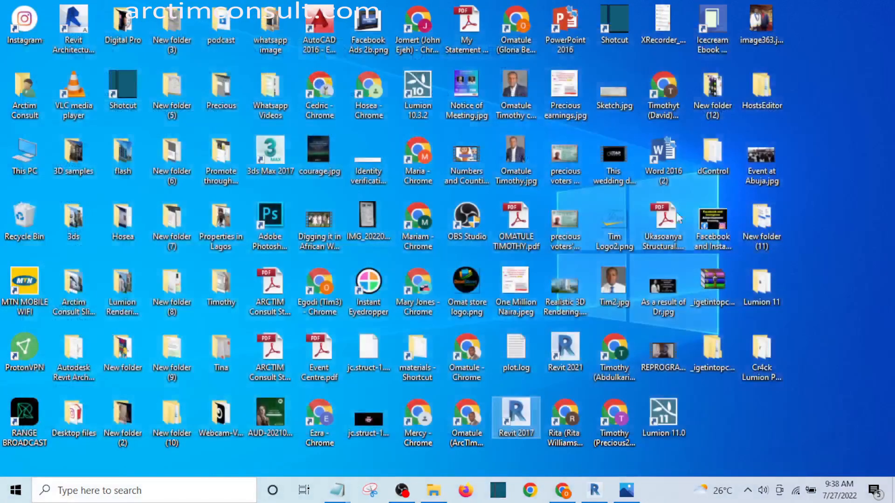
left_click(595, 491)
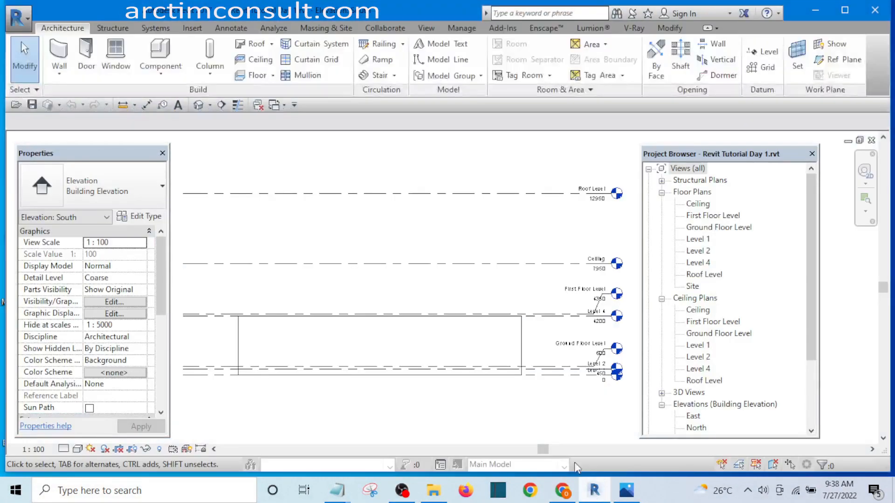
- View the finished house project's ground floor plan and its default 3D view, looking over the exterior from the front corner
left_click(284, 105)
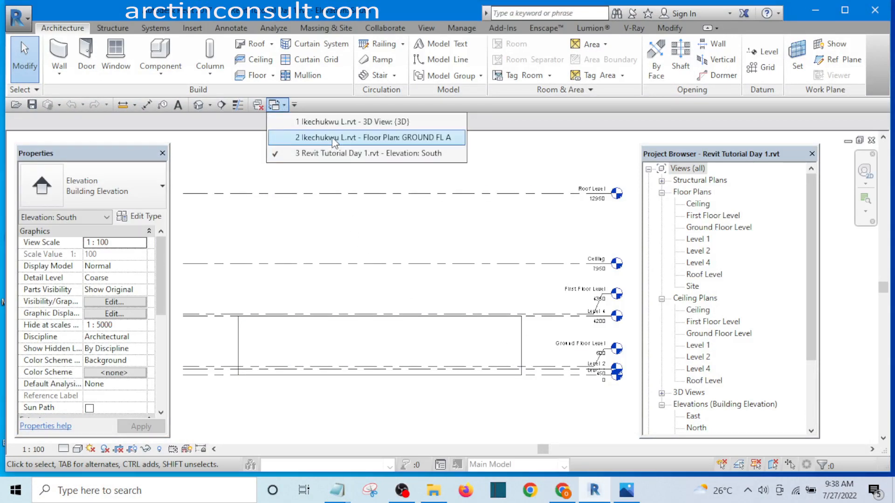
left_click(335, 138)
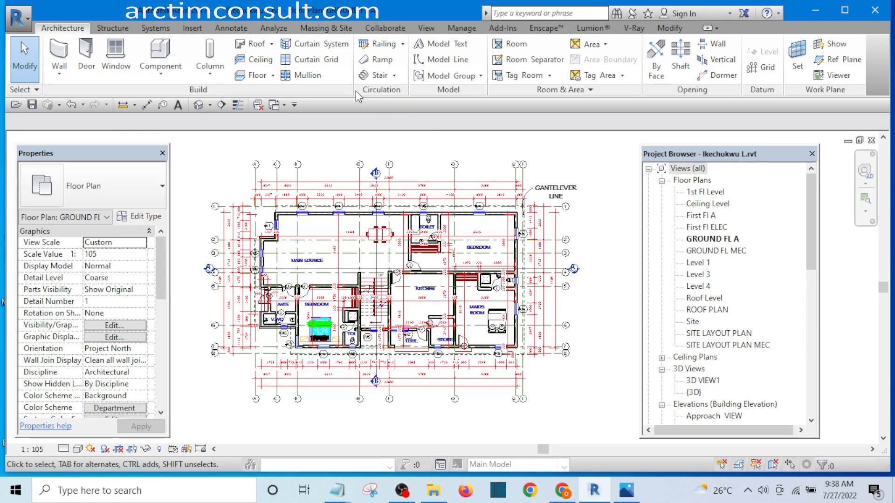
left_click(198, 105)
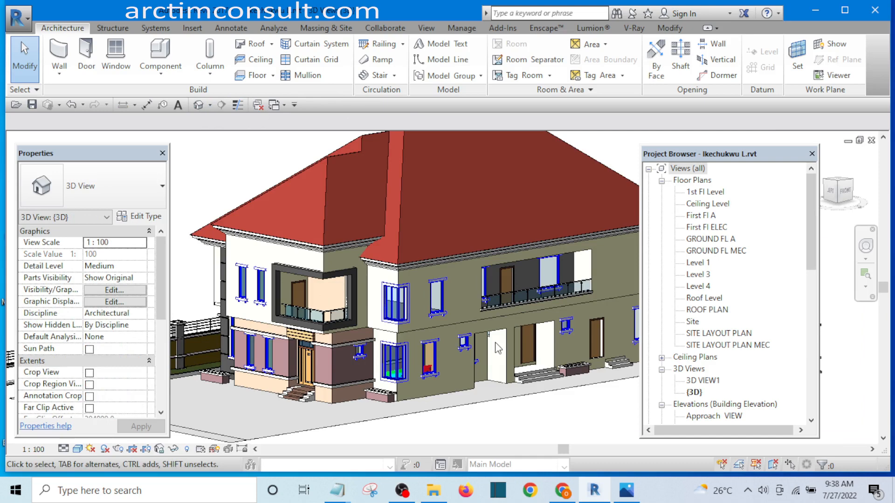
middle_click_drag(498, 347, 536, 372, "shift")
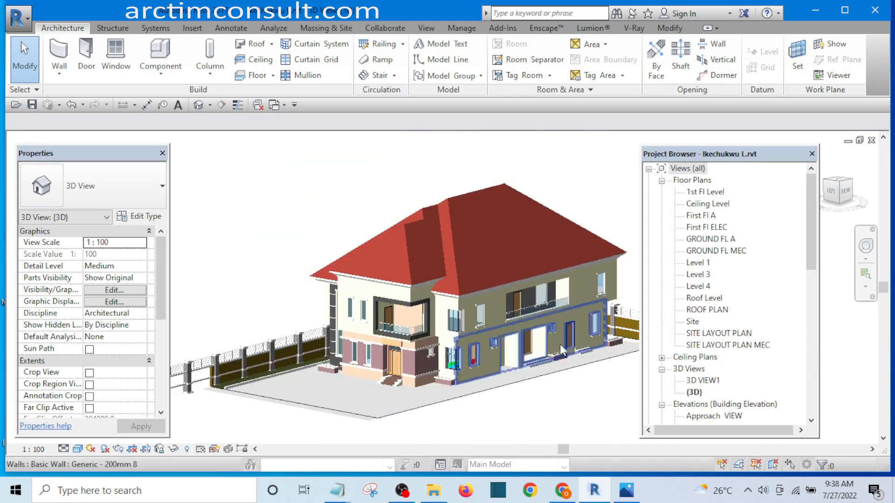
scroll(399, 226, "up", 4)
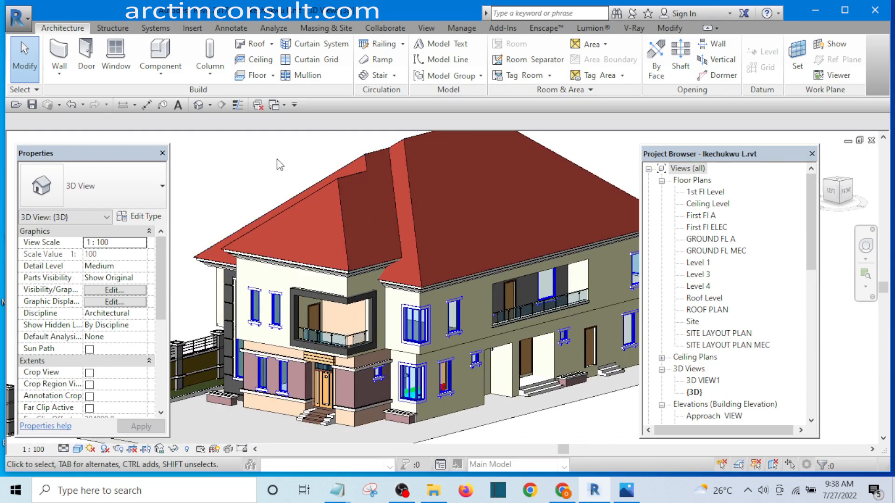
- Close the hidden views and switch to the South elevation of Revit Tutorial Day 1.rvt
left_click(259, 106)
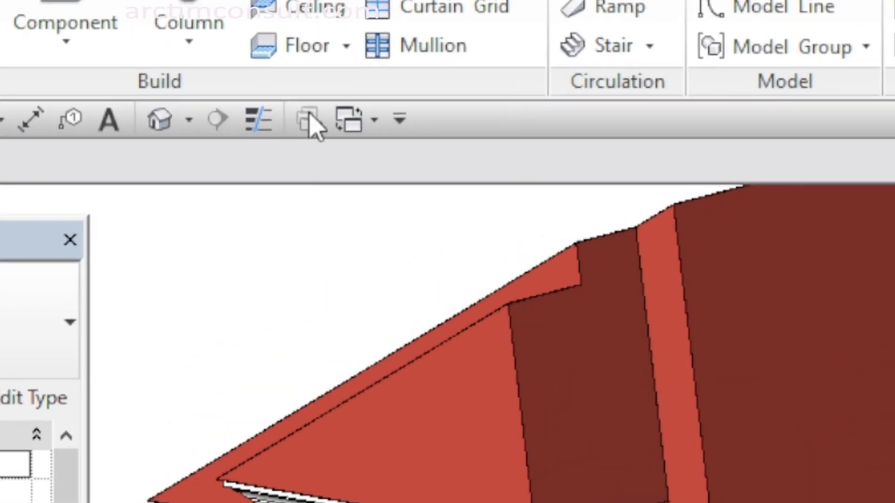
left_click(374, 122)
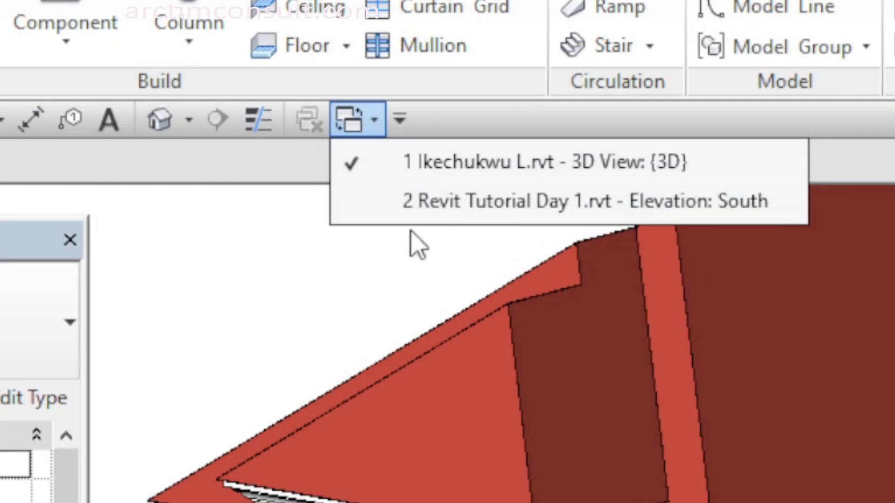
left_click(487, 203)
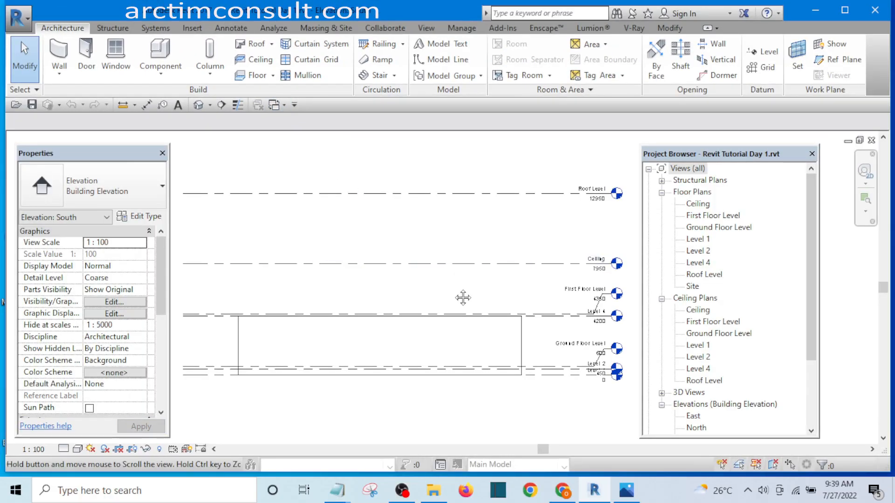
- Open the Ground Floor Level floor plan of the tutorial project
middle_click_drag(463, 297, 477, 301)
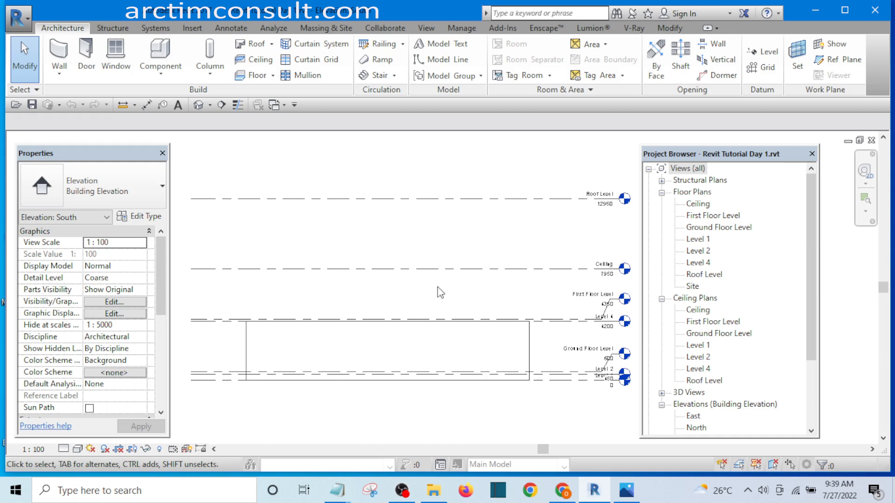
scroll(443, 293, "up", 1)
scroll(445, 293, "down", 2)
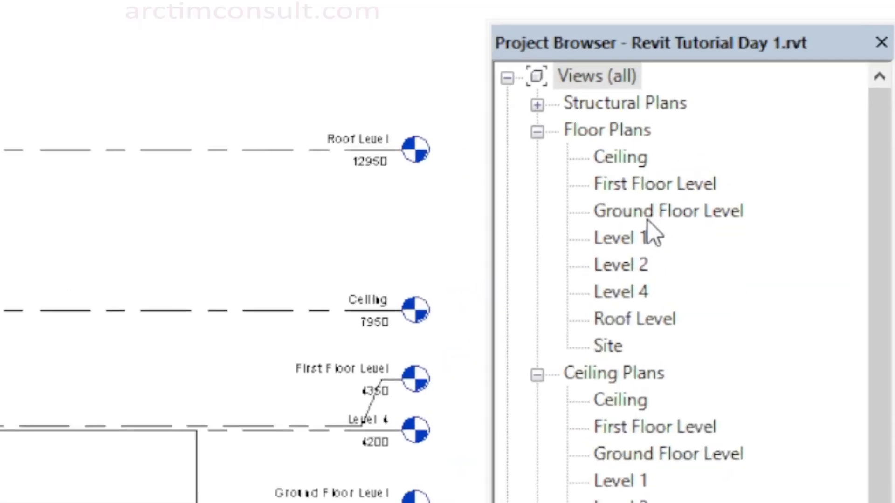
double_click(705, 227)
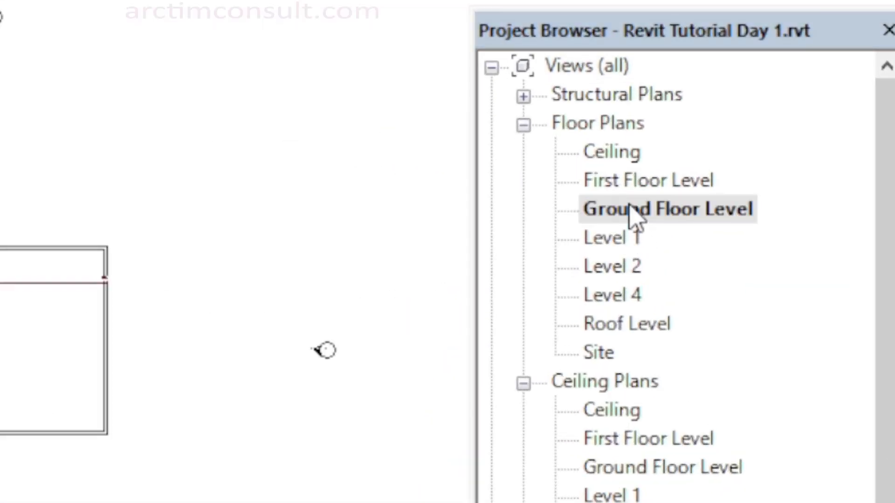
scroll(482, 277, "up", 3)
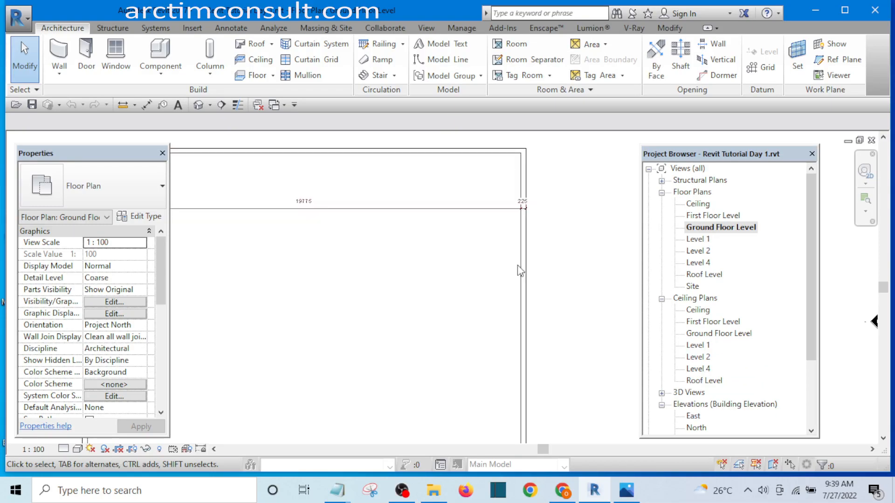
- Examine the exterior walls and the dimension string across the ground floor plan, checking wall thickness and overall width
scroll(541, 266, "down", 4)
scroll(356, 233, "up", 5)
scroll(321, 237, "up", 1)
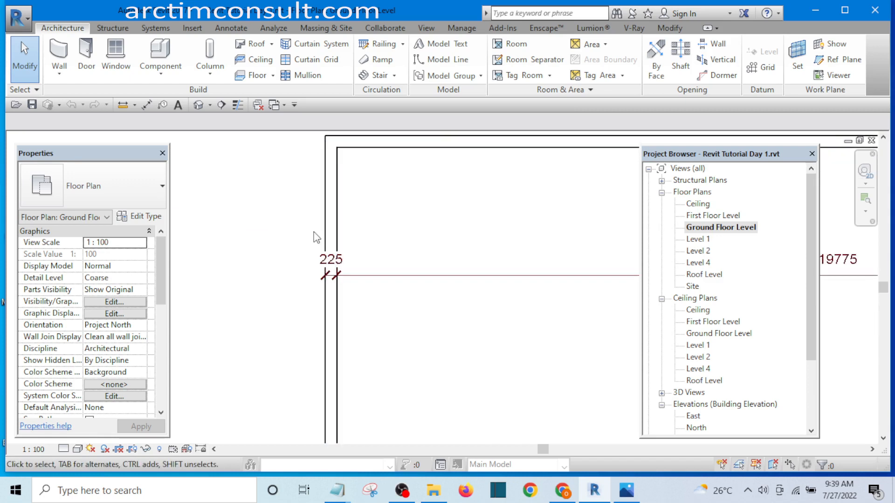
scroll(305, 236, "down", 4)
scroll(306, 230, "up", 4)
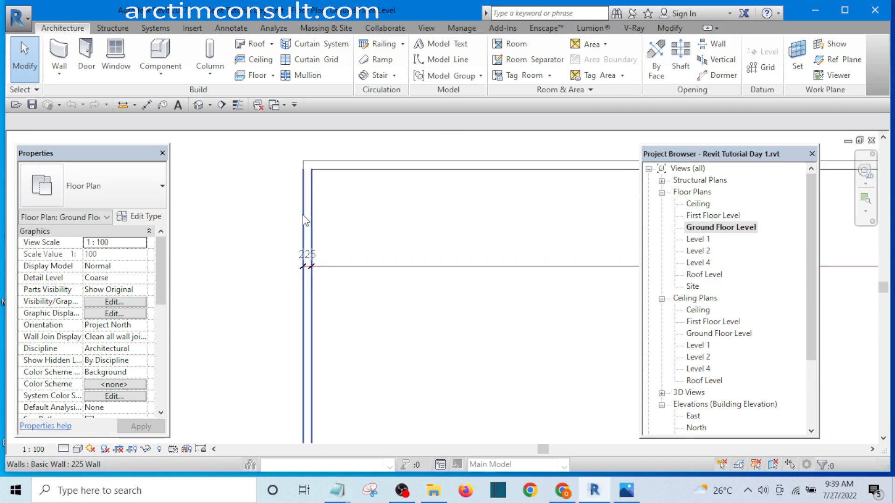
scroll(320, 215, "down", 5)
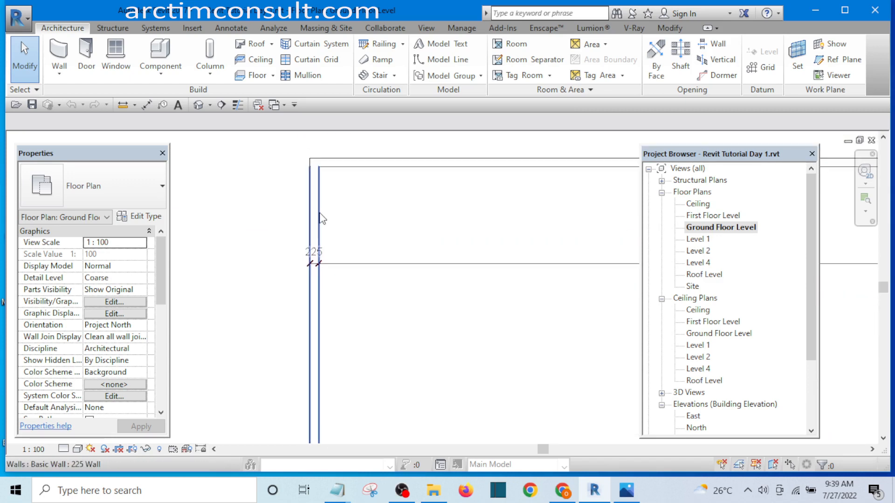
scroll(449, 229, "up", 2)
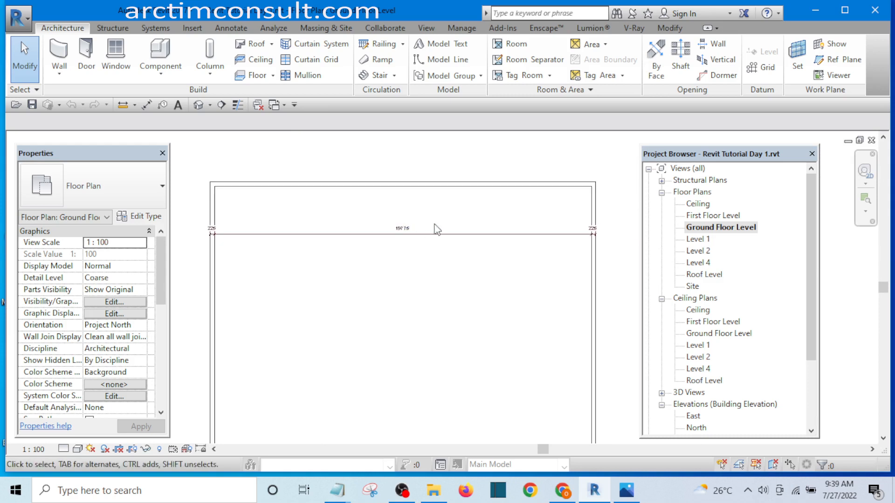
scroll(459, 210, "down", 2)
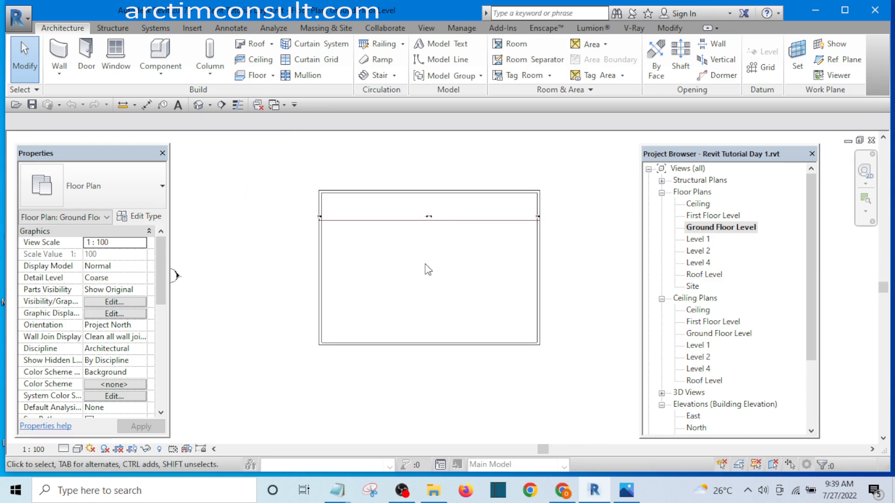
scroll(536, 205, "up", 5)
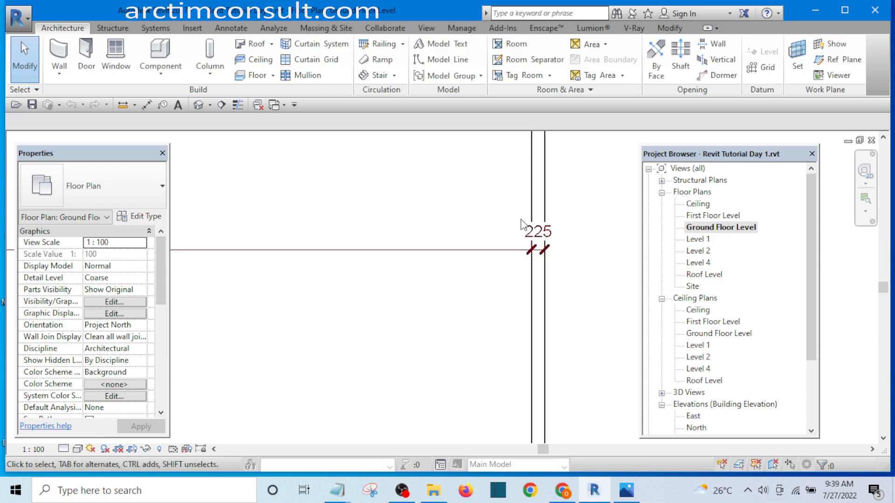
scroll(536, 228, "down", 5)
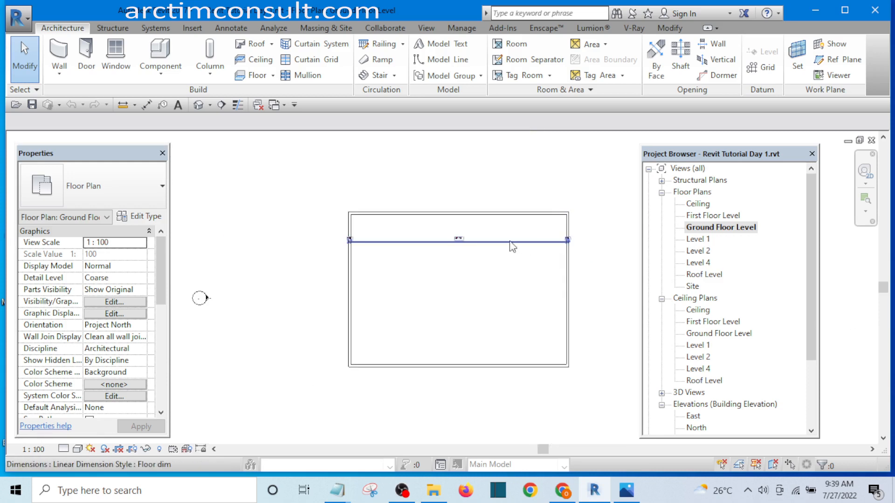
scroll(377, 267, "up", 3)
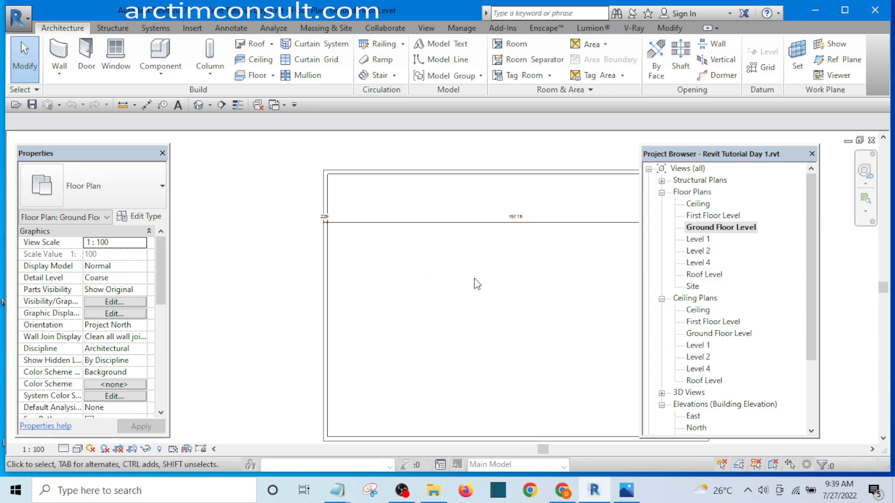
scroll(430, 241, "up", 1)
middle_click_drag(456, 300, 406, 271)
scroll(405, 267, "down", 2)
scroll(405, 268, "down", 3)
scroll(459, 270, "up", 2)
scroll(361, 282, "up", 1)
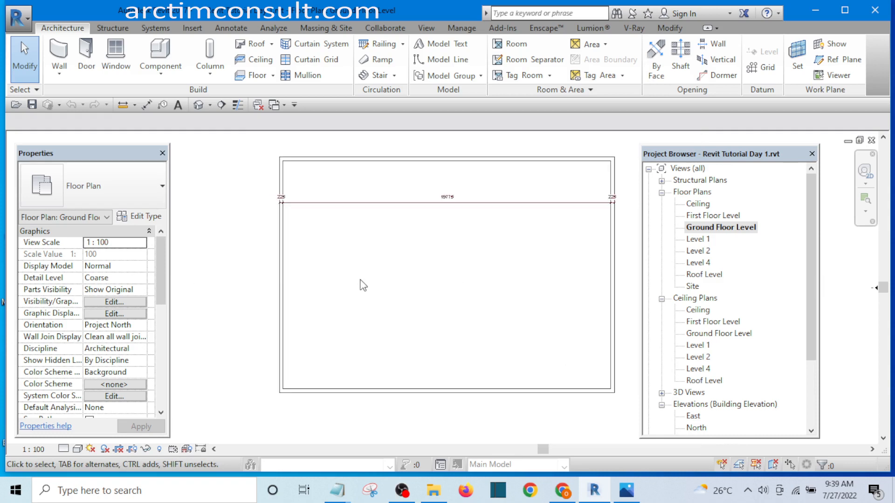
scroll(357, 265, "down", 1)
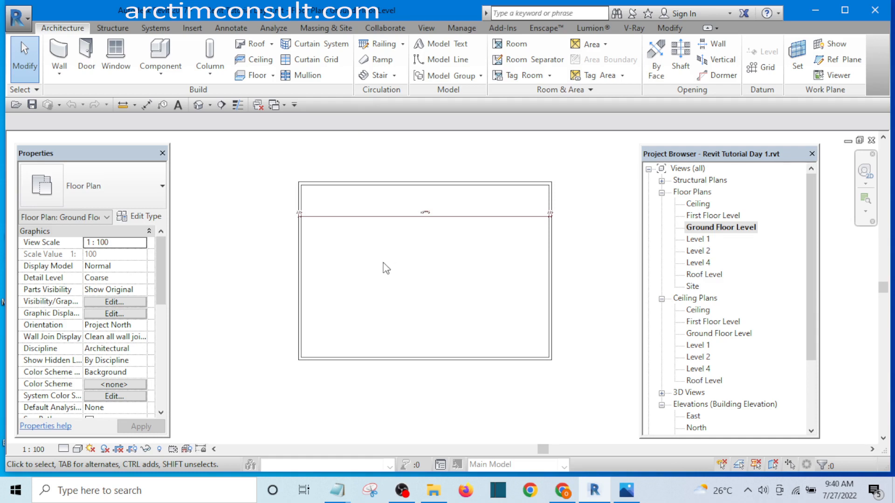
scroll(287, 260, "up", 3)
scroll(345, 268, "down", 3)
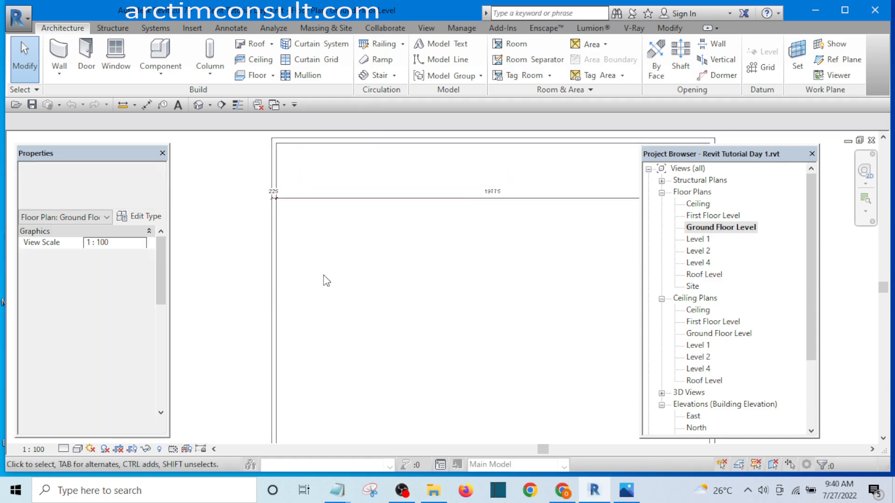
scroll(387, 274, "up", 1)
middle_click_drag(384, 269, 373, 280)
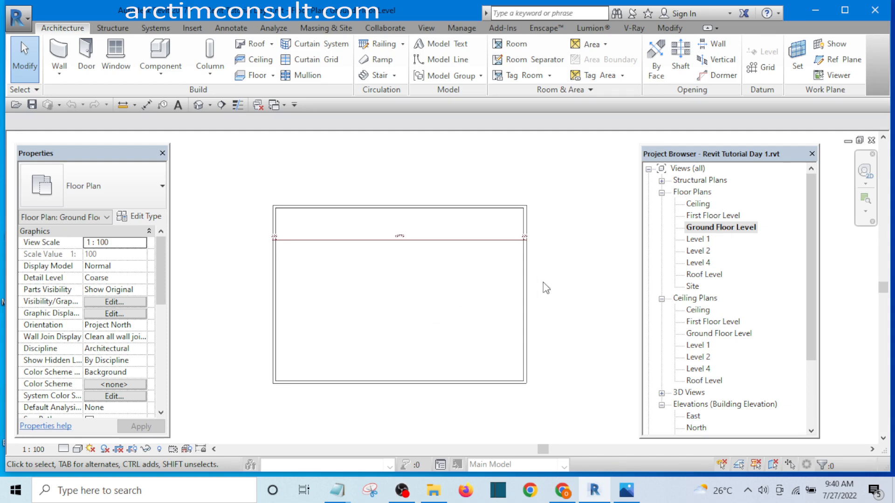
scroll(241, 291, "up", 3)
scroll(364, 282, "down", 4)
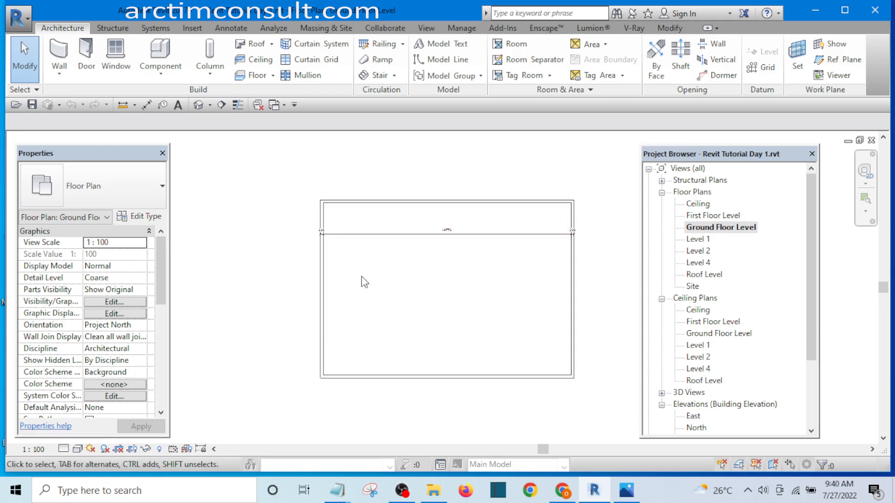
middle_click_drag(410, 305, 359, 299)
scroll(402, 310, "down", 2)
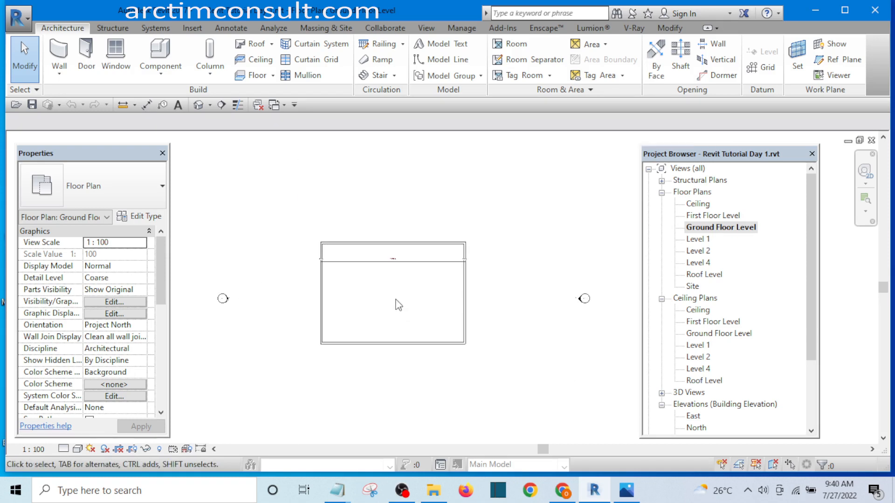
- Copy the left exterior wall inward by about a third of the building's width to form a vertical partition
scroll(392, 300, "up", 3)
scroll(345, 290, "up", 1)
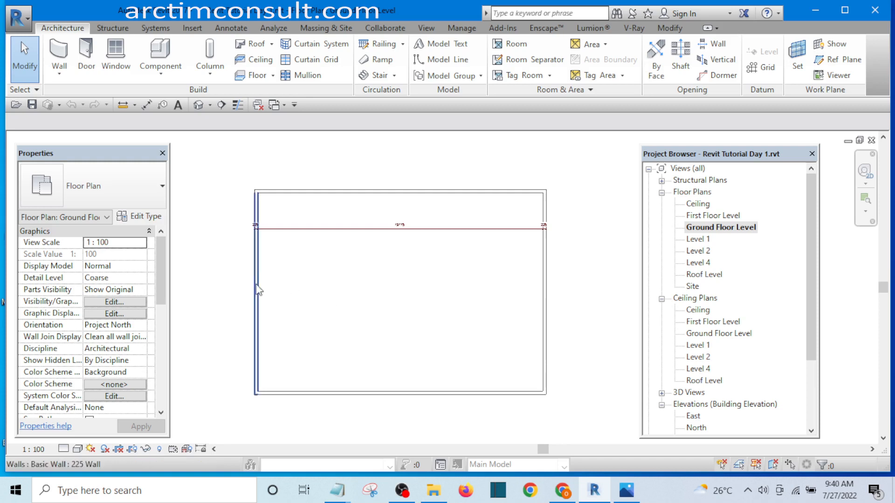
left_click(257, 292)
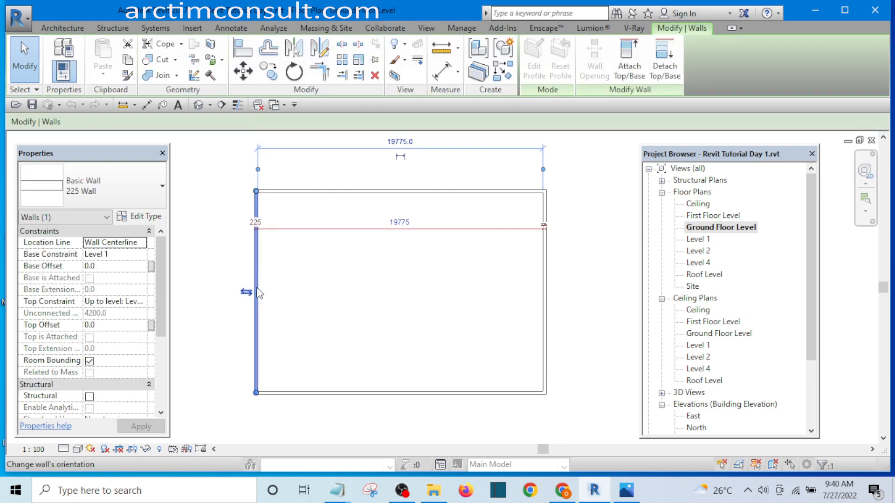
left_click_drag(256, 286, 352, 286)
left_click(396, 287)
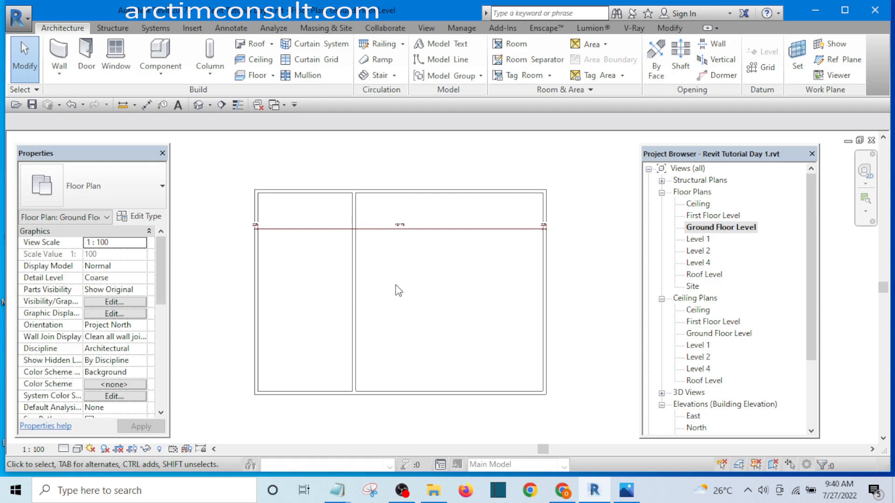
- Copy the upper exterior wall down to just short of the building's mid-depth to form a horizontal partition
scroll(397, 218, "up", 1)
left_click(383, 186)
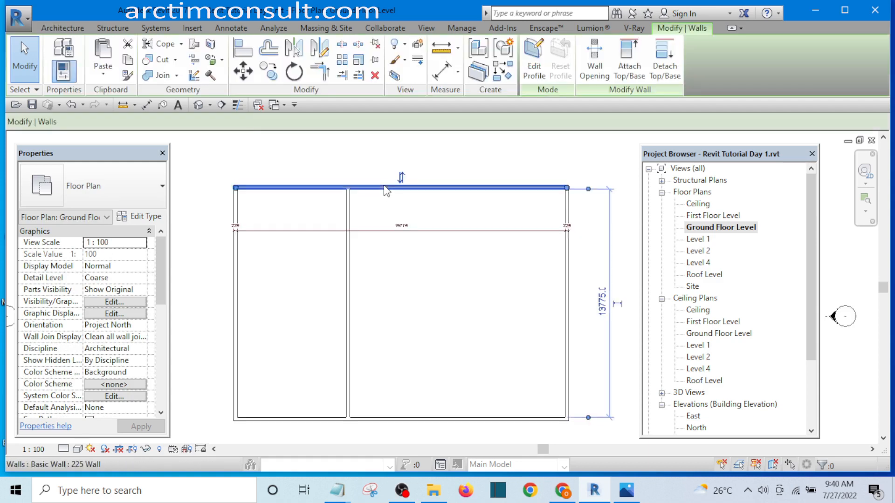
left_click_drag(383, 185, 383, 291)
left_click(408, 320)
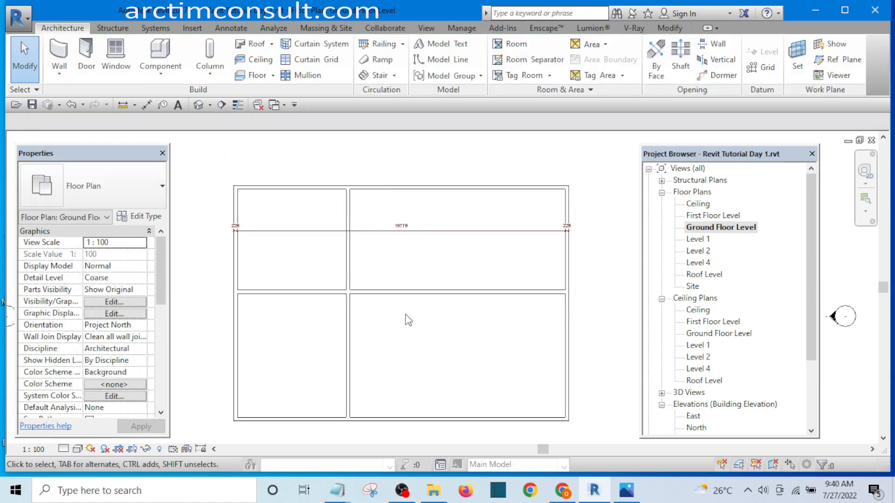
- Add a witness line at the vertical partition's left face to the horizontal dimension string across the plan
middle_click_drag(408, 320, 410, 302)
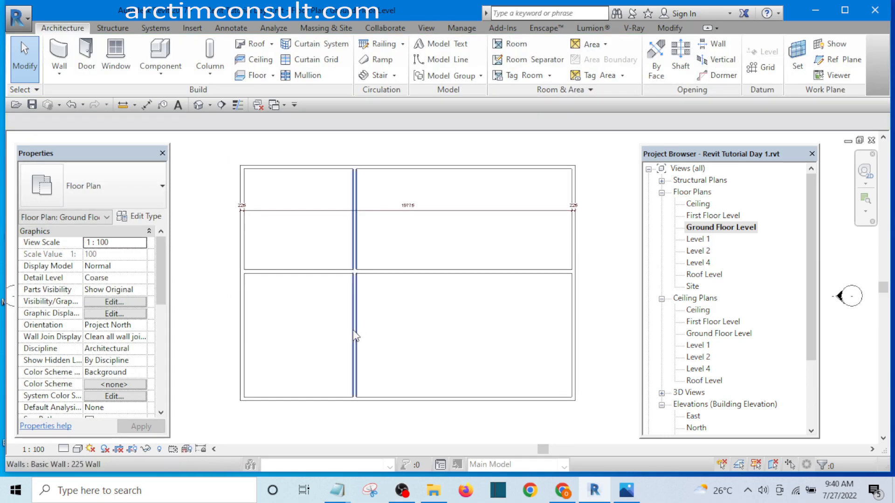
scroll(292, 306, "up", 3)
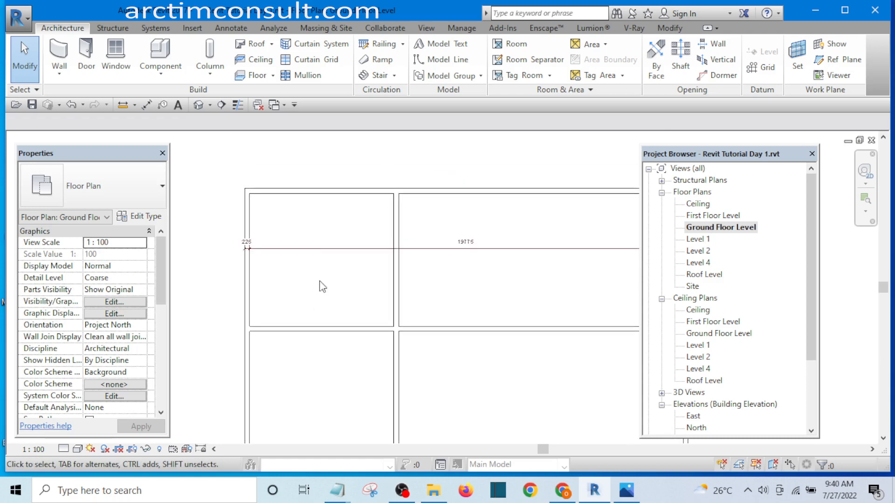
scroll(313, 256, "up", 2)
left_click(315, 249)
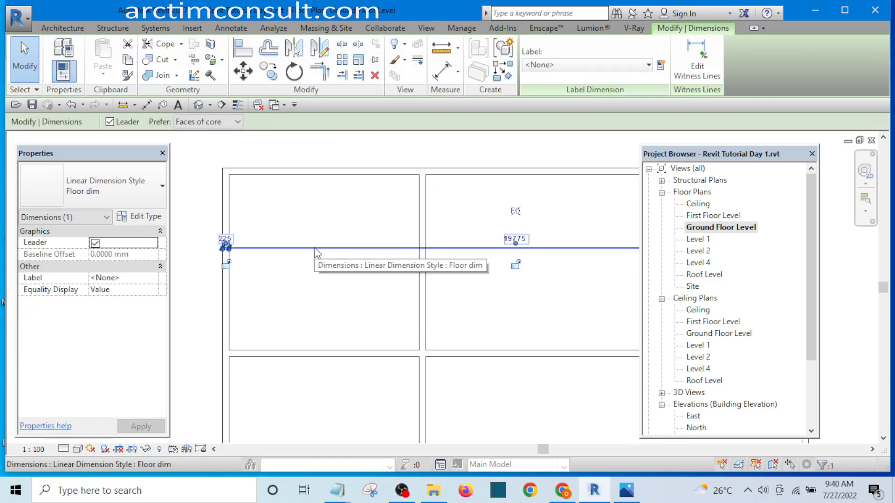
left_click(330, 284)
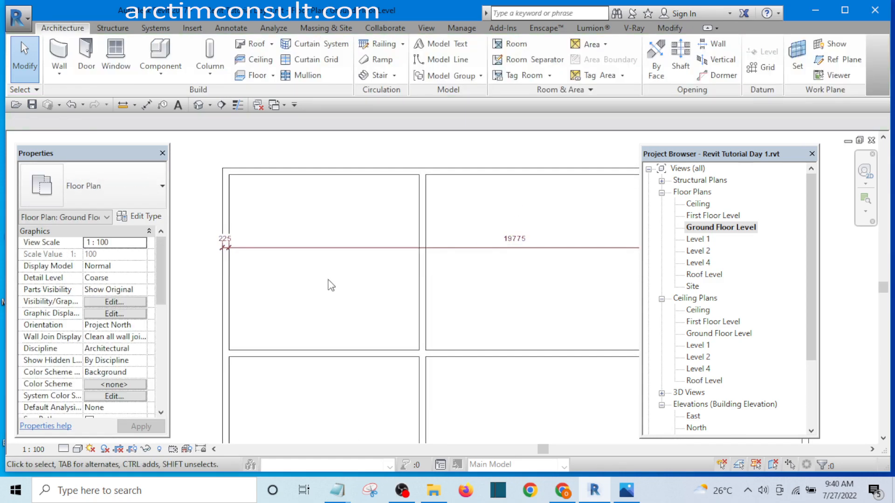
left_click(321, 251)
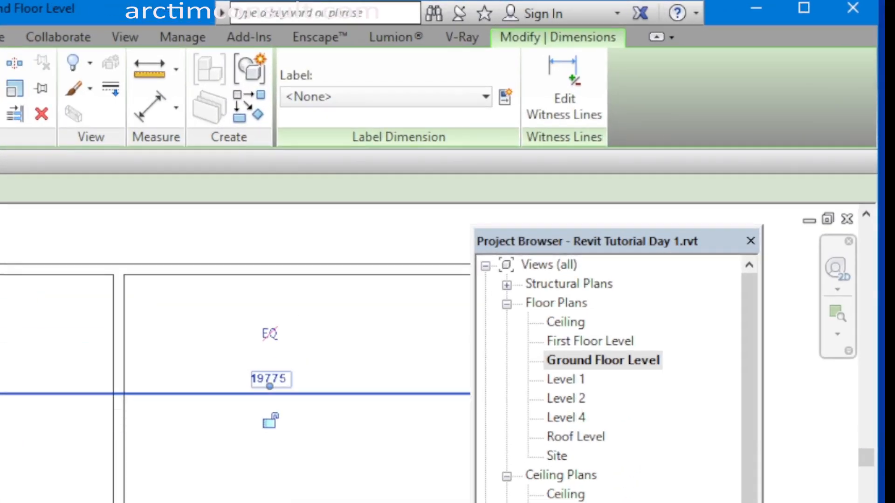
left_click(571, 98)
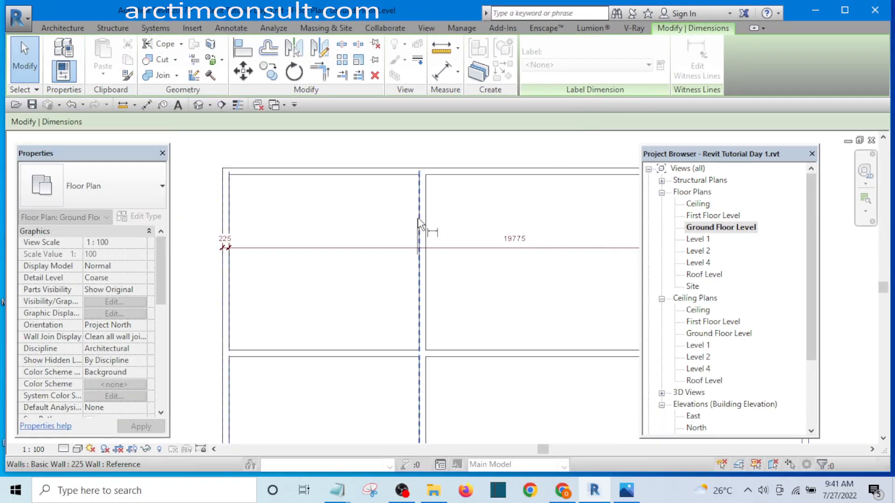
left_click(418, 225)
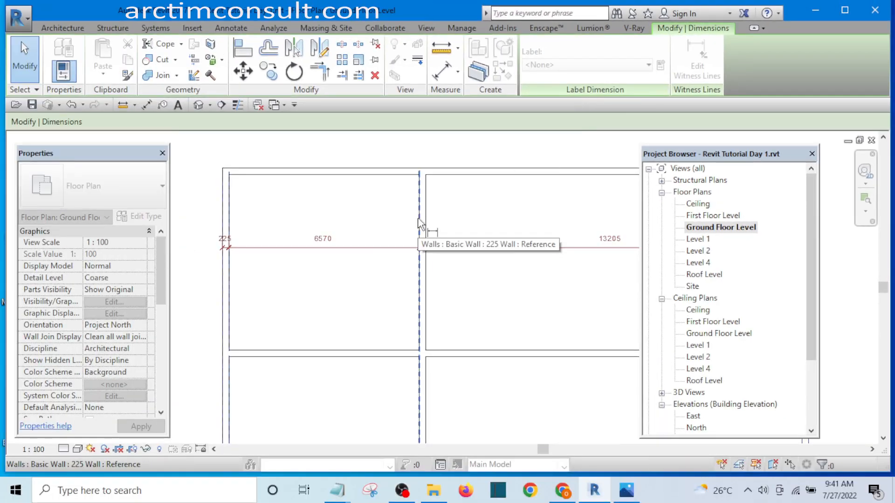
left_click(370, 201)
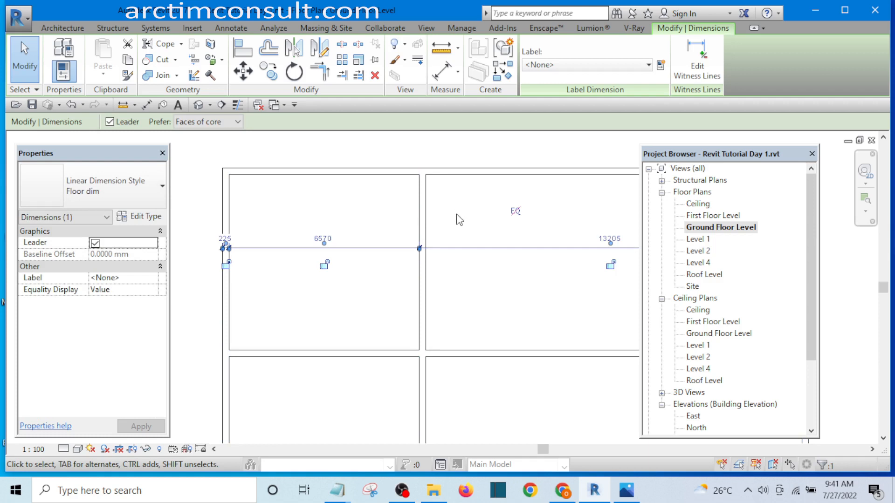
- Move the vertical partition by setting its clear distance from the left exterior wall to 11518 mm
scroll(468, 204, "down", 2)
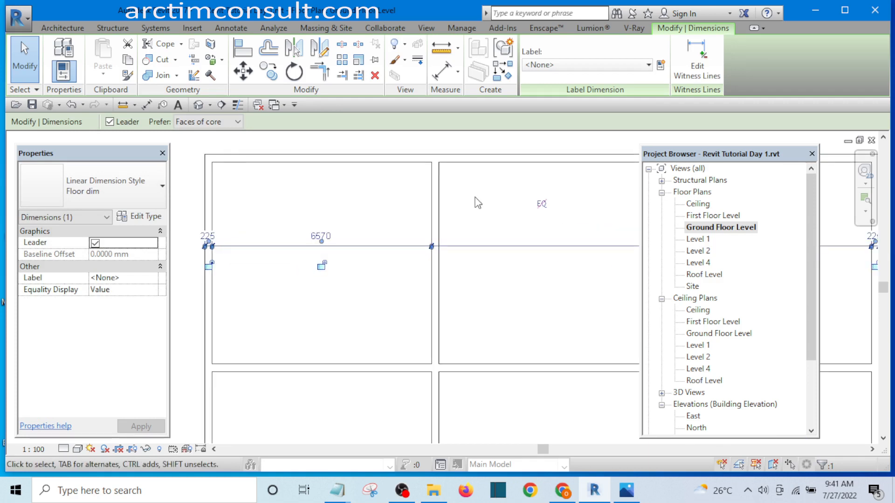
scroll(481, 219, "down", 3)
scroll(480, 221, "up", 2)
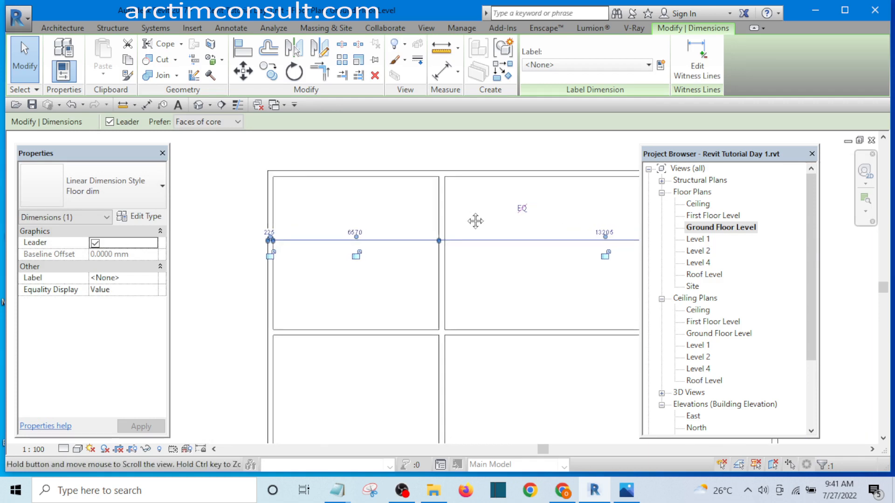
left_click(414, 209)
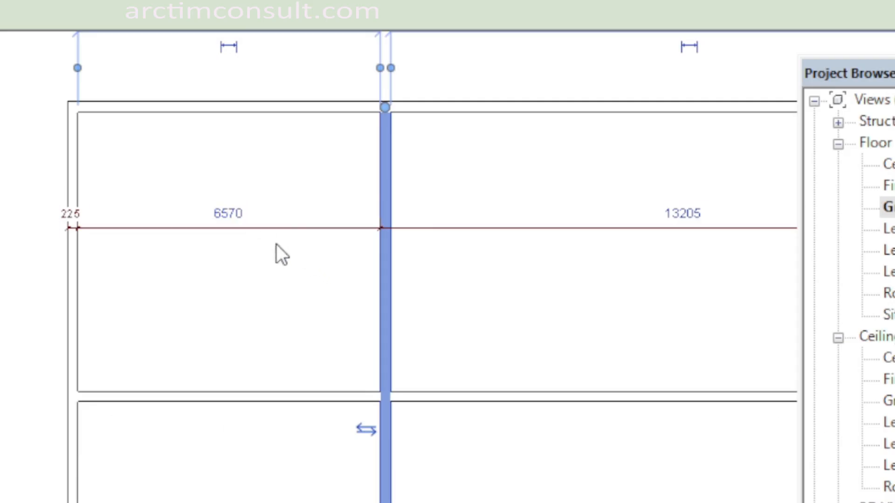
left_click(235, 217)
type("11518")
key("Return")
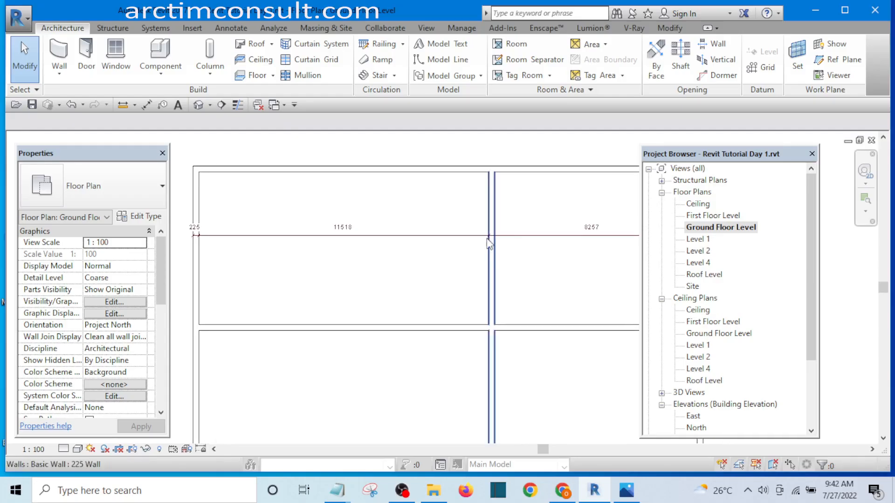
- Examine the partition layout across the whole plan, checking the horizontal partition and the upper-left room
scroll(484, 224, "down", 2)
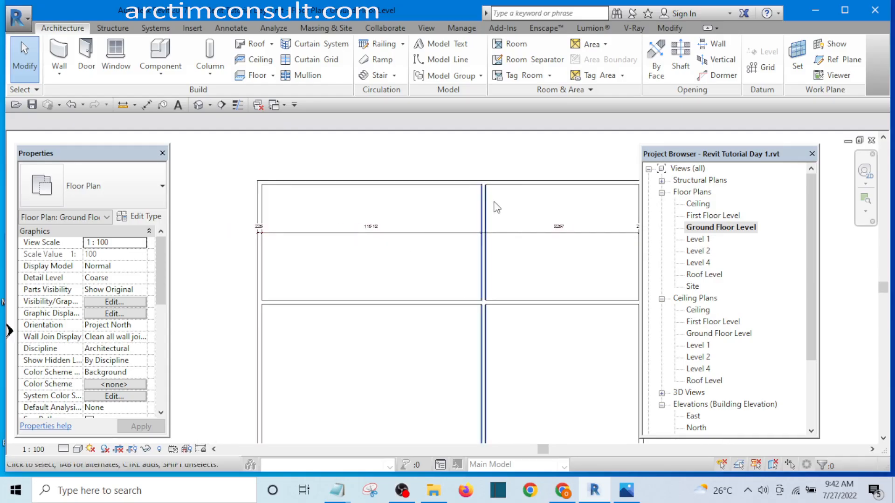
middle_click_drag(509, 237, 491, 224)
scroll(433, 218, "down", 2)
scroll(354, 283, "up", 1)
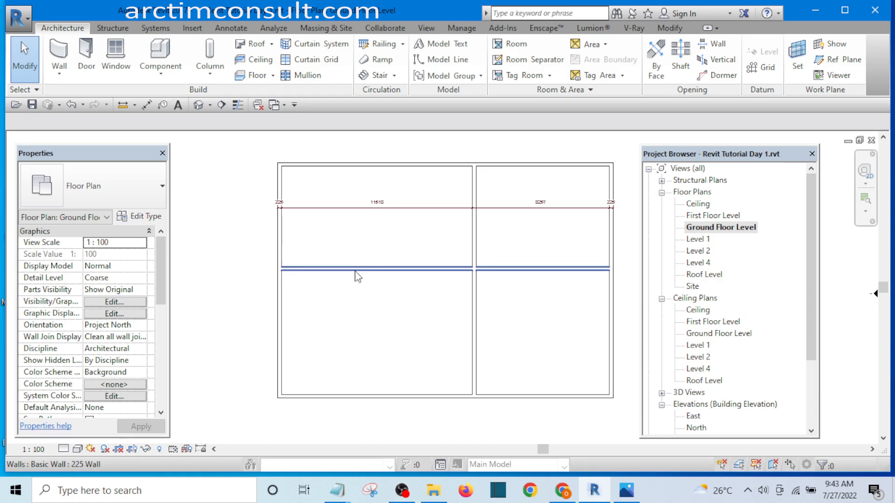
scroll(367, 187, "up", 1)
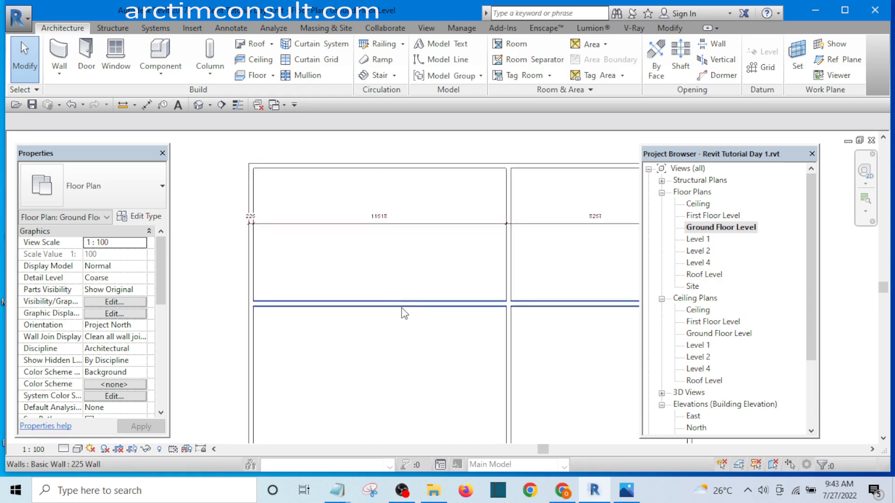
scroll(391, 280, "down", 2)
scroll(395, 278, "up", 1)
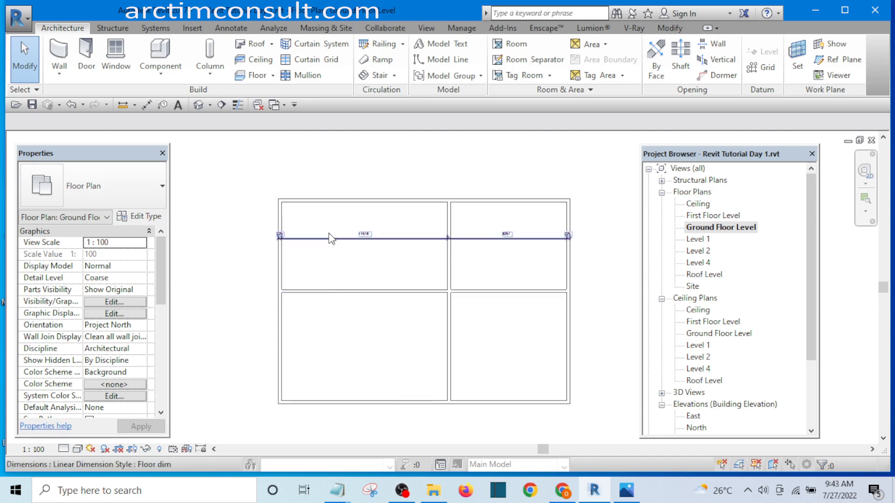
scroll(328, 205, "up", 3)
mouse_move(332, 231)
middle_mouse_down()
mouse_move(308, 209)
mouse_move(326, 232)
mouse_move(321, 226)
middle_mouse_up()
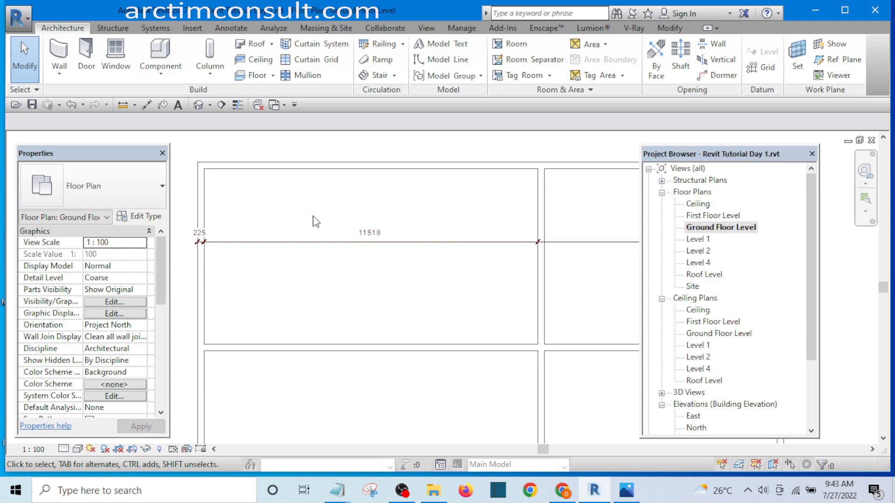
key("d")
key("i")
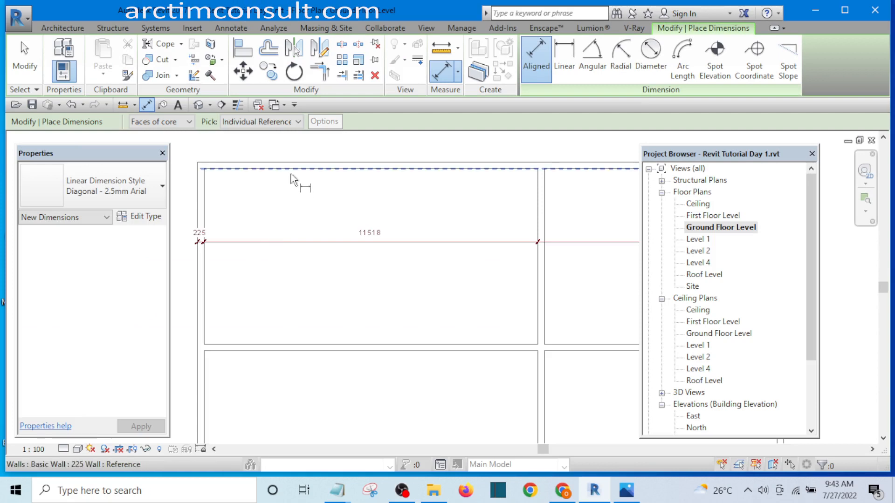
left_click(297, 174)
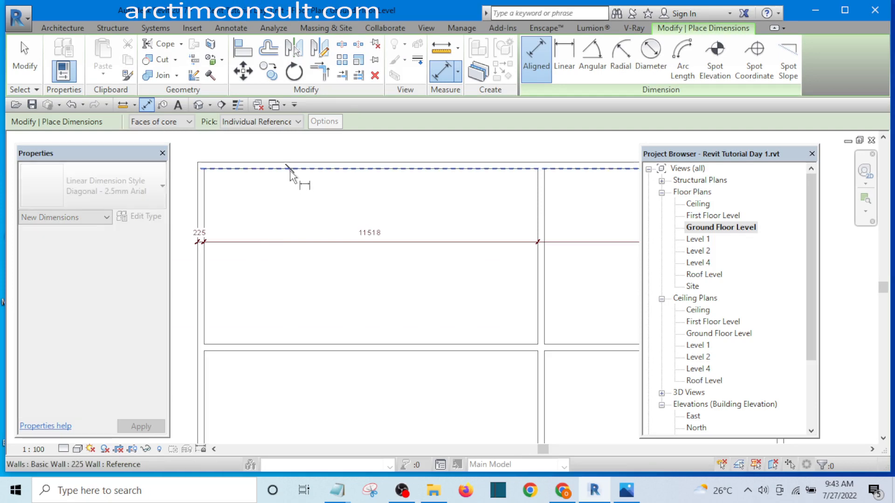
left_click(302, 345)
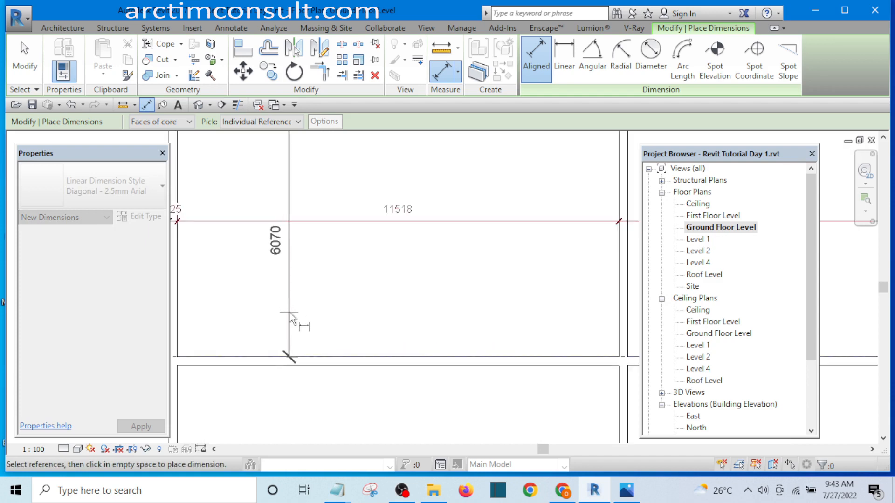
key("Escape")
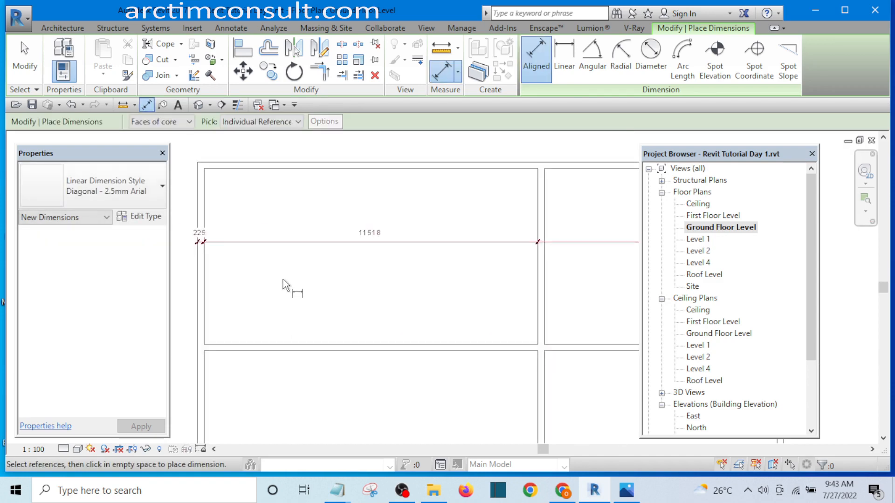
- Place an aligned dimension in the Floor dim style from the upper exterior wall's inner face to the horizontal partition's upper face
left_click(114, 187)
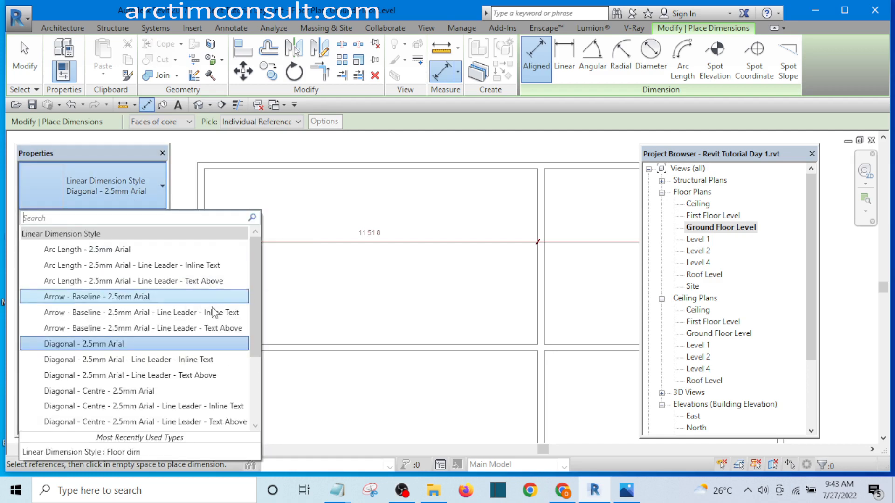
left_click_drag(250, 315, 259, 405)
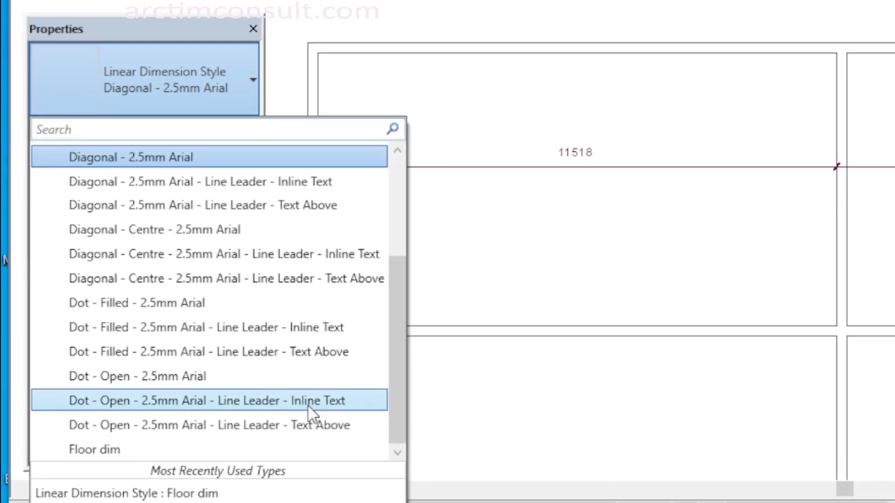
left_click(122, 447)
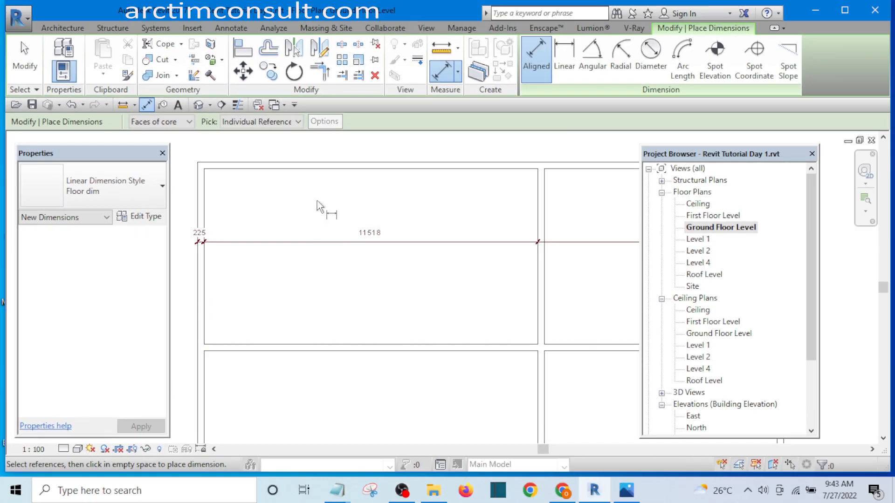
left_click(316, 170)
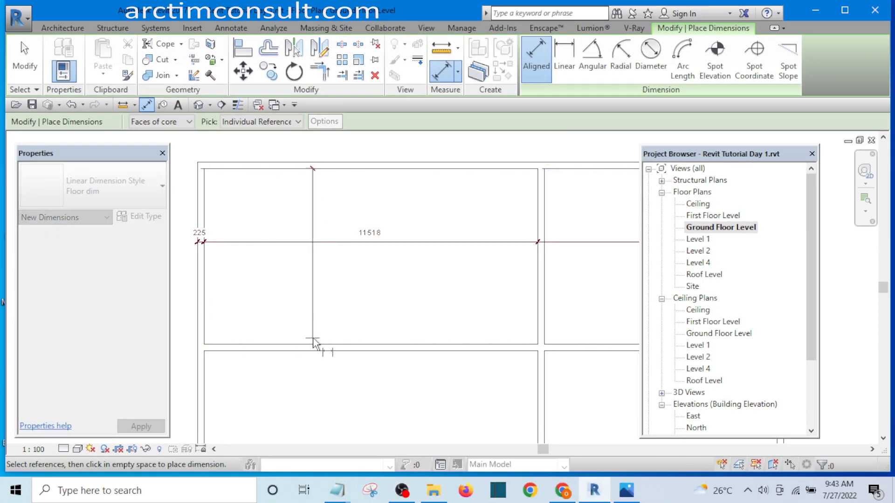
left_click(314, 344)
left_click(295, 308)
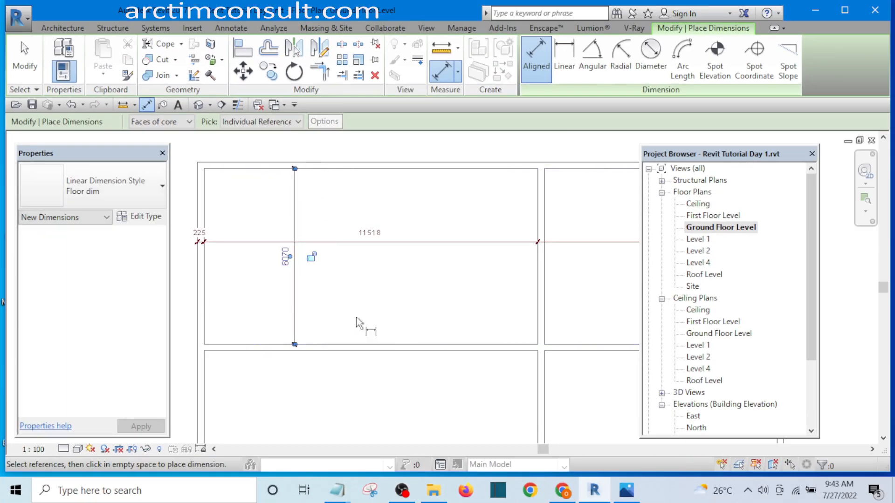
key("Escape")
key("Escape")
- Move the horizontal partition by setting its clear distance from the upper exterior wall to 6185 mm
left_click(371, 351)
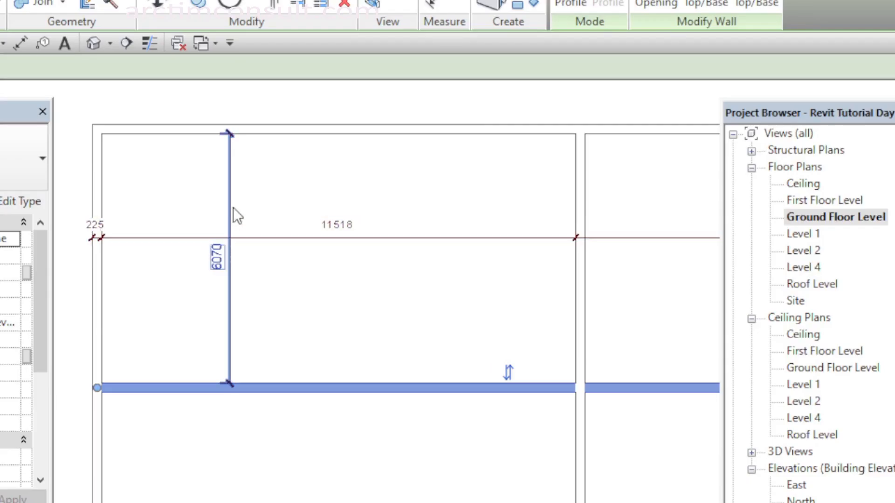
left_click(216, 258)
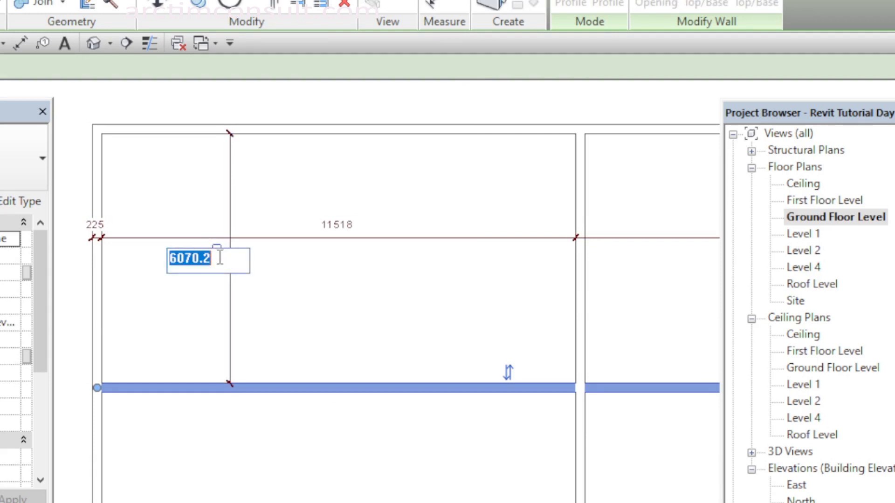
type("6185")
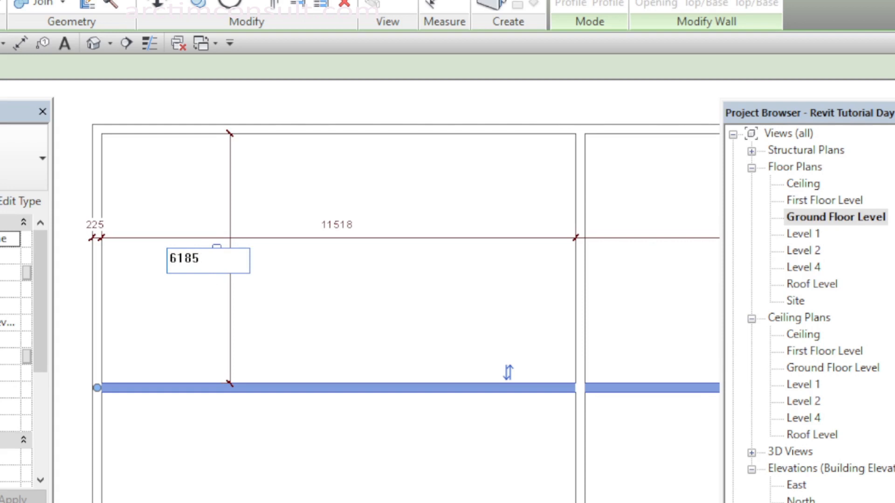
left_click(369, 296)
left_click(382, 311)
- Edit the horizontal dimension string's witness lines to add the right face of the vertical partition
scroll(384, 313, "down", 2)
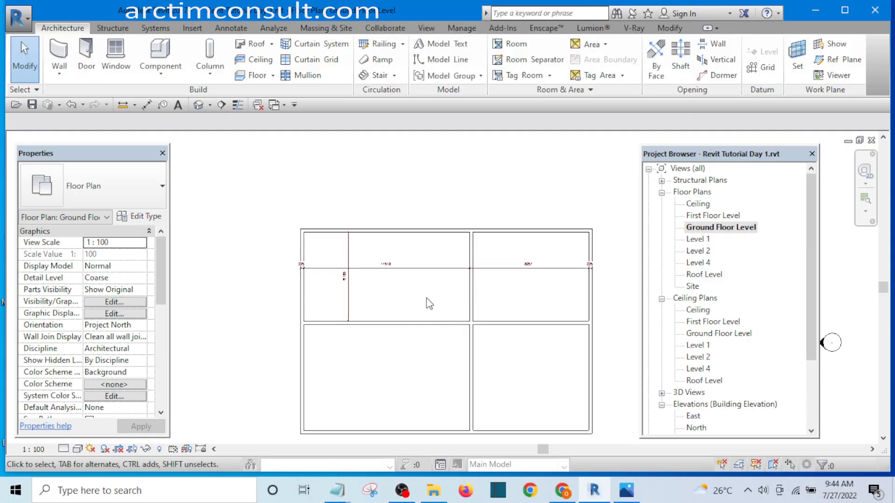
middle_click_drag(436, 337, 381, 341)
scroll(327, 300, "up", 3)
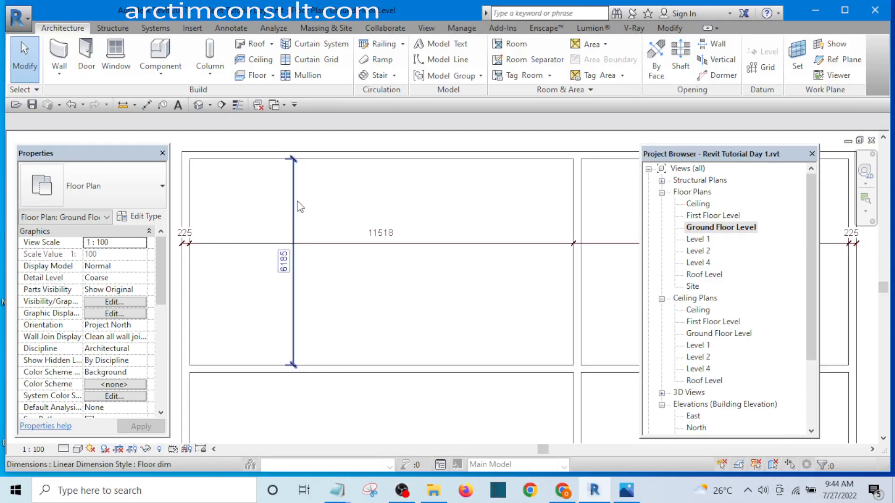
scroll(322, 271, "down", 1)
middle_click_drag(365, 293, 336, 293)
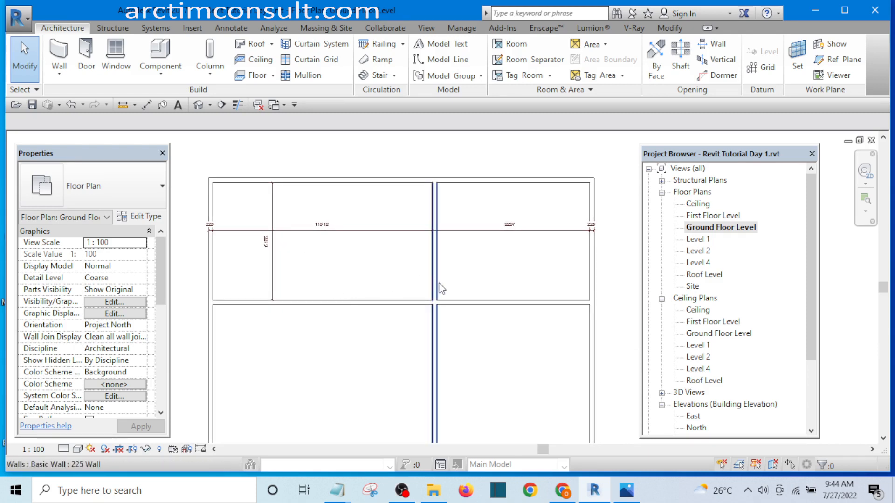
middle_click_drag(456, 293, 393, 296)
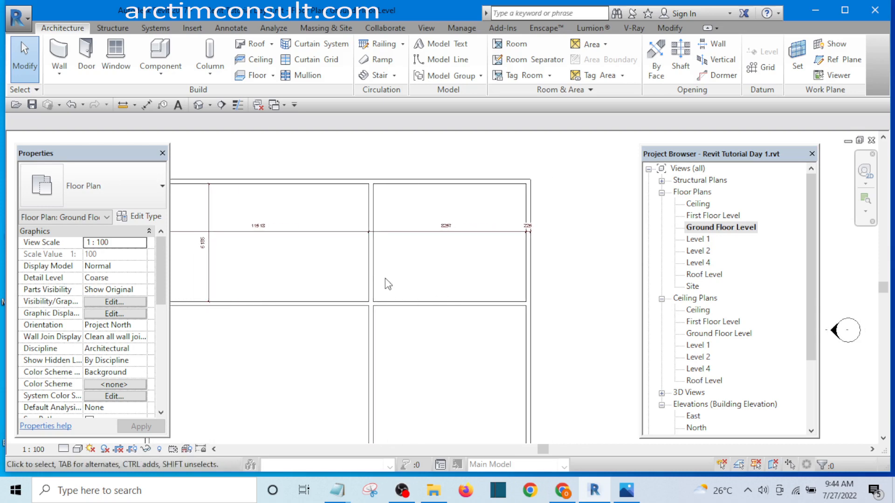
scroll(385, 279, "up", 1)
scroll(386, 255, "up", 1)
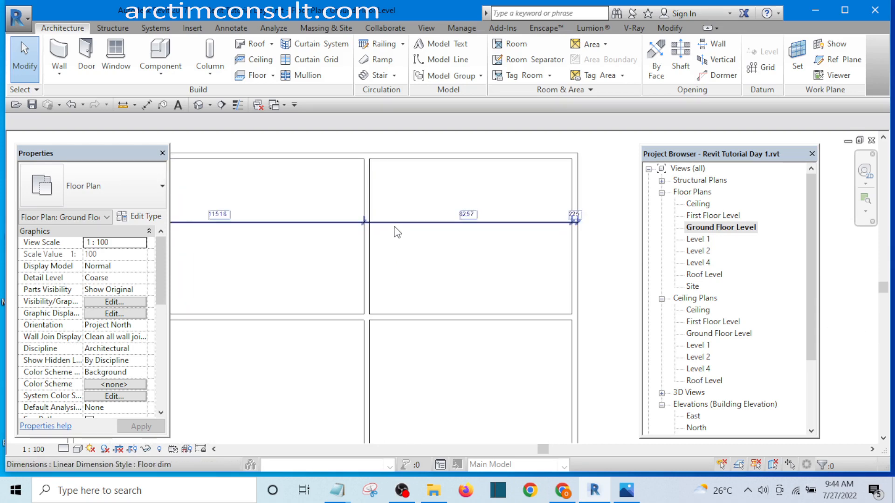
left_click(398, 226)
left_click(697, 55)
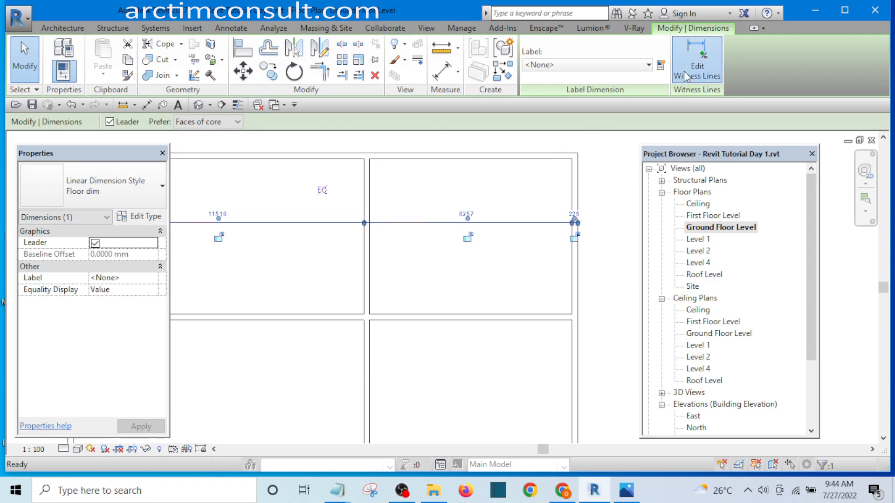
left_click(373, 195)
left_click(397, 190)
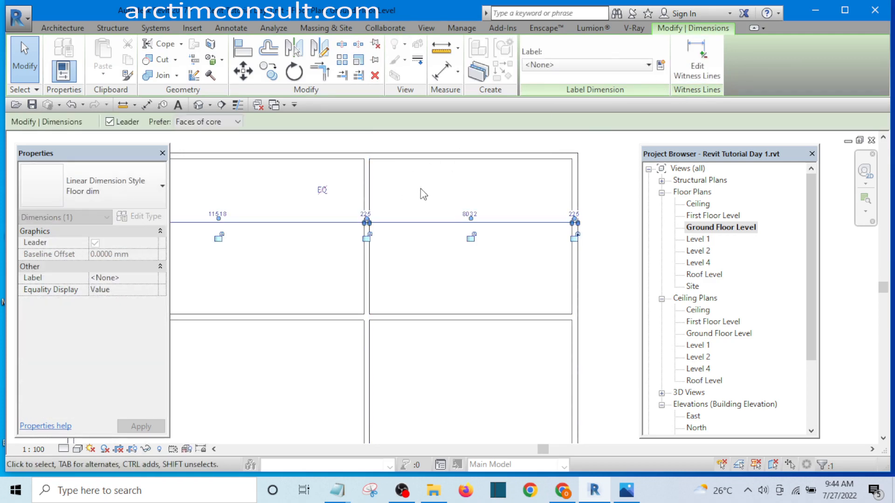
left_click(421, 188)
- Copy the vertical partition into the upper-right room, leaving about 3470 mm clear between the two partitions
scroll(376, 183, "up", 1)
scroll(378, 189, "up", 1)
left_click(364, 184)
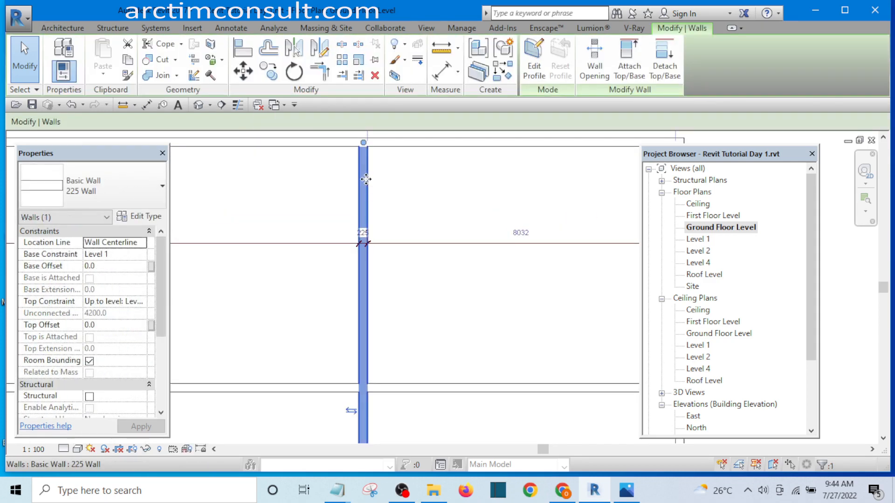
left_click_drag(364, 184, 506, 182)
left_click(523, 191)
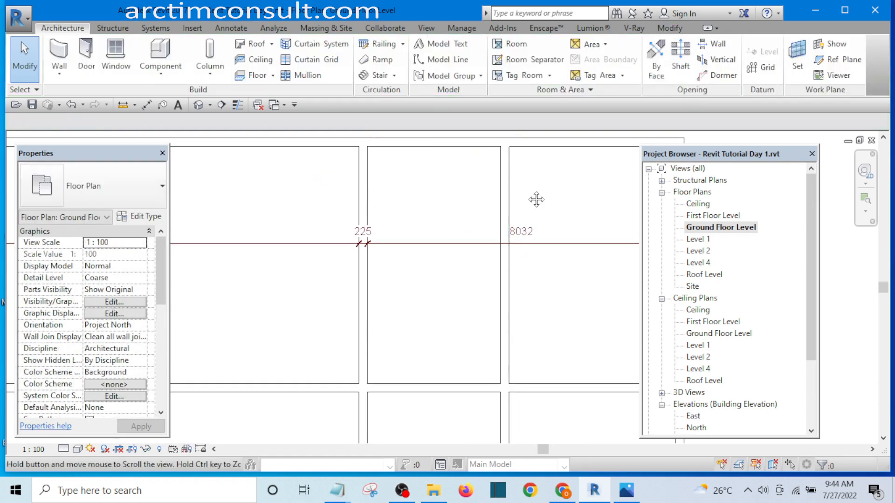
- Add witness lines at both faces of the copied partition to the horizontal dimension string
middle_click_drag(536, 199, 462, 183)
left_click(476, 237)
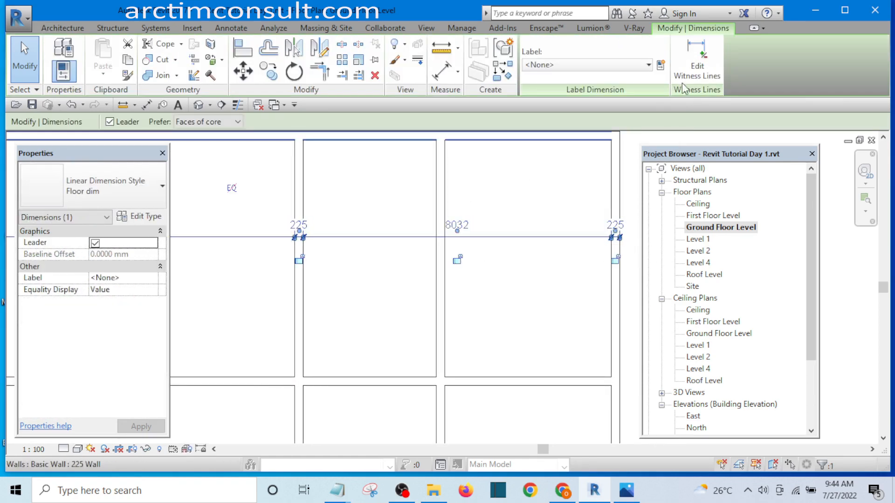
left_click(693, 59)
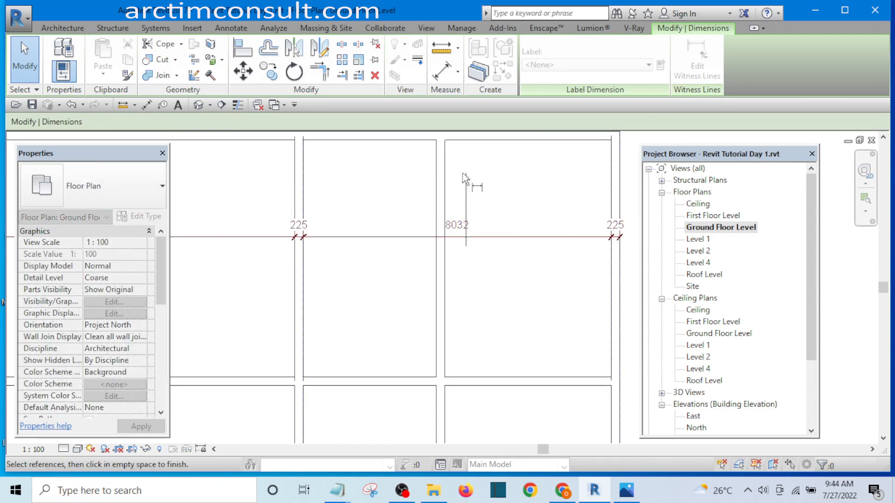
left_click(437, 194)
left_click(446, 191)
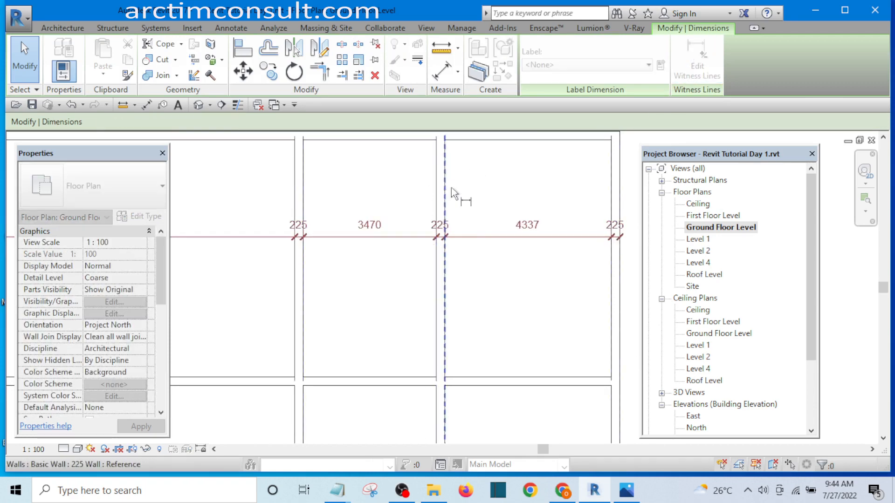
left_click(481, 177)
left_click(515, 177)
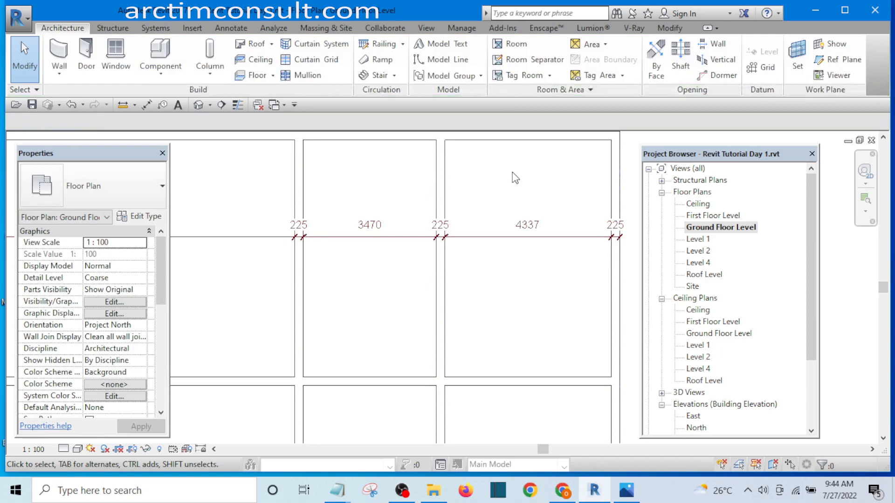
- Move the copied partition by setting its clear distance from the first vertical partition to 2400 mm
left_click(440, 177)
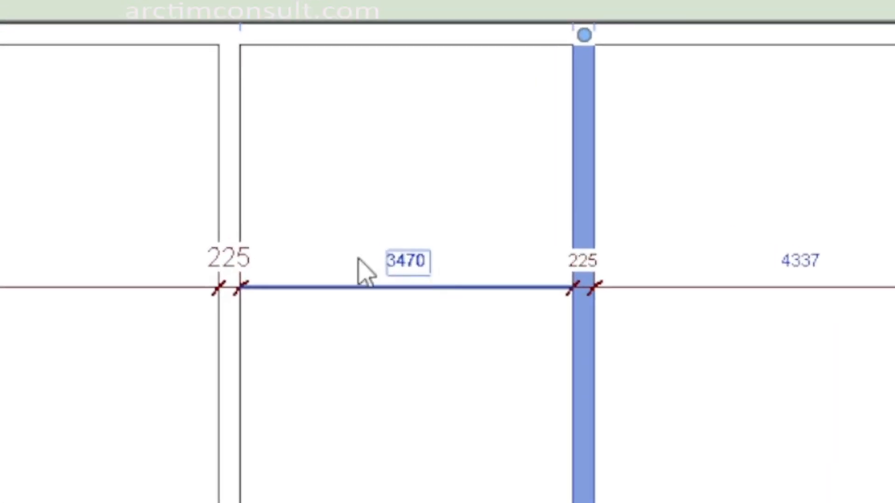
left_click(411, 256)
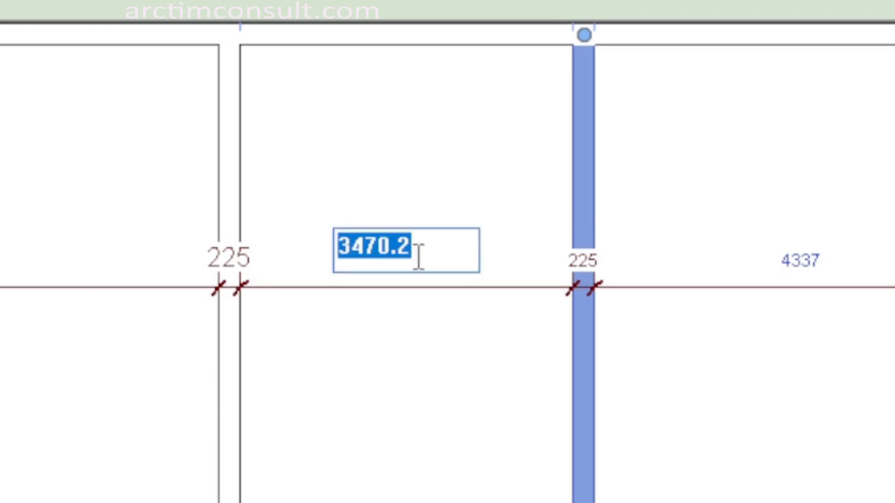
type("24")
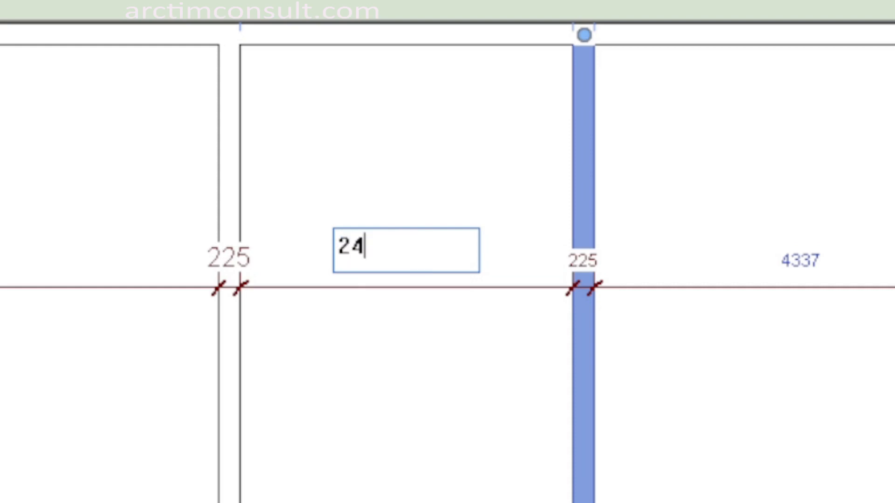
type("00")
key("Return")
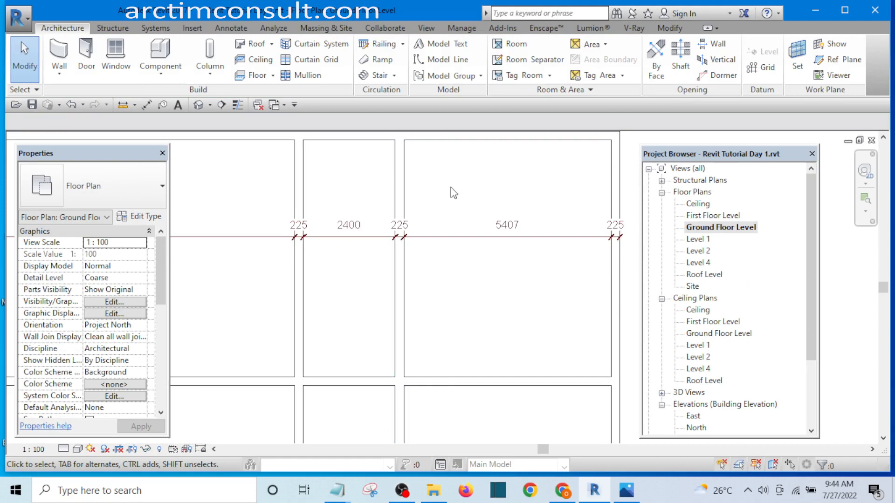
- Move the right exterior wall by setting its clear distance from the copied partition to 6525 mm
scroll(450, 192, "down", 3)
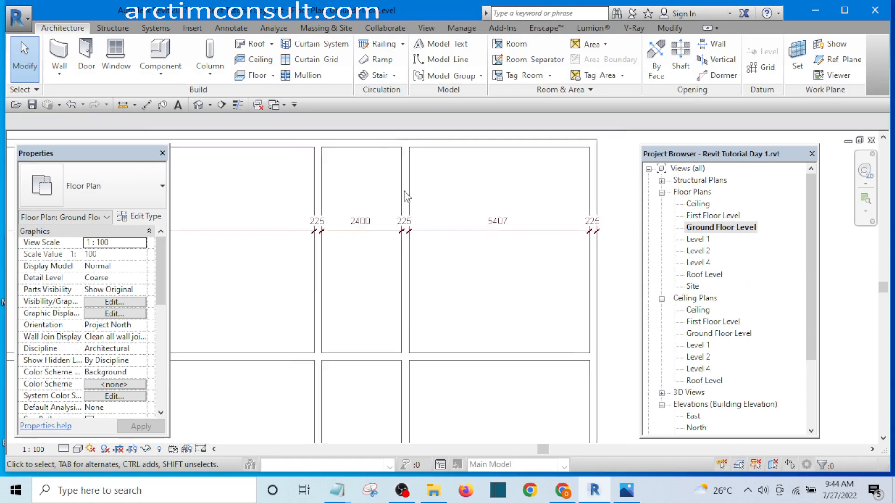
scroll(501, 190, "up", 2)
left_click(486, 170)
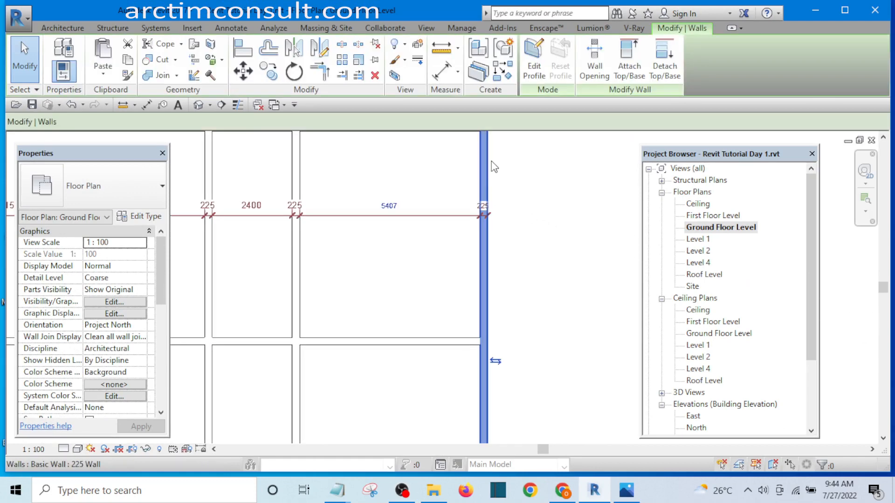
scroll(468, 210, "down", 2)
scroll(467, 211, "up", 2)
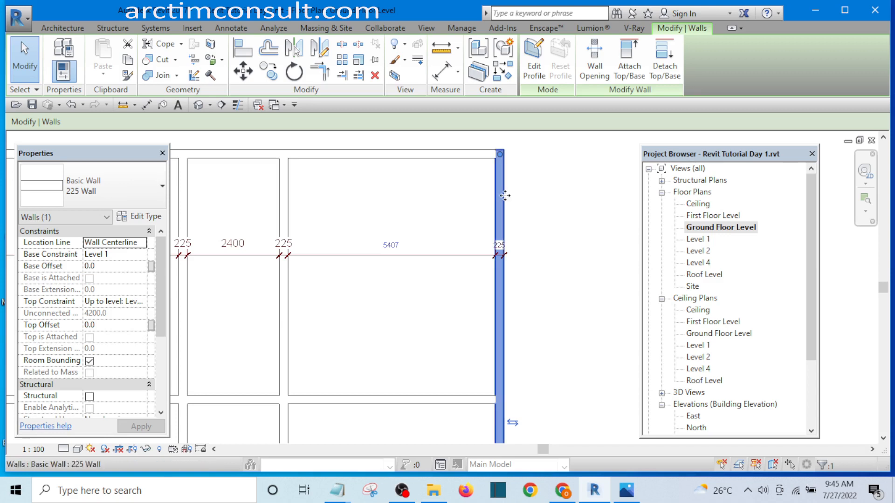
scroll(501, 200, "up", 3)
scroll(512, 198, "down", 3)
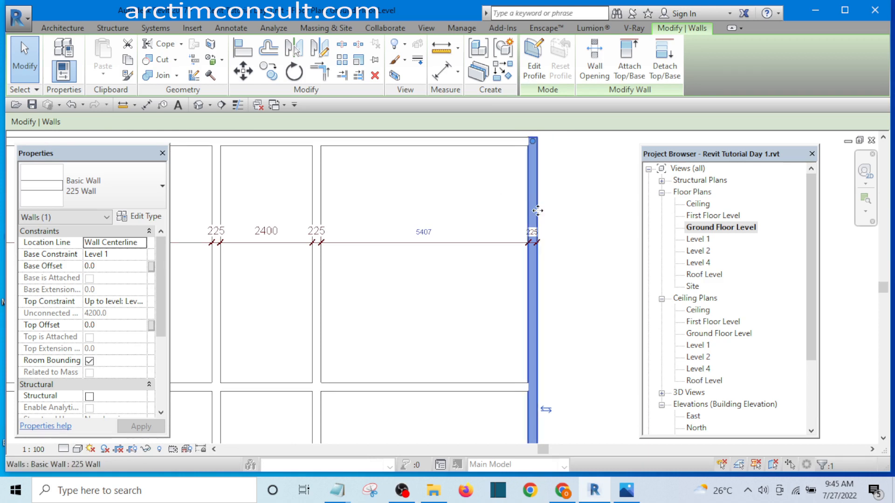
left_click(423, 232)
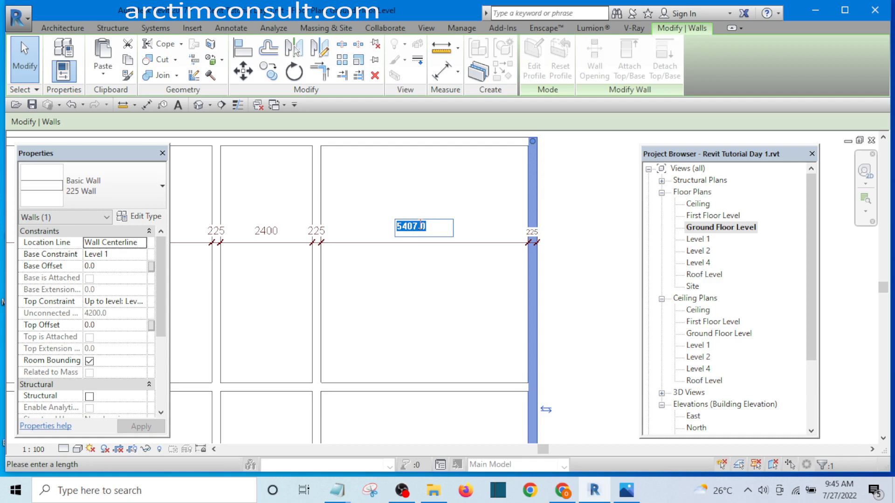
type("6525")
key("Return")
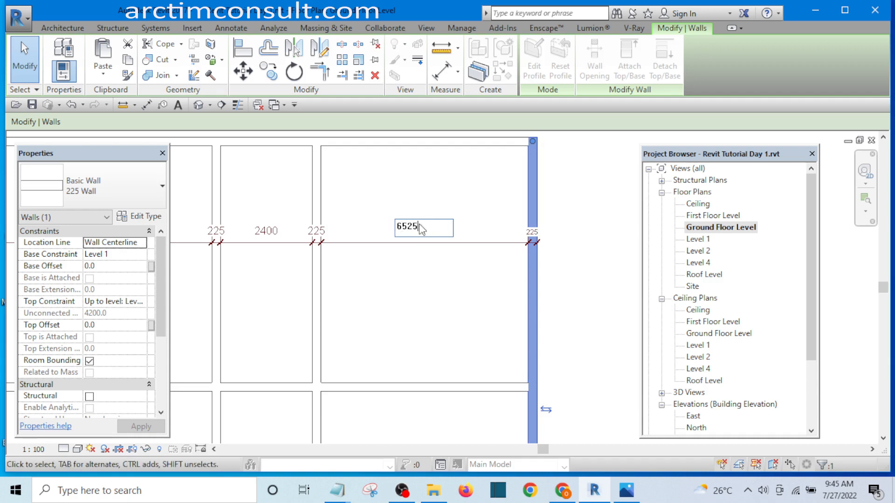
left_click(493, 189)
- Examine the whole plan layout, checking the corridor between the vertical partitions and the dimensioned room widths
scroll(494, 189, "down", 4)
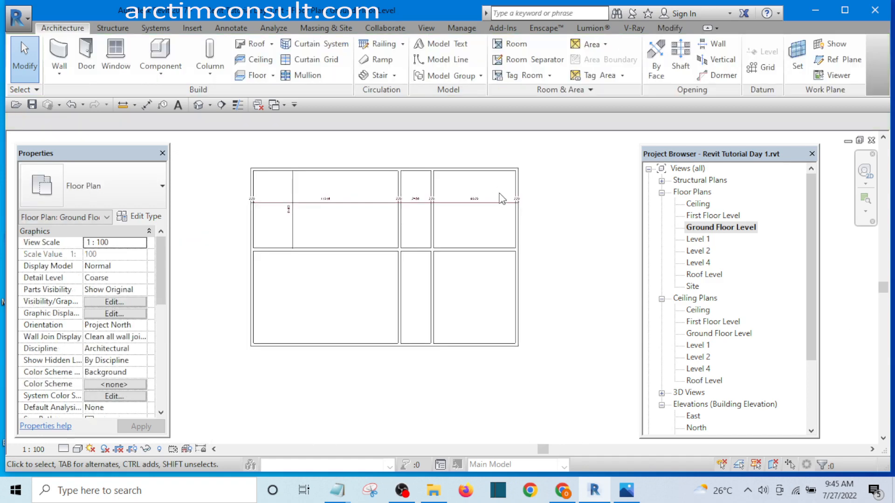
scroll(375, 216, "up", 1)
middle_click_drag(386, 228, 387, 241)
middle_click_drag(307, 258, 380, 249)
scroll(350, 228, "down", 2)
scroll(319, 260, "up", 2)
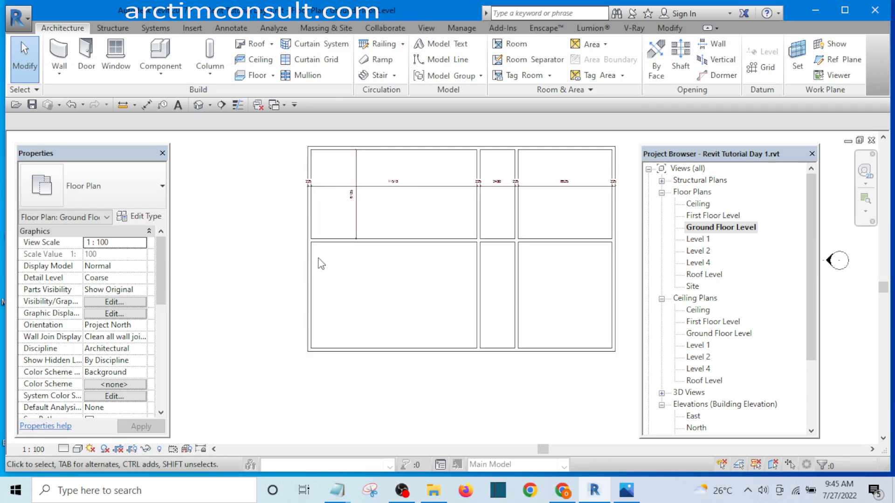
scroll(300, 245, "down", 2)
scroll(385, 232, "up", 1)
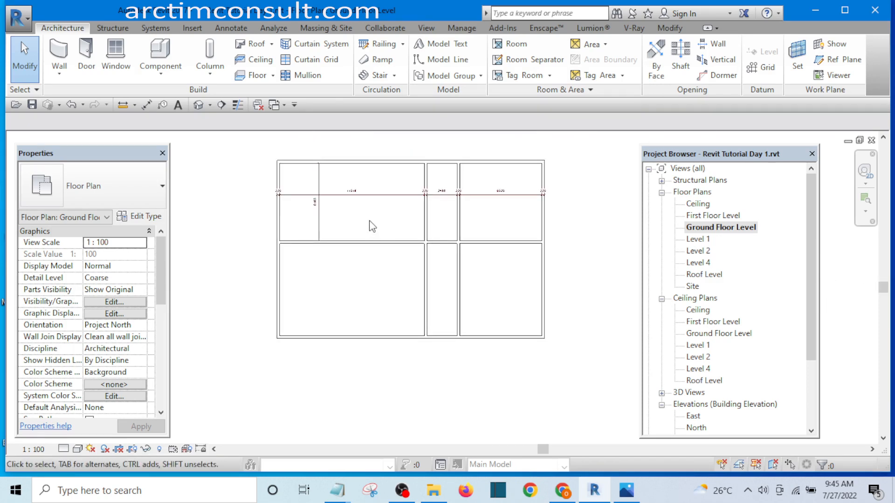
scroll(466, 215, "up", 4)
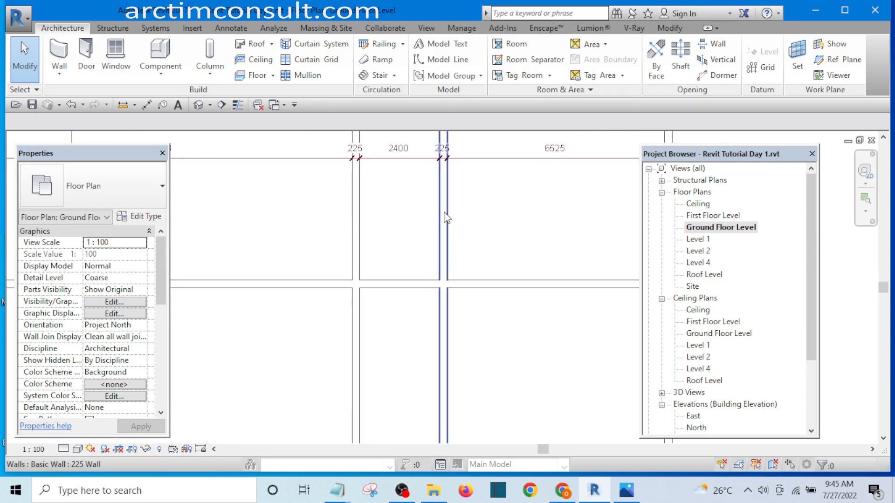
left_click(446, 217)
scroll(371, 223, "down", 3)
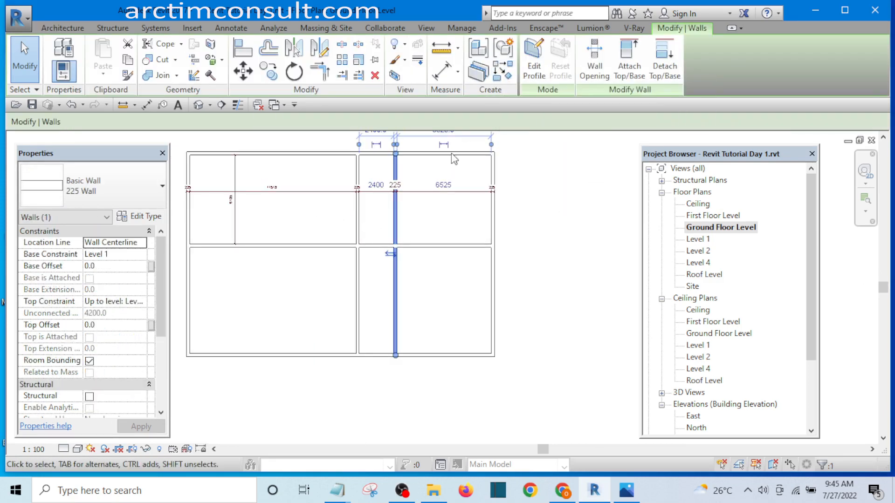
left_click(432, 212)
scroll(432, 212, "up", 2)
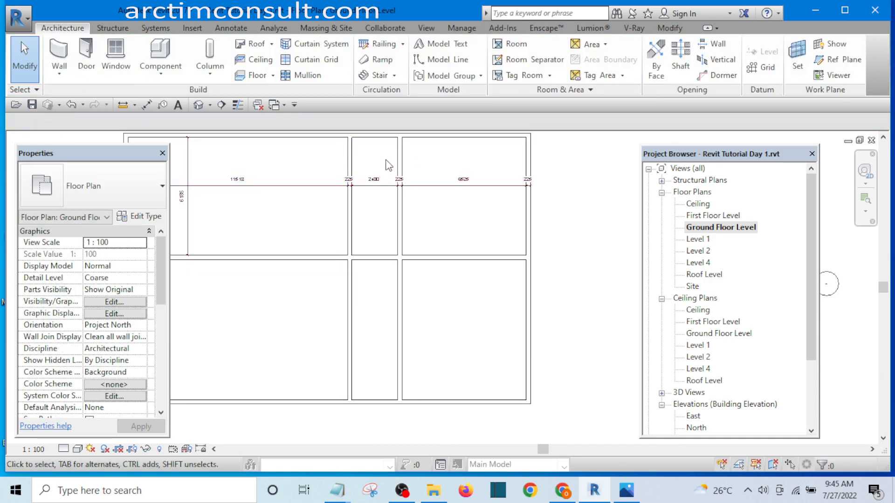
scroll(396, 240, "down", 1)
scroll(388, 207, "up", 2)
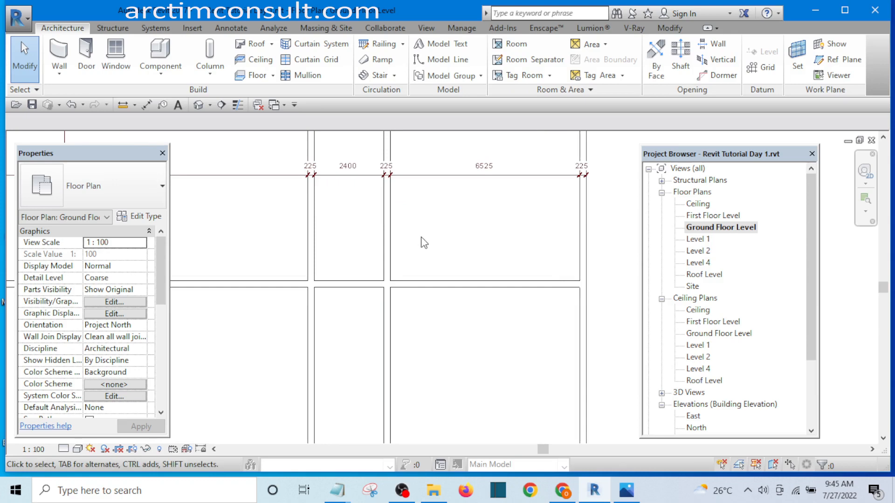
left_click(385, 217)
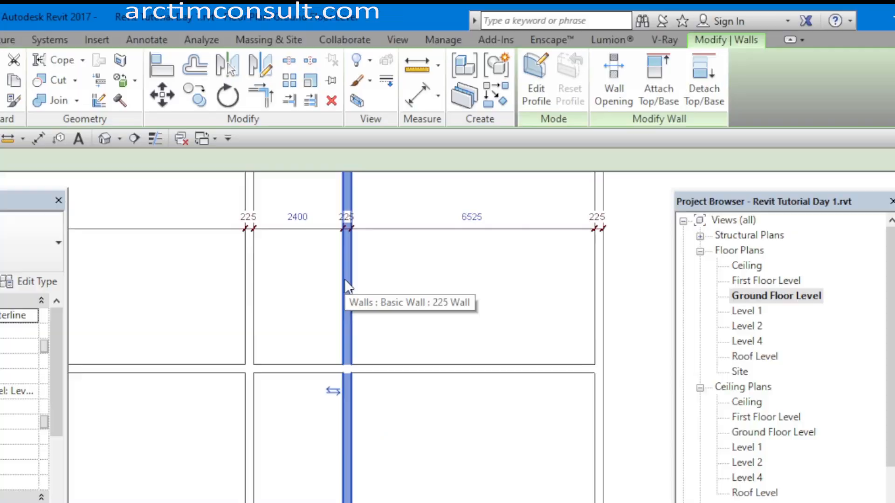
scroll(369, 208, "down", 1)
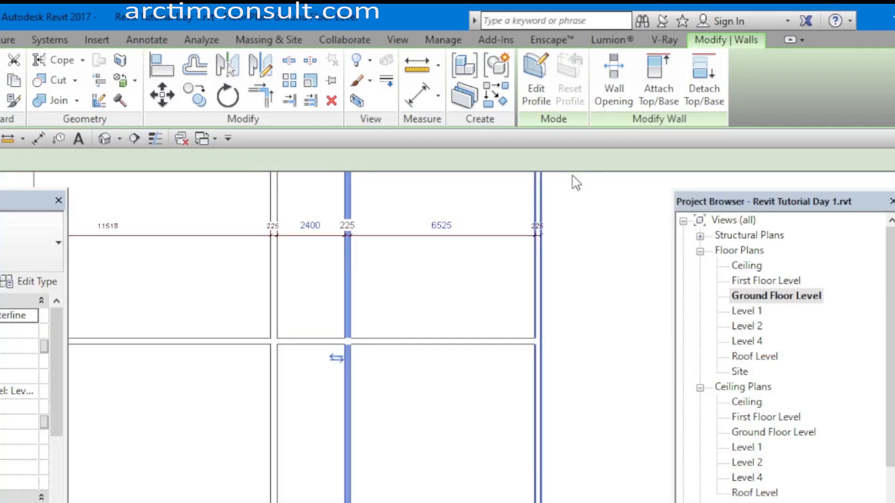
left_click(491, 91)
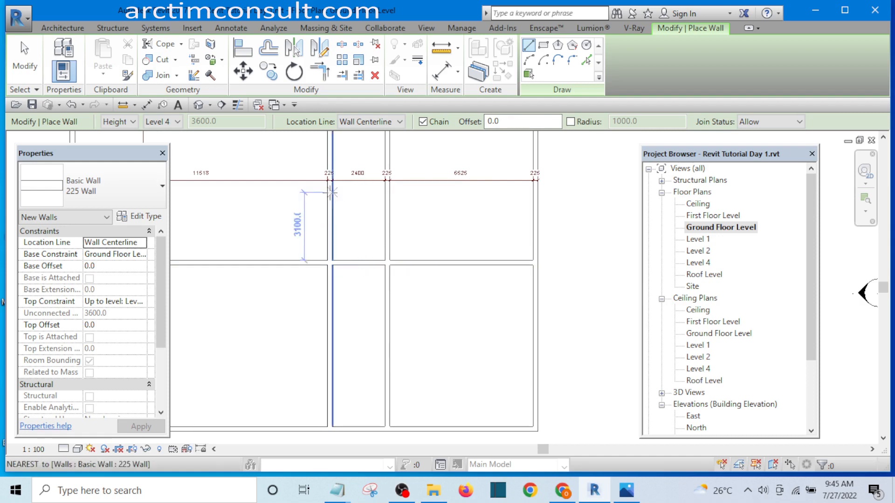
left_click(313, 202)
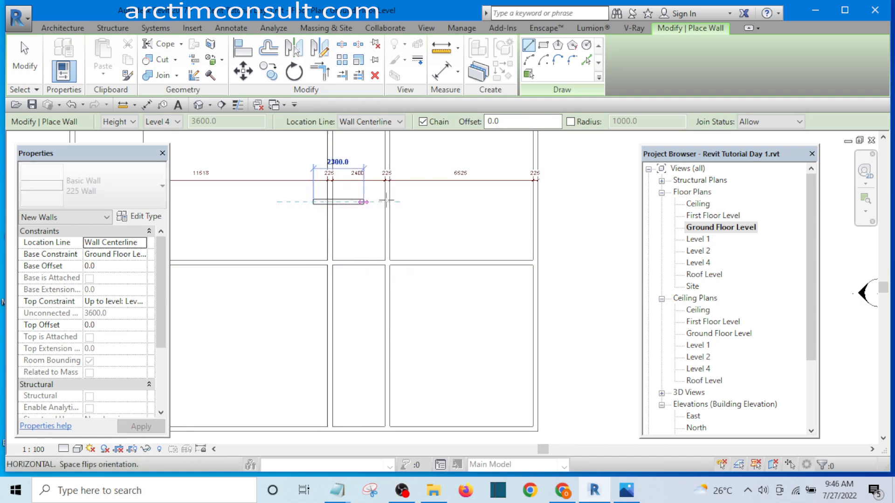
key("Escape")
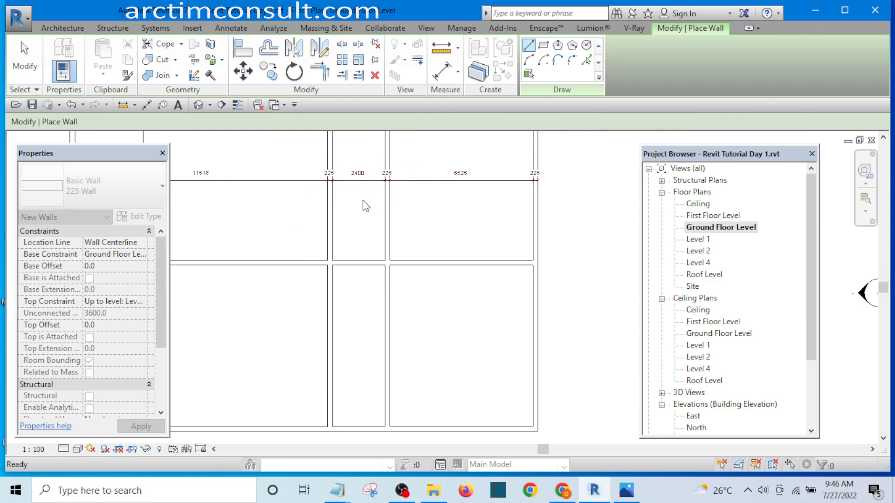
- Draw a 225 mm wall across the corridor between the two vertical partitions, about 2490 mm above the horizontal partition
left_click(330, 203)
left_click(388, 203)
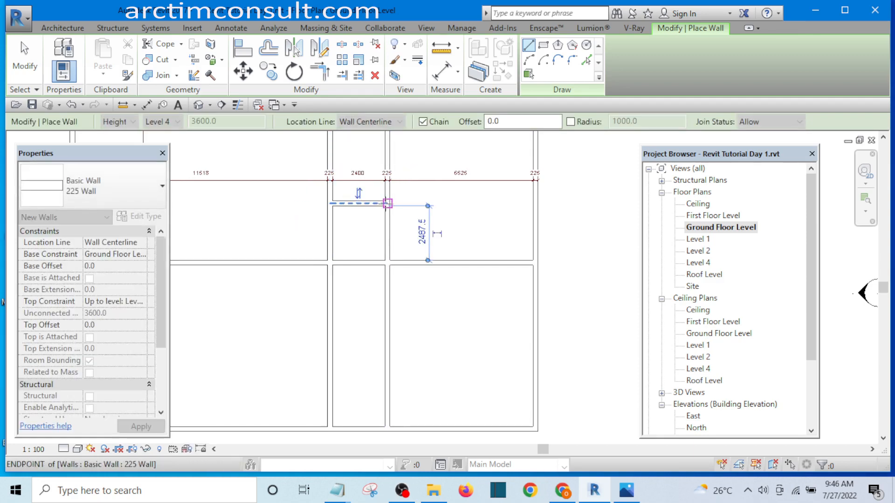
key("Escape")
scroll(441, 215, "down", 2)
scroll(441, 215, "up", 3)
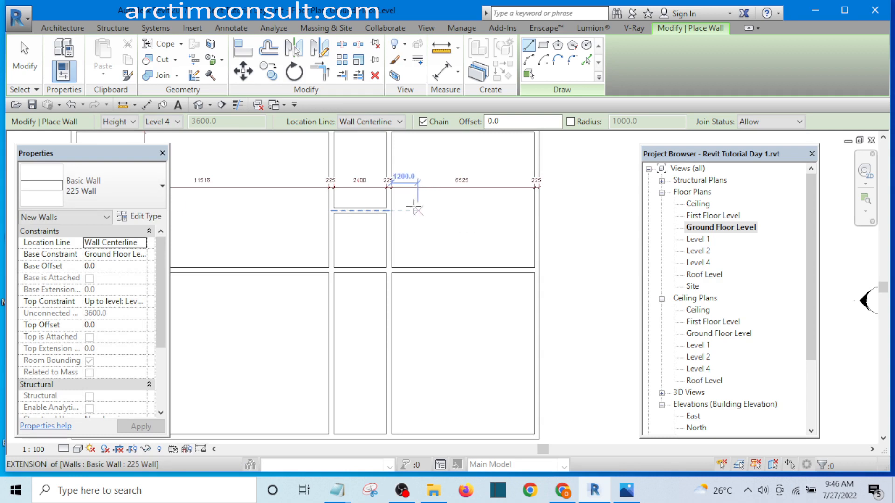
scroll(417, 200, "up", 3)
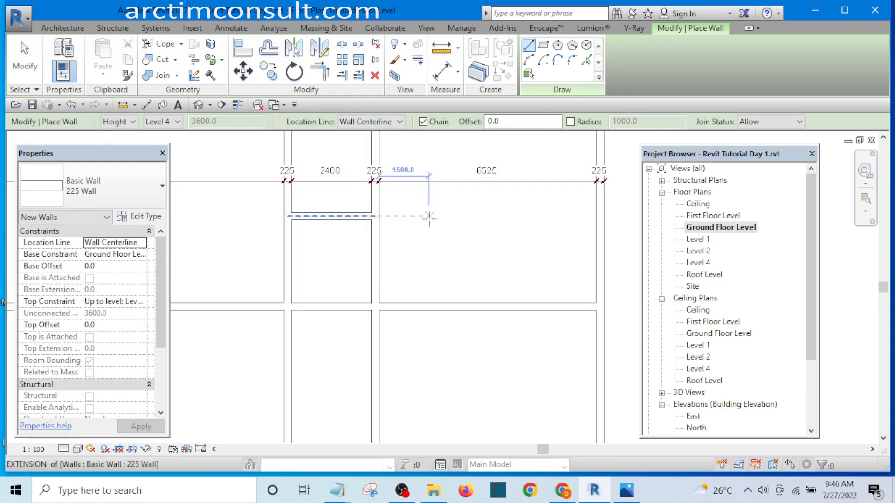
scroll(428, 231, "down", 3)
scroll(349, 210, "down", 1)
scroll(391, 216, "up", 3)
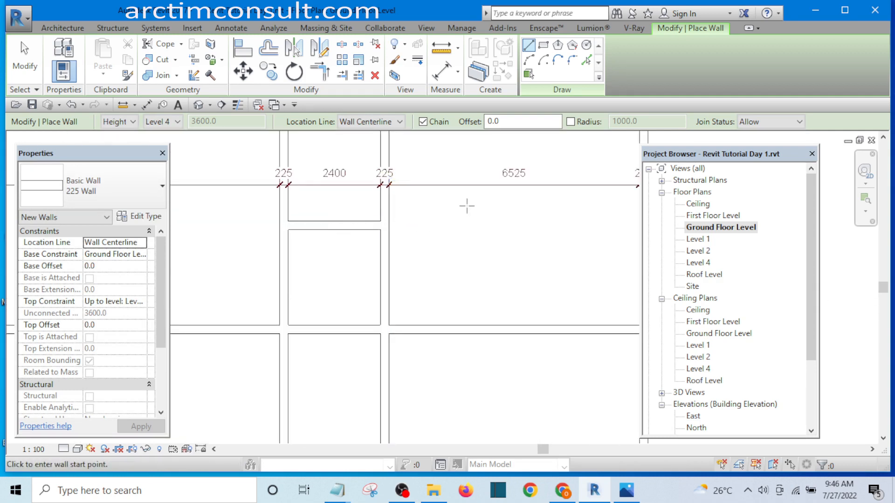
scroll(461, 204, "down", 4)
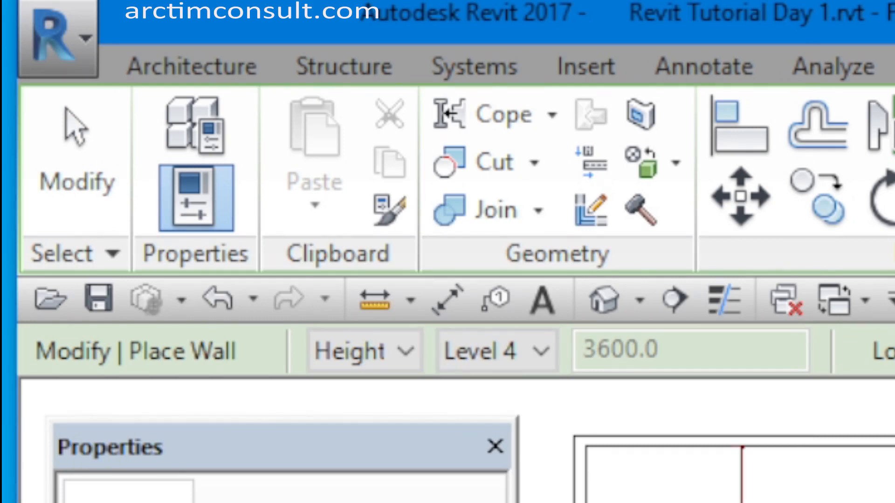
key("Escape")
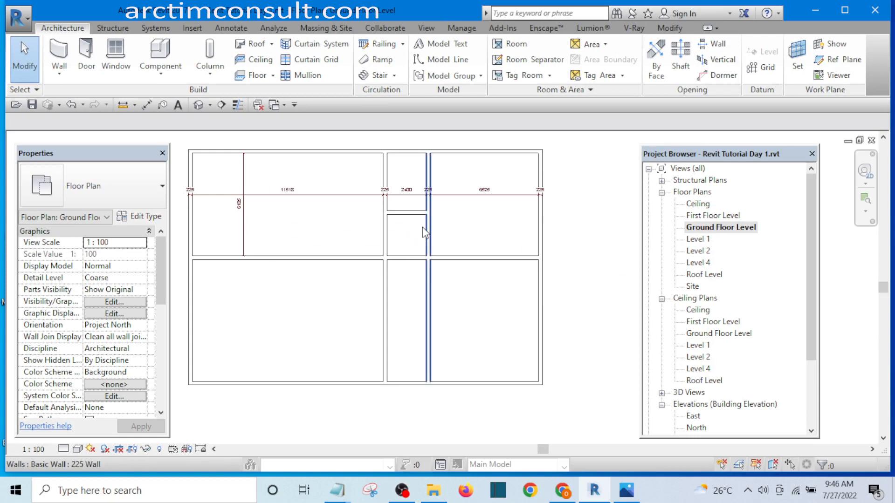
- Trim the second vertical partition and the corridor cross wall to a corner, removing the partition's part below the cross wall
scroll(405, 232, "up", 4)
scroll(398, 254, "down", 1)
scroll(367, 251, "down", 2)
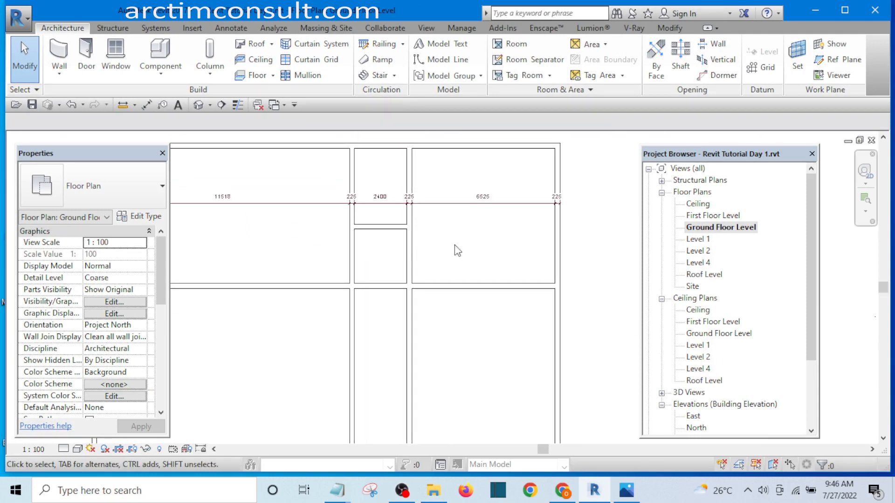
scroll(428, 240, "down", 2)
scroll(425, 234, "up", 4)
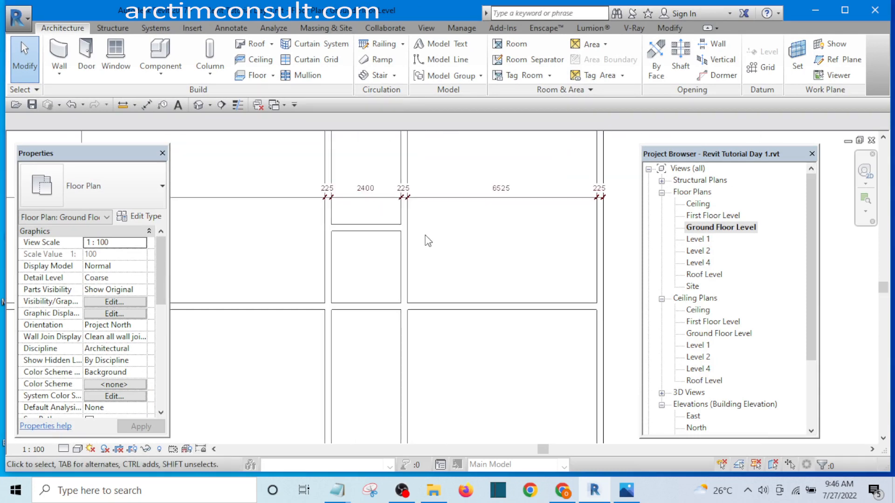
scroll(391, 235, "up", 3)
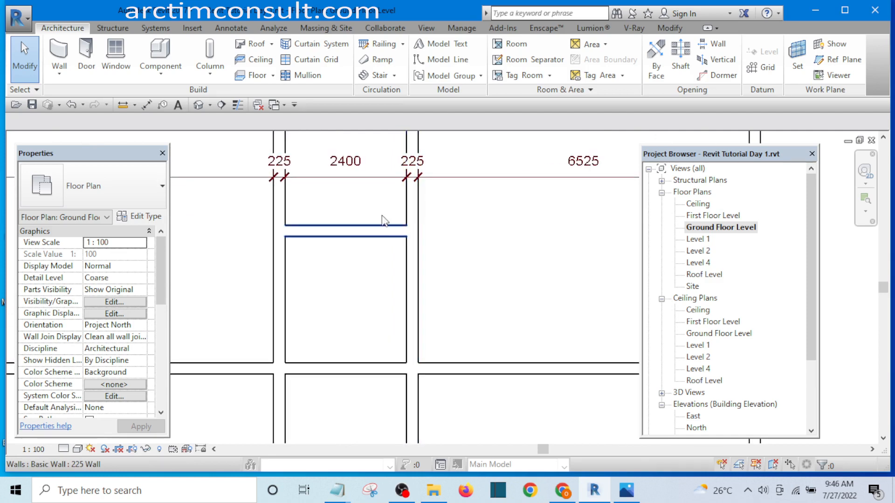
scroll(381, 223, "down", 3)
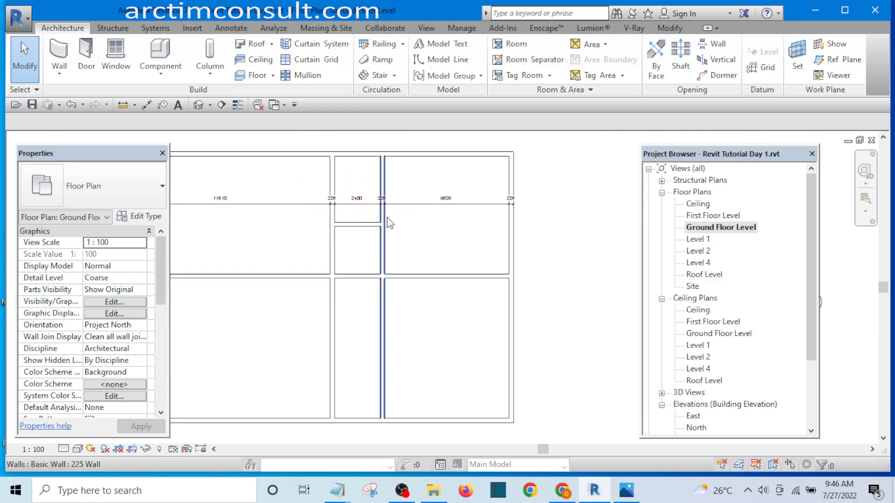
scroll(387, 193, "up", 1)
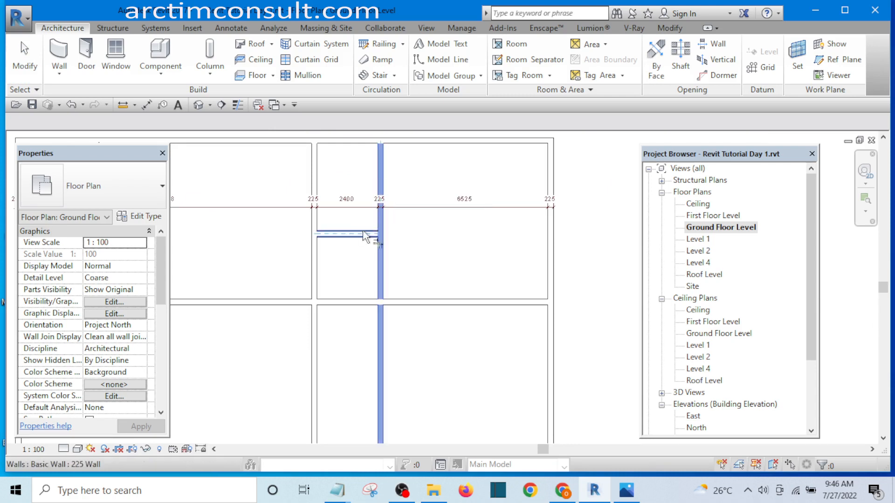
scroll(391, 243, "down", 2)
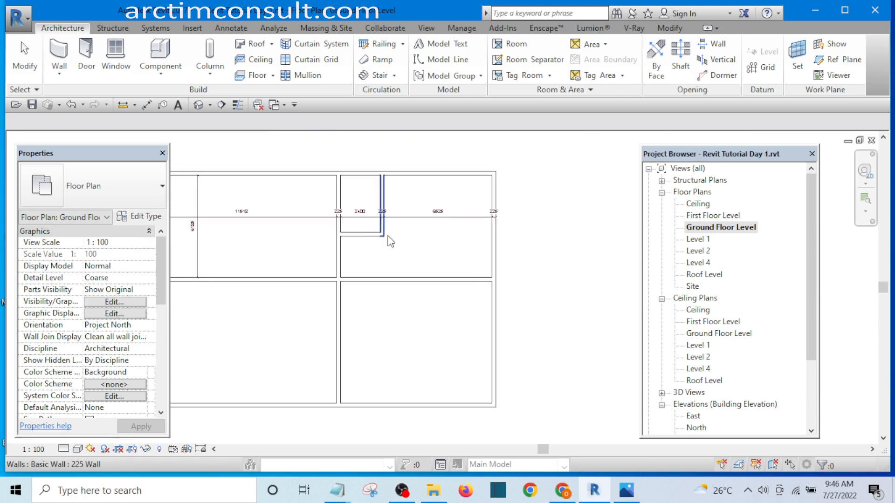
scroll(395, 243, "up", 2)
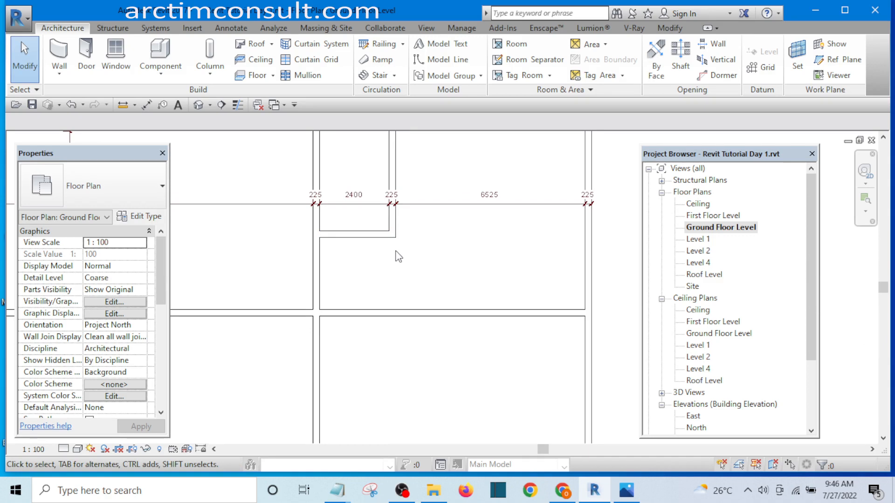
- Add an aligned dimension between the cross wall's upper face and the inner face of the upper exterior wall, placed beside the corridor
key("d")
key("i")
scroll(372, 230, "up", 1)
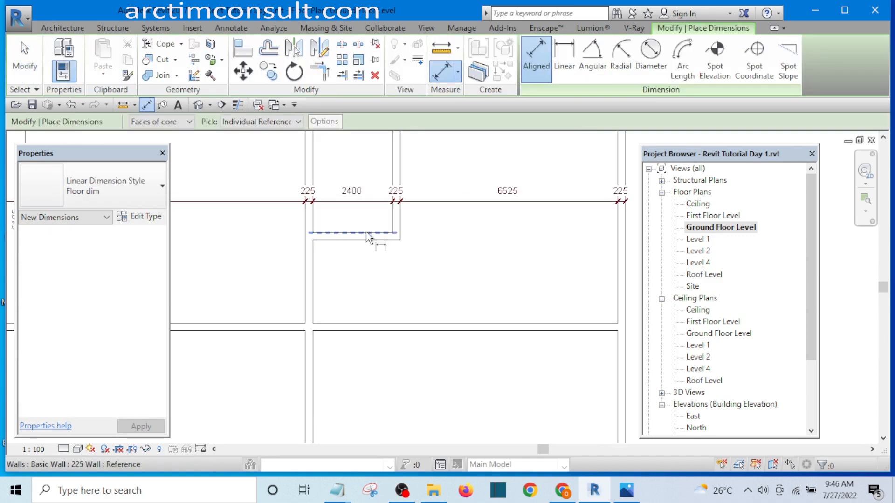
left_click(366, 233)
scroll(368, 251, "down", 4)
scroll(368, 199, "up", 3)
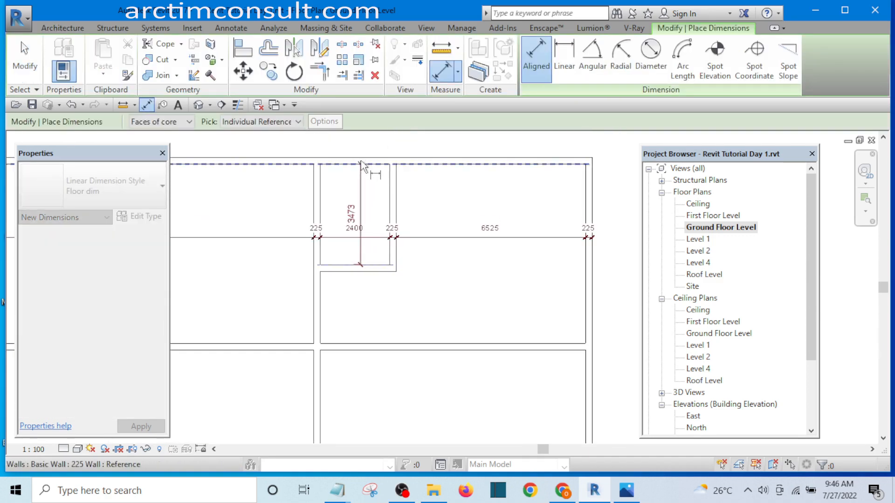
scroll(443, 193, "up", 1)
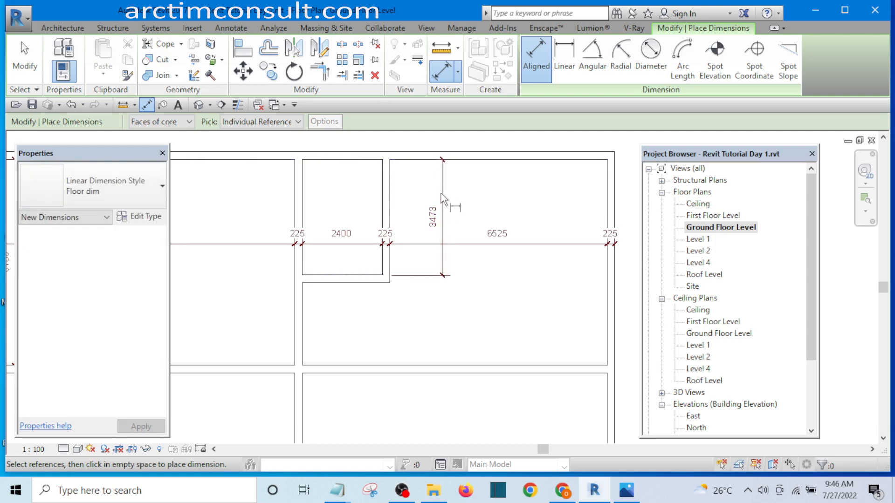
- Add an aligned dimension string inside the corridor across both faces of the cross wall up to the upper exterior wall's inner face
scroll(441, 194, "down", 2)
scroll(397, 210, "up", 2)
left_click(370, 277)
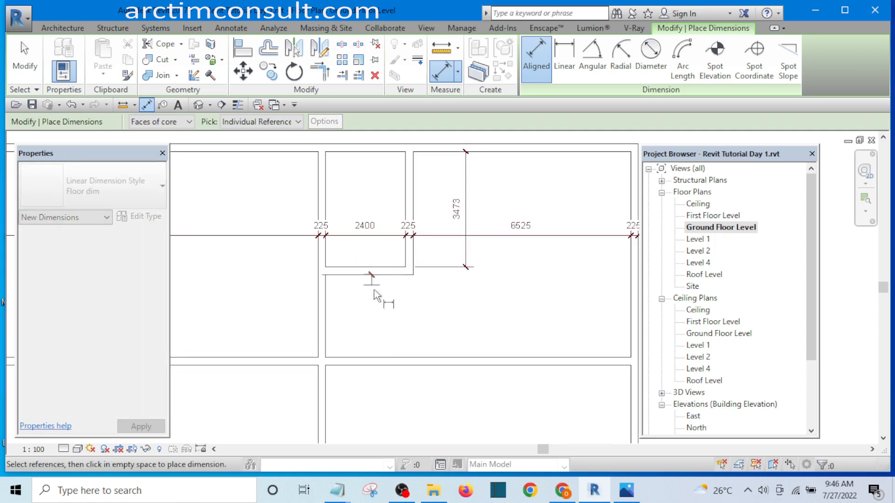
left_click(367, 274)
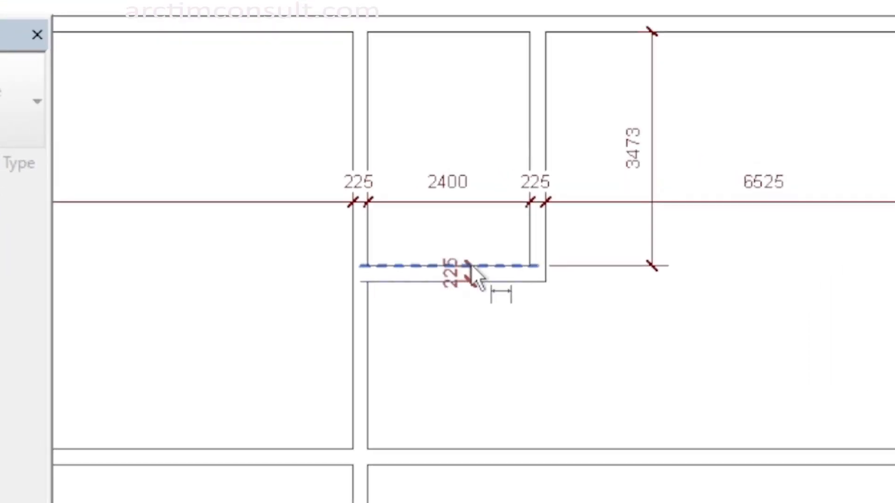
left_click(376, 268)
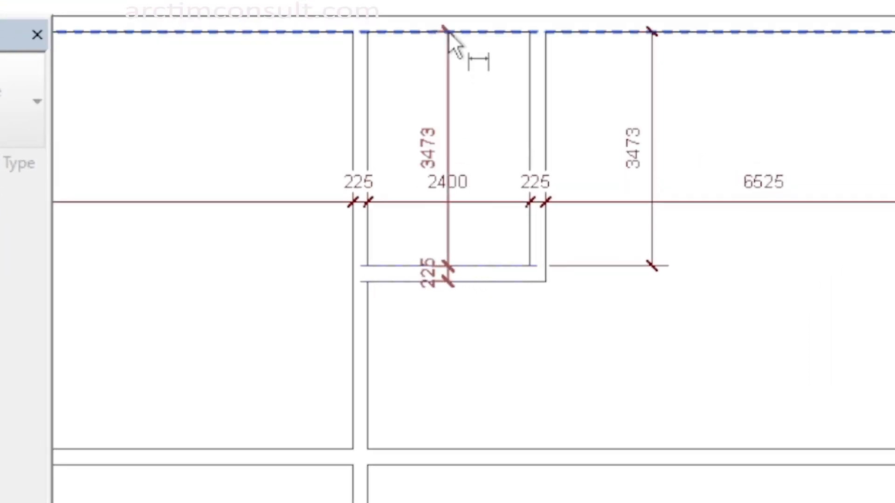
left_click(448, 31)
left_click(425, 65)
key("Escape")
key("Escape")
- Move the cross wall by setting its clear distance from the upper exterior wall to 3000 mm
left_click(499, 278)
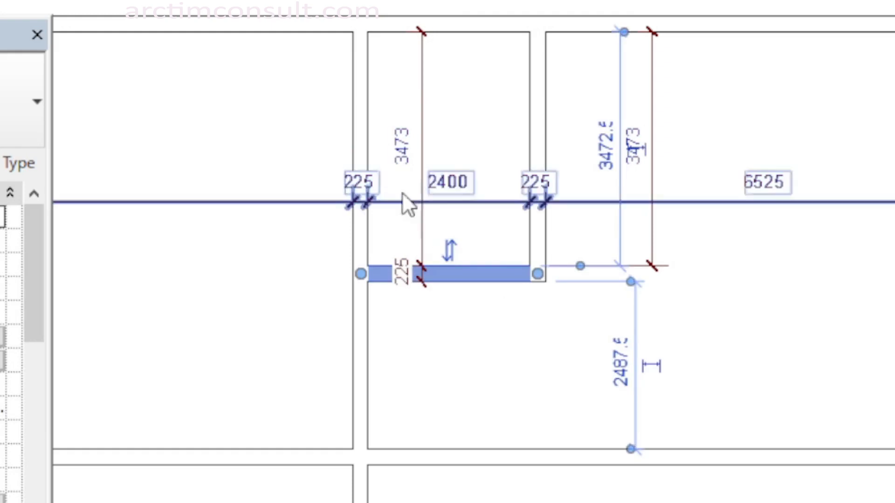
left_click(403, 146)
type("3000")
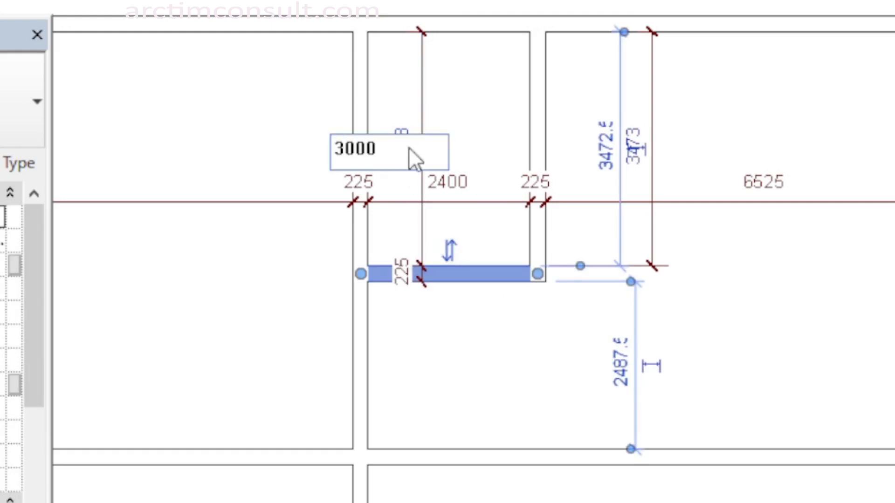
key("Return")
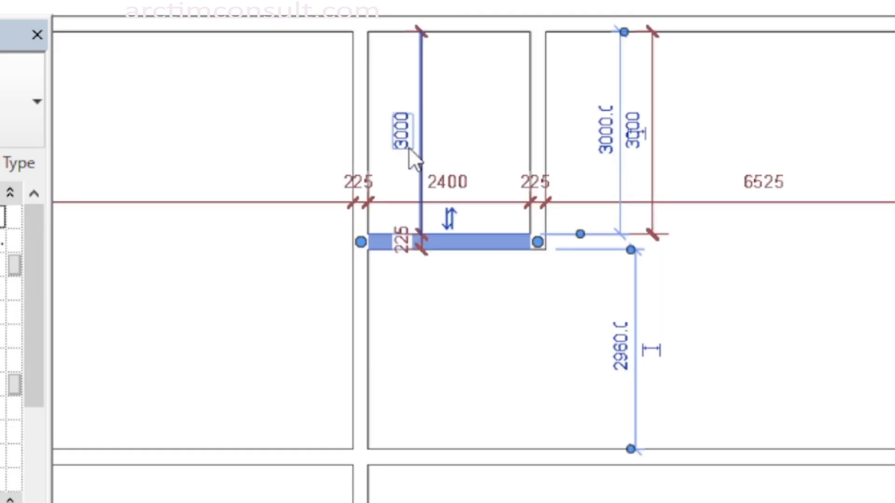
left_click(795, 67)
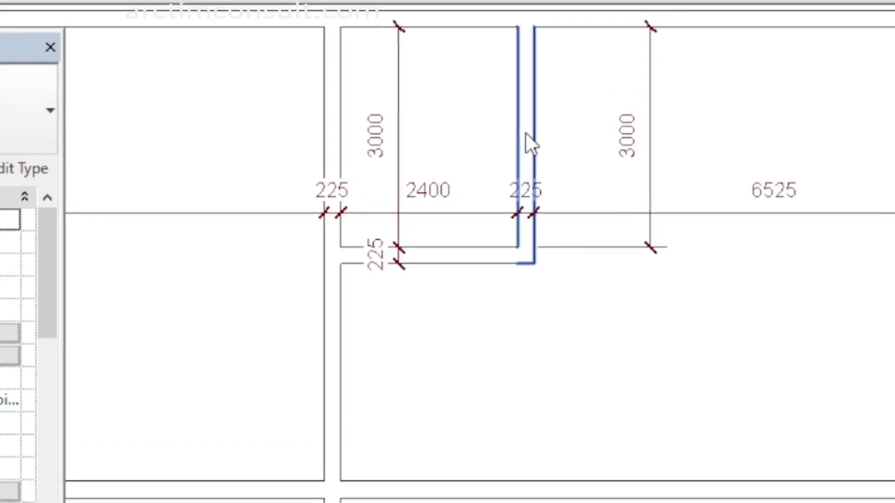
- Extend the lower end of the trimmed vertical partition about 660 mm below the cross wall
left_click(530, 139)
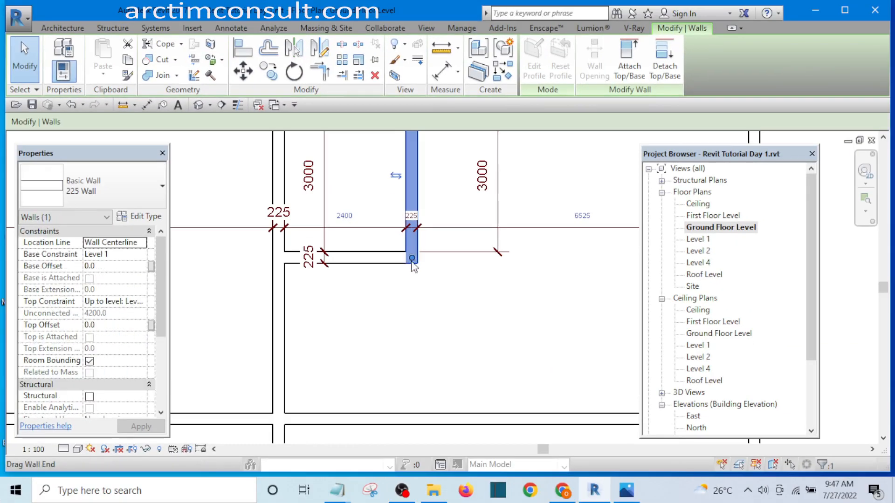
left_click_drag(412, 262, 407, 299)
left_click(459, 309)
scroll(419, 296, "up", 2)
left_click(404, 272)
scroll(491, 293, "down", 2)
left_click(493, 299)
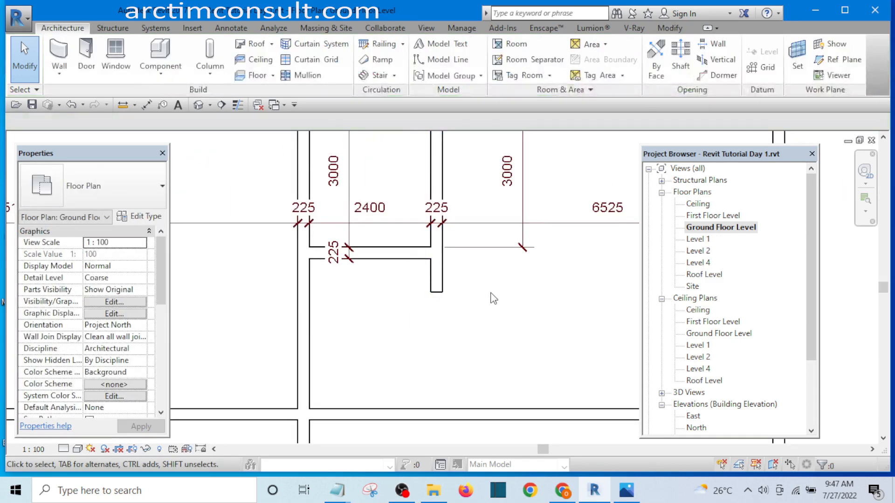
- Add an aligned dimension from the cross wall's lower face to the end of the extended vertical partition
key("d")
key("i")
scroll(415, 260, "up", 2)
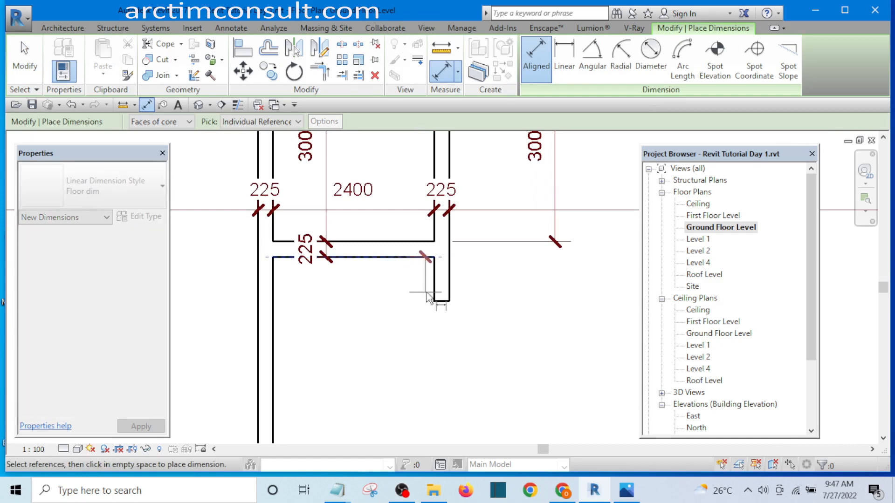
scroll(433, 299, "up", 1)
left_click(441, 303)
left_click(550, 291)
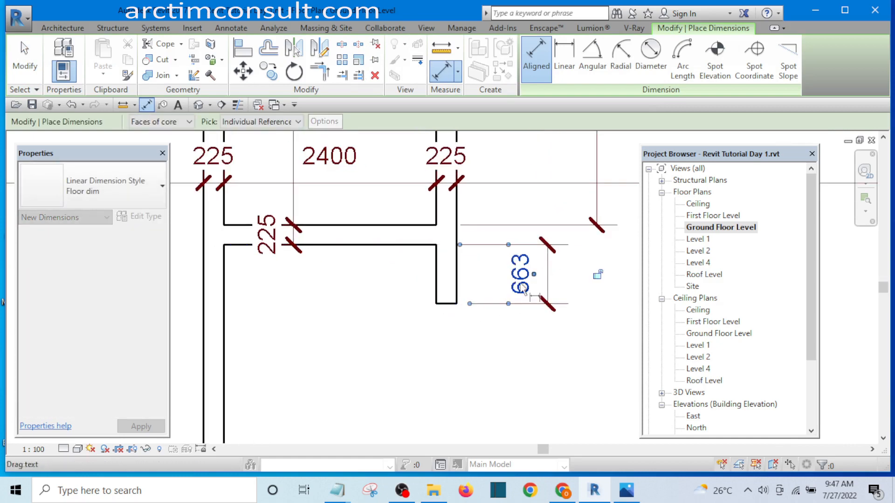
key("Escape")
key("Escape")
- Set the vertical partition's projection below the cross wall to 600 mm
left_click(445, 286)
left_click(529, 273)
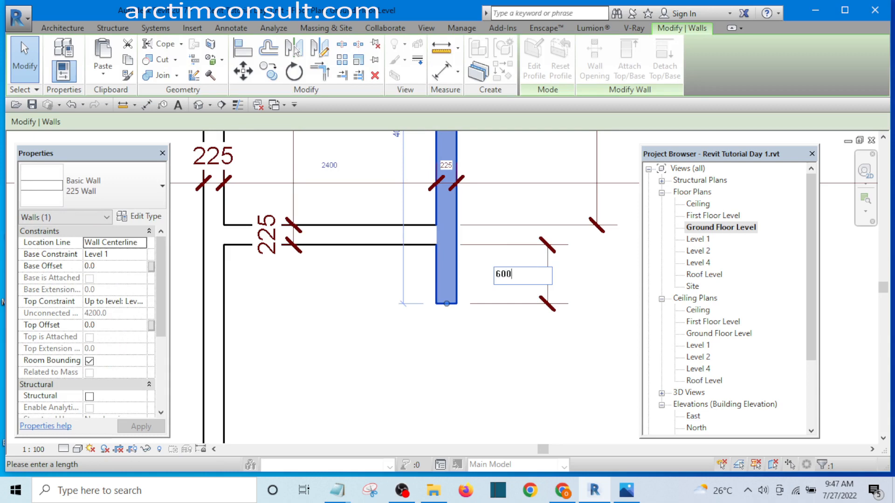
type("600")
key("Return")
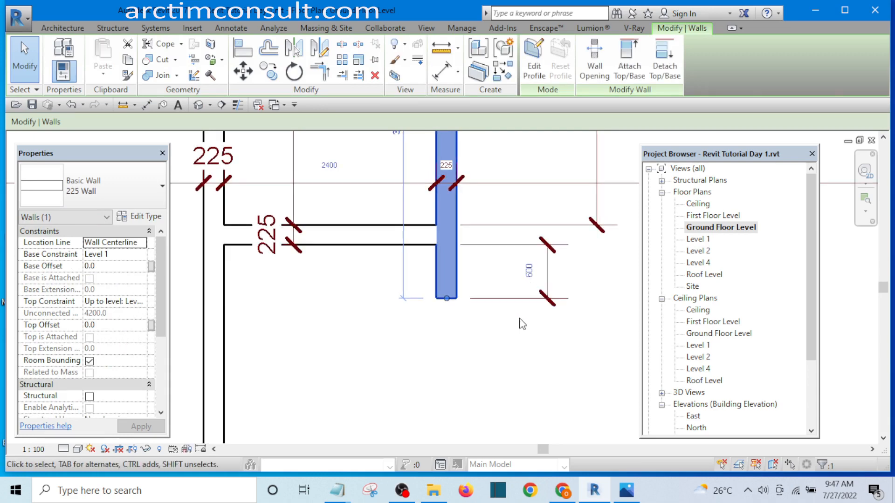
key("Escape")
scroll(473, 285, "down", 3)
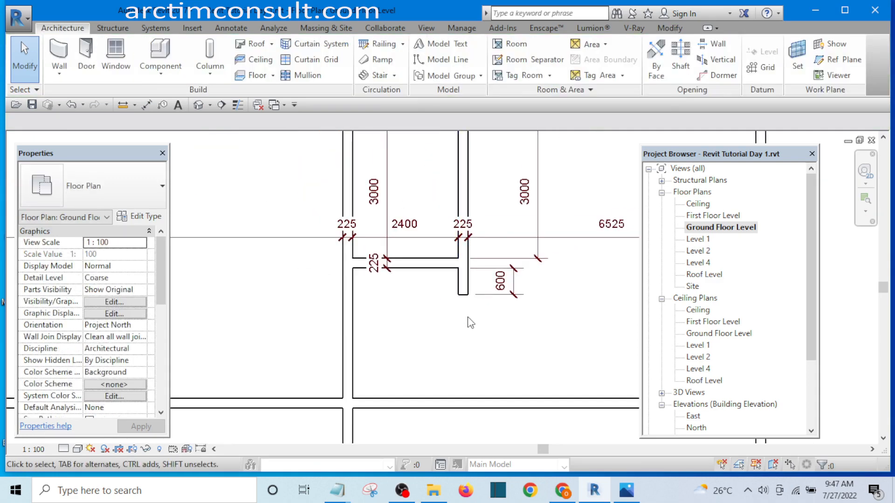
scroll(461, 313, "up", 4)
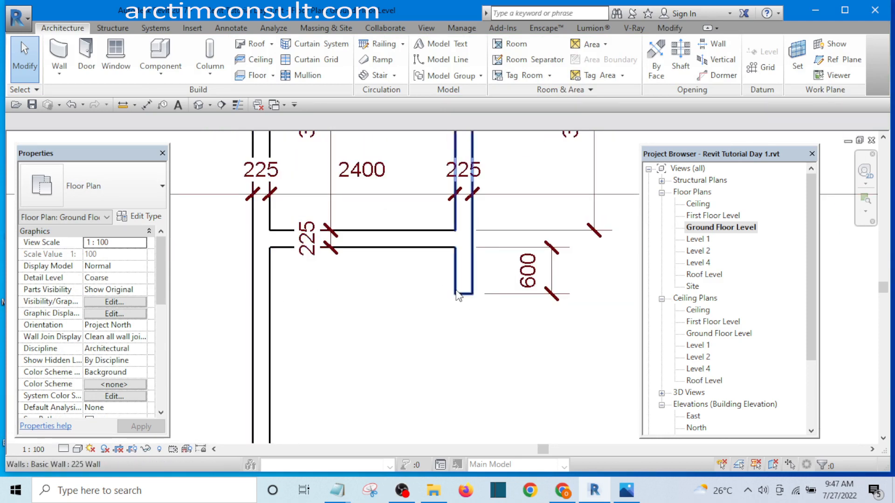
scroll(460, 296, "down", 2)
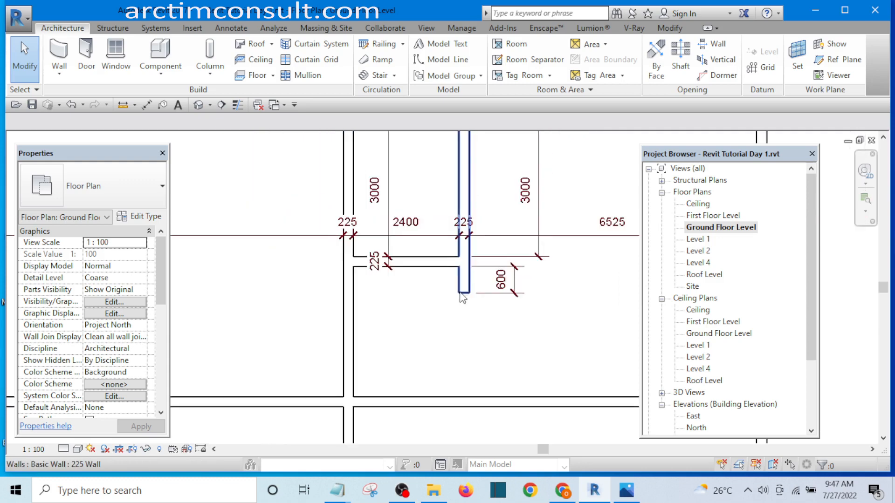
scroll(451, 293, "up", 2)
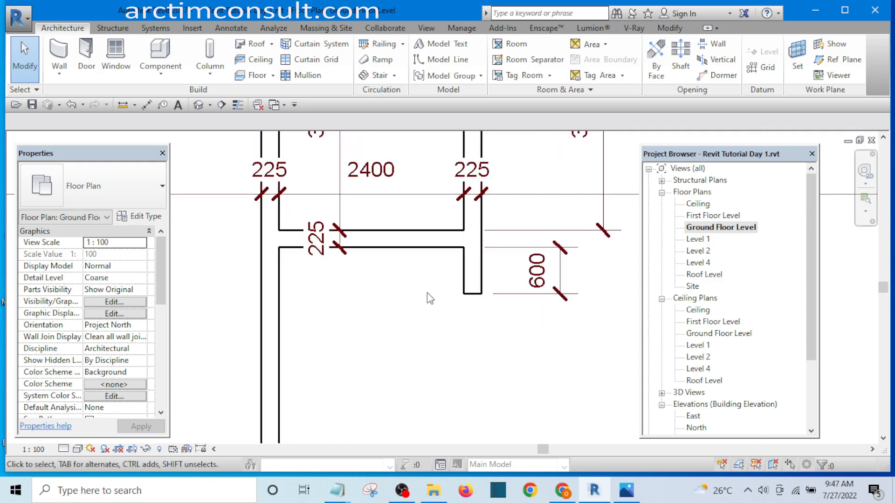
key("d")
key("l")
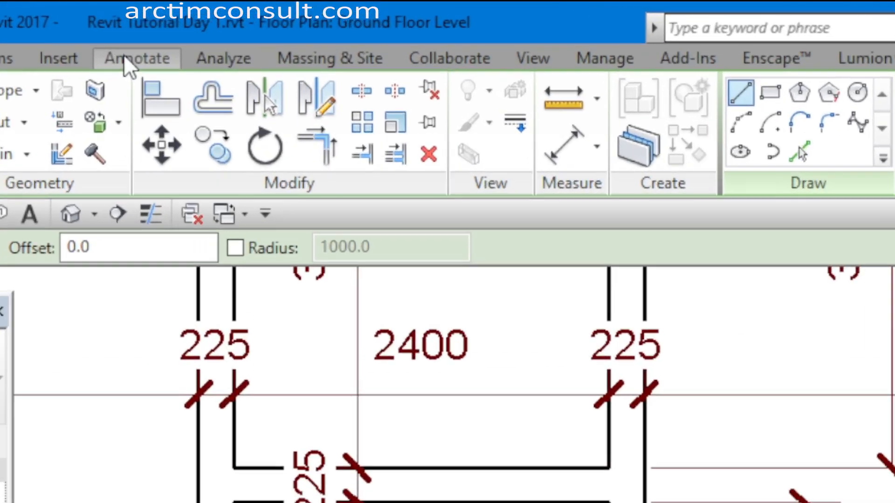
left_click(124, 57)
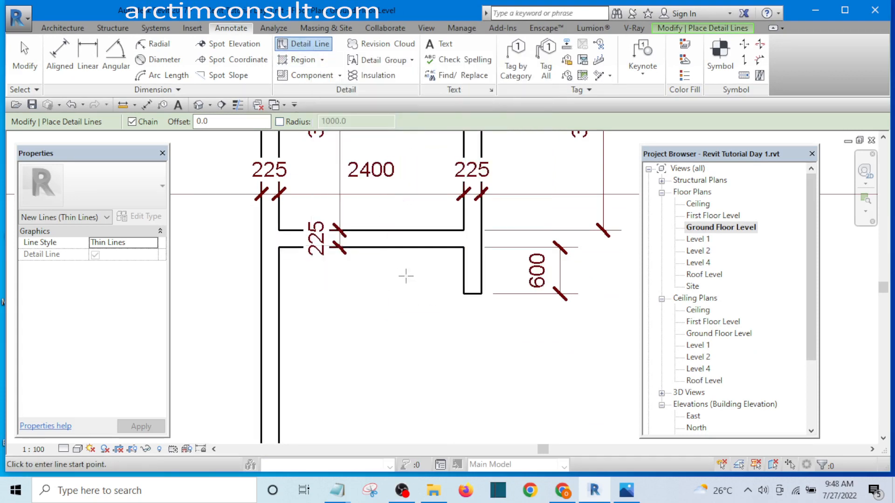
scroll(369, 282, "down", 3)
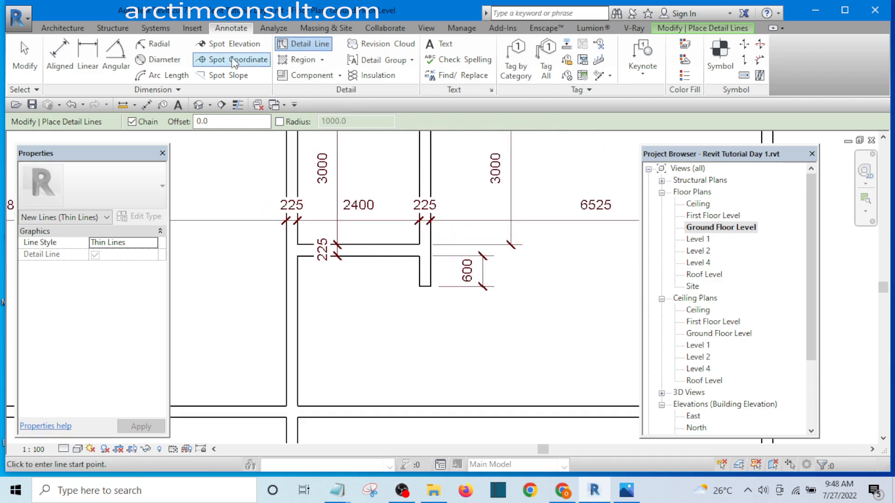
key("Escape")
key("Escape")
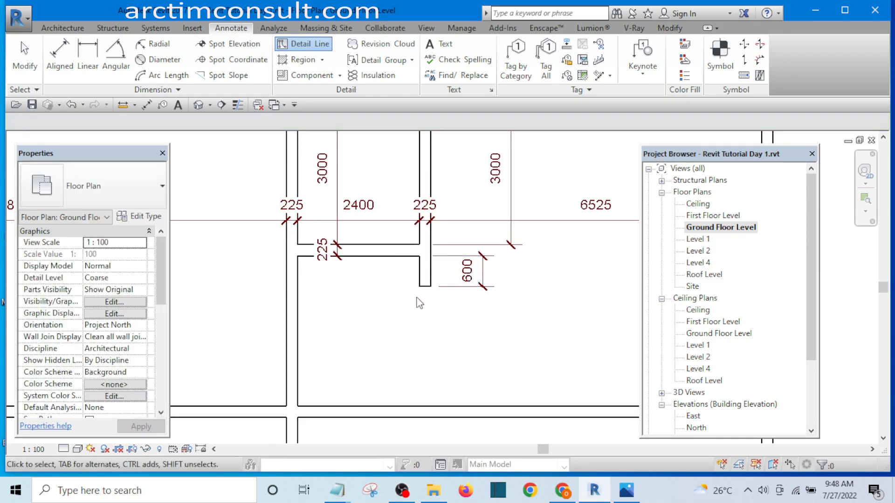
left_click(669, 29)
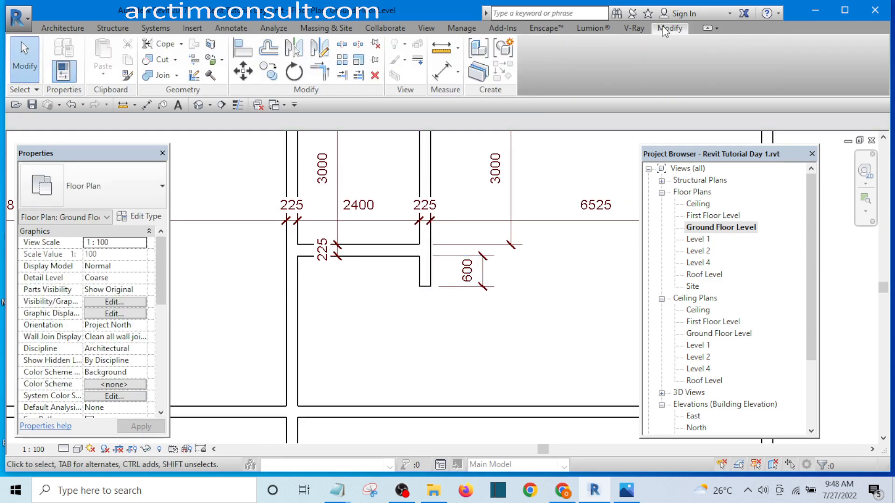
key("d")
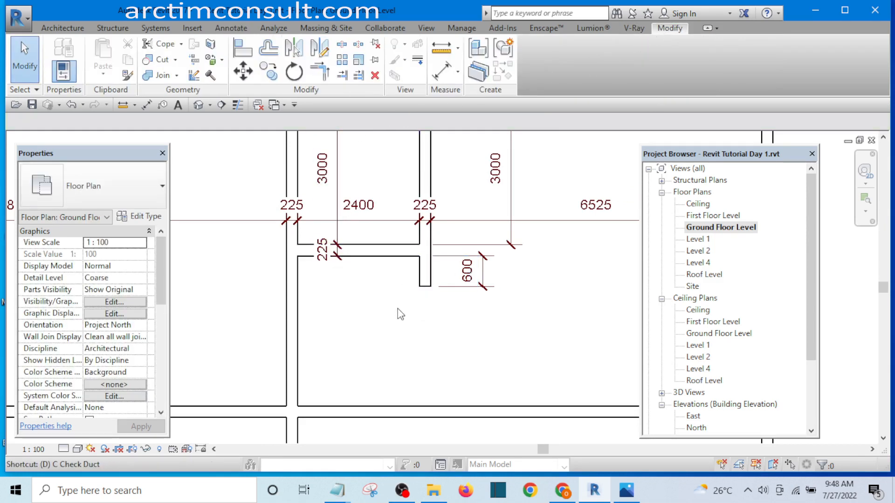
key("l")
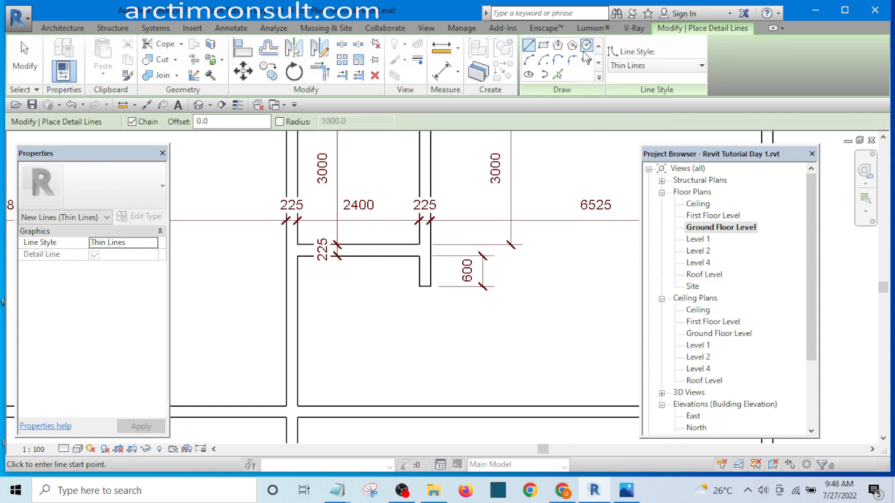
left_click(674, 67)
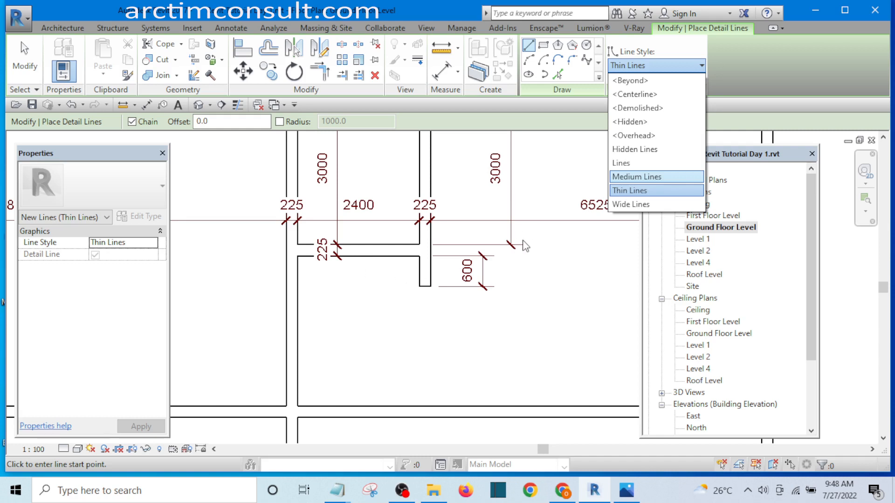
key("Escape")
key("Escape")
- Create a new line style named Furniture as a subcategory of Lines
scroll(535, 315, "down", 3)
middle_click_drag(536, 315, 459, 295)
scroll(520, 259, "down", 2)
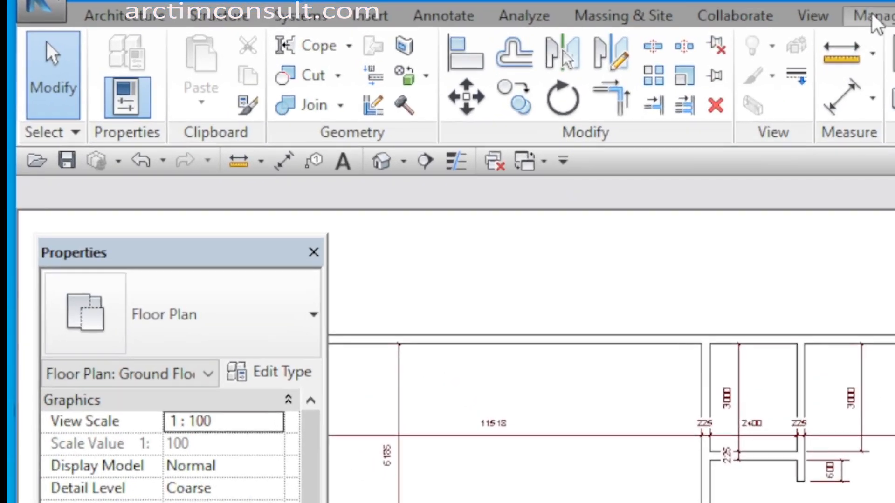
left_click(869, 19)
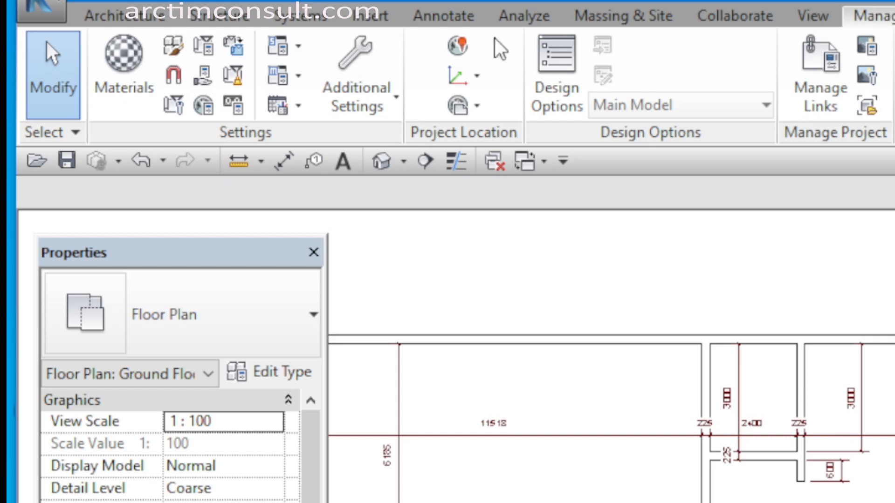
left_click(353, 77)
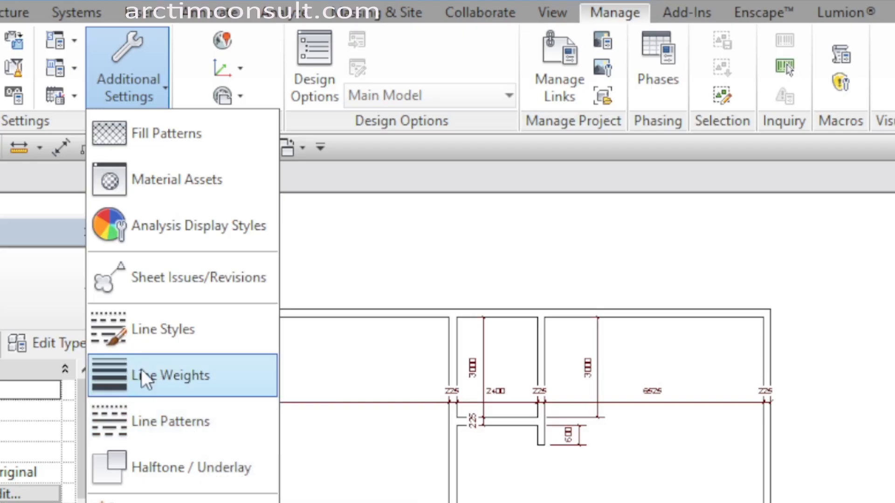
left_click(149, 326)
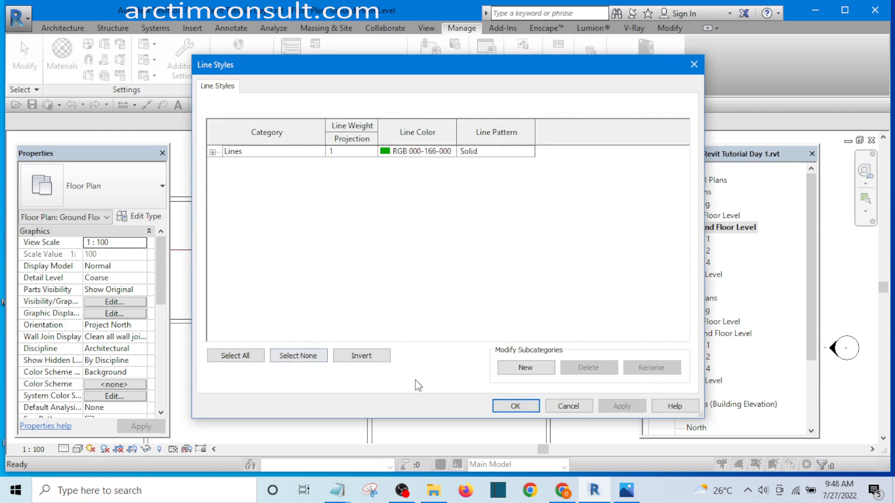
left_click(526, 367)
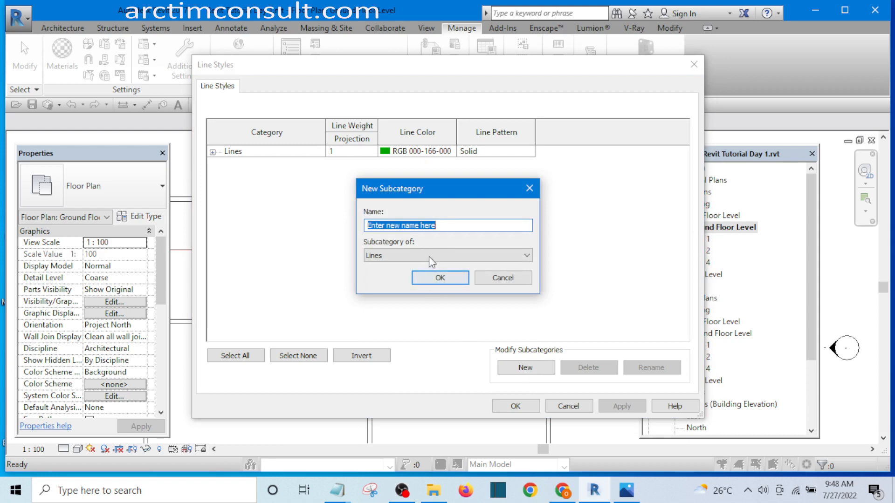
left_click_drag(441, 225, 311, 239)
type("Furniture")
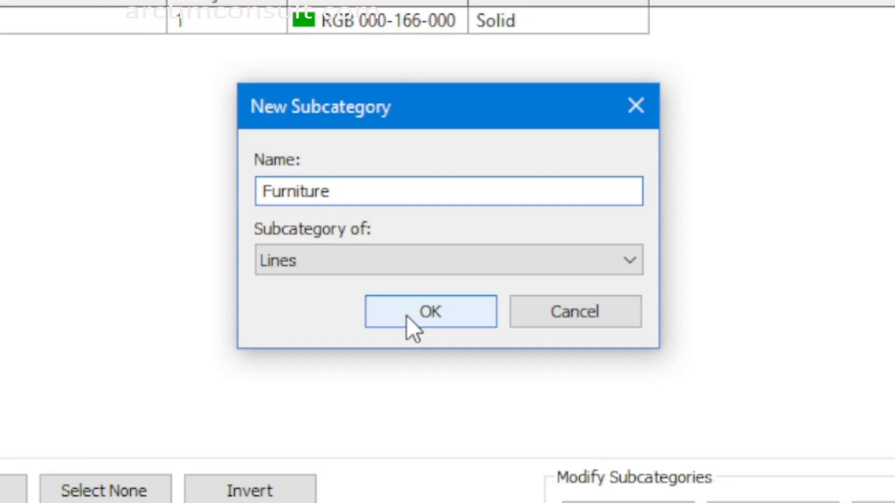
left_click(427, 279)
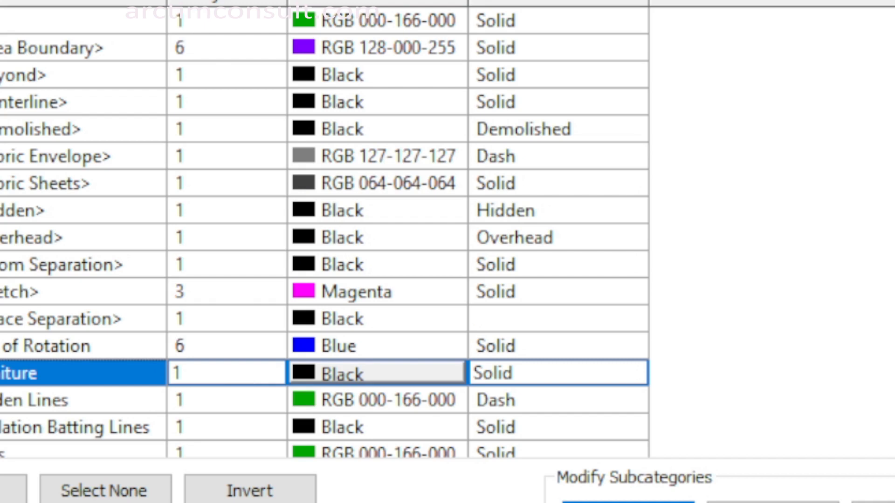
- Give the Furniture line style a line weight of 2 and the red colour RGB 215-000-000, and apply the changes
left_click(273, 380)
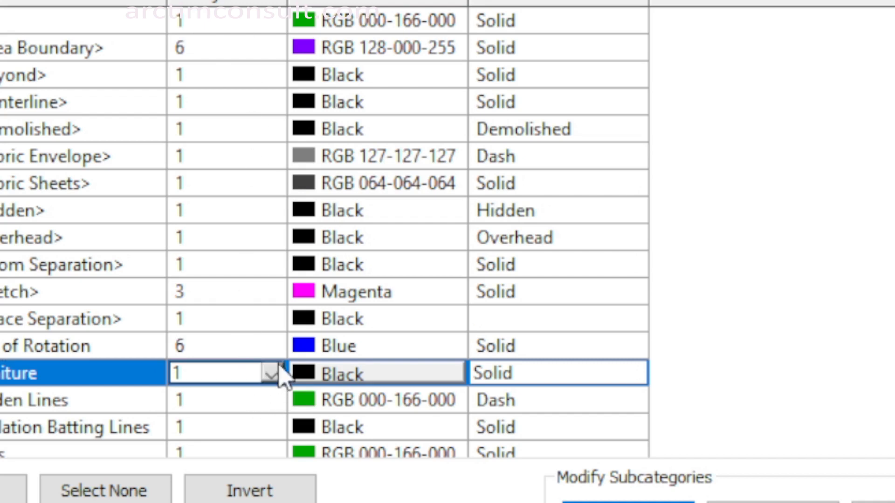
left_click(271, 376)
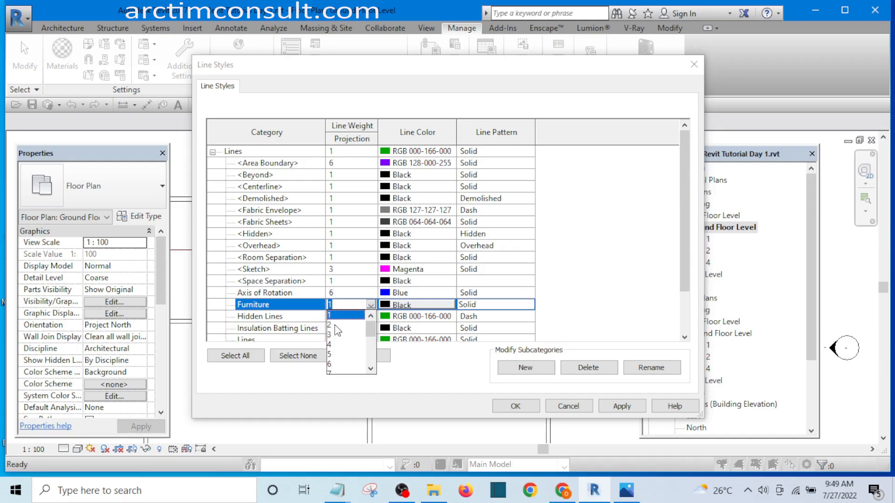
left_click(335, 325)
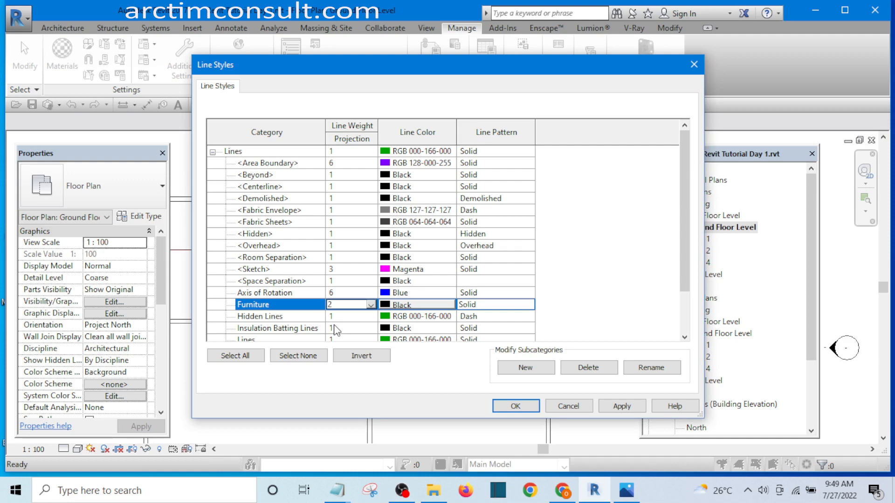
left_click(387, 310)
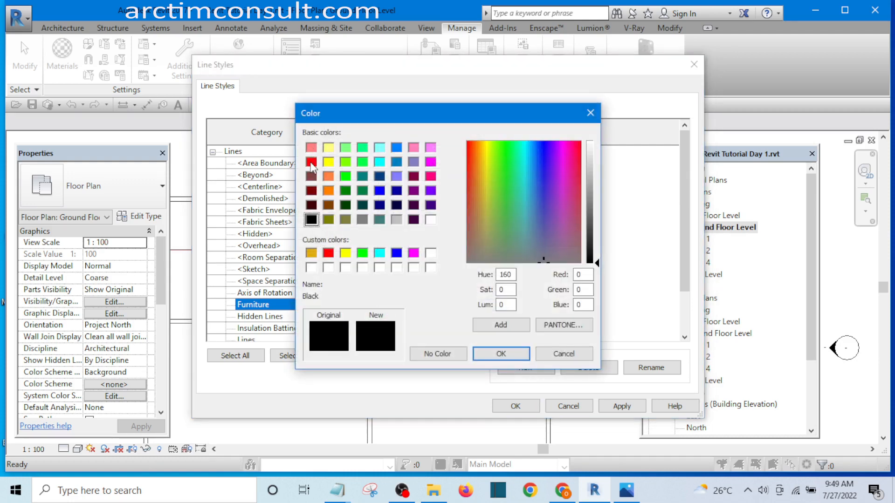
left_click(311, 163)
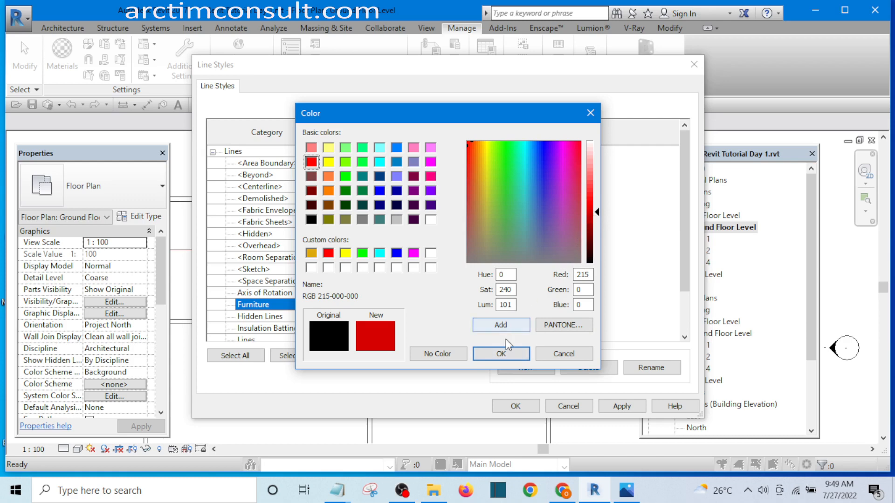
left_click(502, 351)
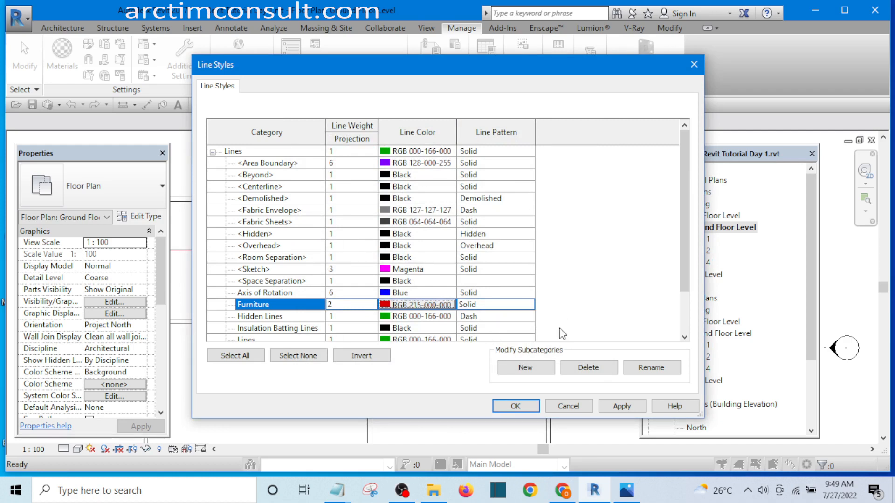
left_click(621, 405)
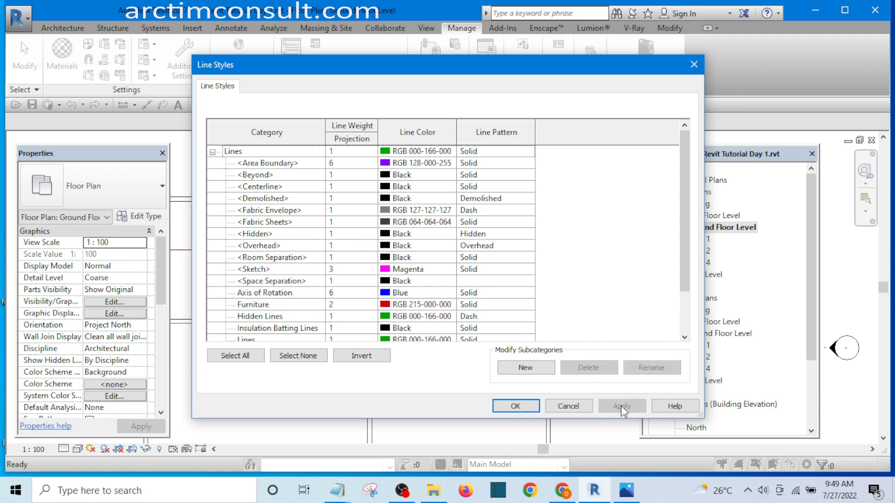
left_click(515, 405)
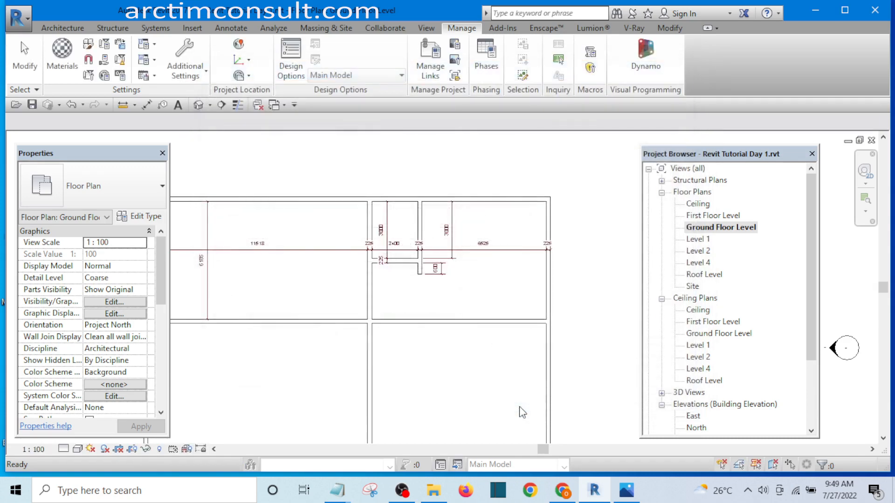
scroll(406, 243, "up", 4)
left_click(412, 257)
scroll(414, 261, "down", 2)
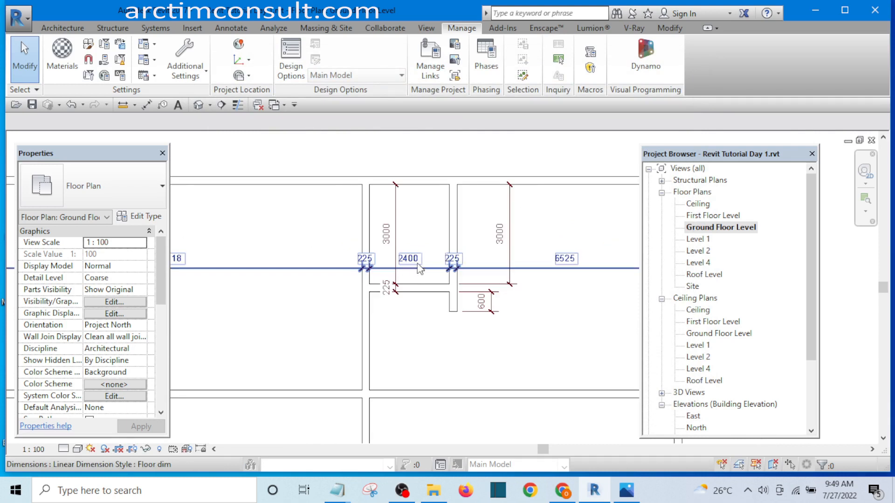
scroll(419, 264, "up", 2)
left_click(440, 336)
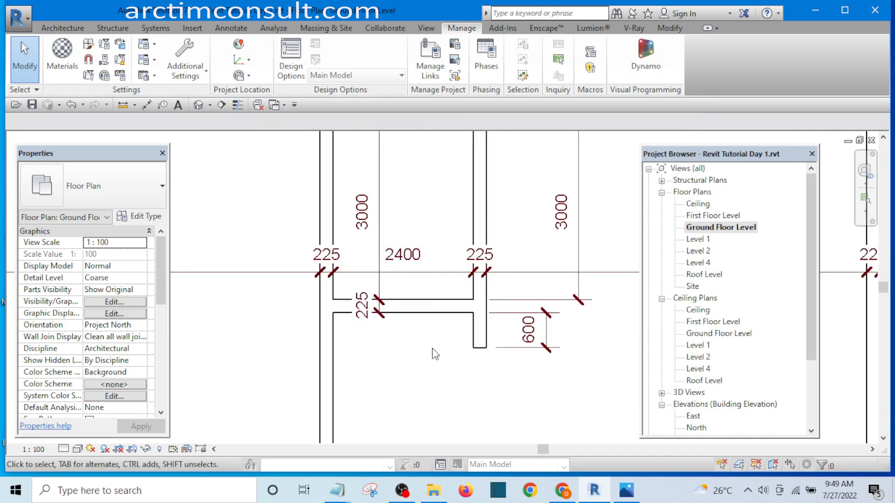
- Draw a 2400 mm horizontal detail line in the Furniture line style from the short partition's lower end to the opposite vertical wall
key("d")
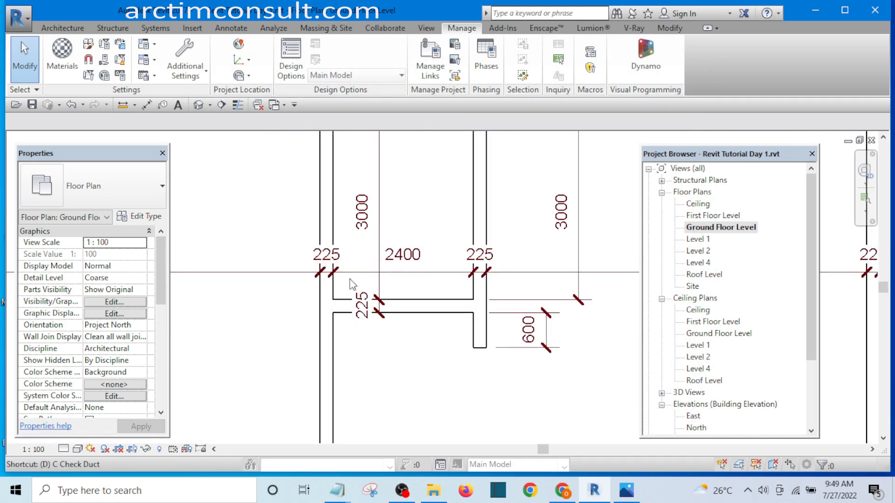
scroll(353, 284, "down", 5)
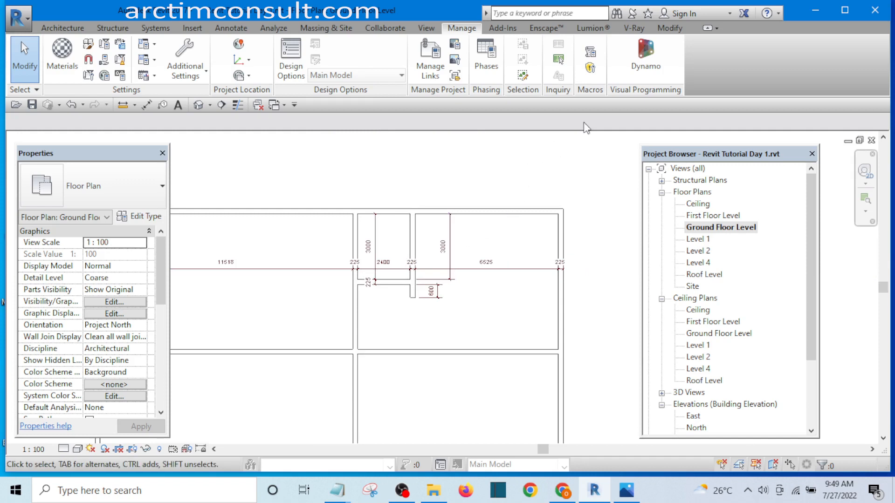
left_click(670, 29)
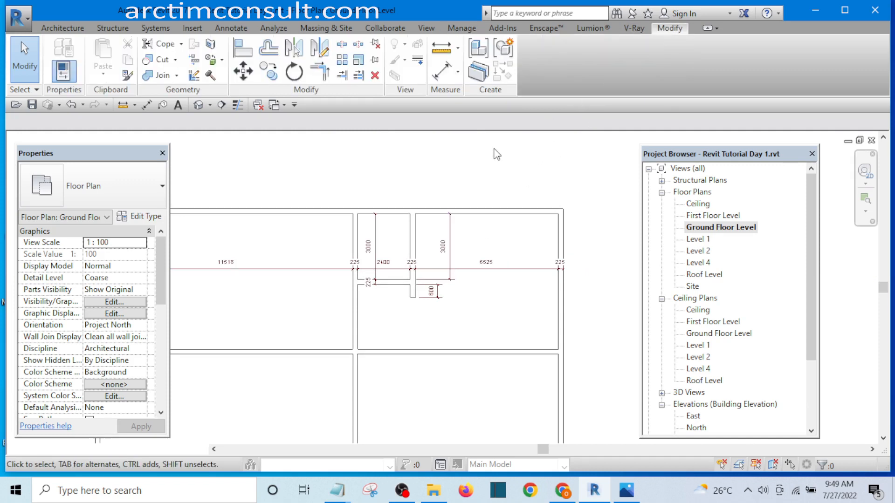
key("d")
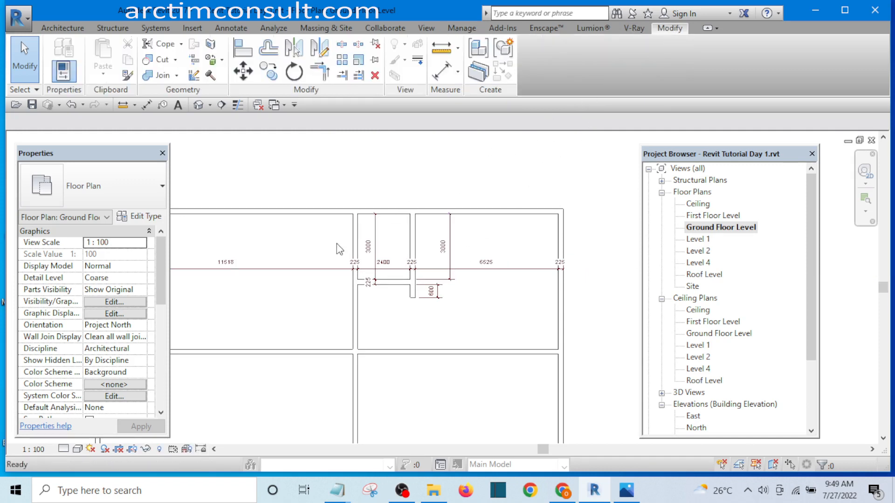
key("l")
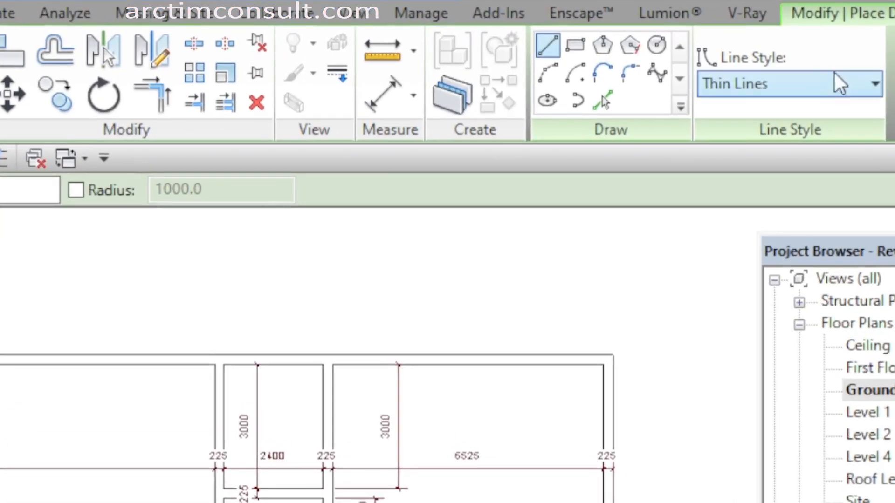
left_click(832, 89)
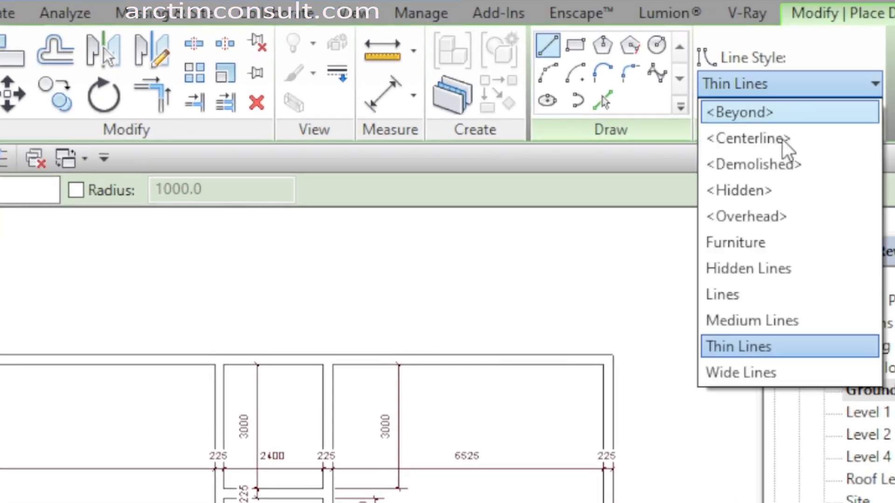
left_click(742, 243)
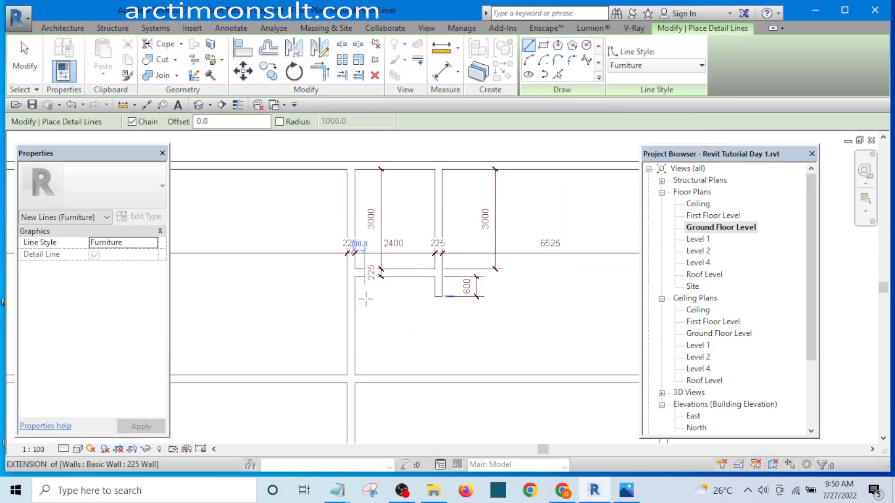
scroll(364, 297, "up", 5)
left_click(488, 294)
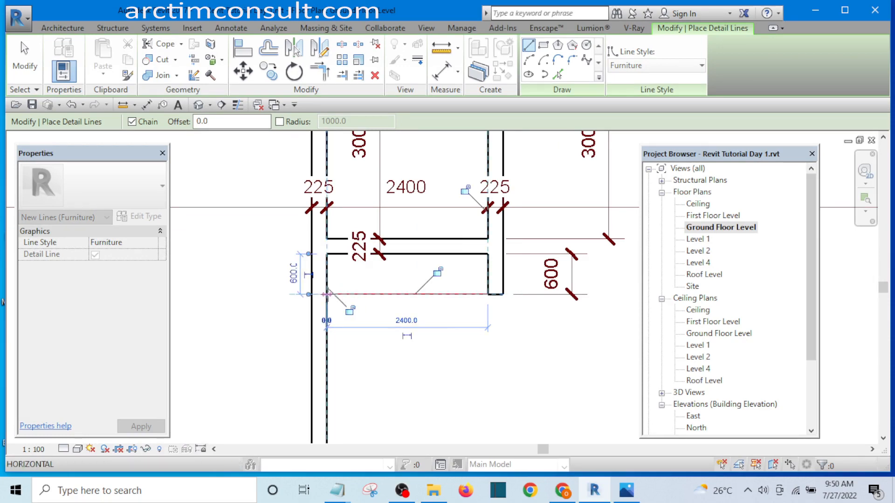
left_click(326, 295)
key("Escape")
scroll(428, 295, "up", 4)
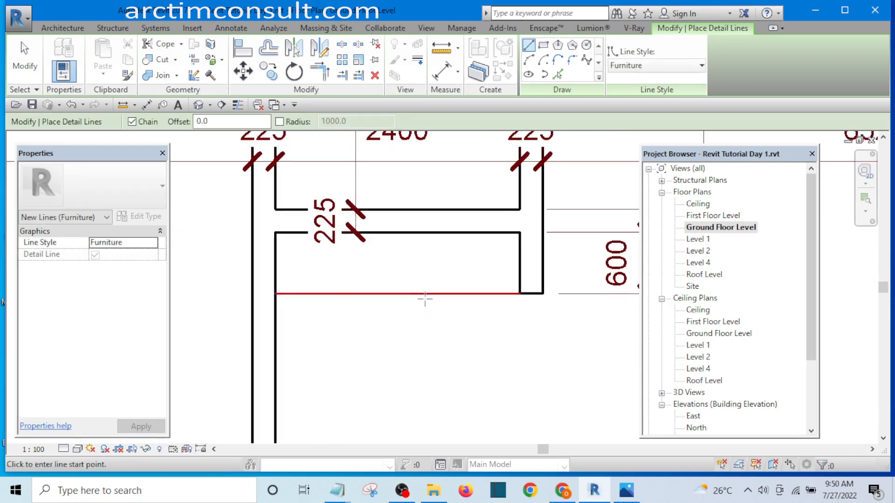
key("Escape")
- Array the Furniture line into 10 ungrouped lines, placing the last one 600 mm up at the cross wall's lower face
left_click(417, 289)
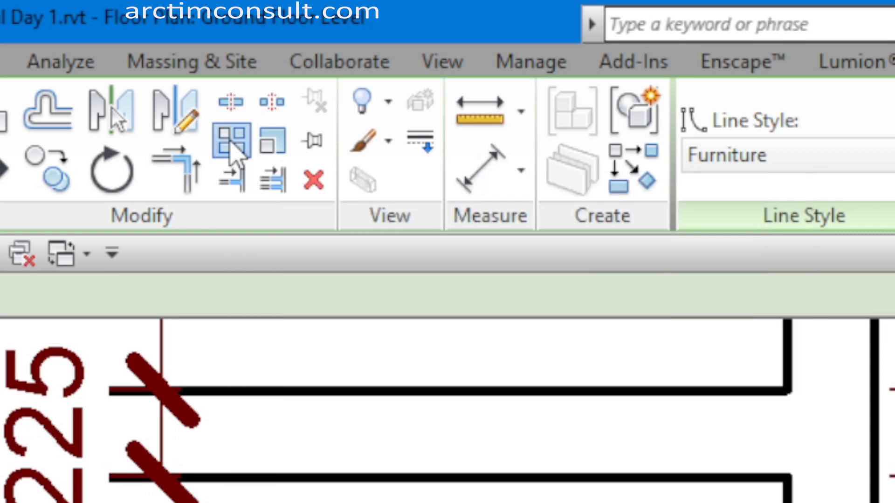
left_click(230, 143)
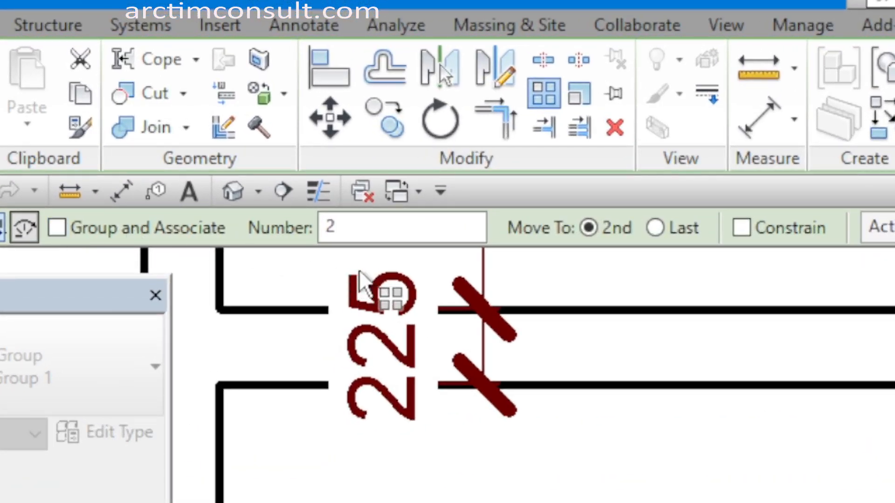
left_click_drag(354, 225, 305, 227)
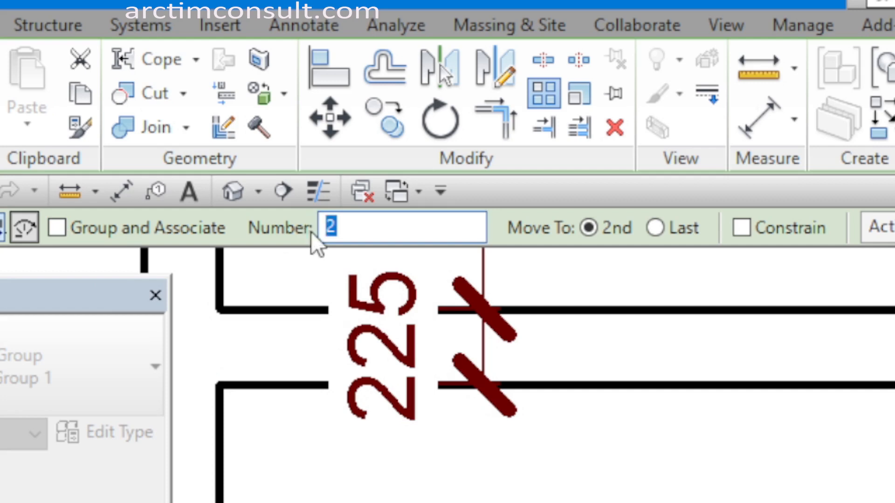
type("10")
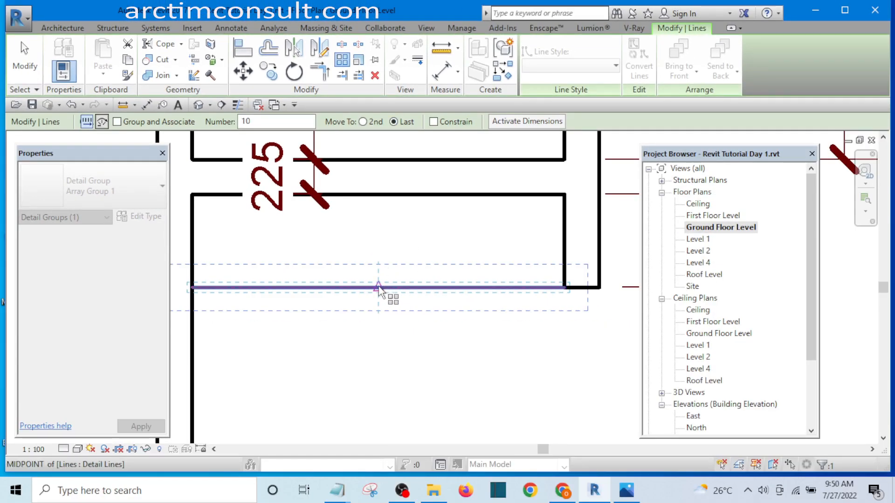
left_click(379, 287)
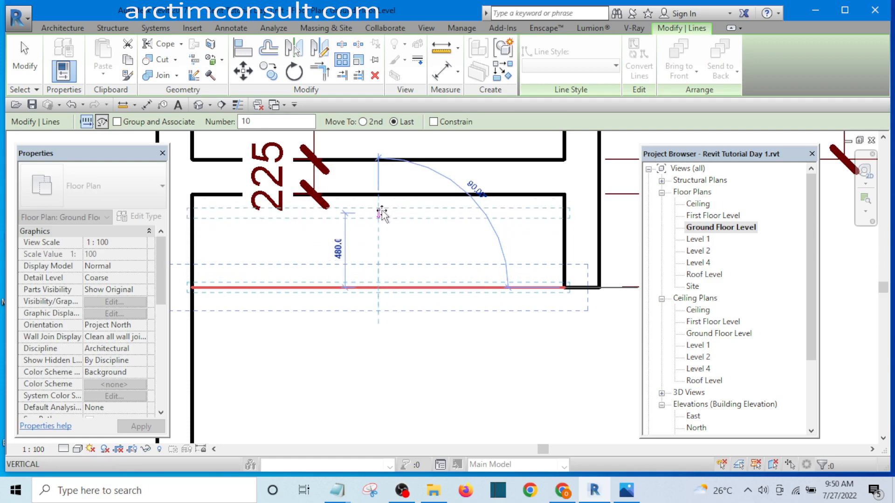
left_click(380, 195)
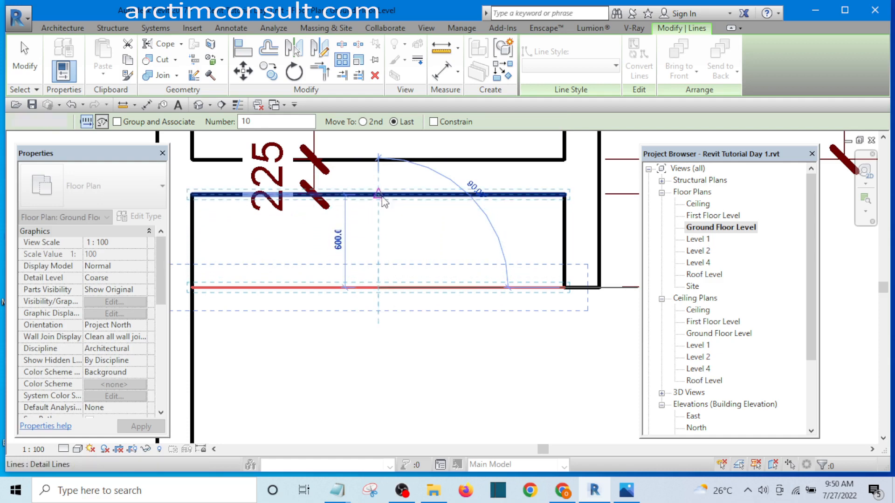
scroll(431, 298, "down", 10)
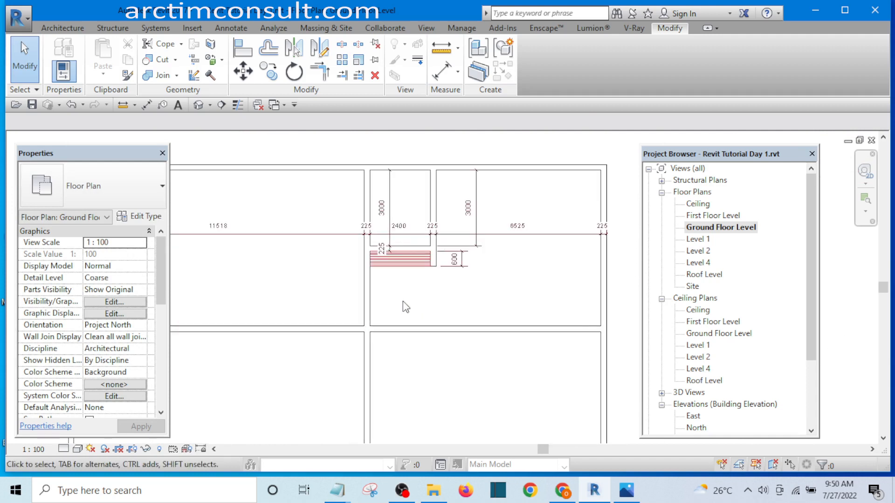
- Examine the overall floor plan, focusing on the rooms below the long horizontal partition
middle_click_drag(402, 301, 397, 282)
scroll(397, 282, "down", 3)
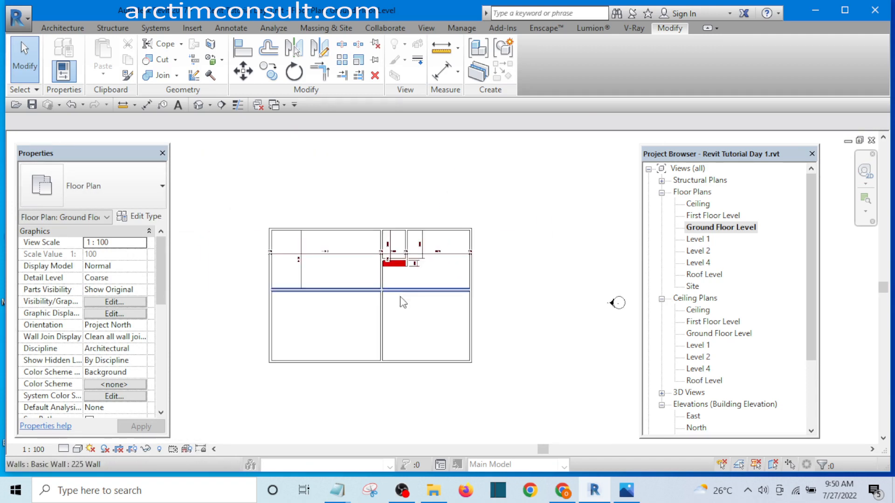
scroll(384, 307, "up", 2)
scroll(396, 298, "down", 2)
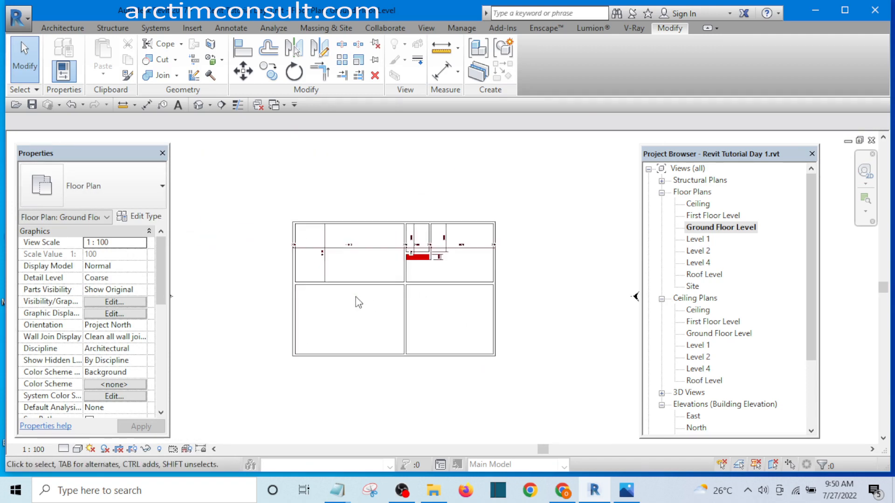
scroll(367, 301, "up", 2)
middle_click_drag(367, 302, 427, 319)
scroll(322, 294, "up", 2)
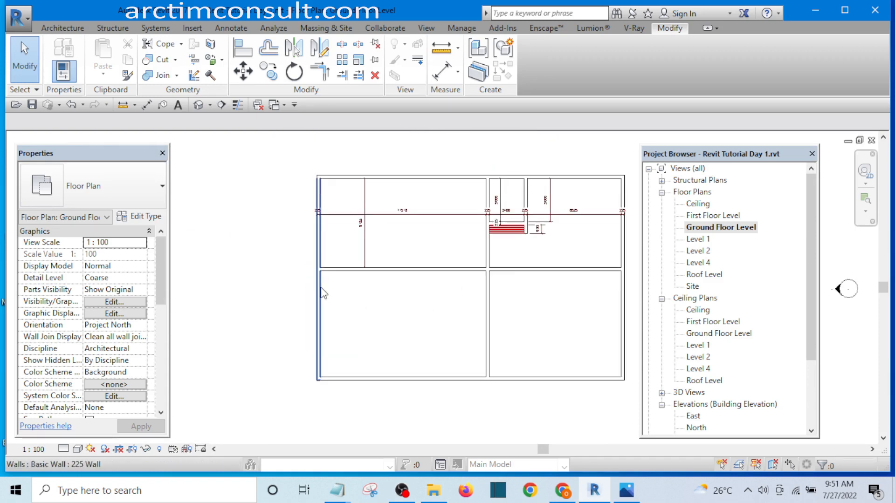
scroll(362, 306, "down", 2)
scroll(321, 306, "up", 2)
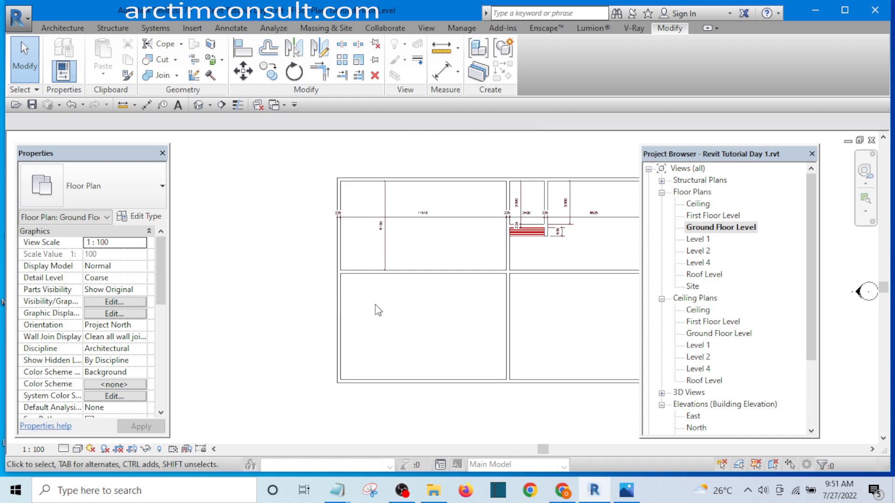
middle_click_drag(378, 310, 373, 290)
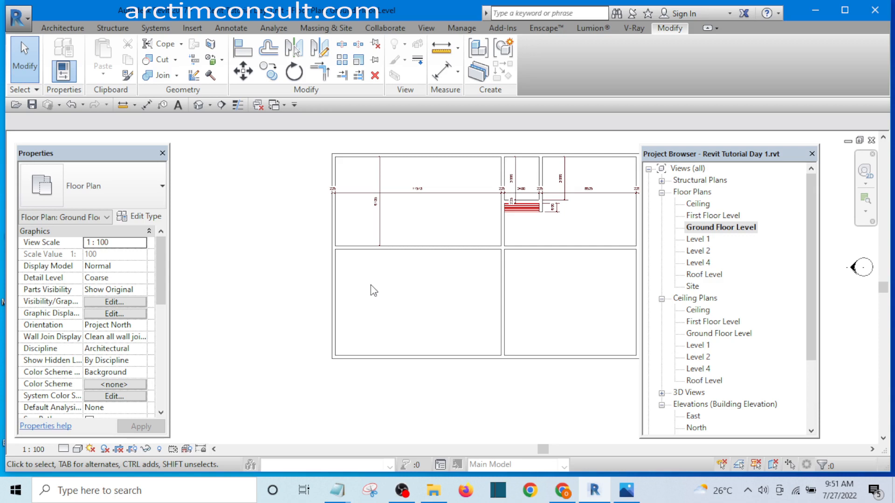
scroll(390, 253, "up", 3)
scroll(389, 250, "down", 4)
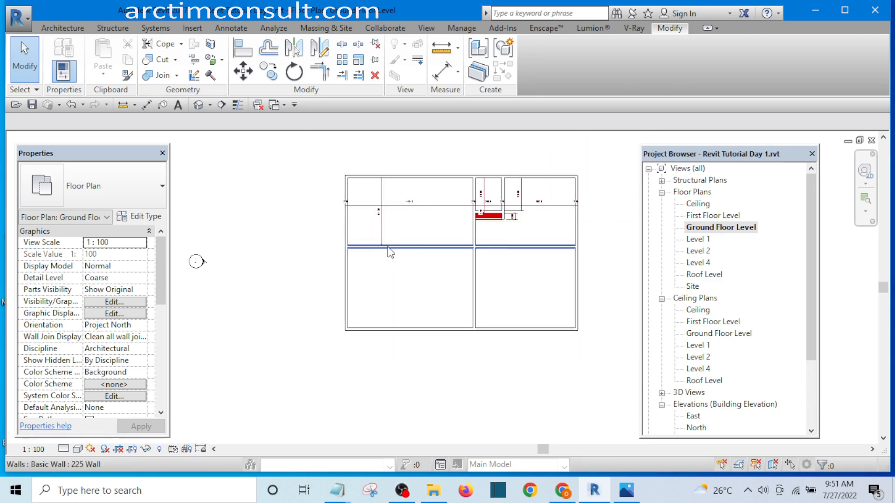
- Copy the long horizontal partition downward, leaving a clear gap of about 2770 mm between the two walls
left_click(408, 251)
scroll(406, 248, "up", 3)
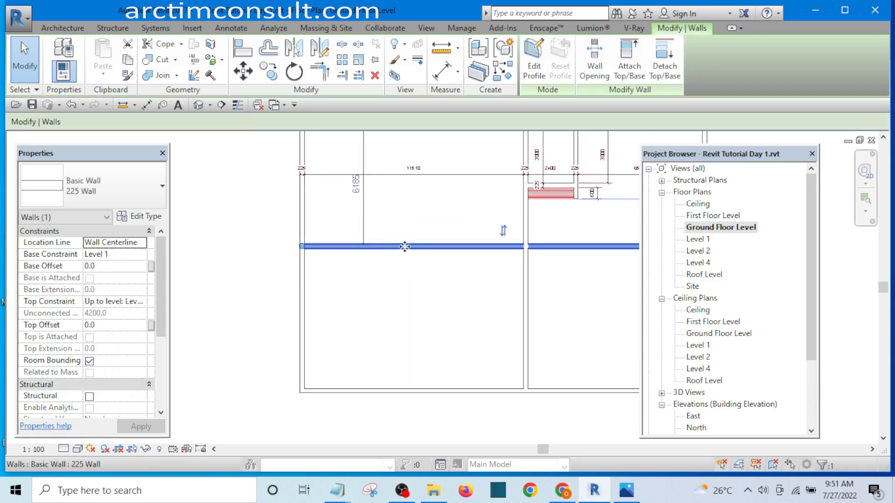
left_click_drag(405, 247, 407, 336)
- Add an aligned dimension between the facing sides of the long horizontal partition and its copy
key("d")
key("i")
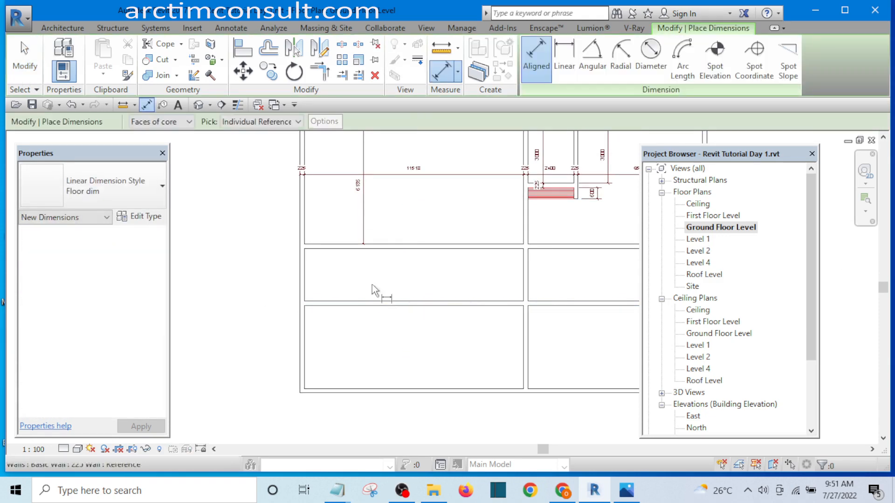
scroll(350, 256, "up", 2)
left_click(342, 255)
scroll(343, 312, "up", 2)
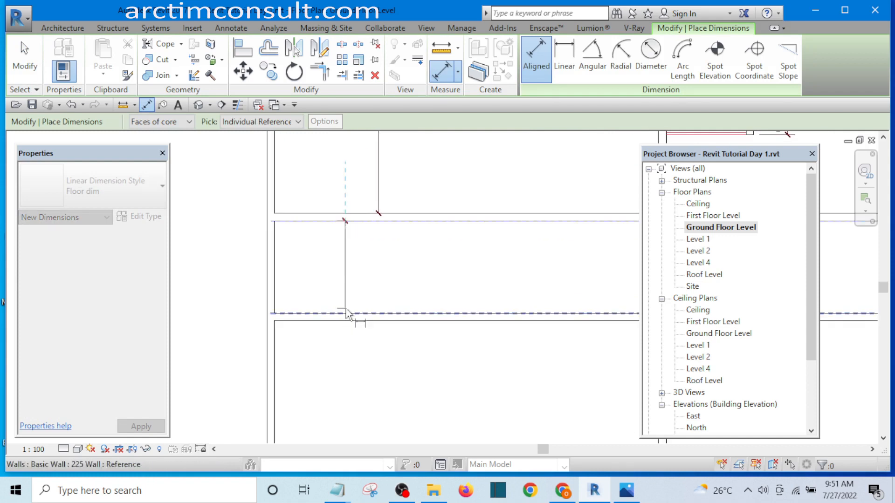
left_click(327, 312)
left_click(324, 300)
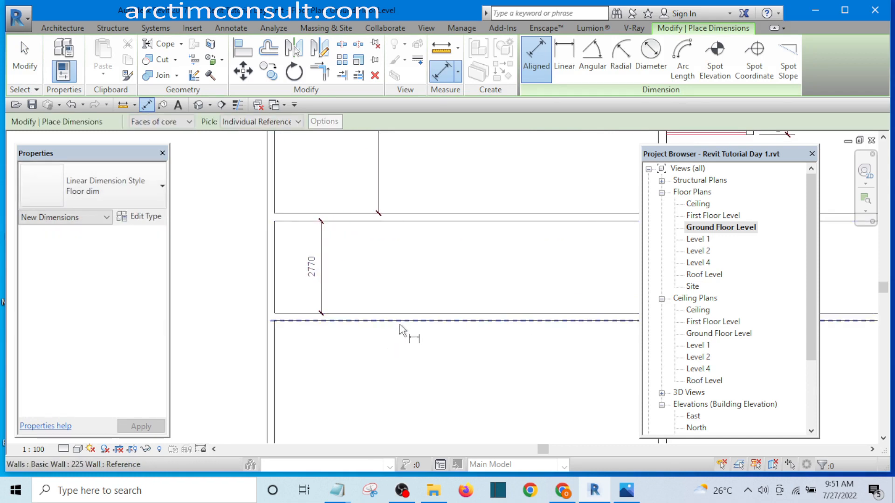
key("Escape")
key("Escape")
- Set the clear distance between the two long horizontal partitions to 2100 mm by moving the lower wall
left_click(376, 315)
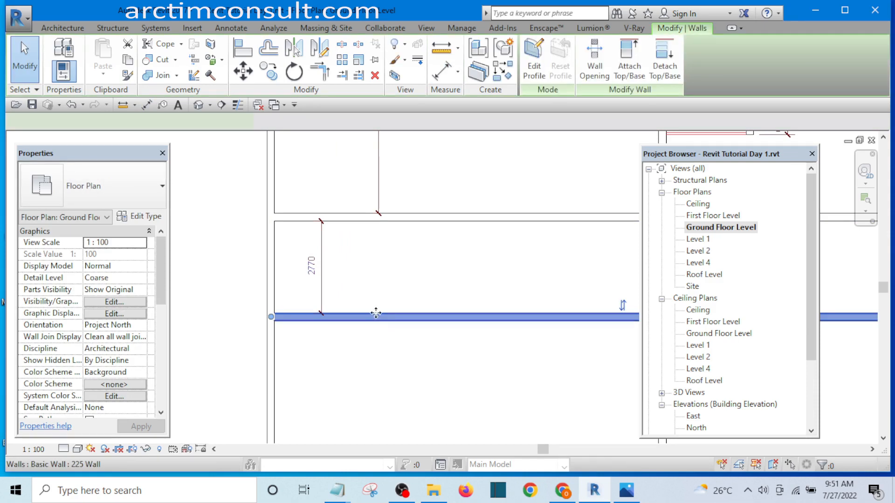
left_click(311, 265)
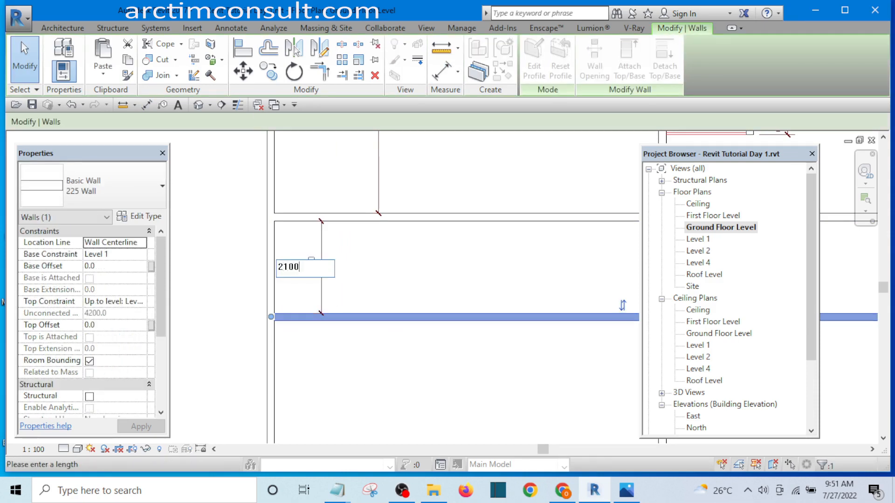
type("2100")
key("Return")
left_click(377, 365)
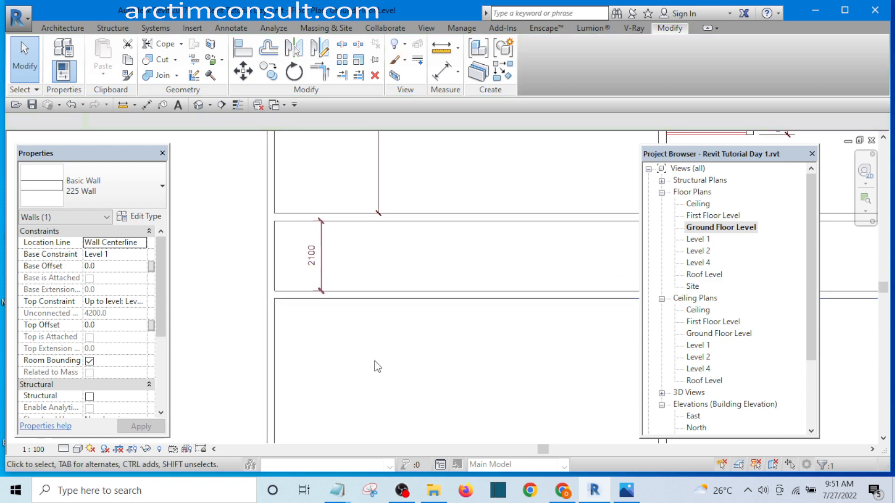
- Copy the left exterior wall a short distance inward, across the space between the two long horizontal partitions
scroll(356, 351, "down", 2)
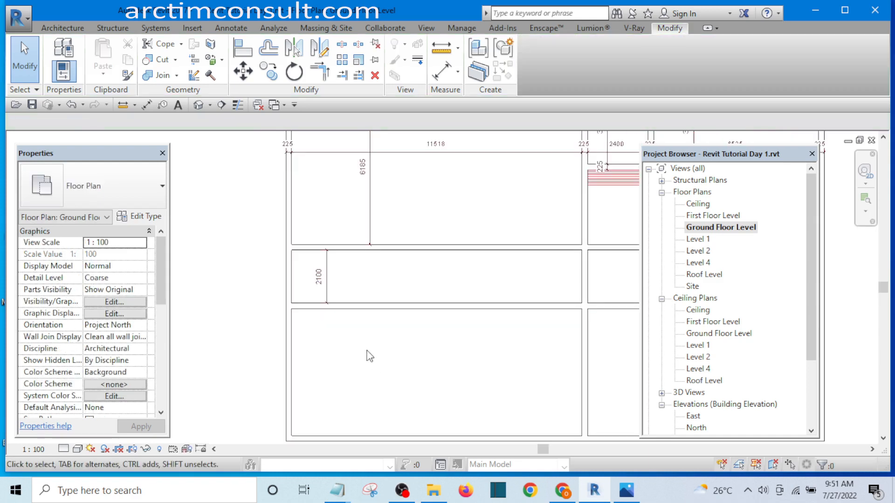
scroll(289, 282, "up", 3)
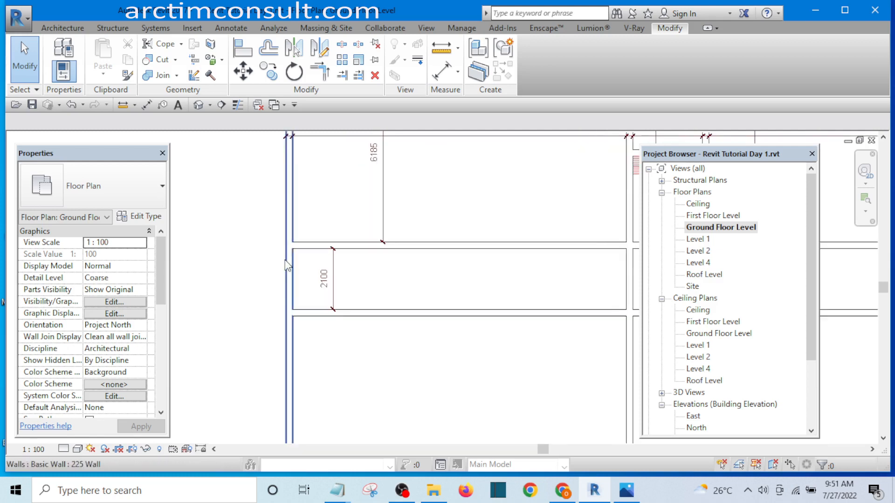
left_click(289, 282)
scroll(289, 282, "up", 1)
scroll(290, 294, "up", 1)
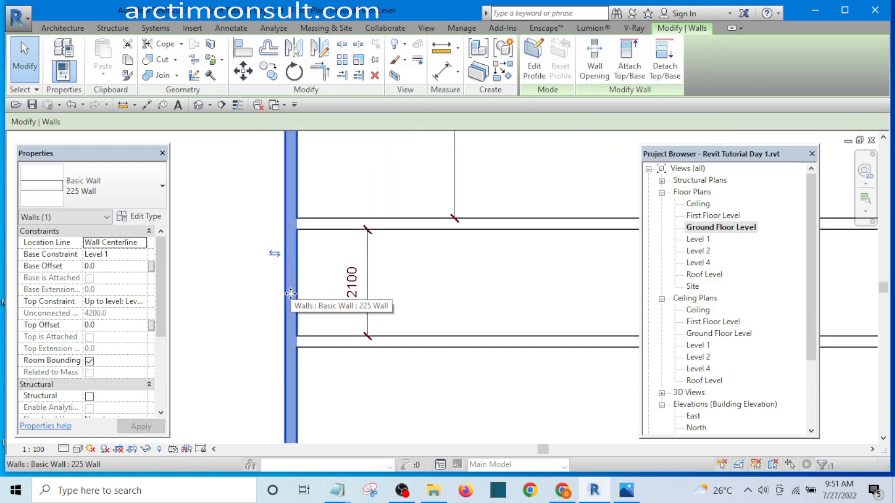
left_click_drag(290, 294, 344, 298)
left_click(413, 389)
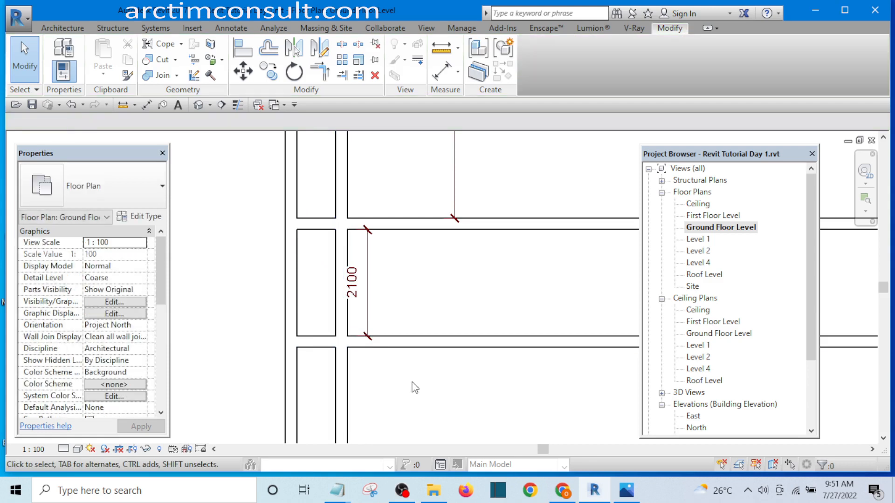
- Add an aligned dimension from the left exterior wall's outer face to the near face of its inward copy
key("d")
key("i")
scroll(337, 324, "up", 1)
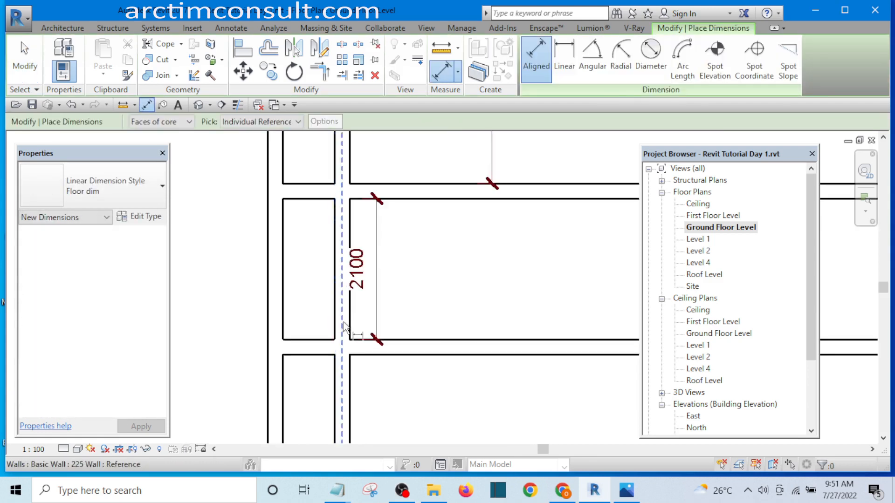
scroll(368, 379, "up", 1)
scroll(385, 376, "down", 1)
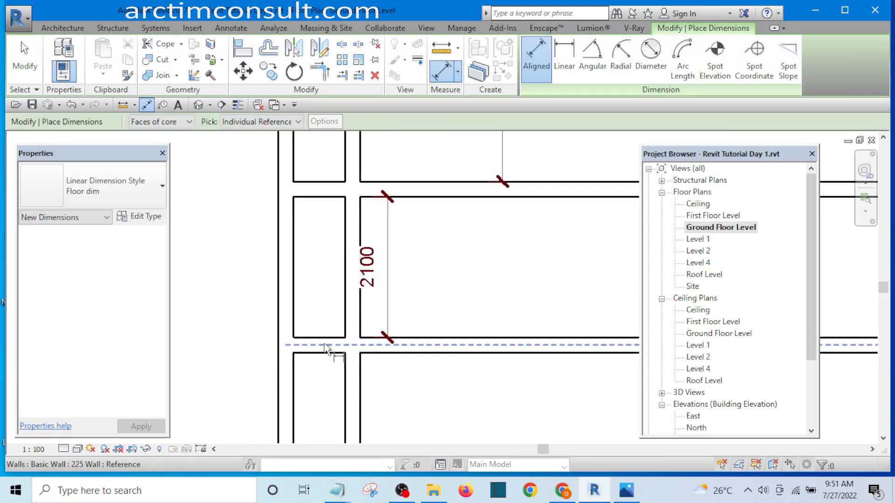
left_click(341, 321)
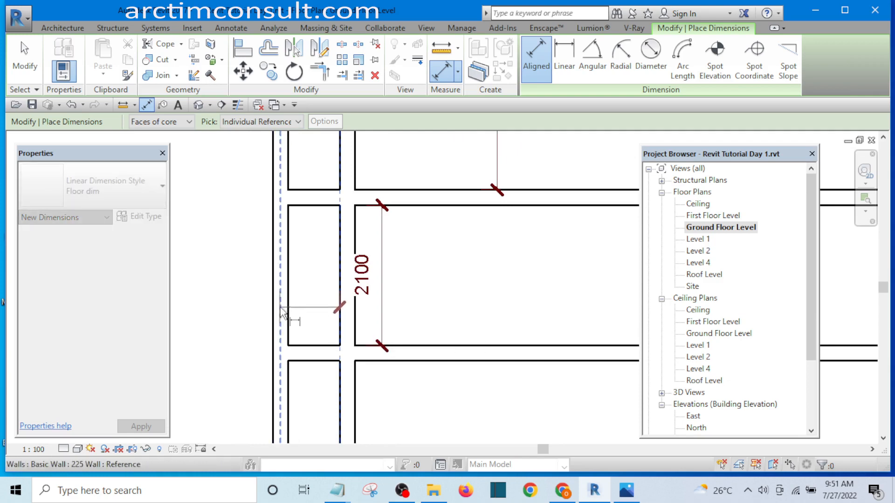
left_click(275, 305)
scroll(311, 304, "up", 1)
left_click(311, 304)
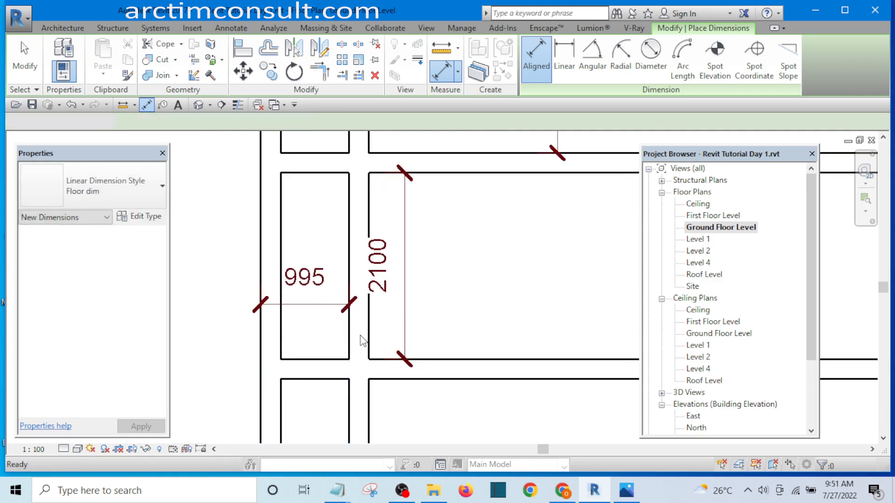
- Set the distance from the left exterior wall's outer face to the copied wall to 600 mm by moving the copy
key("Escape")
left_click(365, 334)
left_click(305, 280)
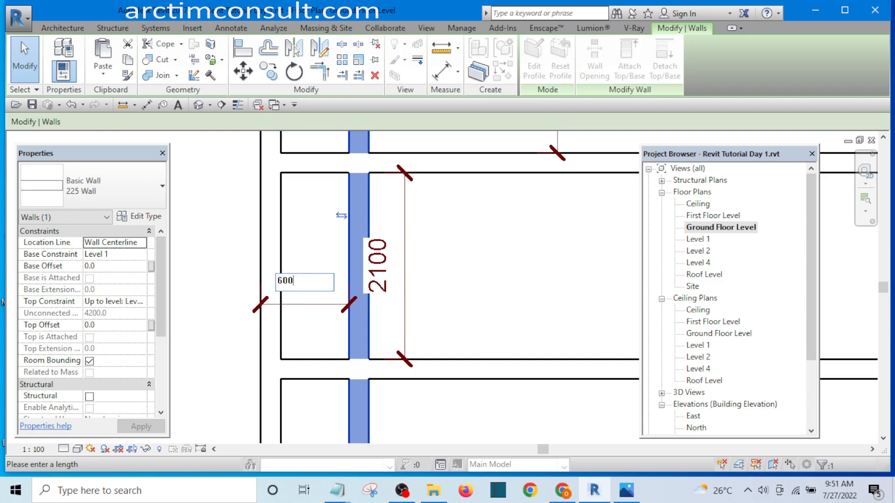
key("Return")
left_click(227, 213)
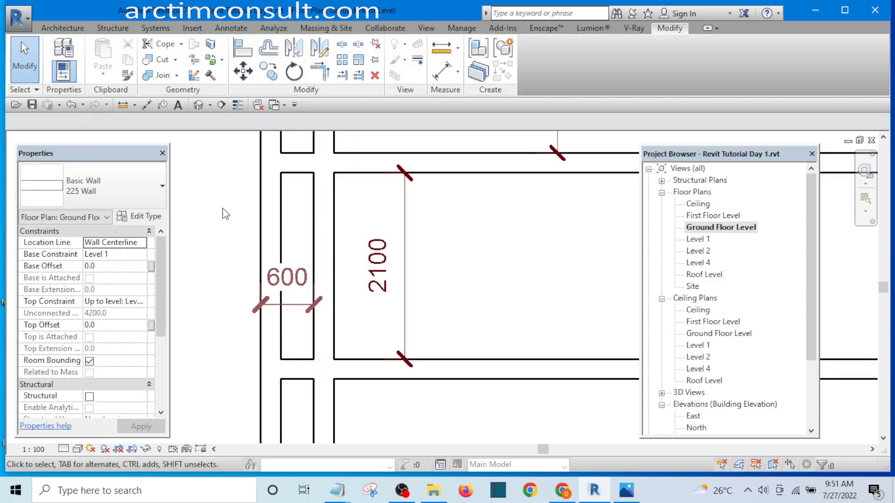
- Add the left exterior wall's inner face as an extra reference in the horizontal dimension to the copied wall
scroll(321, 287, "down", 1)
scroll(320, 287, "down", 2)
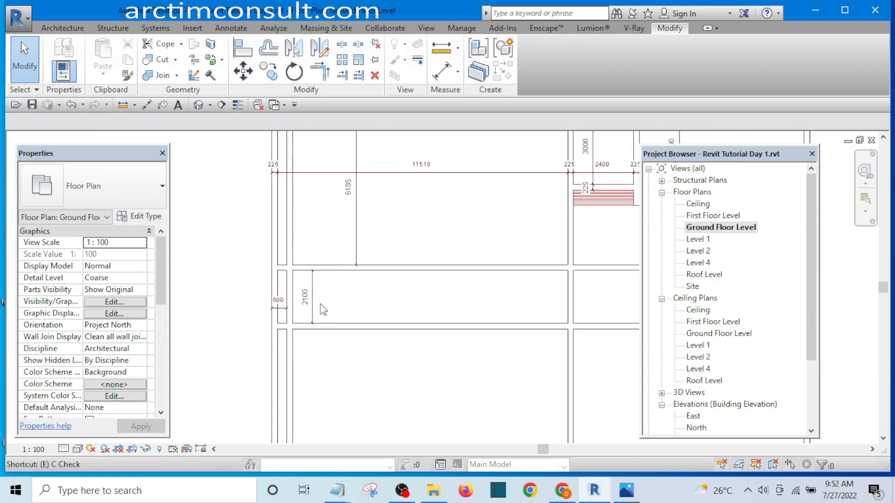
scroll(324, 310, "up", 4)
left_click(277, 326)
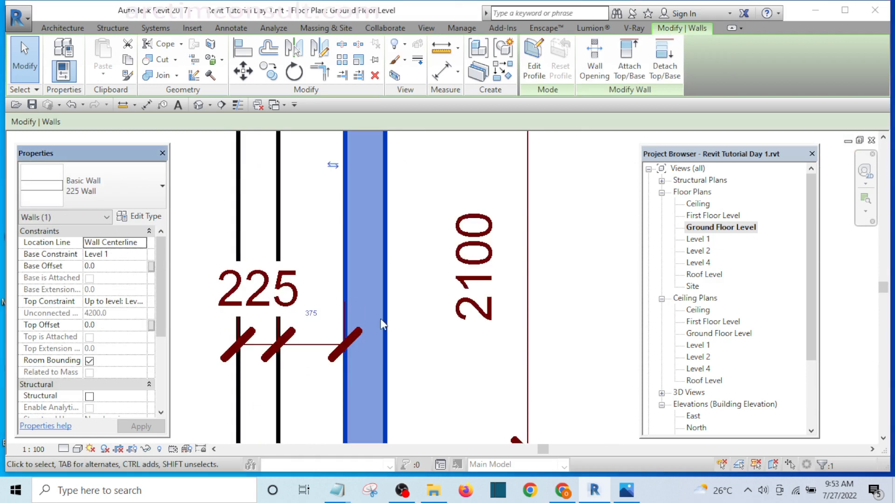
scroll(361, 298, "down", 4)
scroll(357, 293, "up", 3)
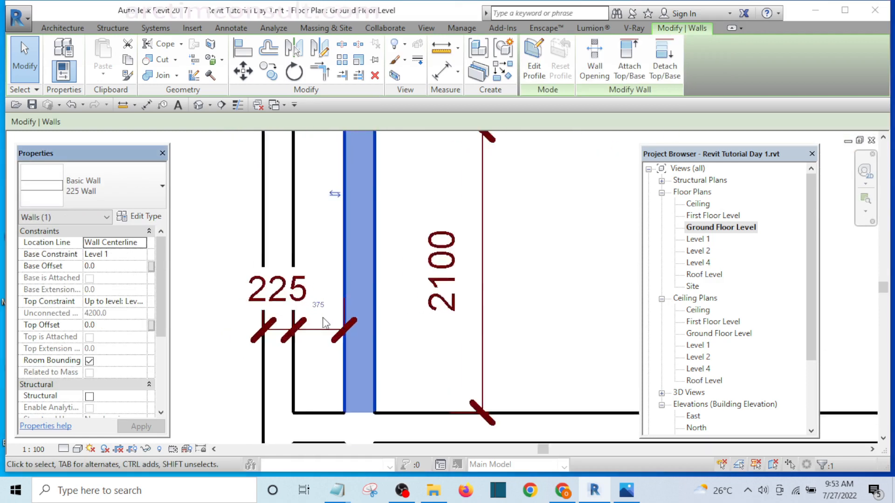
scroll(325, 323, "up", 2)
left_click(318, 305)
left_click(439, 278)
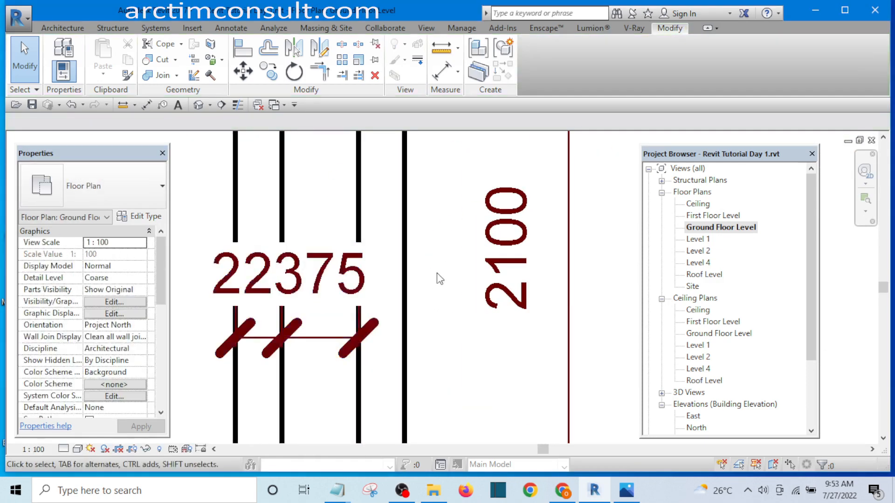
- Set the clear distance between the left exterior wall's inner face and the copied wall to 600 mm by moving the copy
scroll(382, 254, "down", 2)
left_click(389, 210)
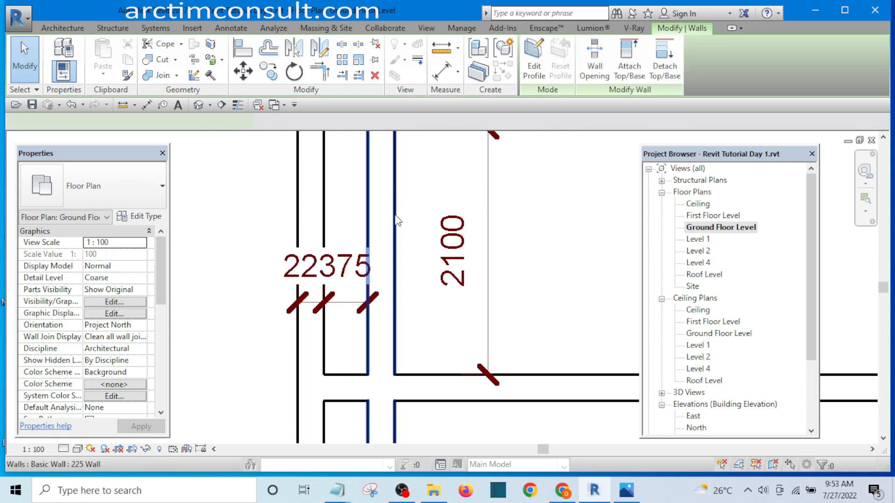
scroll(342, 282, "up", 2)
left_click(341, 281)
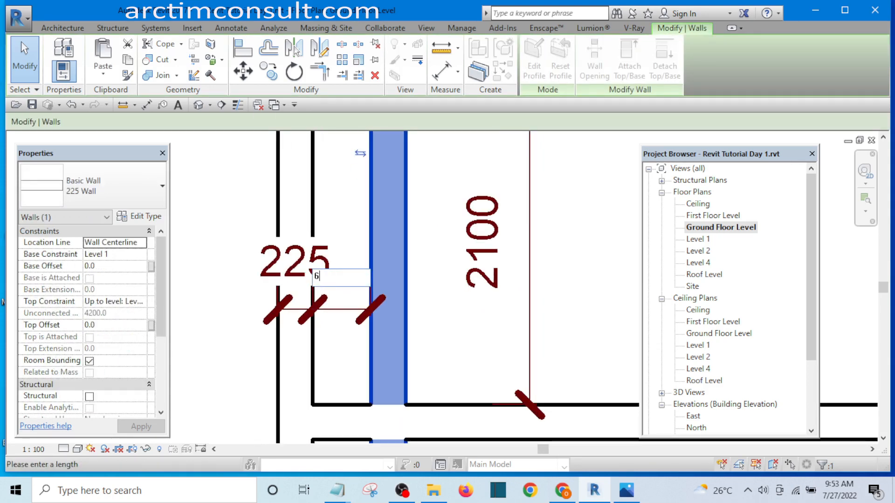
type("600")
key("Return")
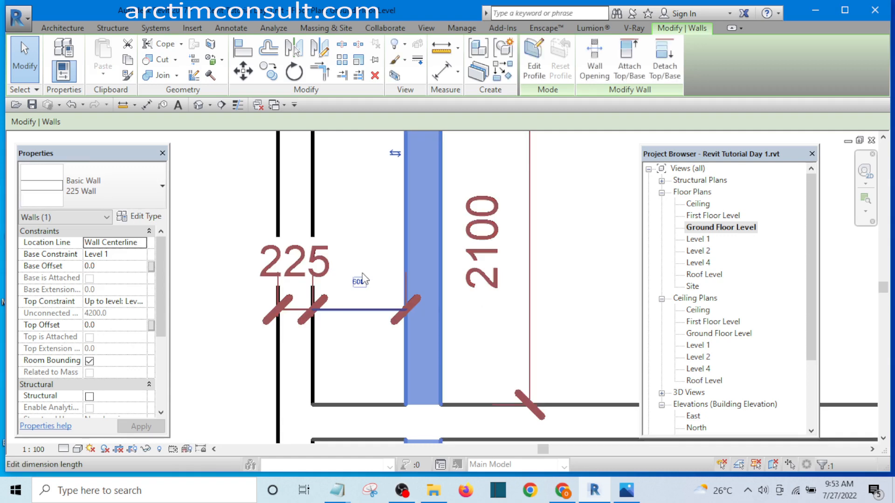
scroll(244, 196, "down", 4)
left_click(244, 196)
- Trim the copied vertical wall to the two long horizontal partitions, keeping only the segment between them
scroll(279, 209, "down", 5)
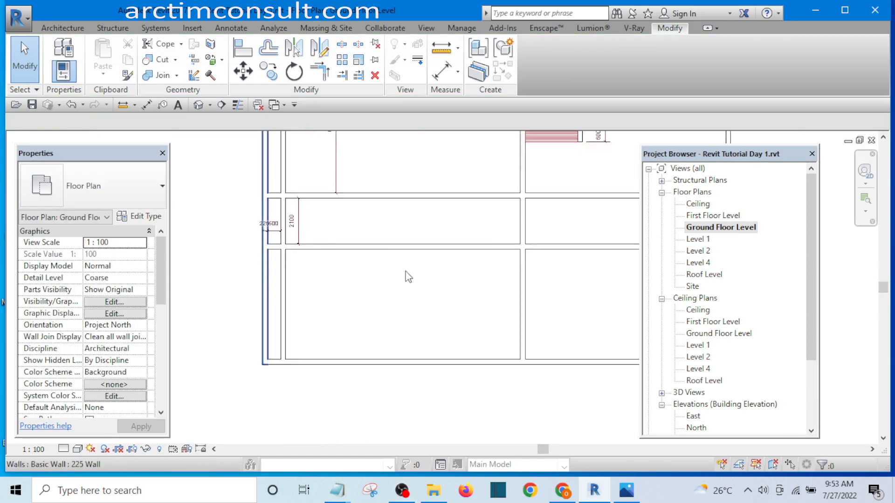
scroll(332, 306, "up", 2)
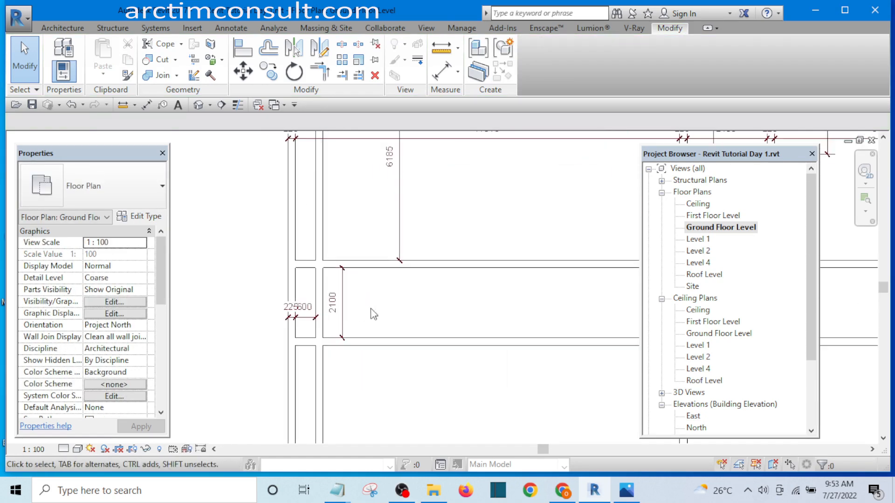
key("e")
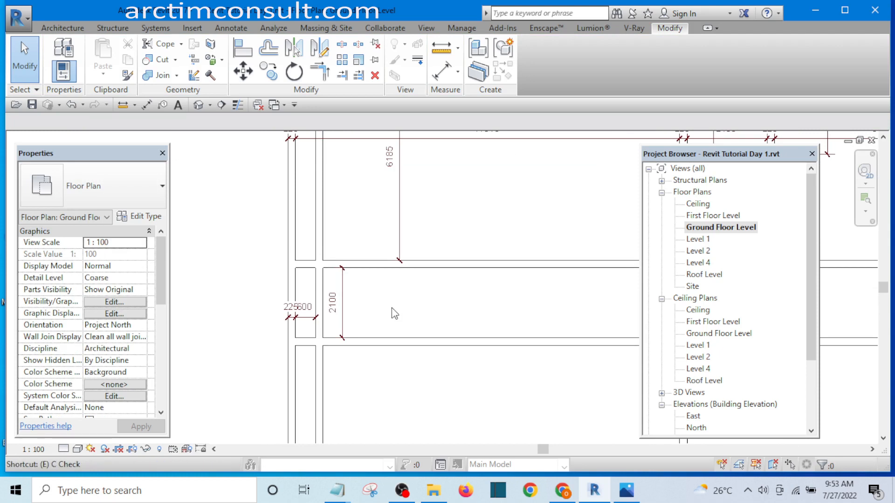
key("x")
scroll(349, 260, "up", 2)
left_click(351, 264)
left_click(303, 297)
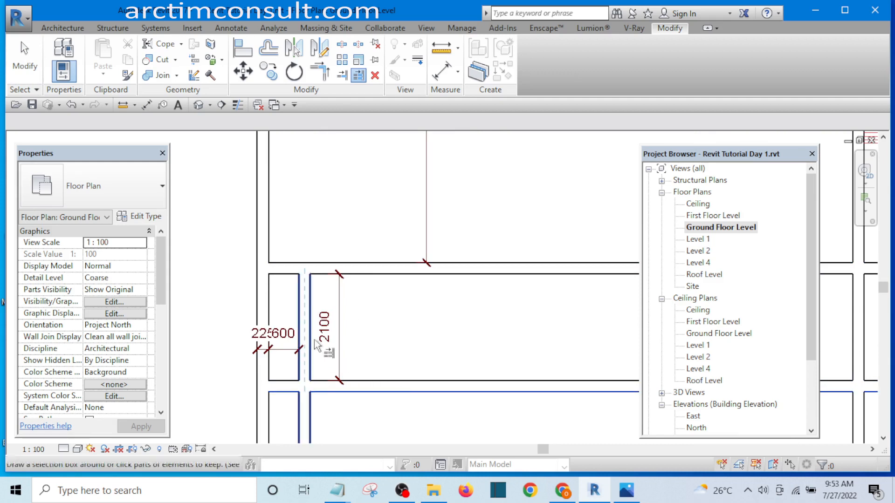
scroll(315, 322, "down", 2)
key("Escape")
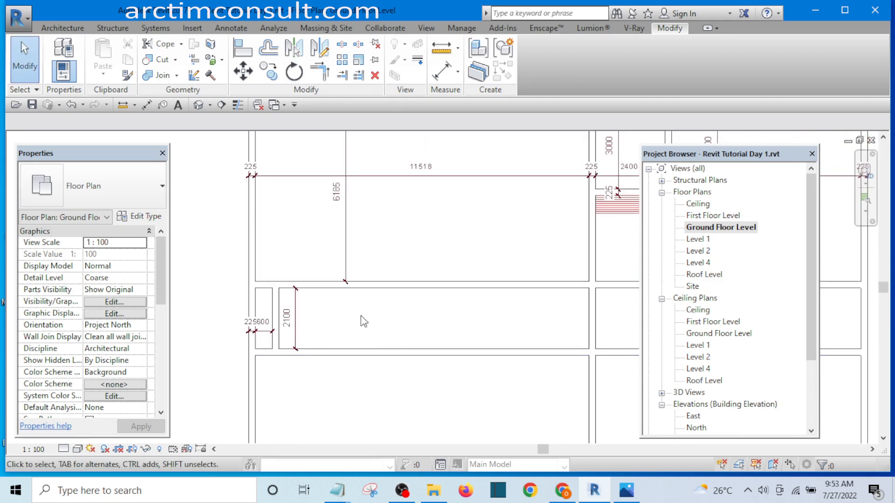
- Copy the lower long horizontal partition a short distance downward to form a narrow passage
middle_click_drag(352, 330, 345, 288)
scroll(350, 303, "down", 2)
scroll(320, 306, "up", 4)
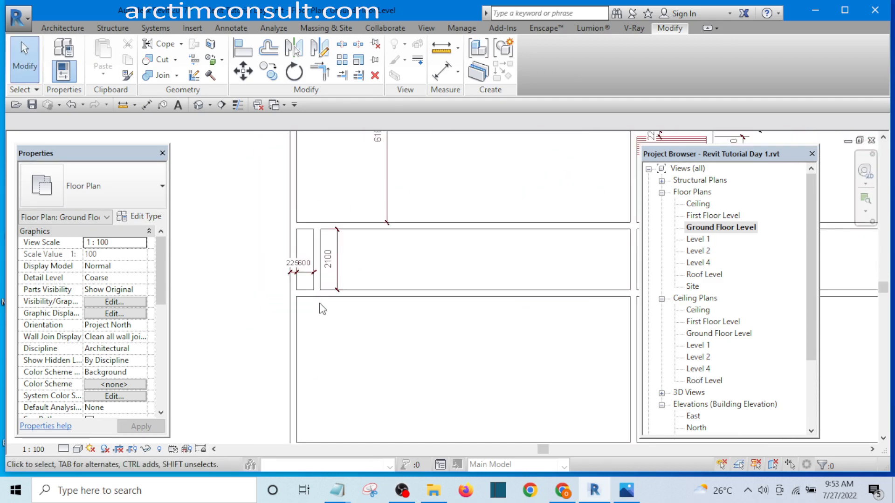
scroll(347, 291, "up", 1)
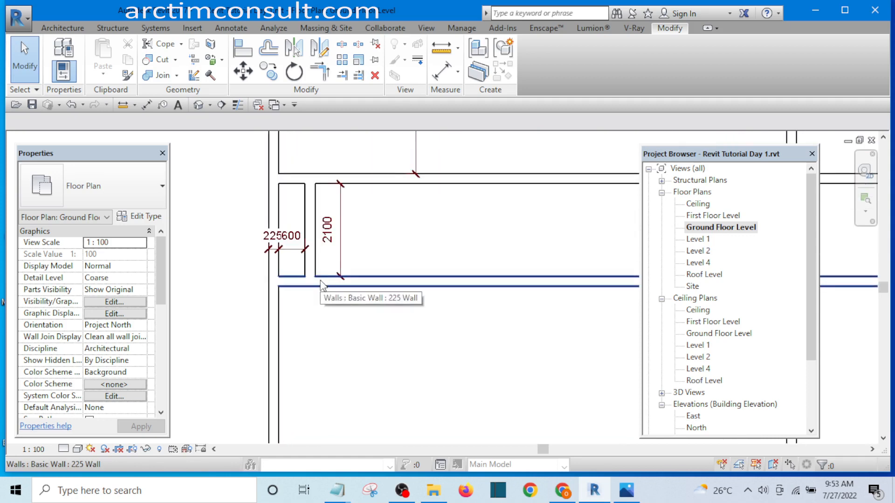
left_click(371, 279)
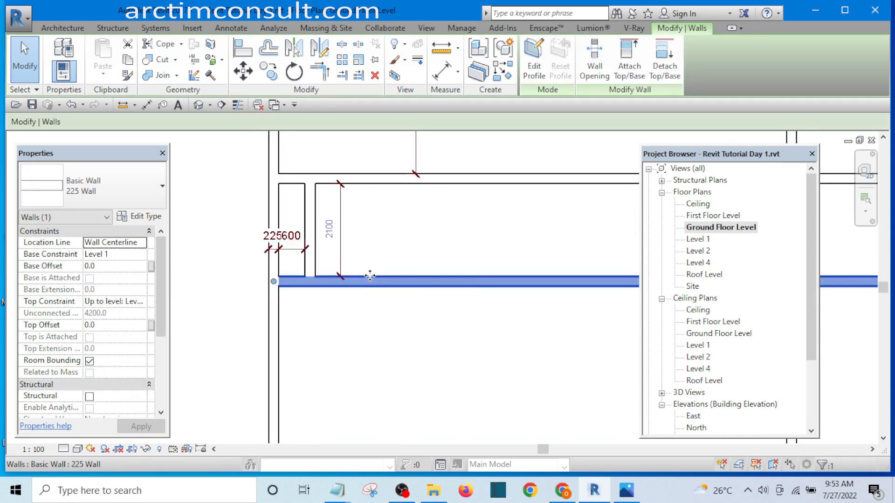
left_click_drag(370, 277, 371, 325)
left_click(388, 352)
scroll(383, 347, "down", 3)
scroll(317, 337, "up", 3)
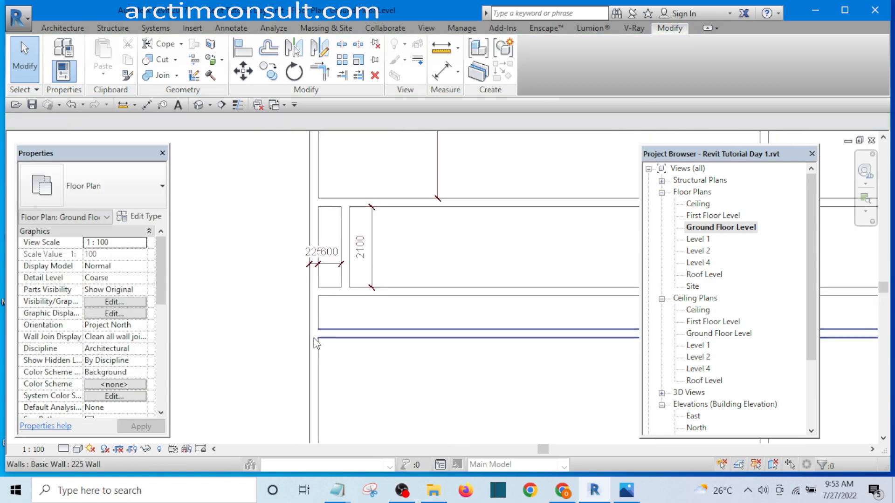
- Copy the left exterior wall inward past the short vertical wall, leaving about 2045 mm clear between them
left_click(317, 320)
left_click_drag(317, 312, 452, 315)
left_click(514, 247)
middle_click_drag(502, 275, 413, 297)
scroll(415, 289, "down", 2)
scroll(405, 310, "down", 3)
scroll(365, 268, "up", 3)
scroll(347, 279, "up", 3)
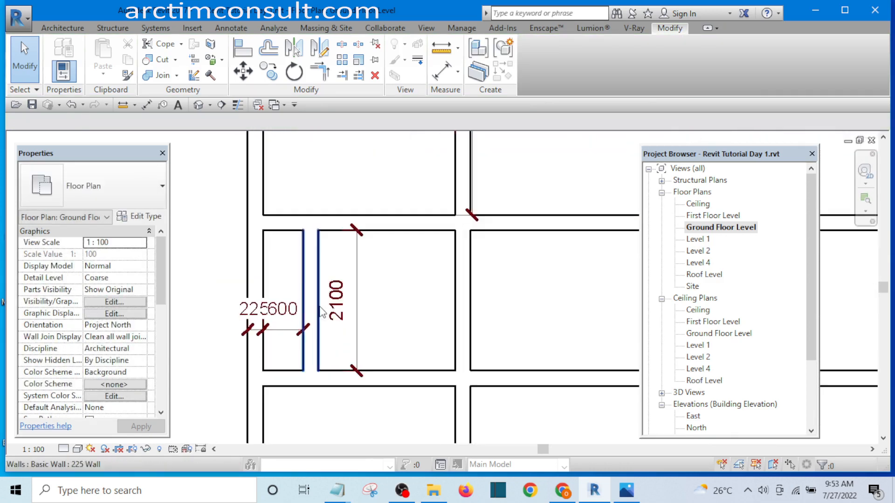
- Extend the horizontal dimension string to include the short vertical wall's inner face and the new vertical wall's near face
scroll(275, 345, "up", 2)
left_click(291, 331)
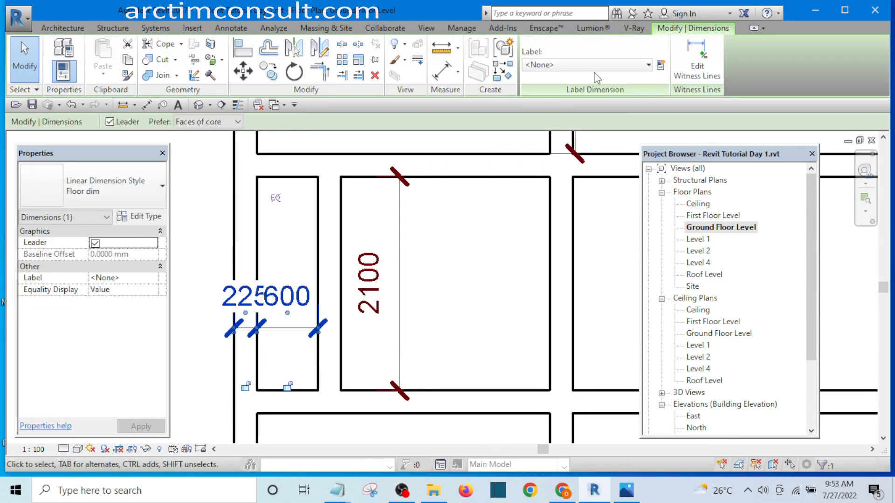
left_click(695, 70)
left_click(344, 240)
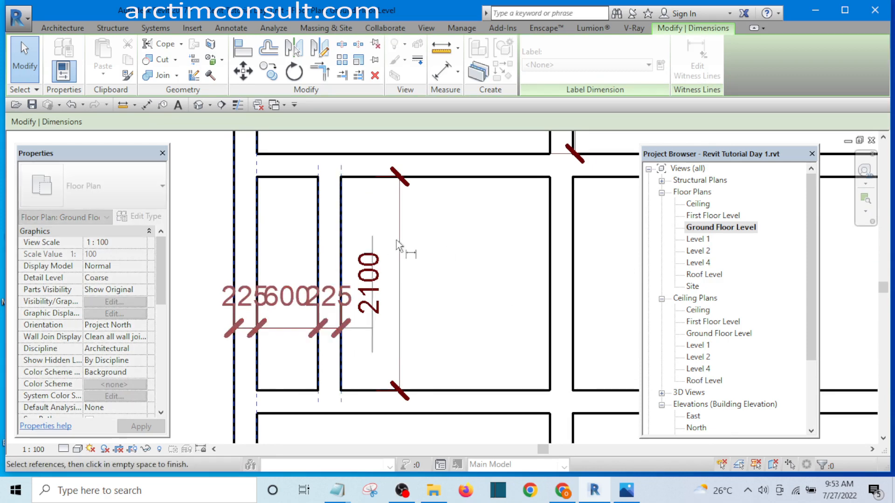
left_click(550, 280)
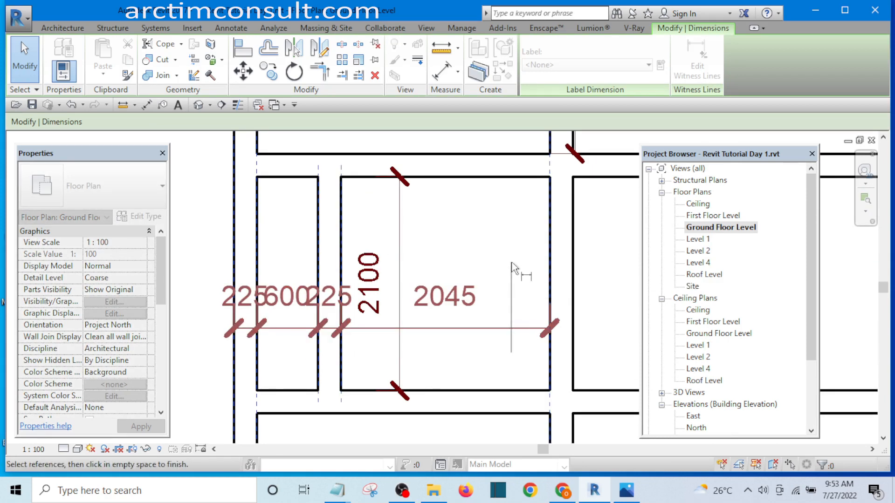
left_click(495, 243)
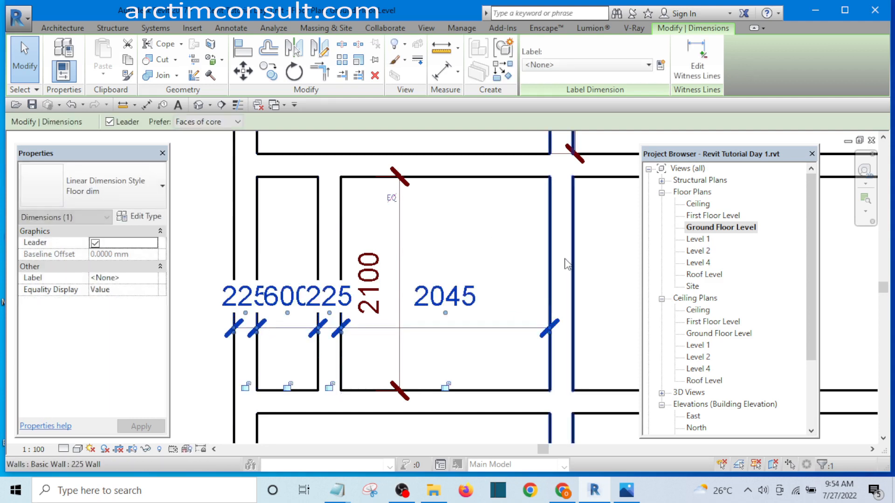
- Set the clear distance between the short vertical wall and the new vertical wall to 2200 mm by moving the new wall
left_click(562, 258)
left_click(445, 308)
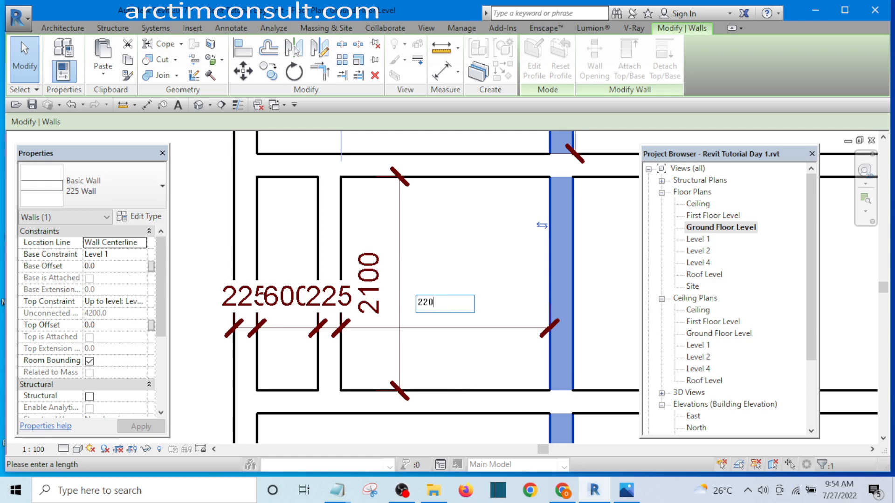
key("Return")
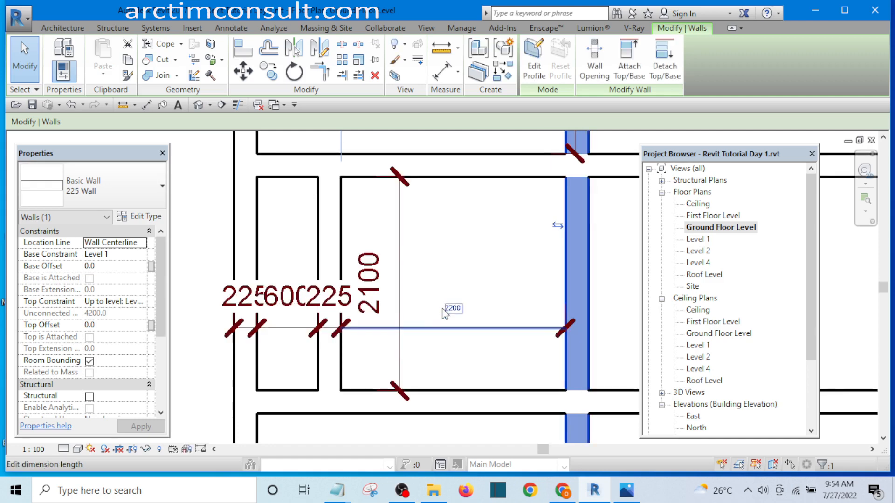
left_click(499, 224)
scroll(468, 222, "down", 2)
scroll(359, 227, "down", 2)
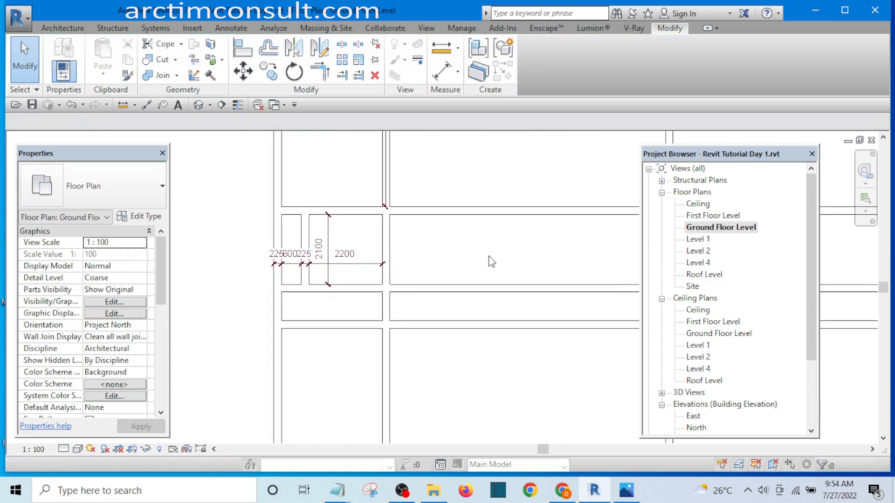
- Move the vertical 6185 dimension off the new vertical wall into the middle of the upper-left room
scroll(436, 239, "down", 4)
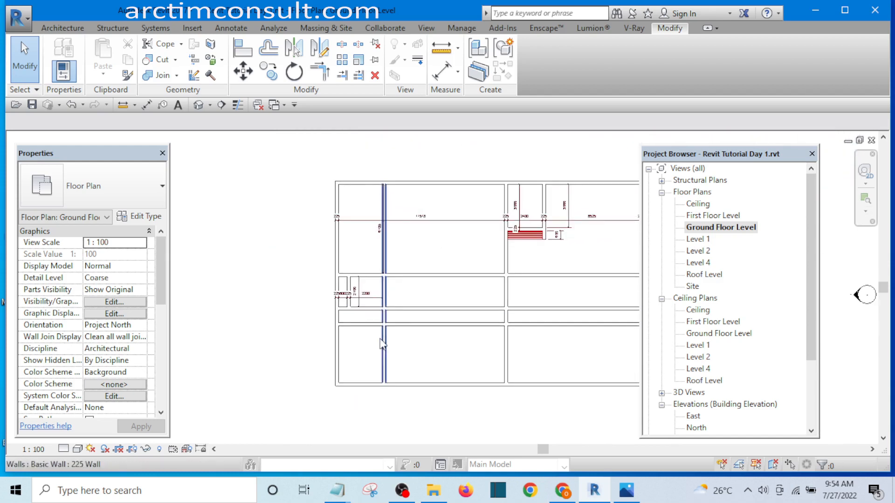
scroll(383, 254, "up", 2)
scroll(410, 320, "down", 3)
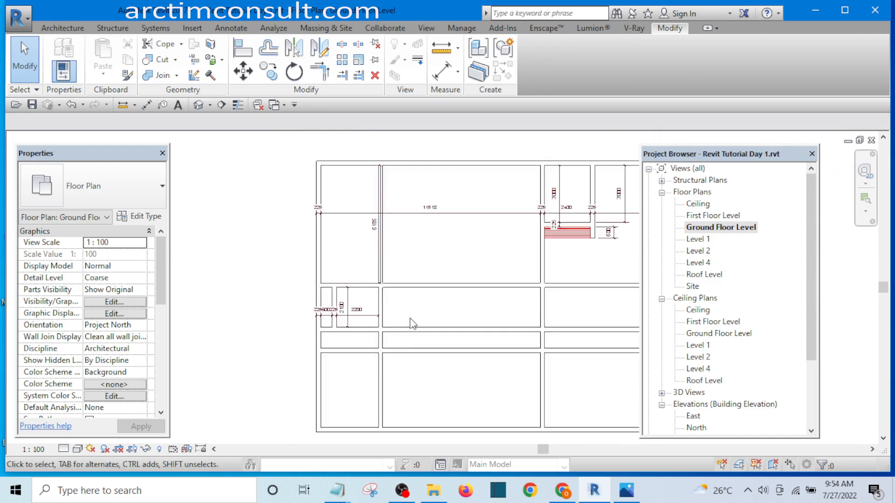
scroll(410, 308, "up", 3)
scroll(402, 308, "down", 2)
scroll(392, 280, "up", 2)
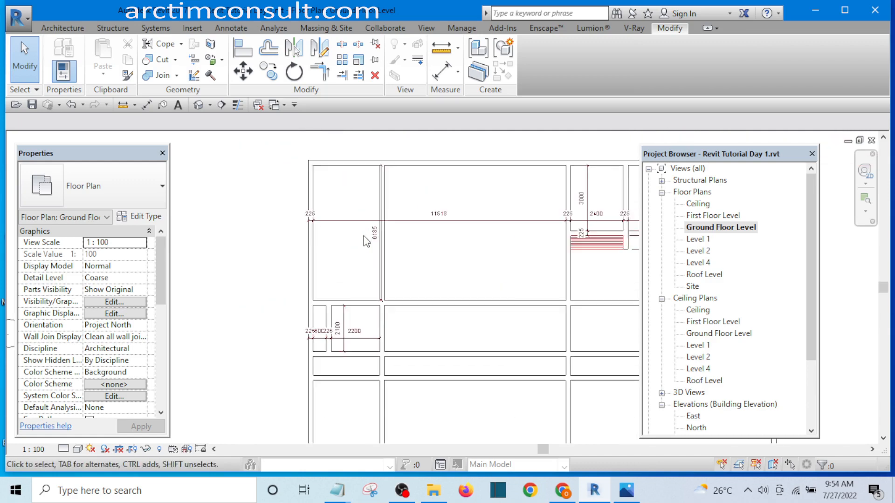
left_click(373, 237)
left_click_drag(371, 238, 335, 236)
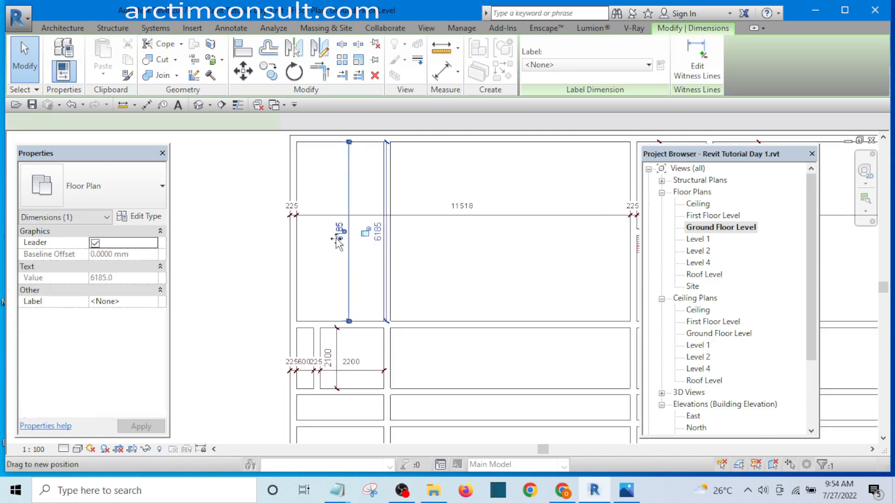
left_click(442, 257)
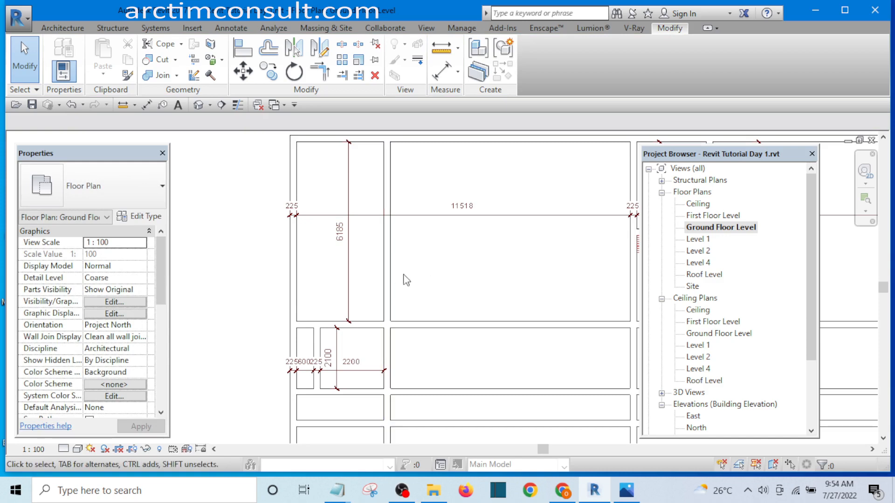
- Trim the new vertical wall at the long horizontal wall below the upper-left room, keeping only its lower portion
scroll(398, 282, "up", 2)
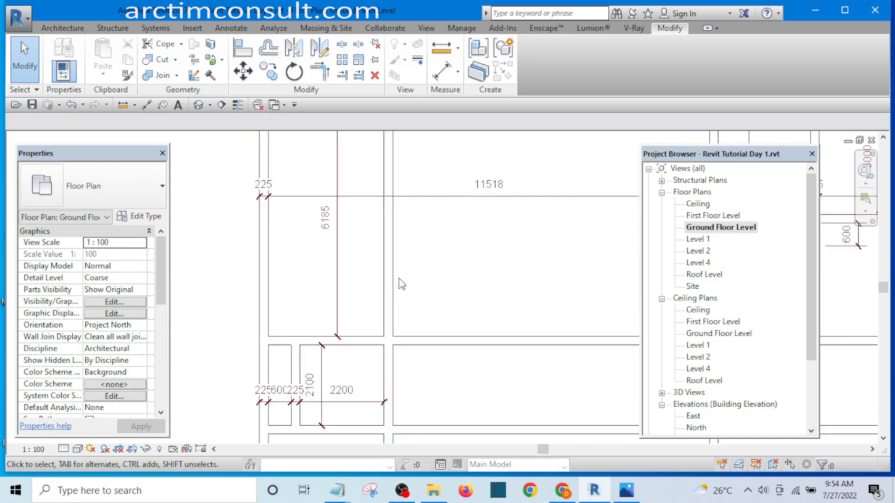
scroll(401, 284, "up", 1)
scroll(440, 296, "down", 2)
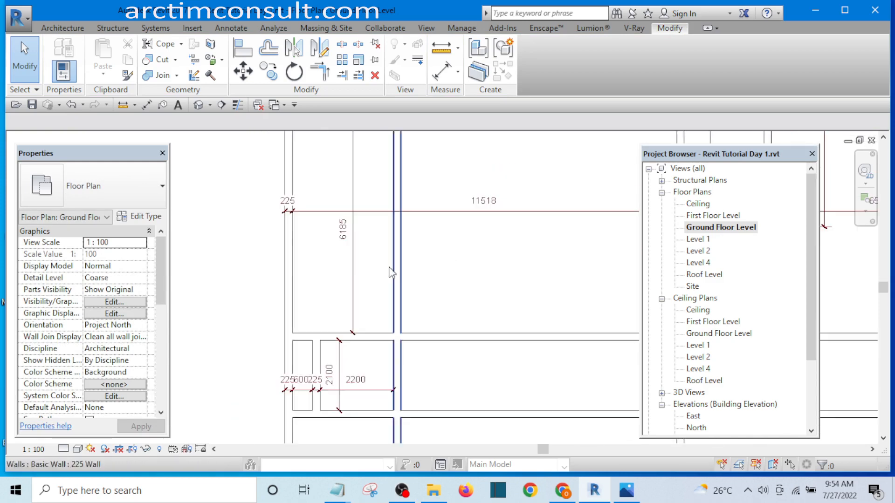
scroll(393, 269, "down", 2)
scroll(426, 275, "up", 2)
middle_click_drag(437, 285, 409, 270)
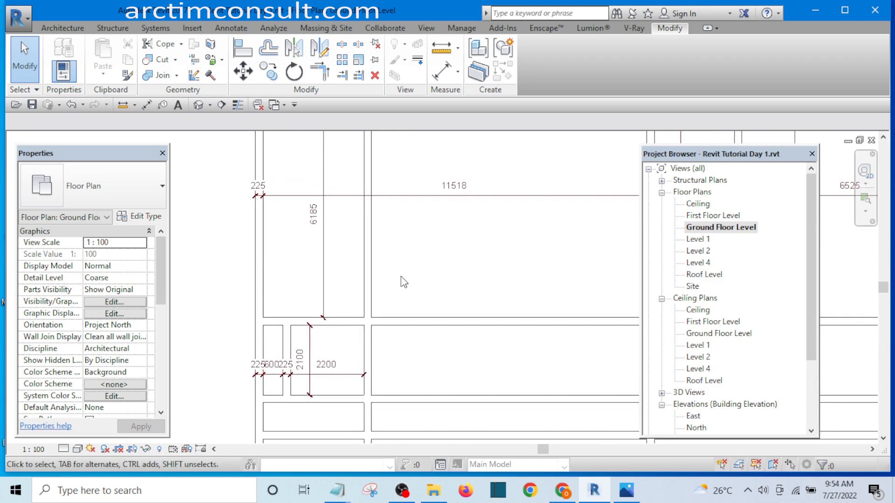
key("e")
key("x")
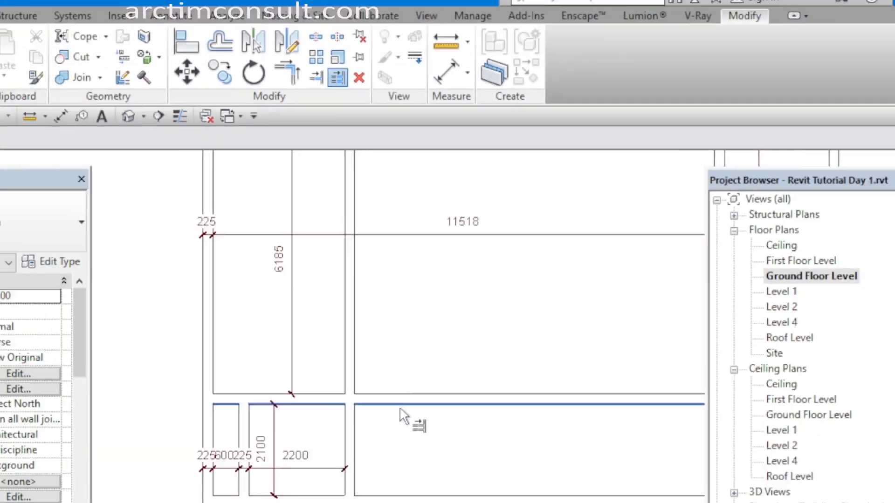
scroll(402, 317, "up", 3)
middle_click_drag(416, 292, 413, 286)
scroll(413, 286, "down", 5)
scroll(379, 271, "up", 3)
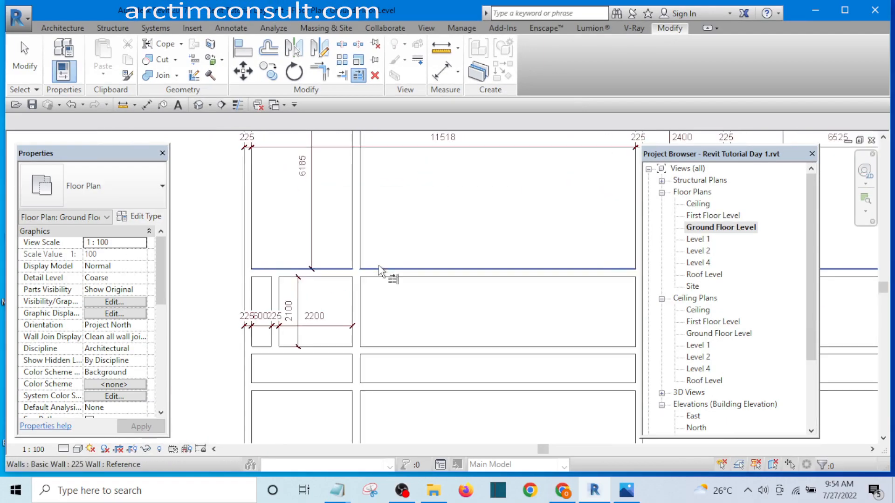
scroll(371, 270, "down", 2)
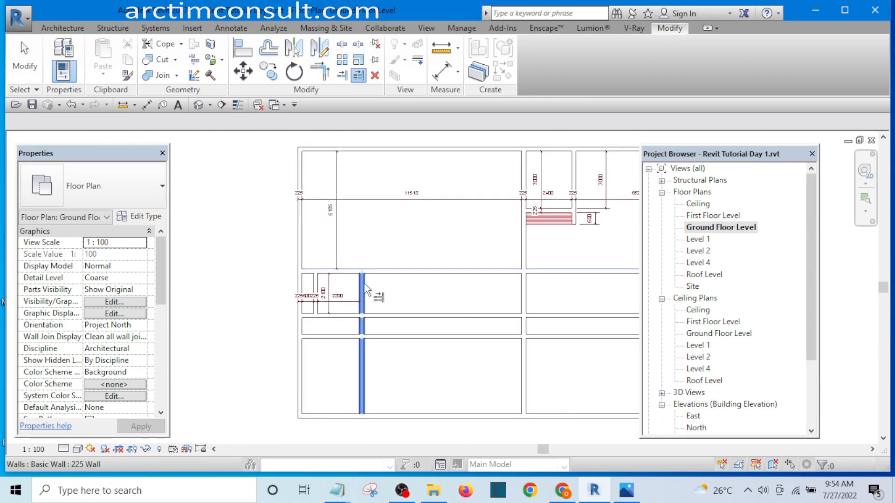
left_click(367, 289)
scroll(362, 349, "up", 2)
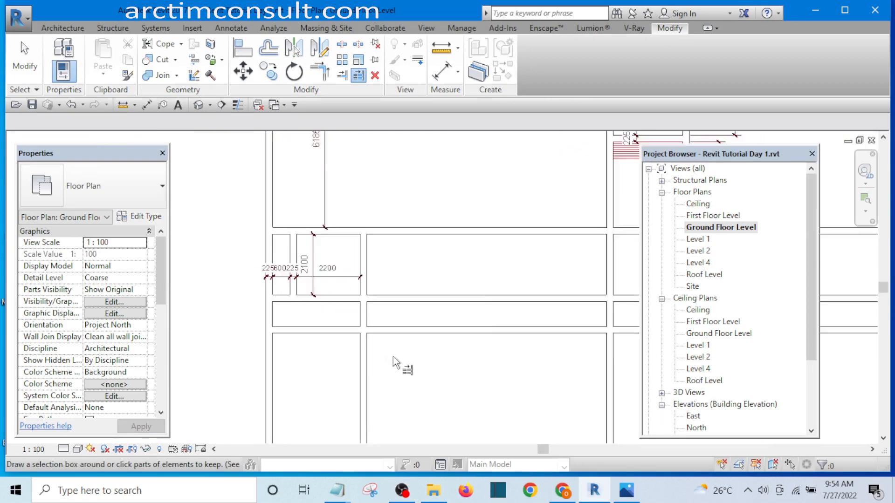
scroll(392, 356, "down", 3)
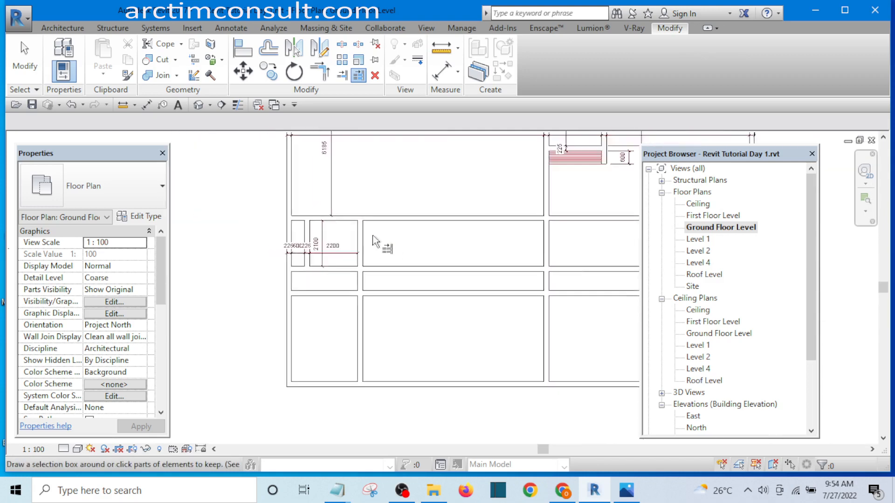
scroll(376, 241, "down", 1)
key("Escape")
key("Escape")
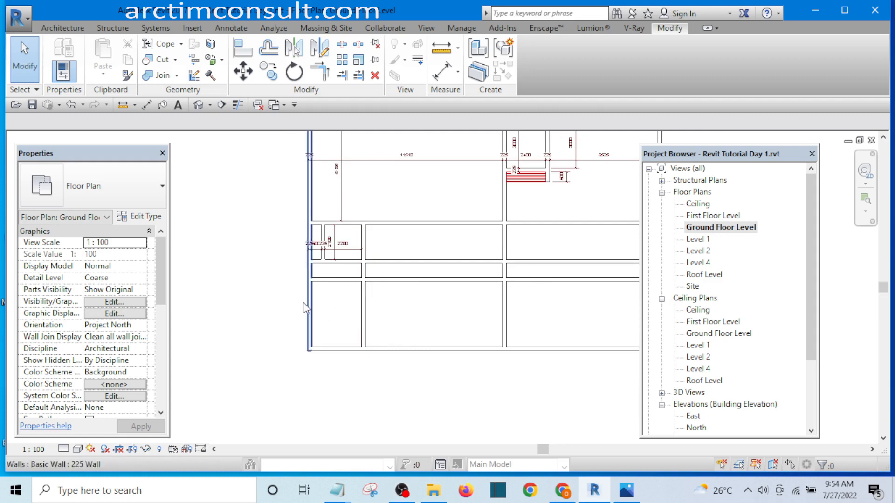
- Trim the left exterior wall back to the lowest horizontal partition, removing its portion beside the lower-left room
scroll(312, 293, "up", 2)
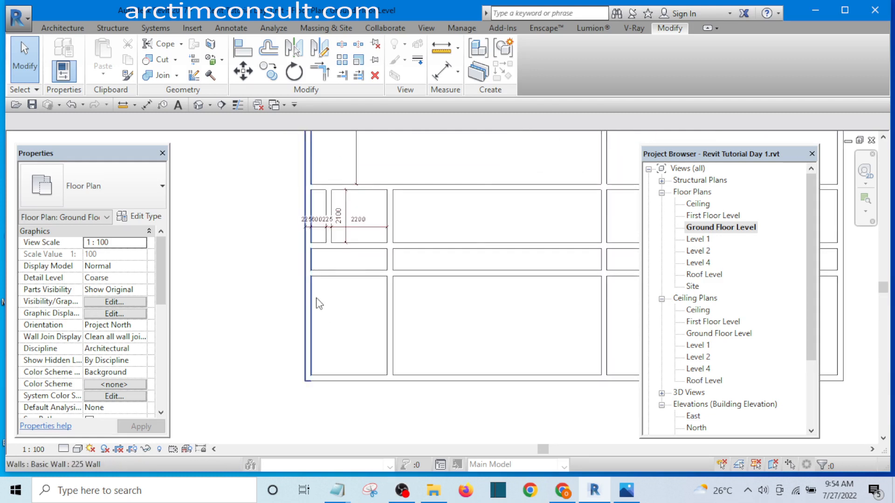
scroll(316, 299, "down", 2)
scroll(312, 290, "up", 2)
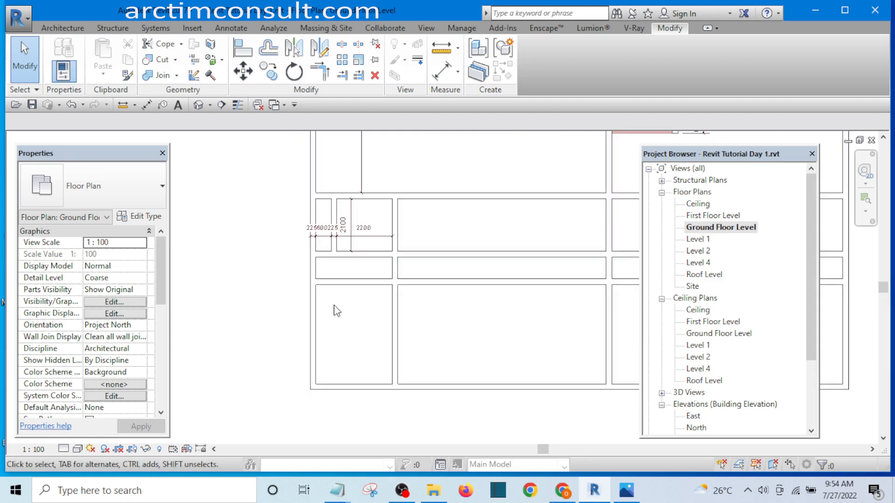
key("e")
key("x")
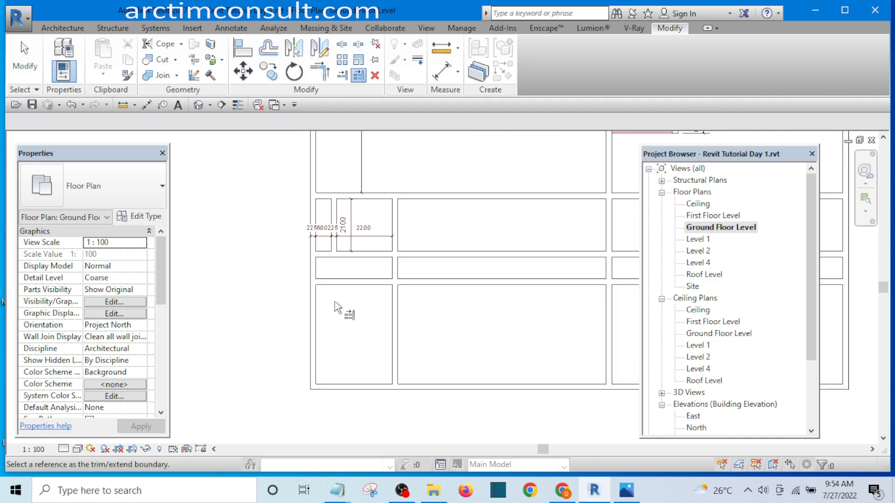
scroll(335, 288, "up", 1)
left_click(334, 285)
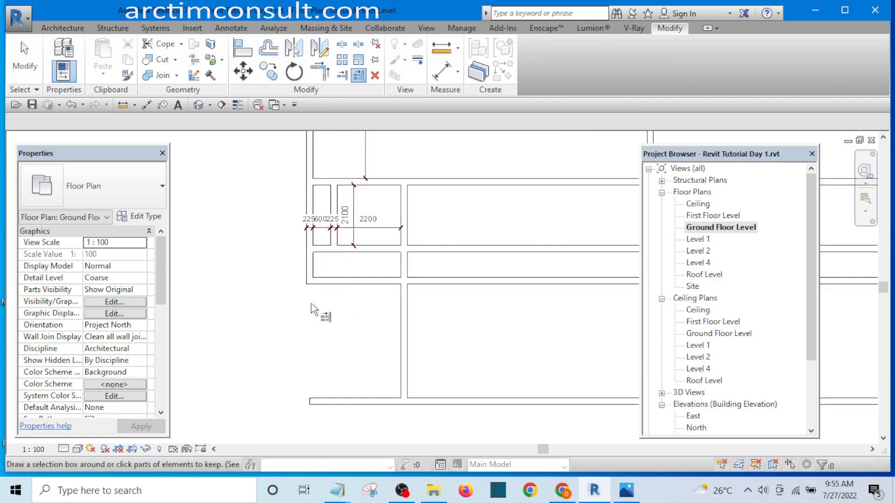
- Trim the bottom exterior wall back to the new vertical wall, removing its overhanging left end
scroll(311, 304, "down", 5)
scroll(347, 334, "up", 7)
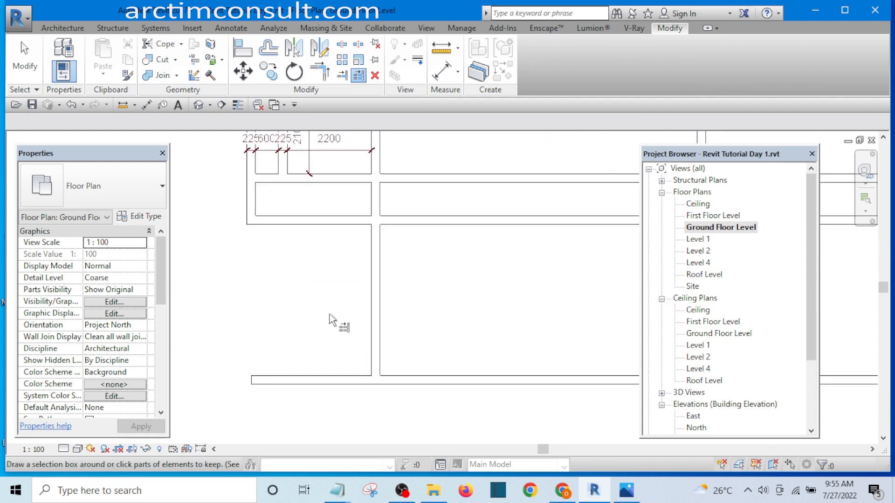
scroll(314, 319, "down", 3)
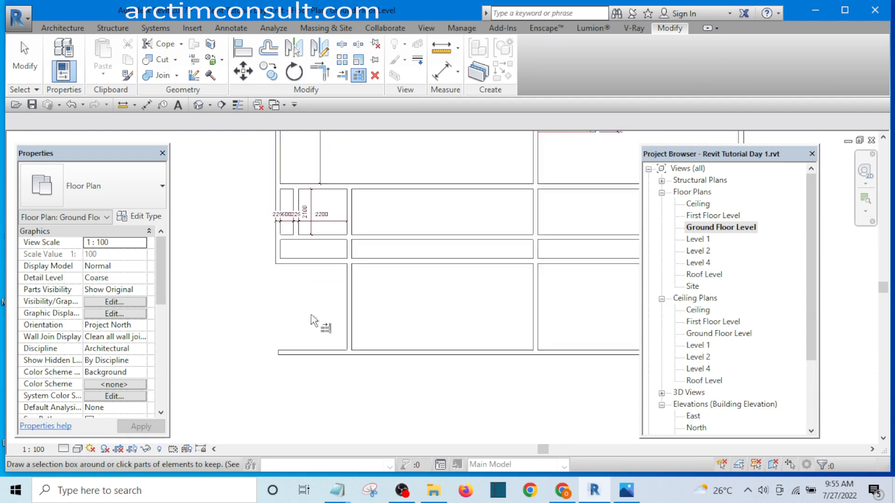
scroll(343, 359, "up", 5)
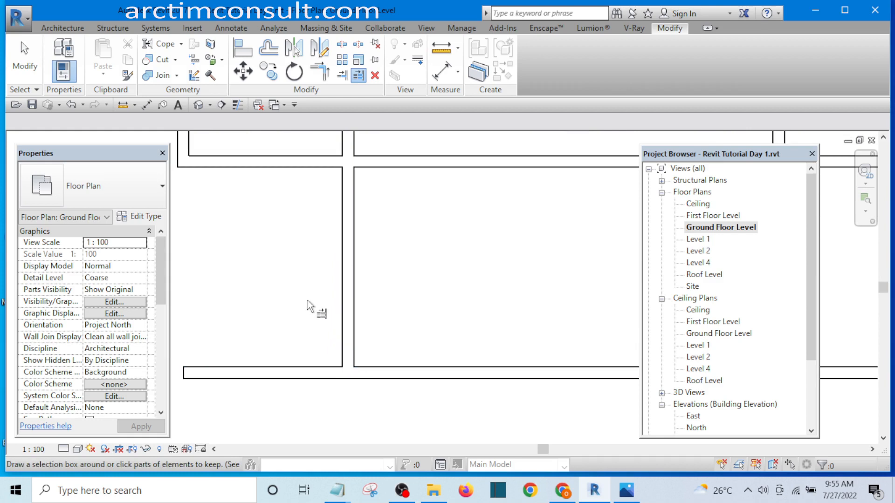
scroll(319, 322, "down", 3)
scroll(319, 308, "up", 2)
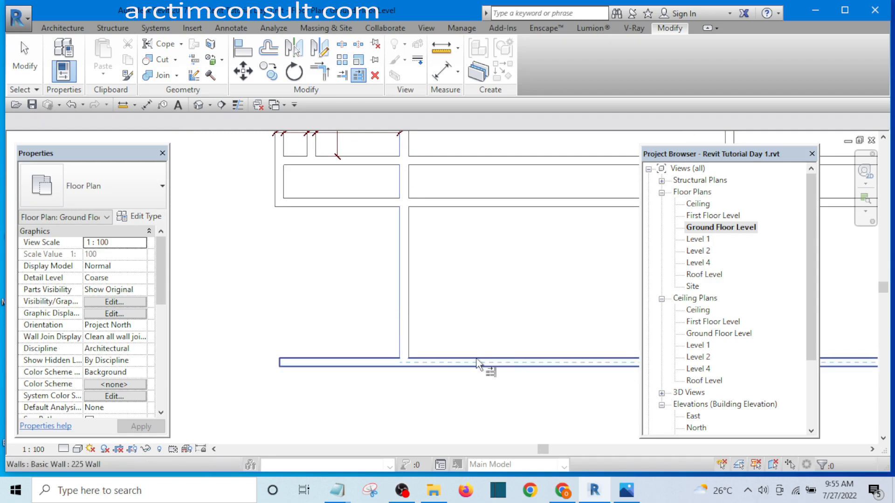
scroll(309, 329, "down", 4)
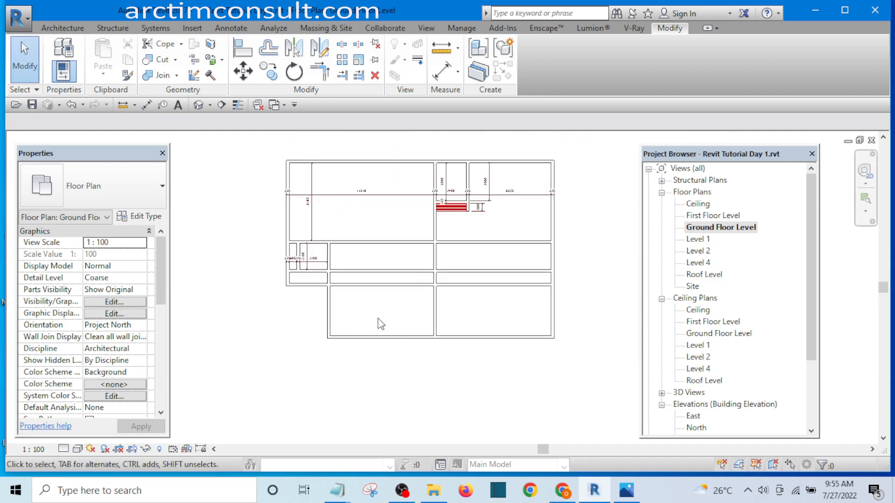
scroll(381, 324, "up", 2)
scroll(311, 284, "up", 1)
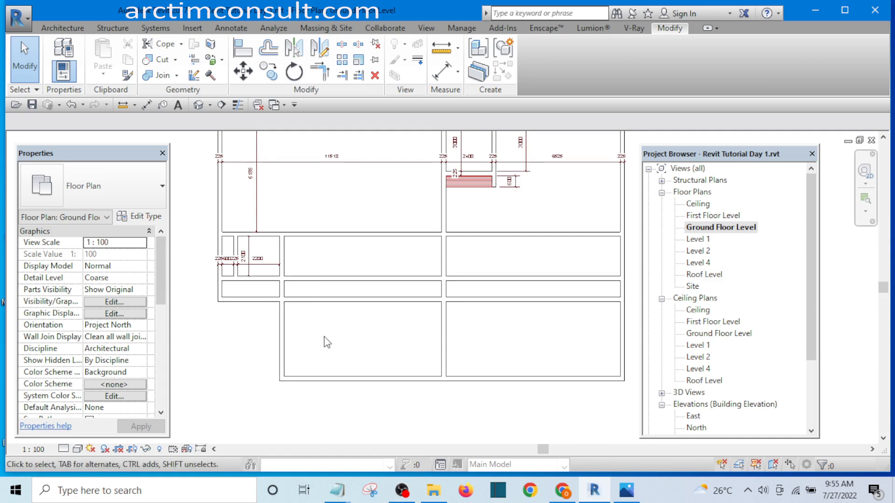
- Trim the two lower horizontal partitions at the new vertical wall, keeping only their portions on its left side
key("e")
key("x")
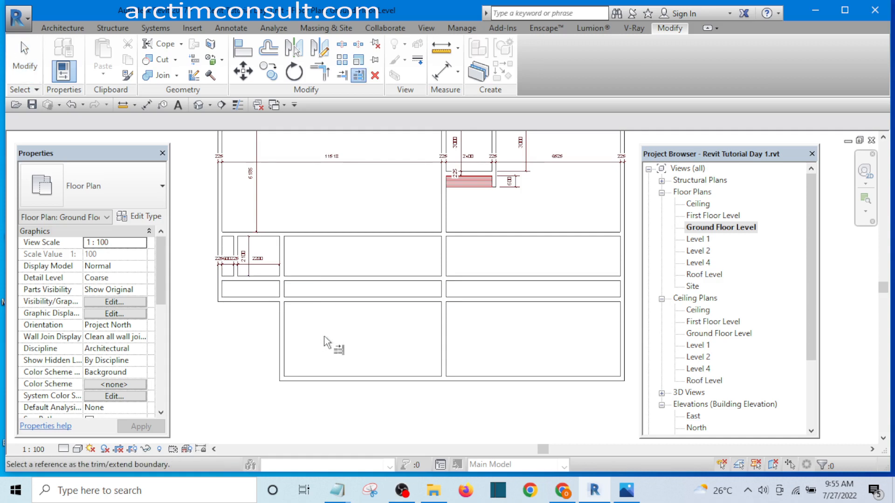
scroll(283, 320, "up", 2)
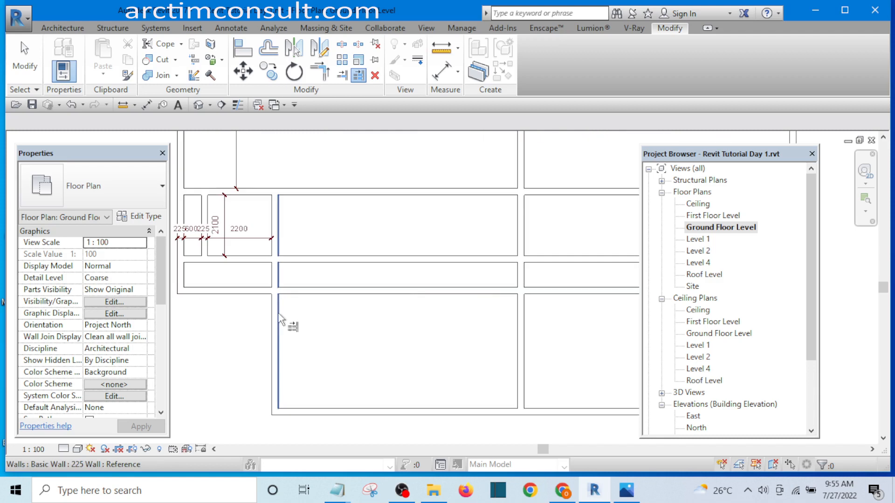
left_click(280, 319)
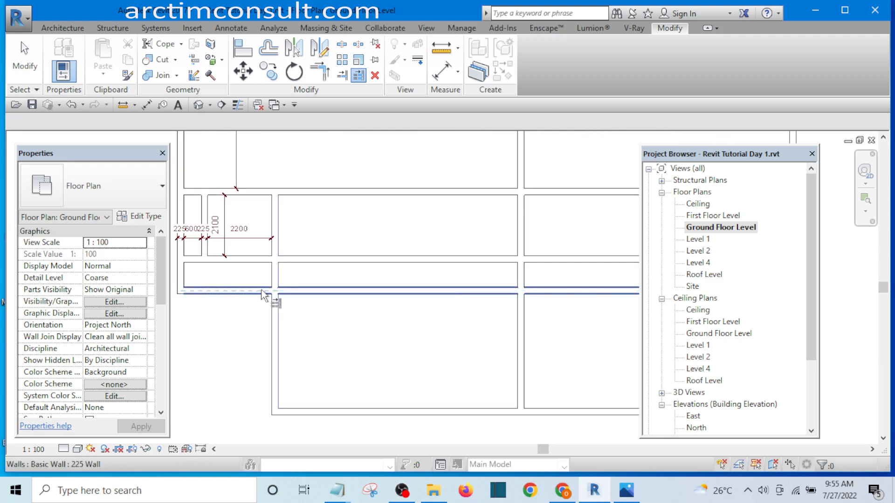
left_click(234, 291)
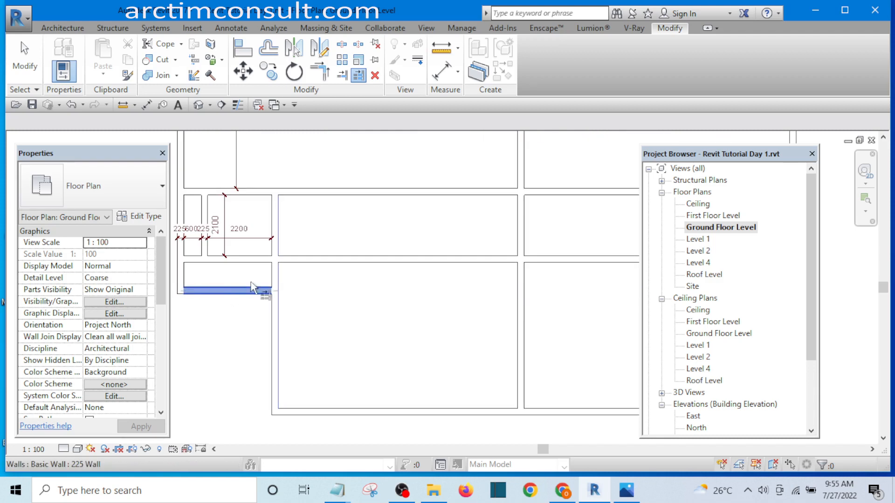
left_click(258, 260)
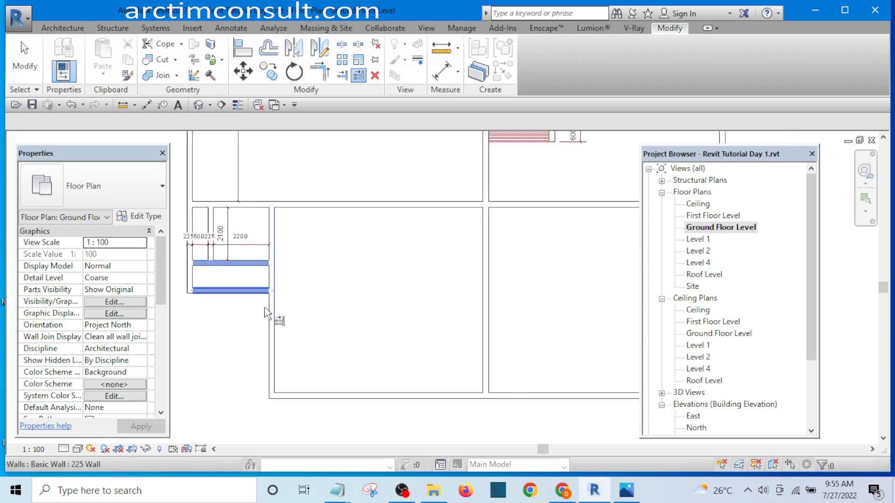
scroll(348, 316, "down", 4)
key("Escape")
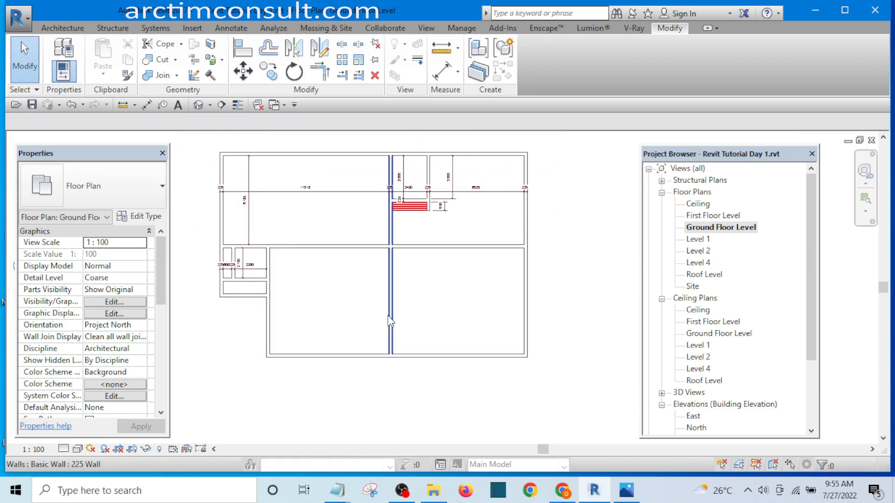
- Extend the vertical 2100 dimension to include the partition's lower face and the upper face of the wall below it
scroll(279, 302, "up", 3)
scroll(240, 332, "up", 3)
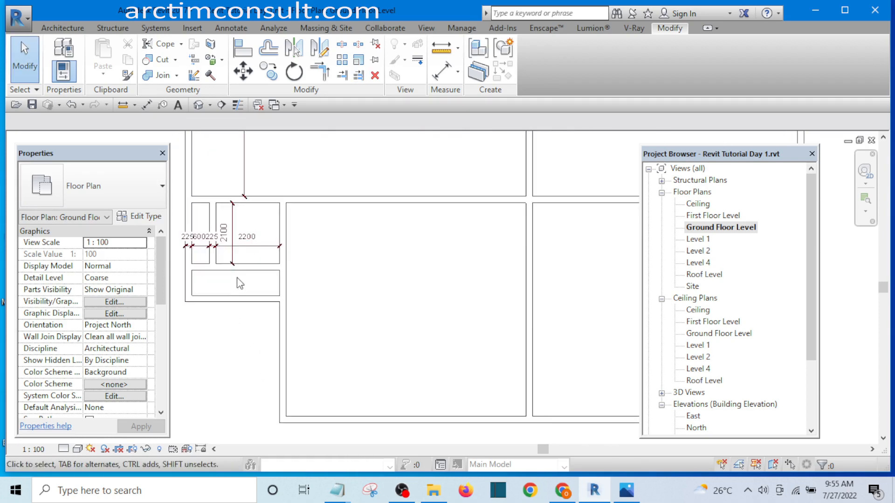
scroll(293, 303, "down", 1)
scroll(261, 286, "up", 2)
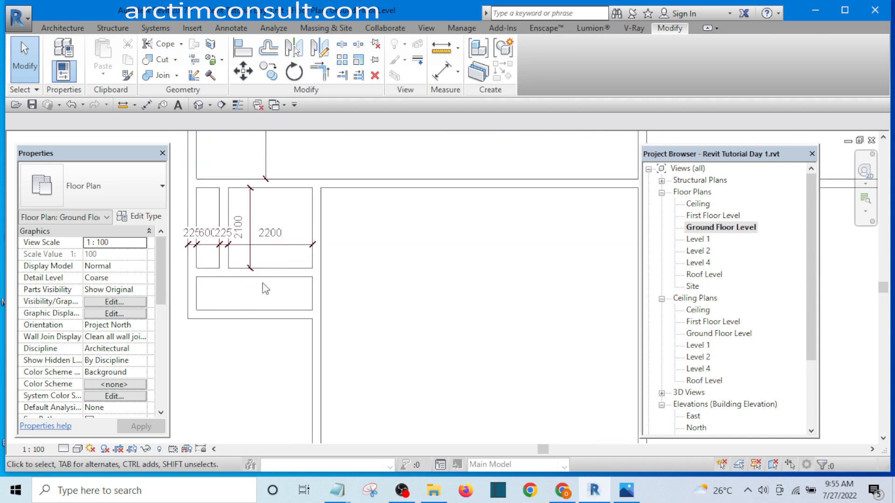
scroll(345, 322, "down", 2)
scroll(308, 289, "up", 4)
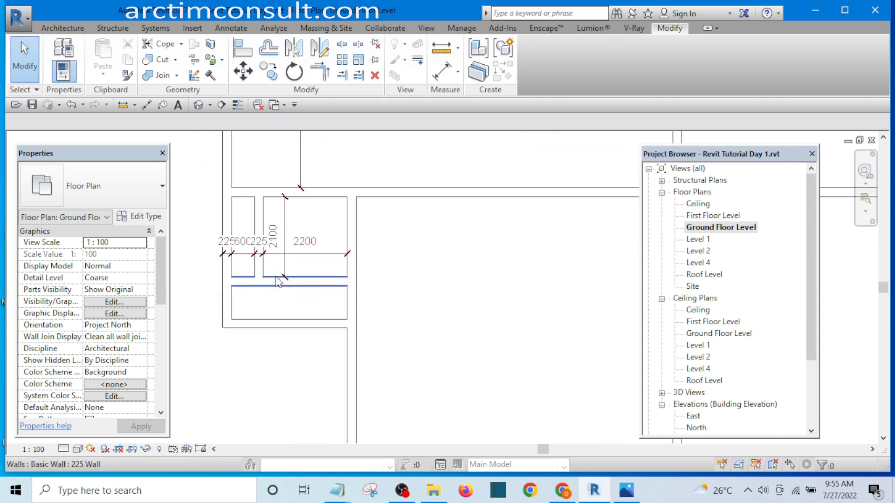
left_click(291, 256)
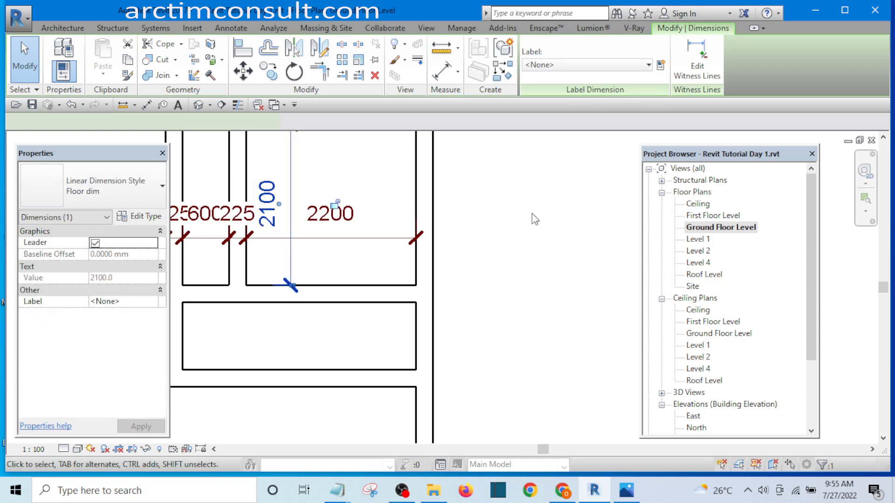
scroll(290, 279, "up", 1)
scroll(318, 303, "up", 1)
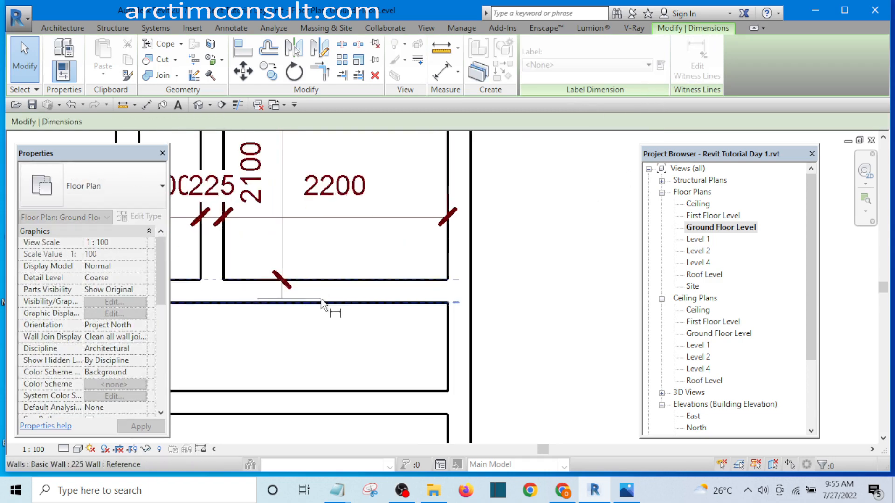
left_click(322, 302)
scroll(320, 305, "down", 4)
scroll(305, 353, "up", 3)
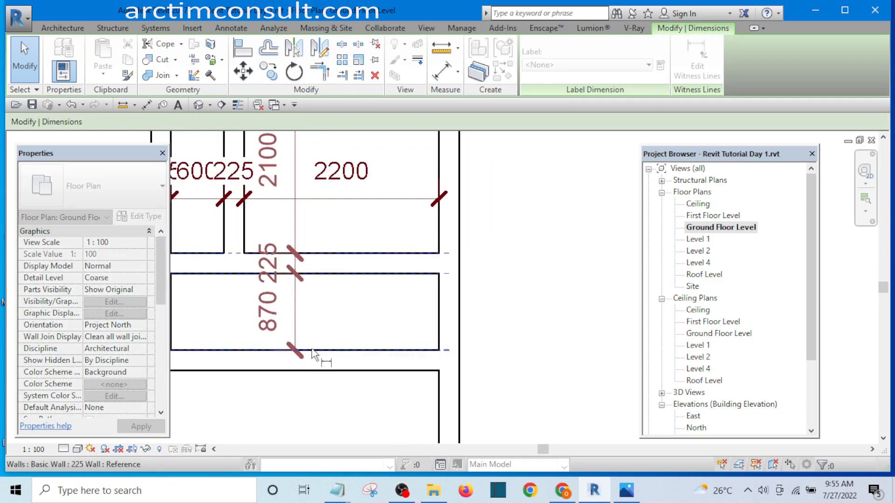
left_click(321, 320)
left_click(323, 321)
scroll(428, 350, "down", 2)
- Set the clear depth of the narrow lower-left space to 900 mm by moving its bottom wall
left_click(408, 352)
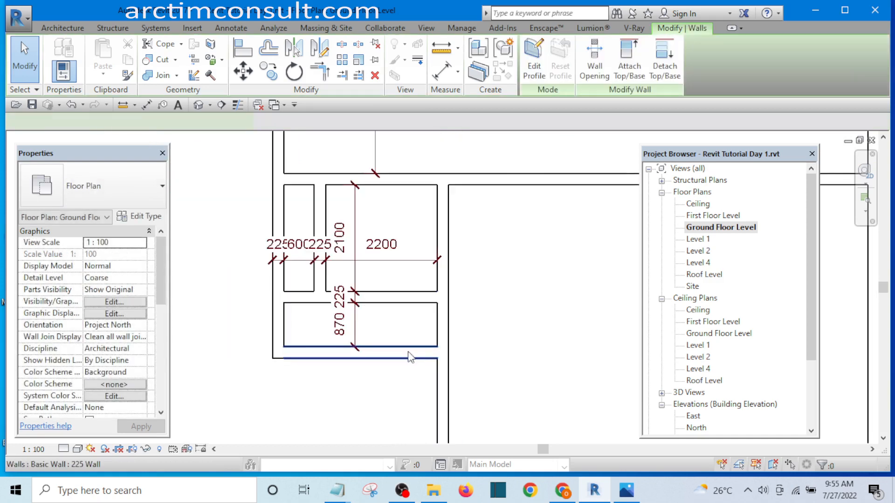
left_click(340, 323)
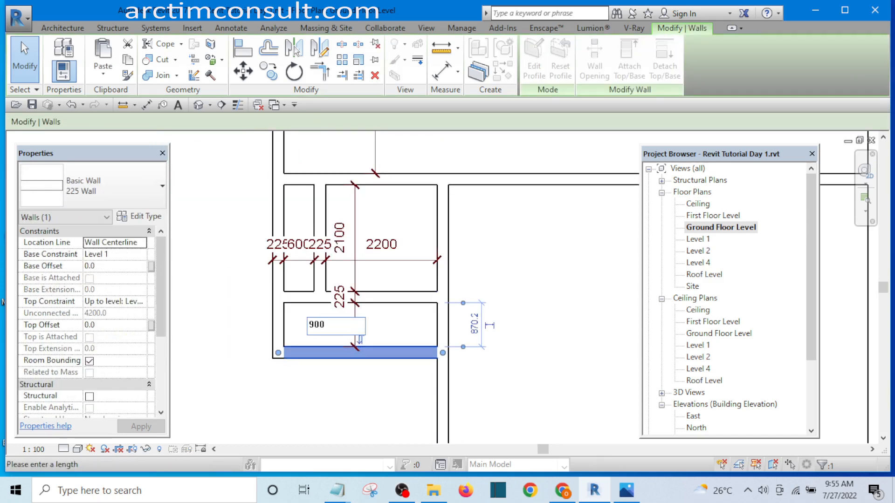
type("900")
key("Return")
key("Escape")
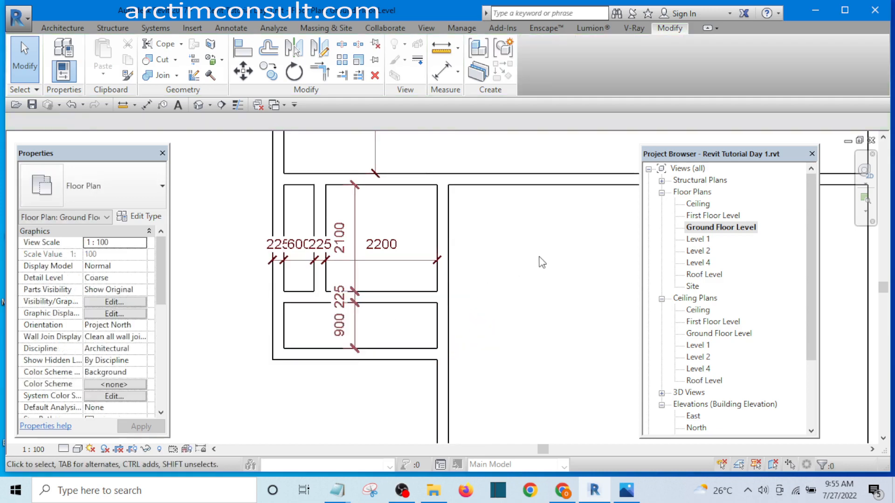
scroll(533, 262, "down", 2)
scroll(534, 262, "down", 3)
middle_click_drag(533, 264, 352, 273)
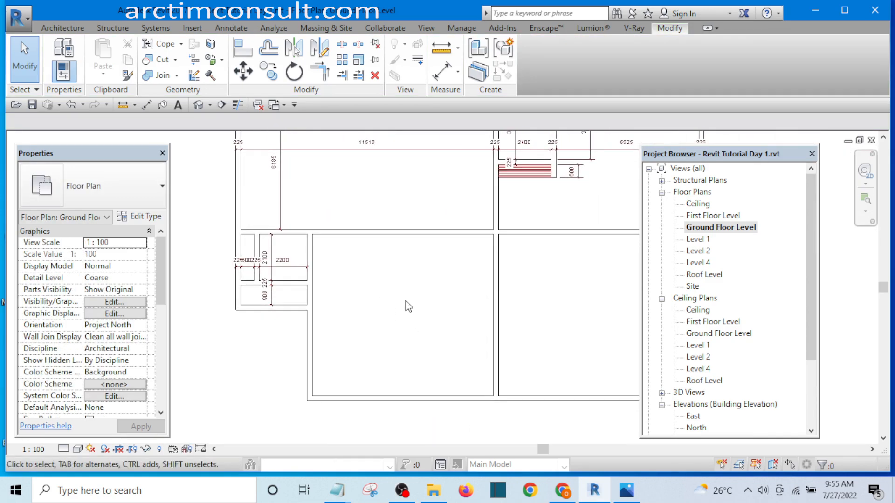
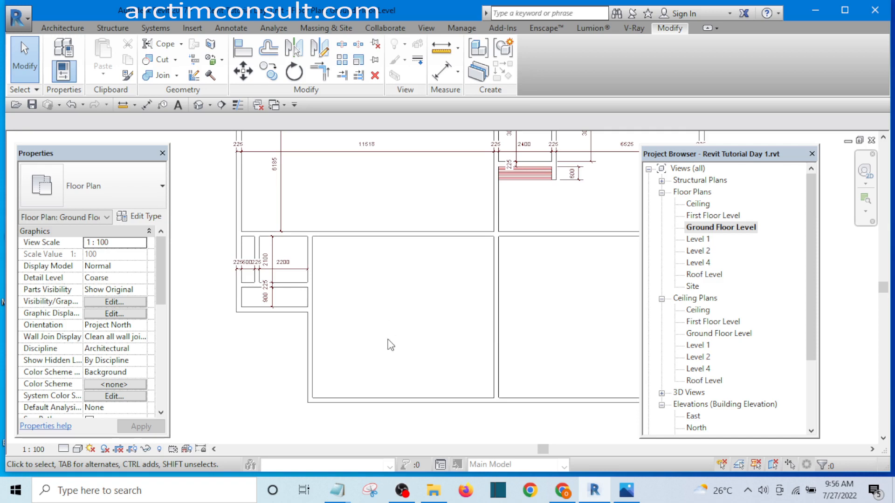
- Dimension the clear depth of the large lower-left room between the middle horizontal wall and the bottom exterior wall
key("d")
key("i")
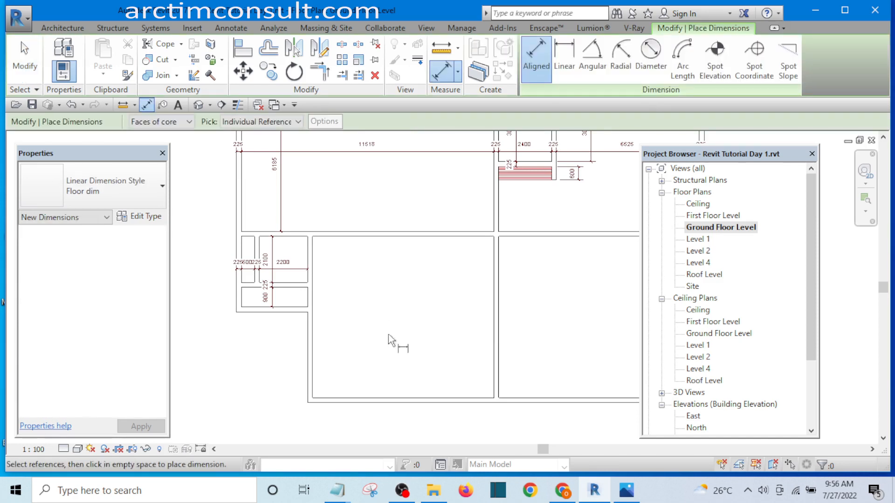
left_click(357, 238)
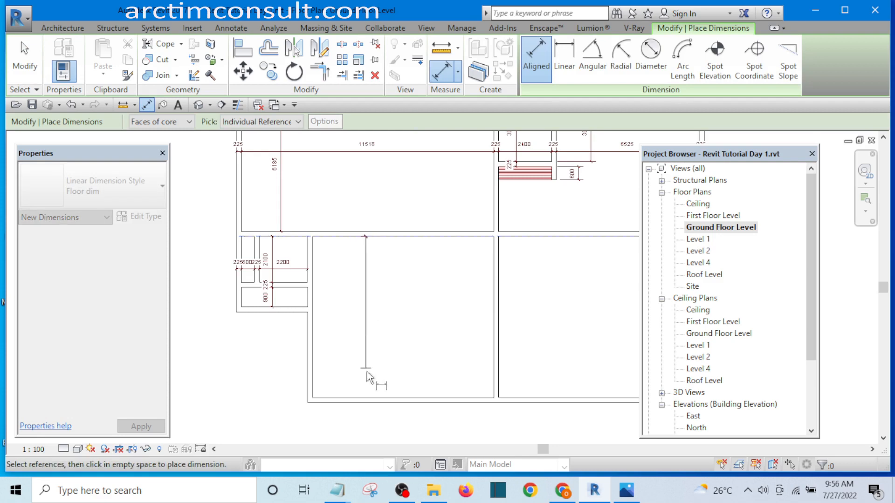
scroll(363, 373, "up", 1)
left_click(373, 402)
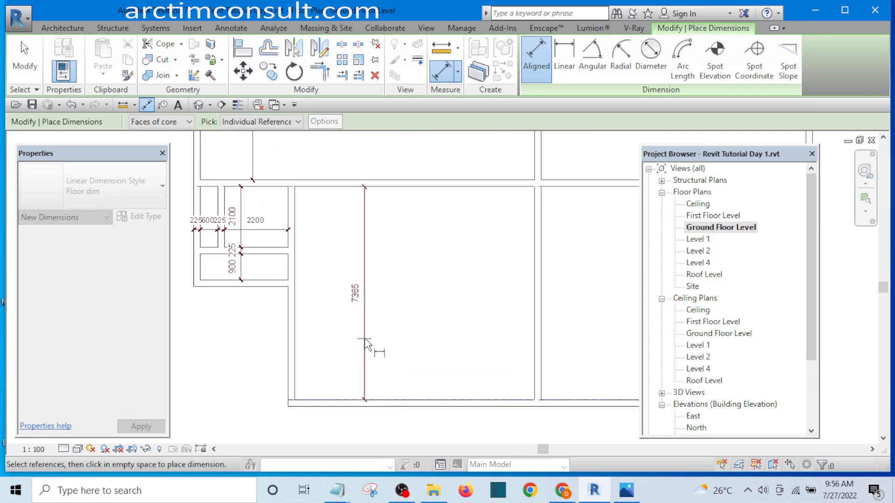
left_click(359, 290)
scroll(354, 287, "down", 2)
key("Escape")
key("Escape")
scroll(385, 337, "up", 1)
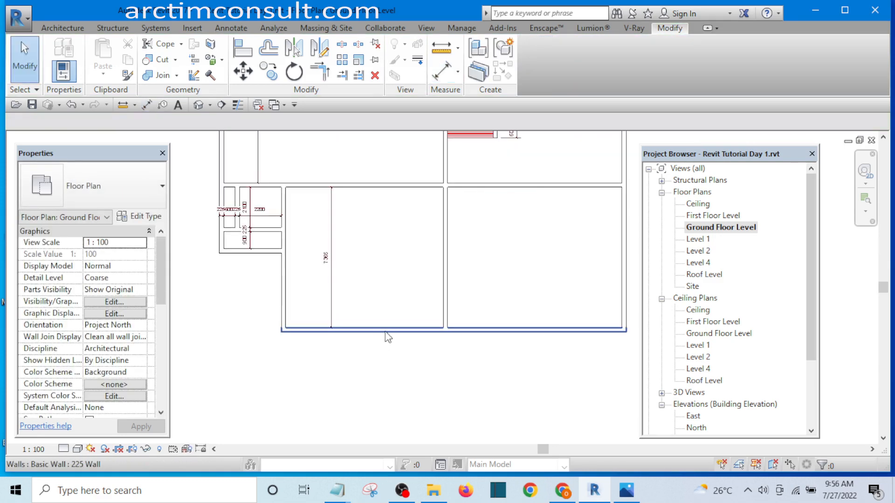
- Set the large lower-left room's clear depth to 5091 mm by moving the bottom exterior wall
left_click(387, 331)
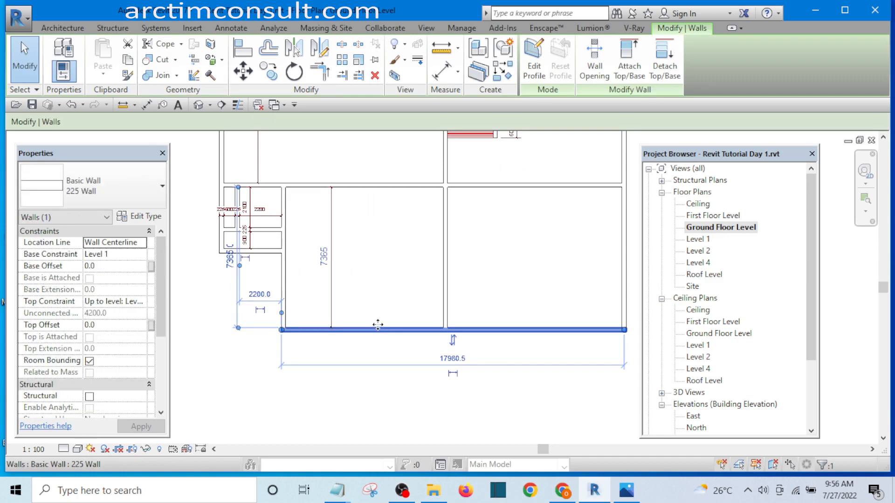
left_click(324, 258)
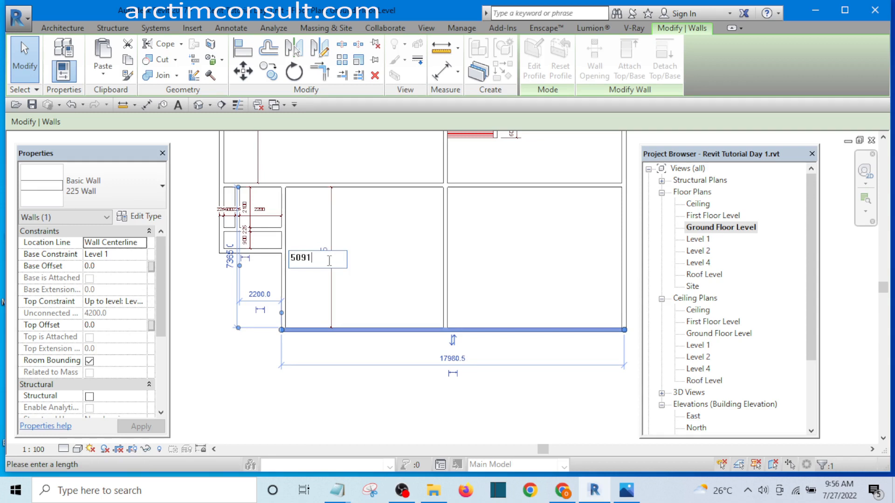
key("Return")
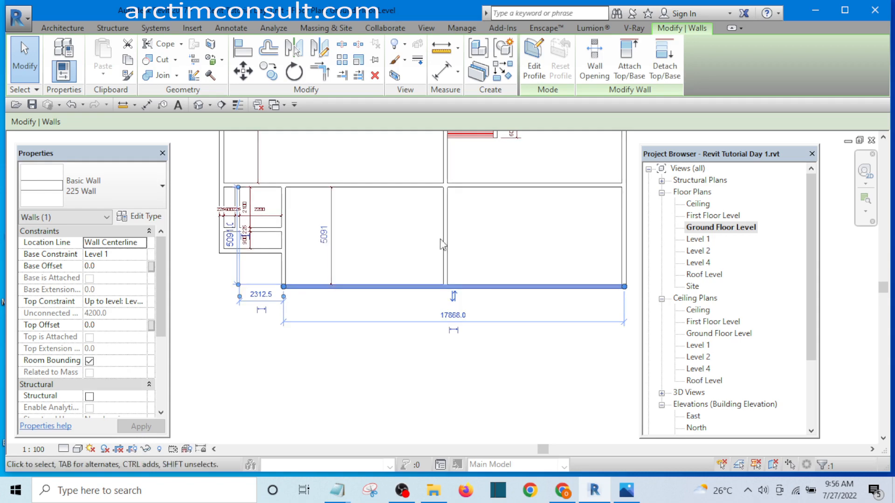
left_click(416, 238)
scroll(414, 232, "down", 1)
middle_click_drag(383, 253, 358, 298)
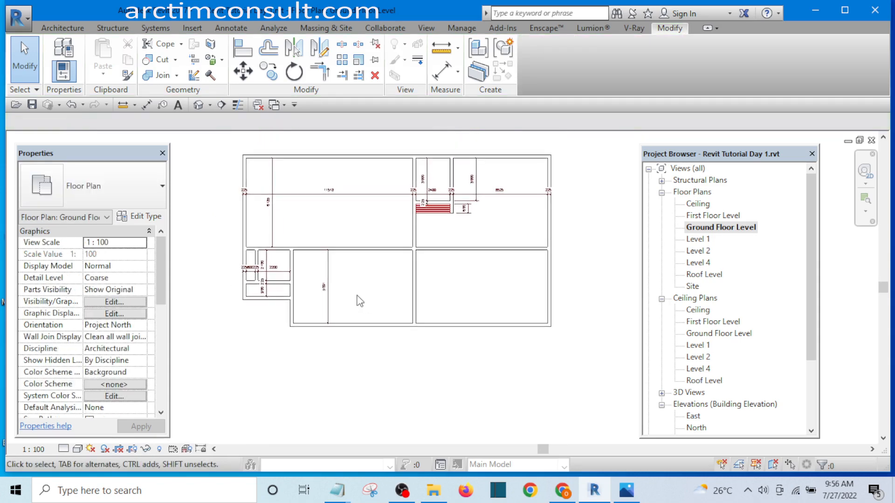
- Copy the large lower-left room's left vertical wall to the right, leaving about 4370 mm clear between the two walls
scroll(359, 286, "up", 1)
scroll(362, 292, "up", 1)
scroll(379, 289, "down", 1)
scroll(393, 285, "up", 1)
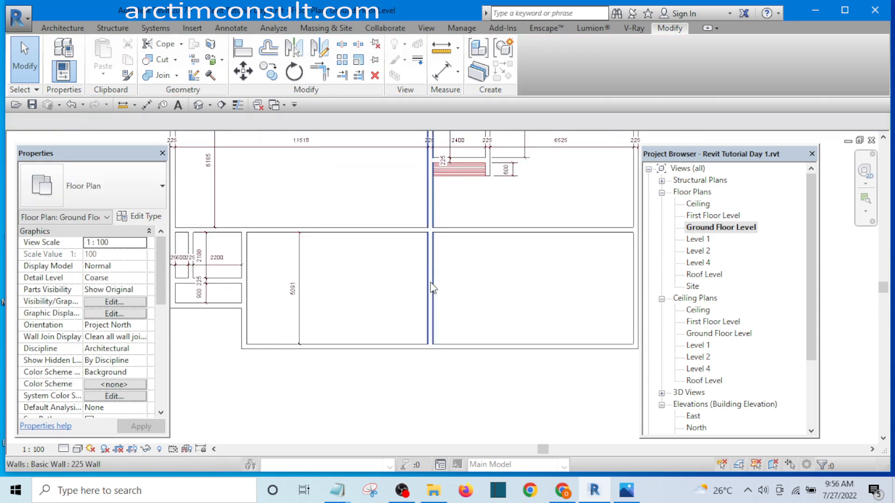
scroll(415, 288, "down", 1)
scroll(405, 289, "down", 1)
scroll(334, 285, "up", 3)
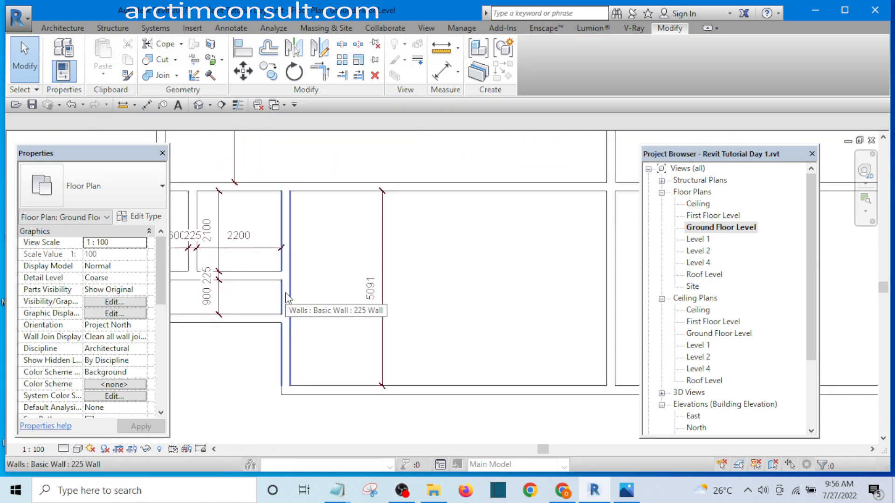
left_click(286, 292)
scroll(296, 282, "down", 2)
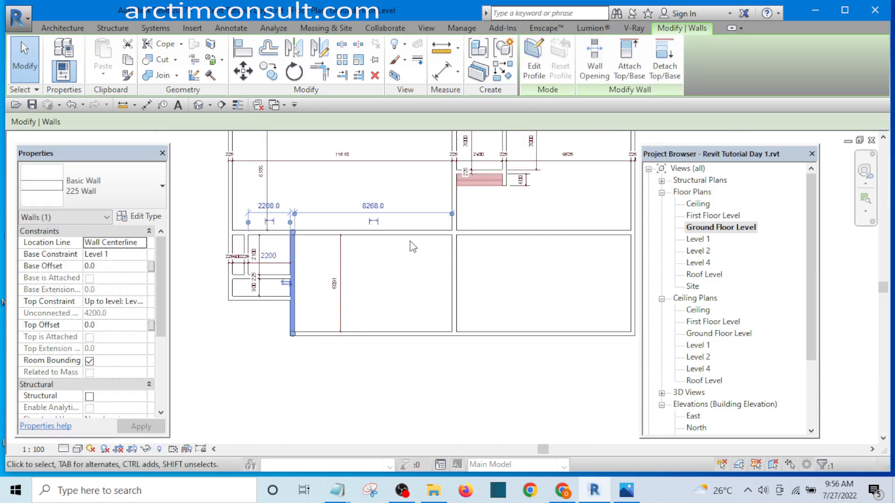
scroll(293, 274, "up", 2)
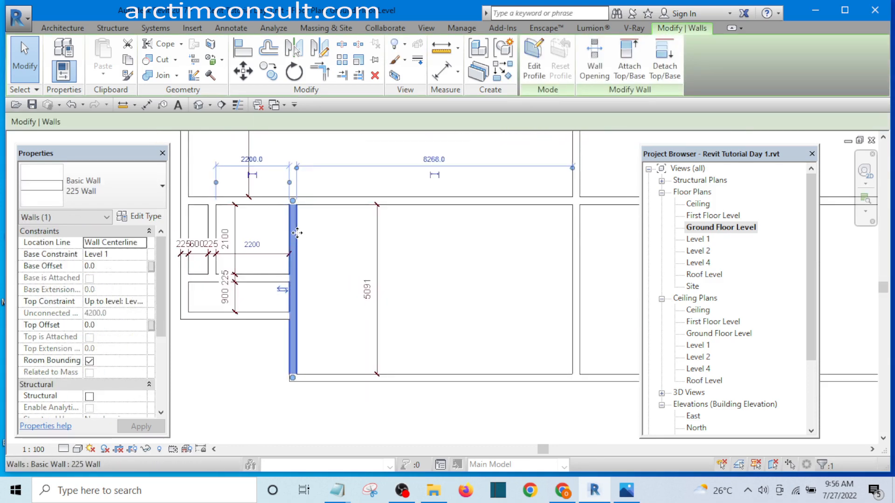
left_click_drag(299, 233, 450, 243)
left_click(492, 264)
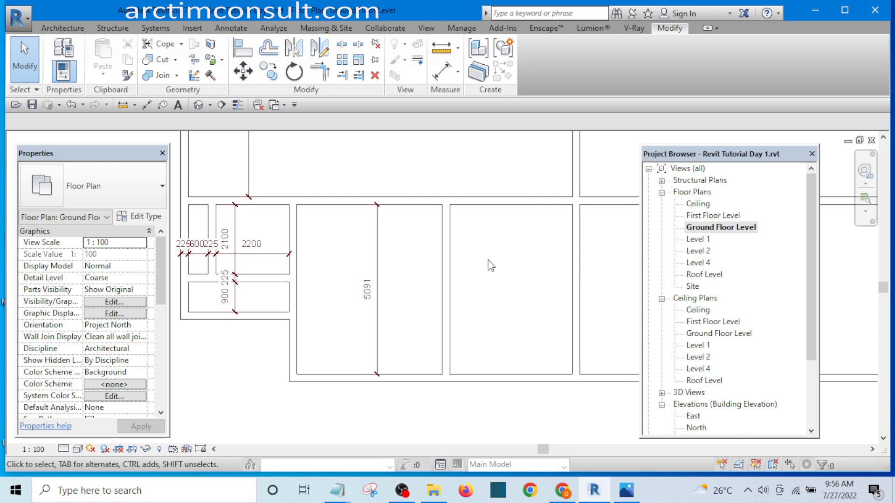
key("d")
key("i")
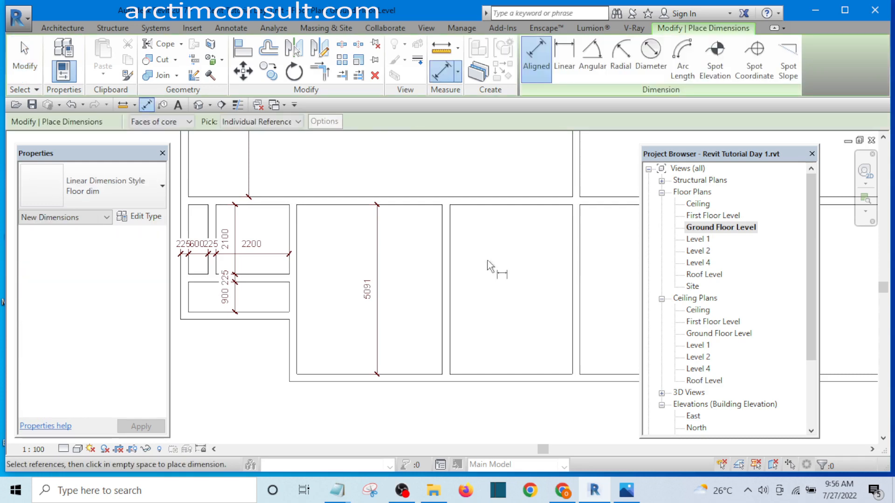
key("Escape")
key("Escape")
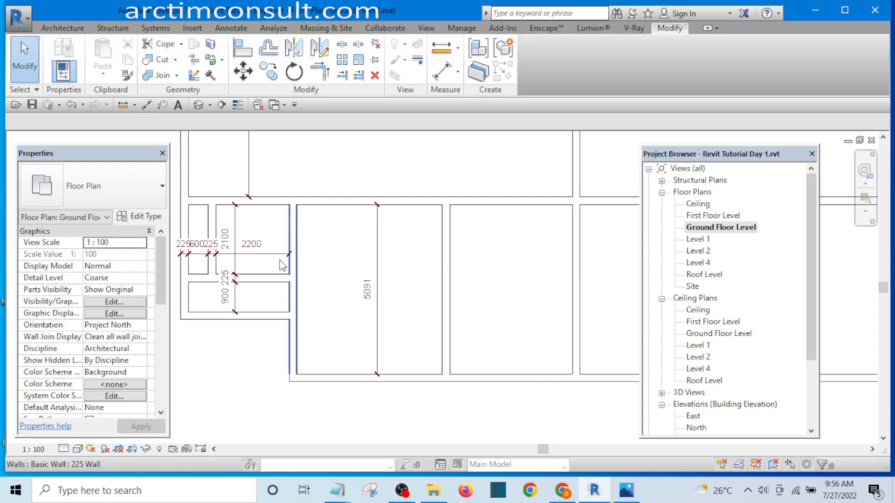
- Extend the lower horizontal dimension string rightward to include the faces of every vertical wall up to the right exterior wall's inner face
left_click(259, 256)
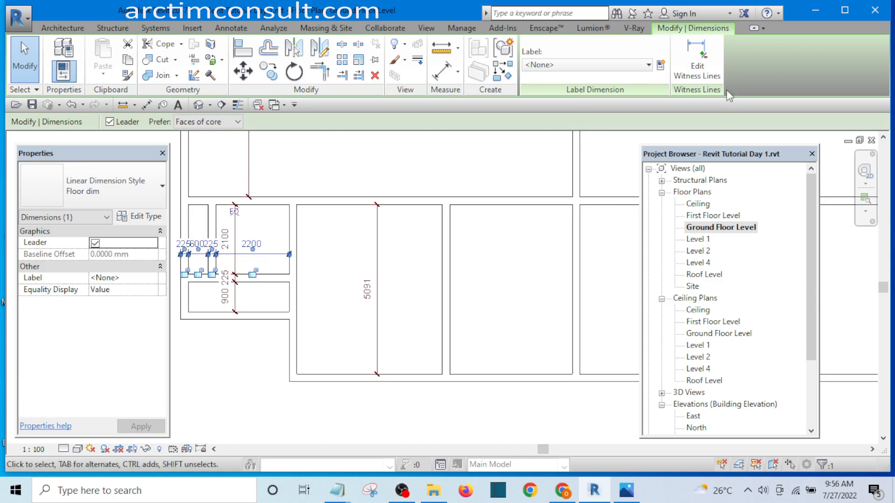
left_click(696, 66)
scroll(299, 256, "up", 2)
scroll(299, 256, "up", 1)
left_click(296, 255)
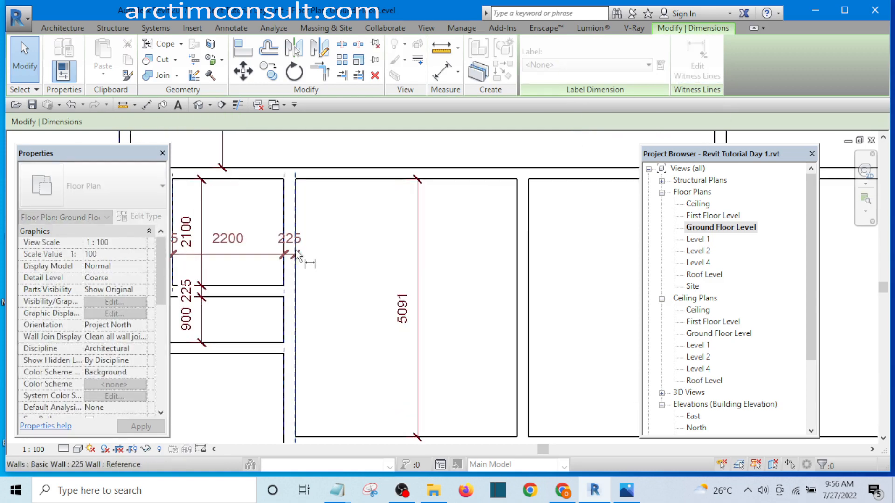
left_click(519, 269)
scroll(517, 273, "down", 3)
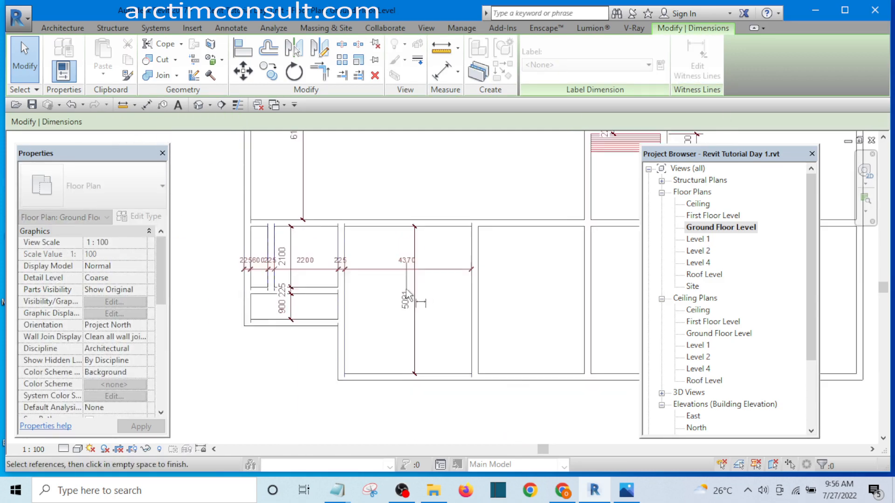
left_click(434, 282)
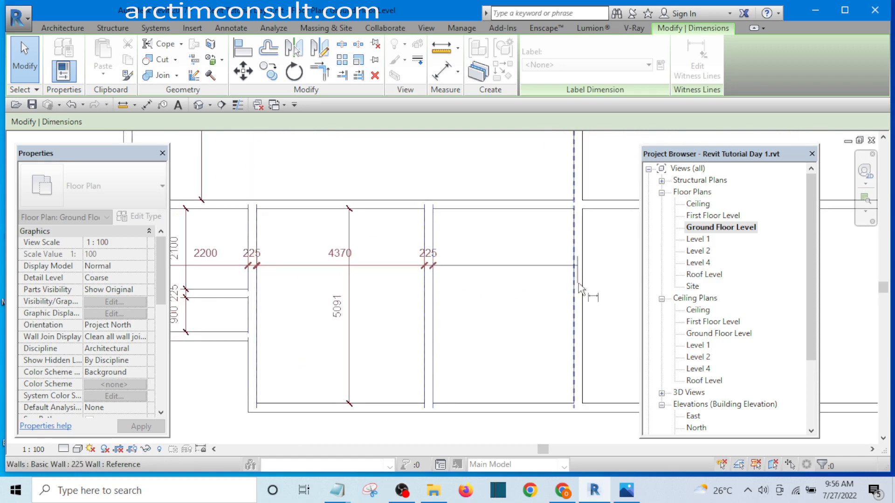
scroll(585, 291, "down", 5)
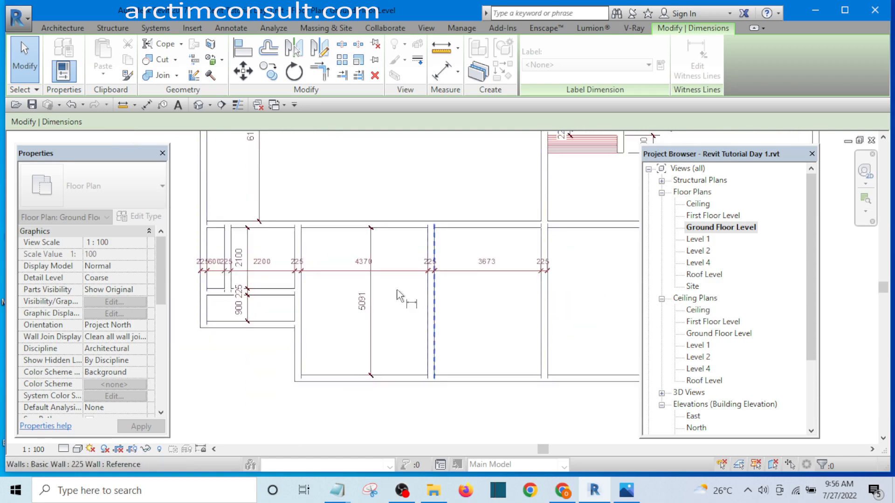
left_click(584, 285)
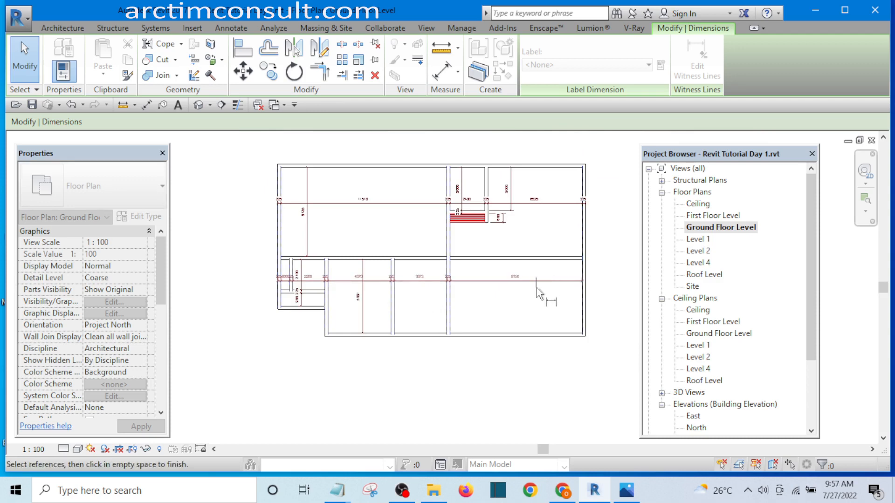
left_click(548, 293)
scroll(388, 304, "up", 1)
scroll(385, 304, "up", 3)
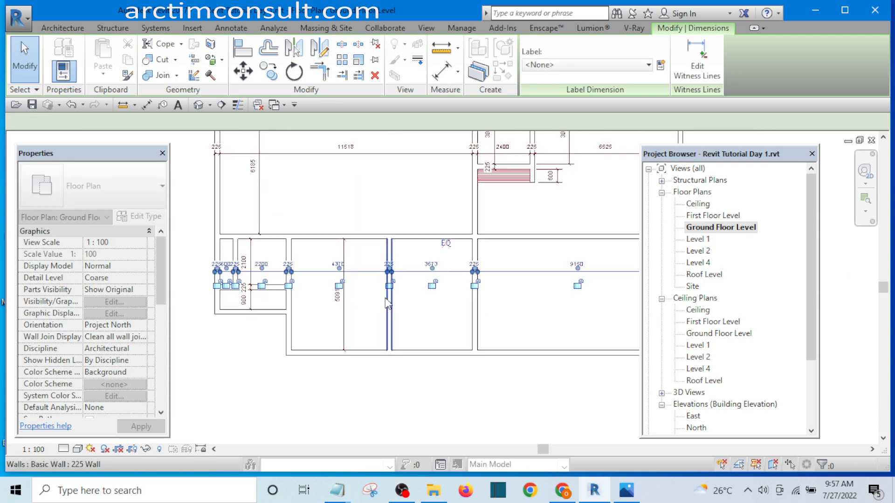
left_click(423, 311)
scroll(427, 309, "down", 2)
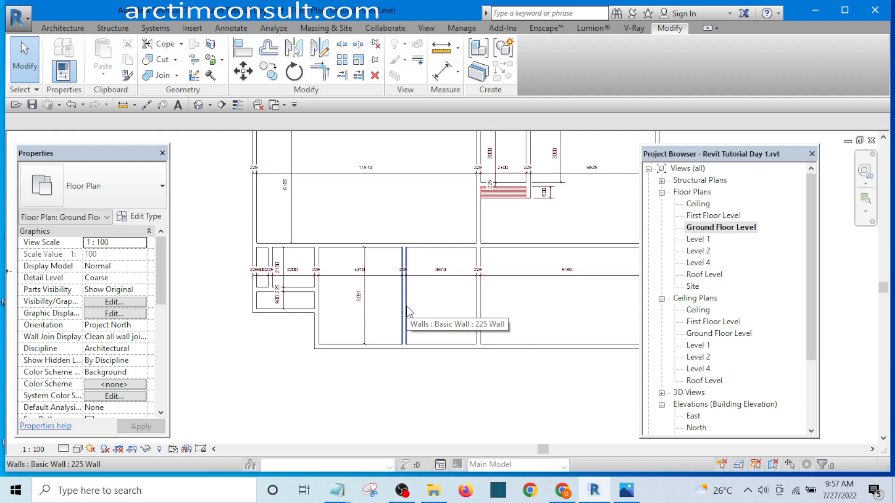
- Set the clear width of the room left of the copied vertical wall to 3900 mm by moving that wall
scroll(413, 309, "up", 3)
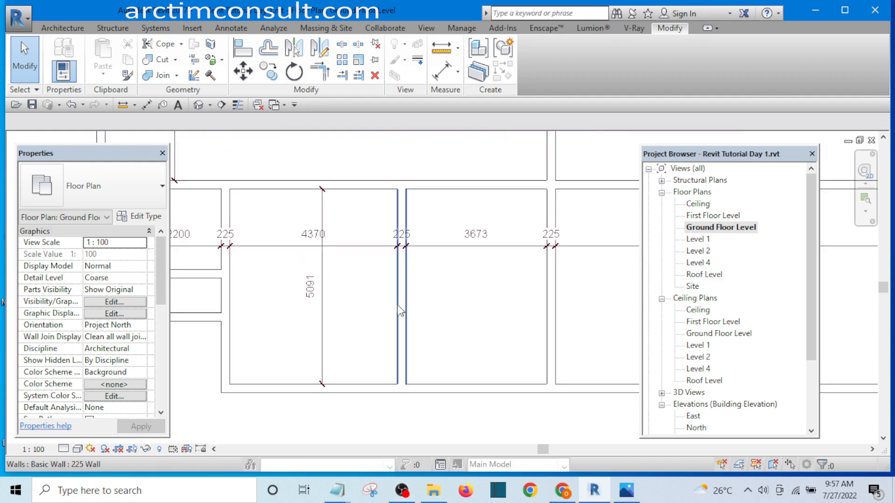
left_click(407, 308)
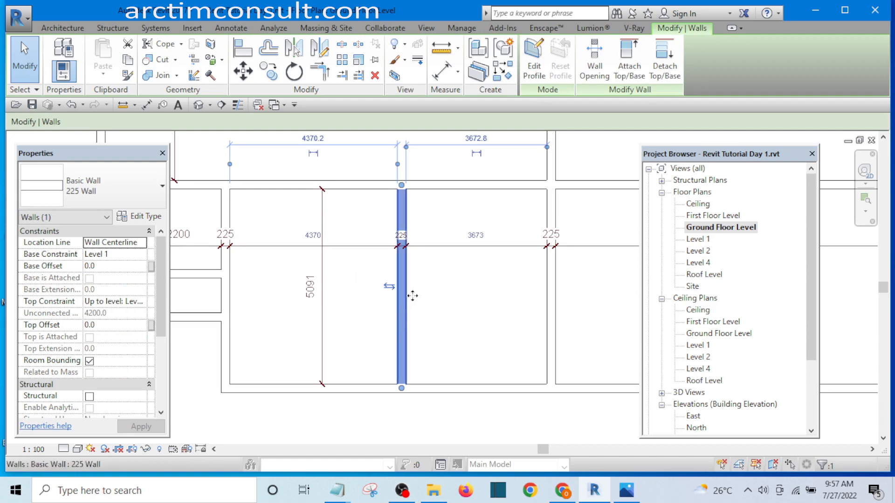
key("Escape")
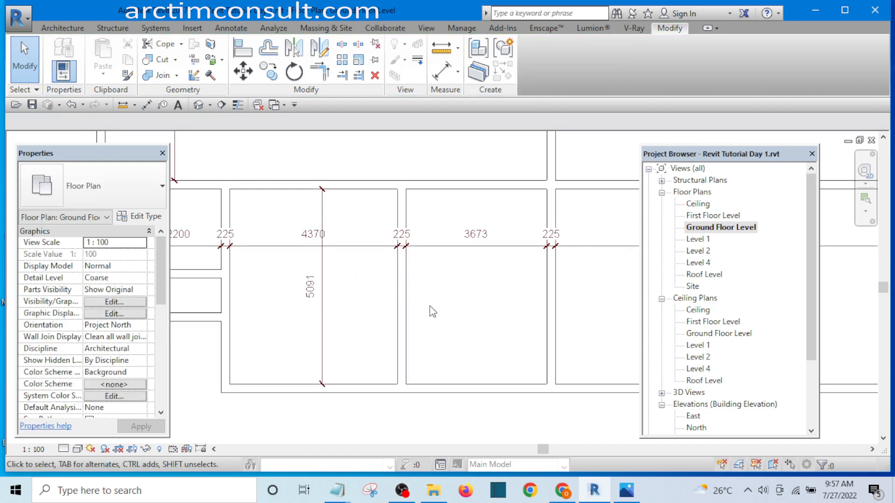
left_click(406, 303)
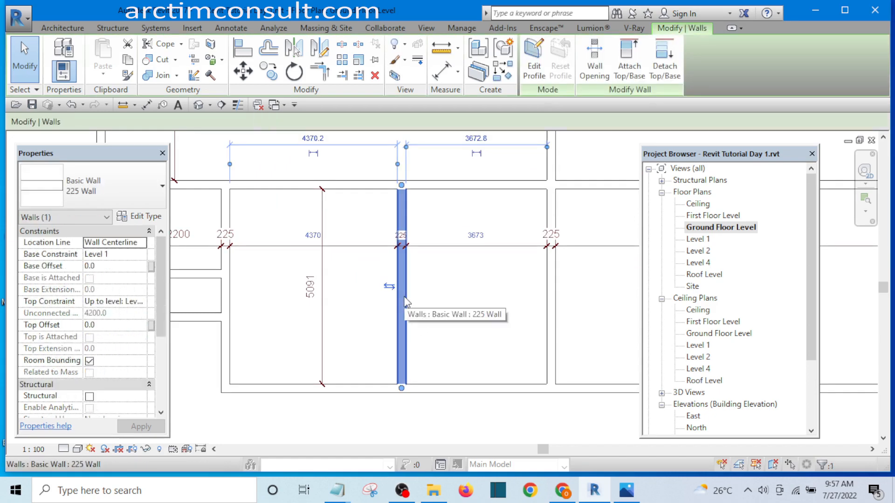
left_click(310, 236)
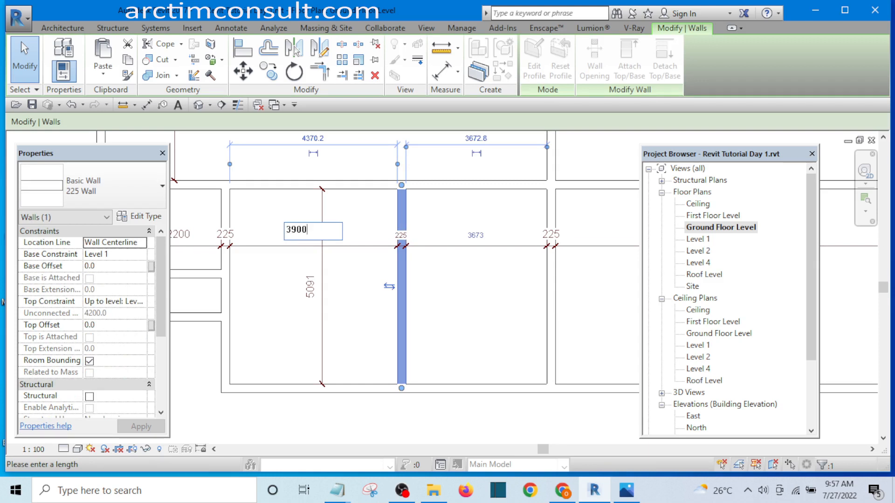
key("Return")
left_click(455, 285)
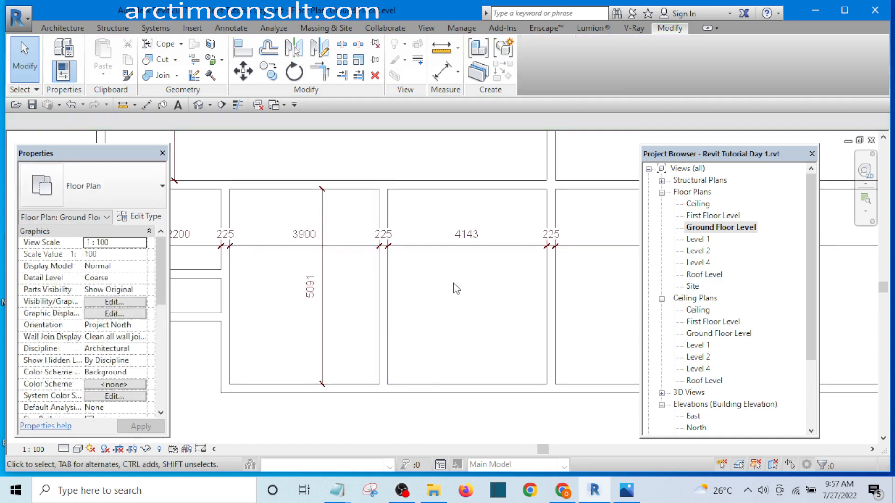
- Copy the vertical wall on the right of the 3900 mm room into the adjoining space to its right
scroll(295, 243, "down", 3)
scroll(294, 242, "up", 5)
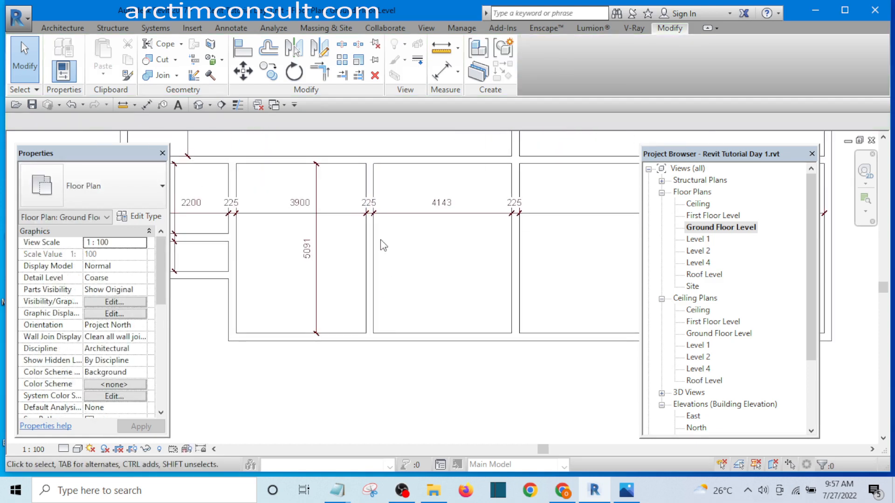
scroll(424, 286, "down", 3)
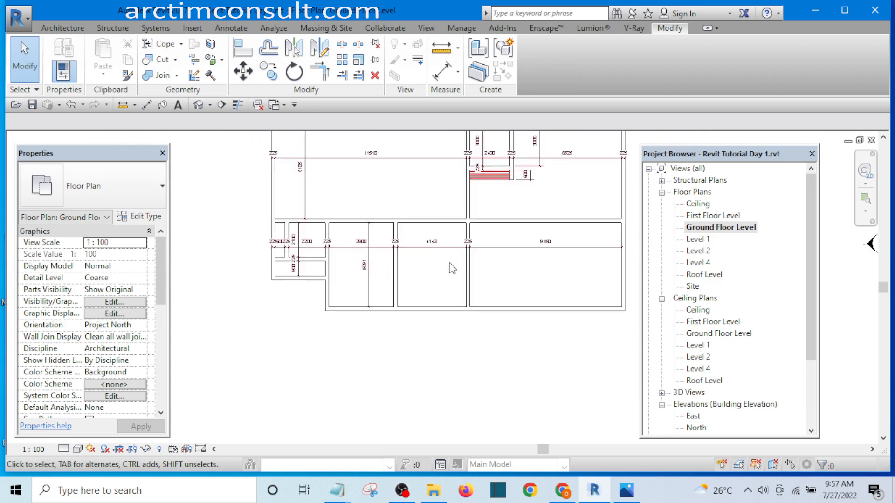
scroll(419, 237, "up", 1)
scroll(390, 276, "down", 1)
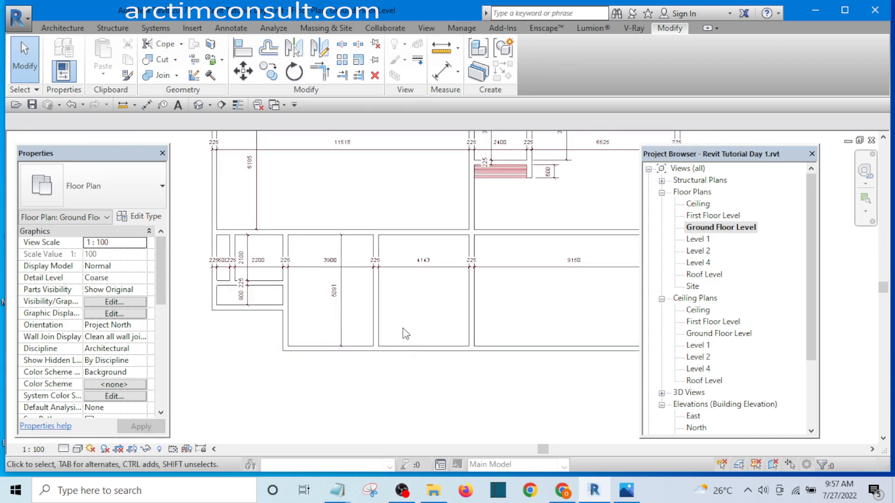
scroll(403, 322, "up", 2)
scroll(401, 309, "down", 3)
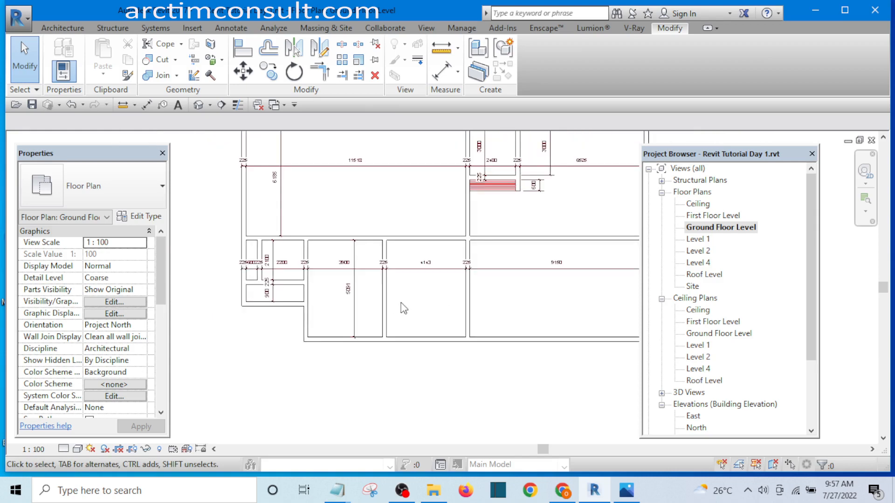
scroll(387, 305, "up", 2)
left_click(378, 303)
left_click_drag(378, 301, 446, 298)
left_click(410, 314)
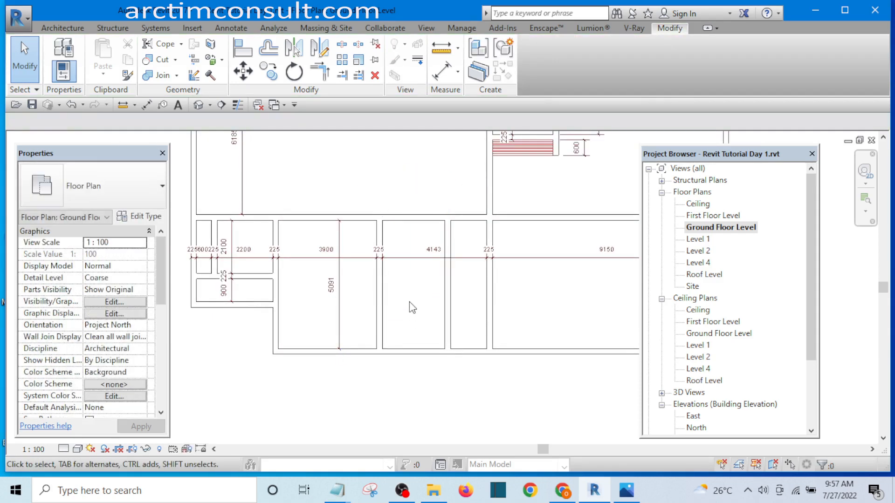
- Add the left face of the newly copied wall, right of the 3900 mm room, to the lower horizontal dimension string
left_click(412, 256)
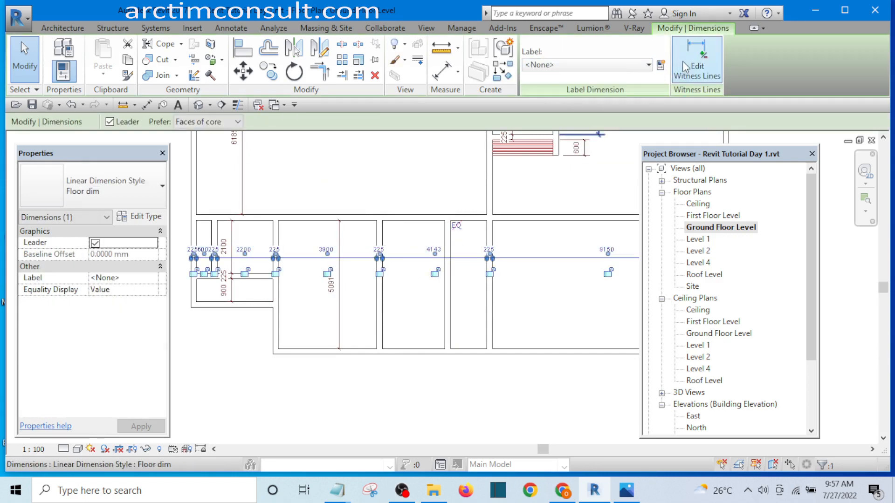
scroll(454, 276, "up", 2)
left_click(441, 295)
left_click(392, 299)
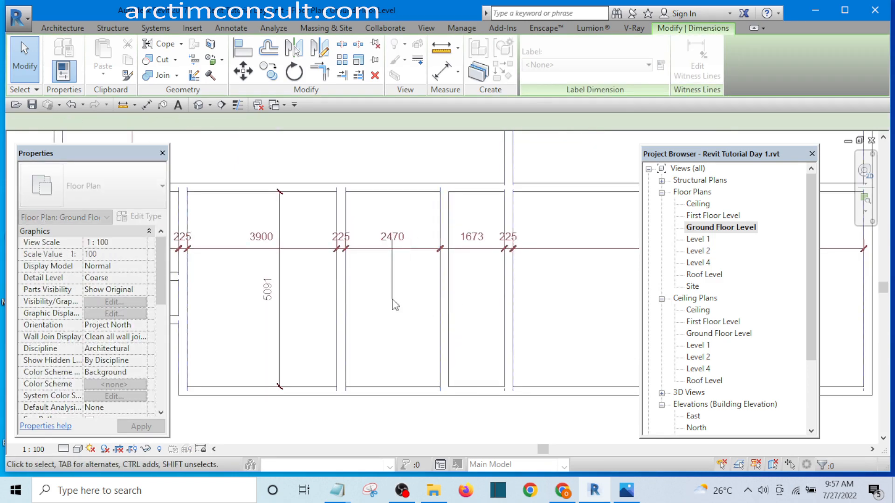
- Set the clear width between the 3900 mm room's right wall and the copied wall to 2400 mm by moving the copied wall
left_click(449, 343)
left_click(443, 323)
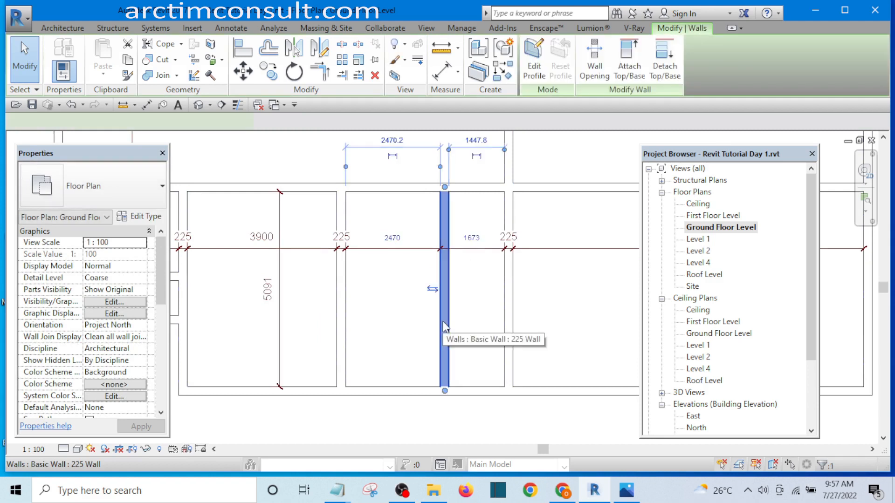
left_click(393, 238)
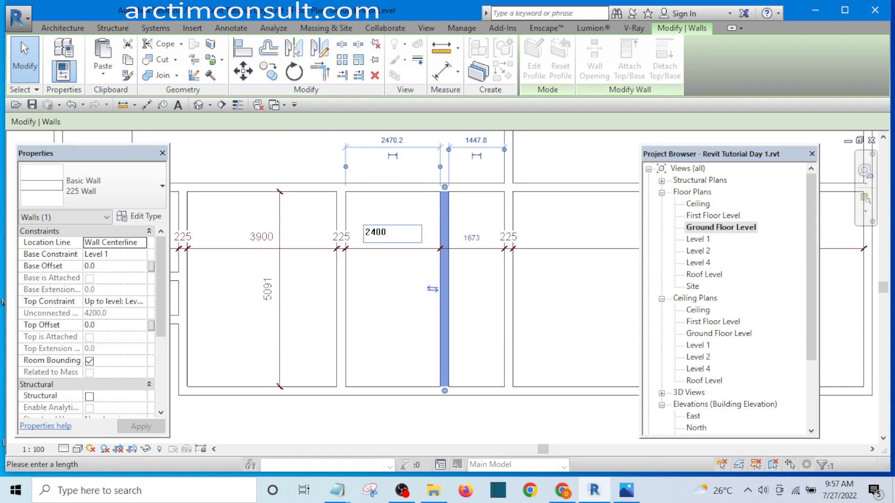
key("Return")
left_click(383, 316)
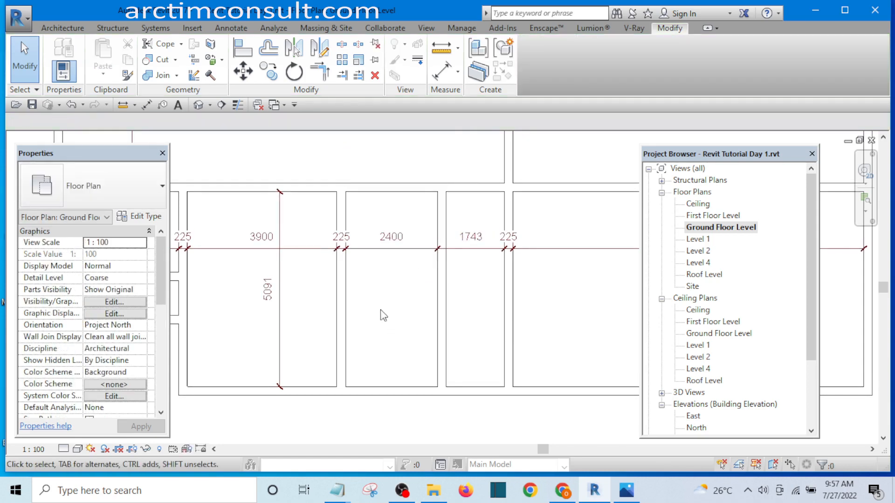
- Trim the long central vertical wall back to the middle horizontal wall, removing its portion in the lower row of rooms
scroll(383, 316, "down", 5)
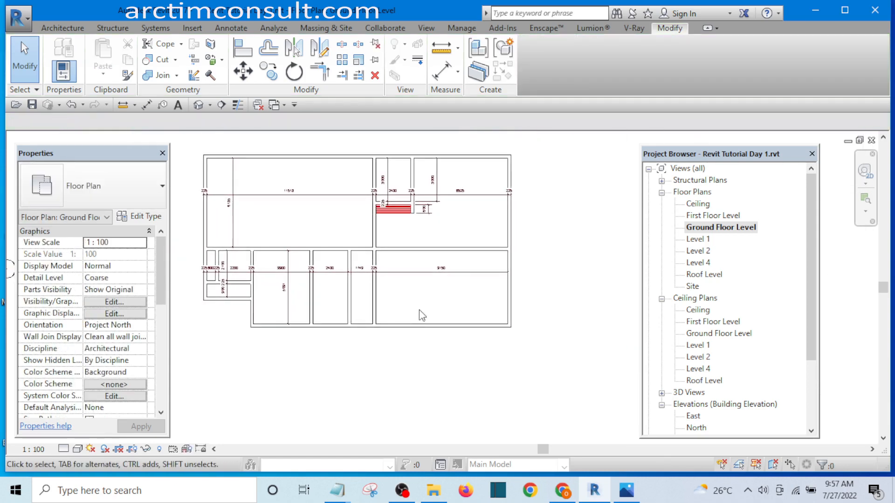
scroll(384, 287, "up", 2)
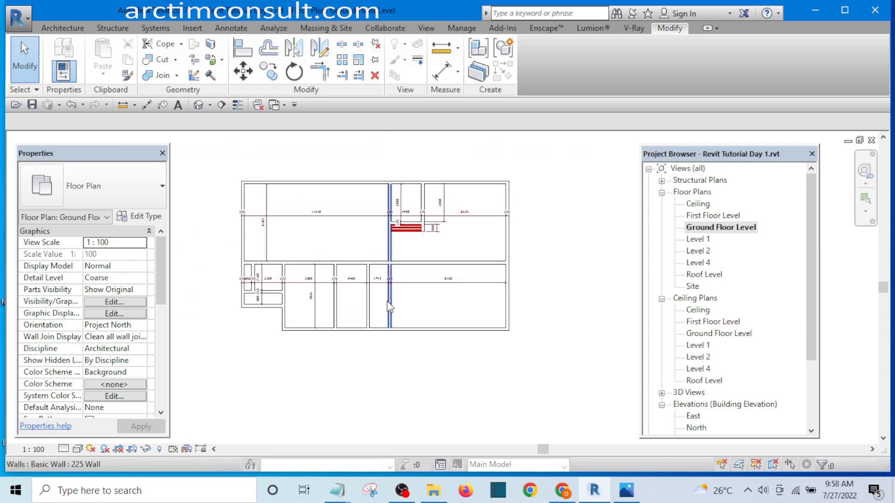
scroll(385, 306, "up", 1)
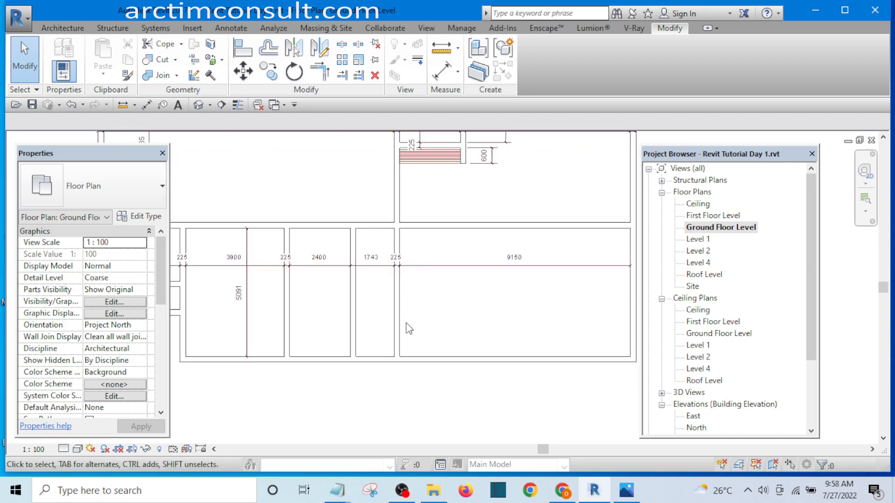
scroll(408, 328, "down", 2)
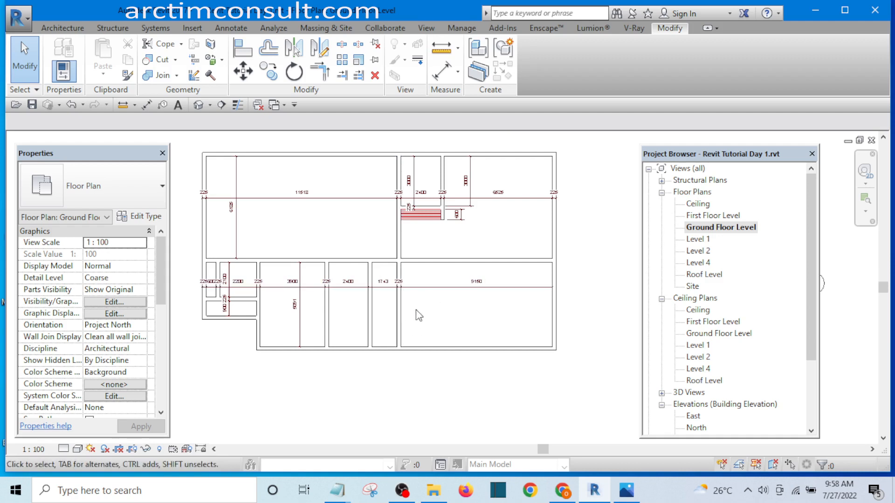
key("e")
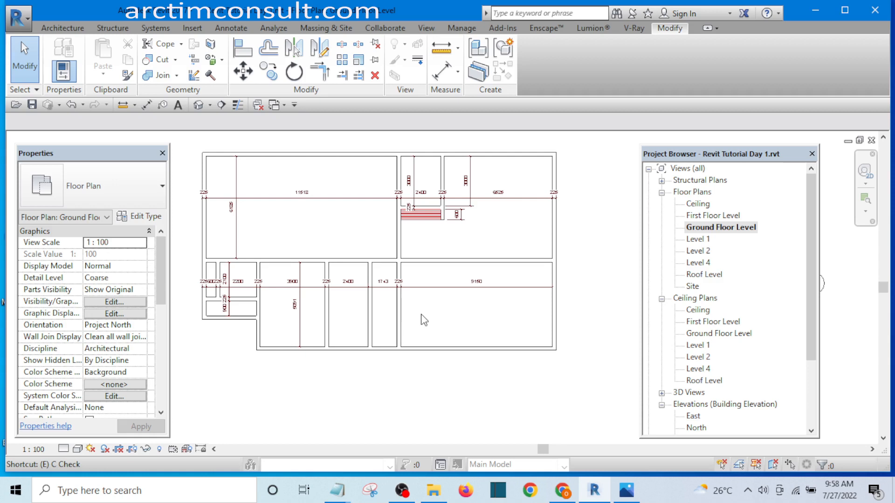
key("x")
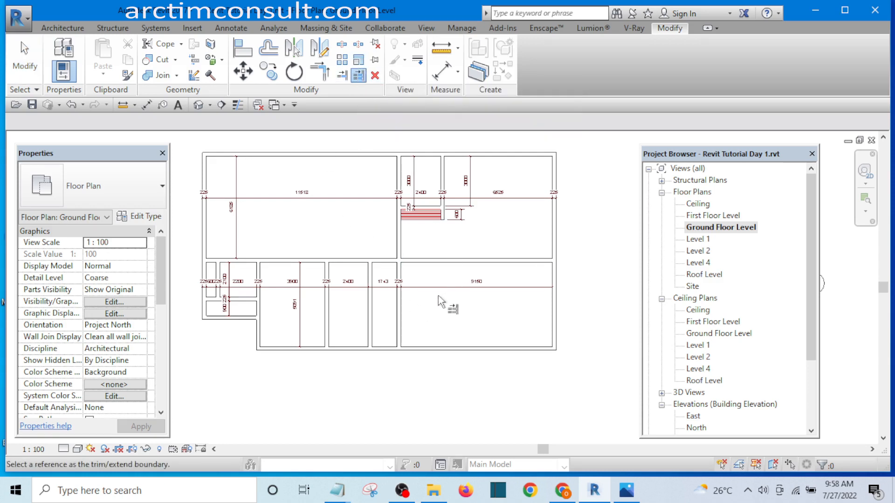
left_click(418, 263)
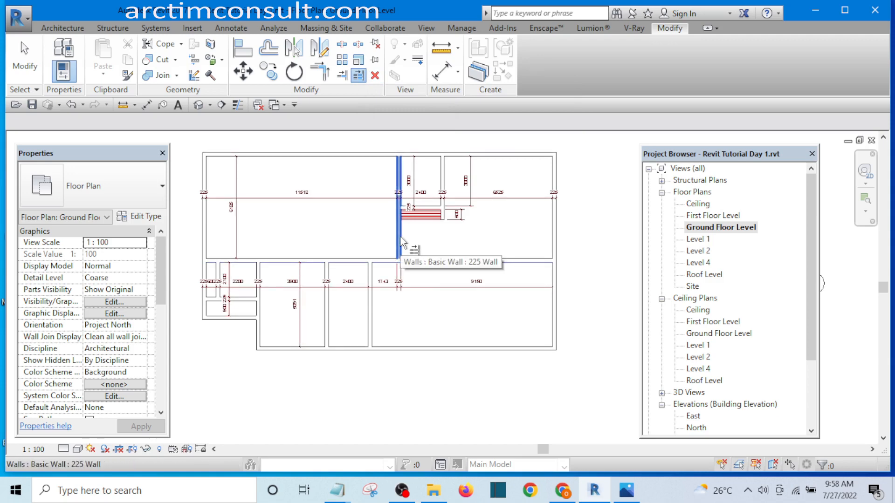
left_click(399, 249)
key("Escape")
key("Escape")
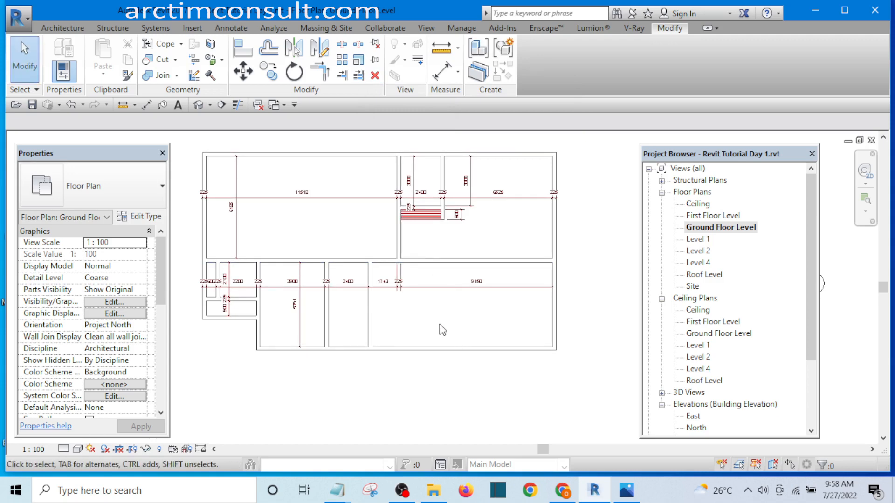
- Copy the wall on the right of the 2400 mm room into the large lower-right room, about 4798 mm clear of the right exterior wall
middle_click_drag(441, 330, 432, 293)
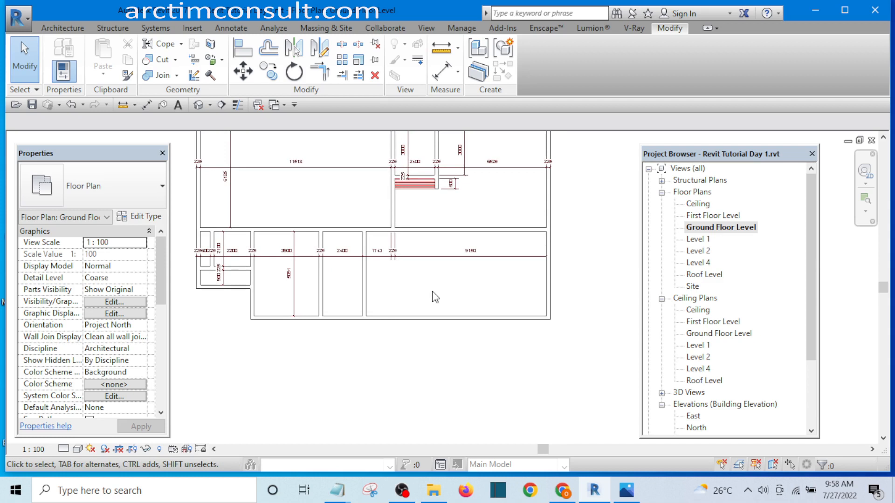
scroll(433, 292, "down", 2)
scroll(468, 283, "up", 2)
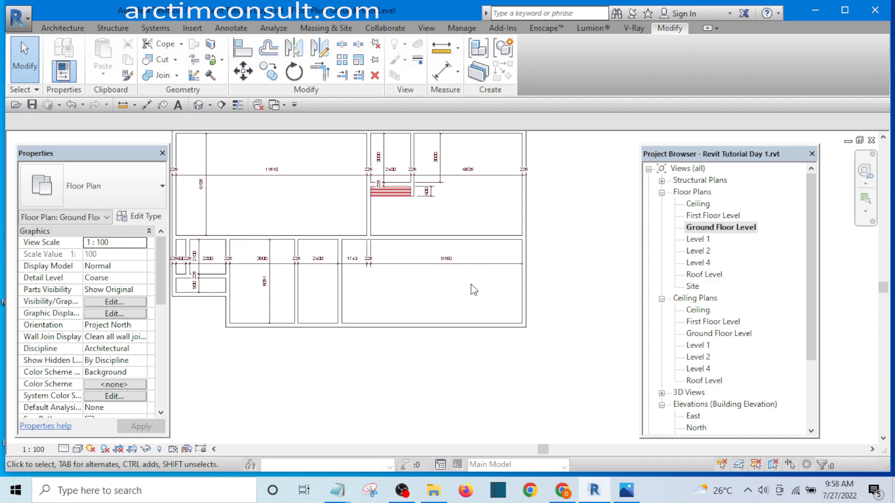
left_click(340, 295)
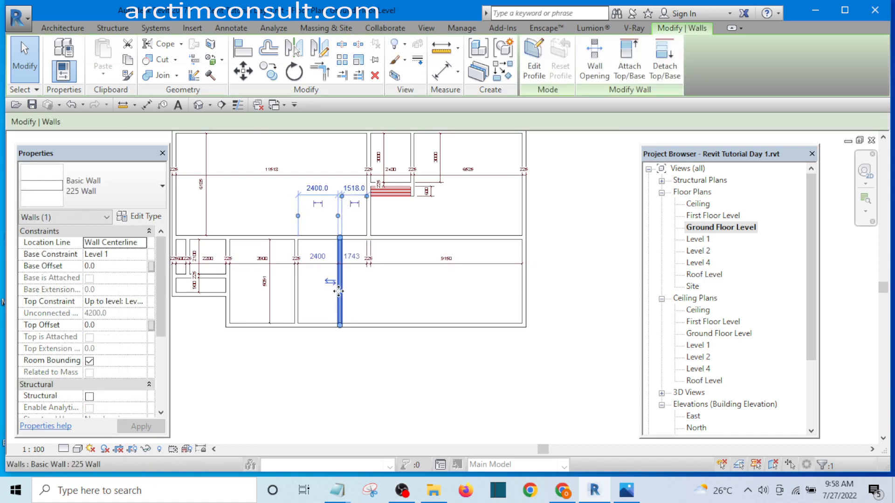
left_click_drag(341, 288, 440, 290)
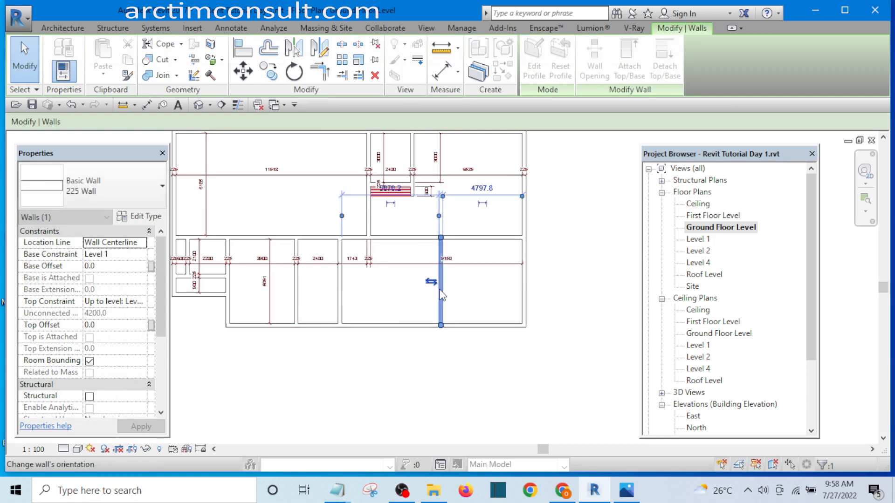
left_click(480, 300)
- Add both faces of the newly copied wall in the lower-right space to the lower horizontal dimension string
scroll(451, 304, "up", 3)
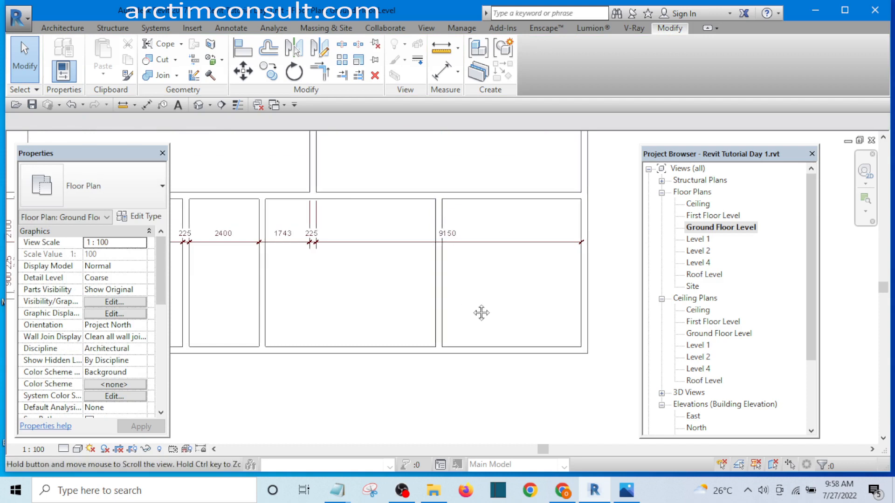
scroll(451, 304, "down", 2)
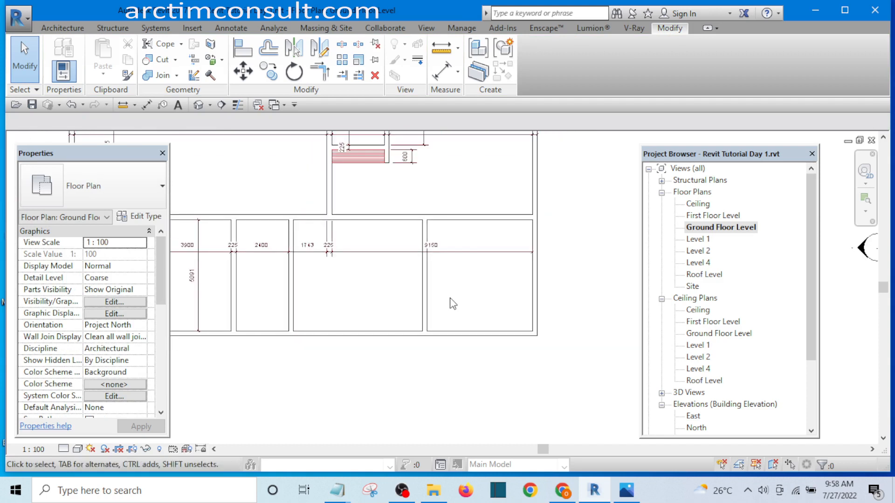
middle_click_drag(455, 304, 416, 292)
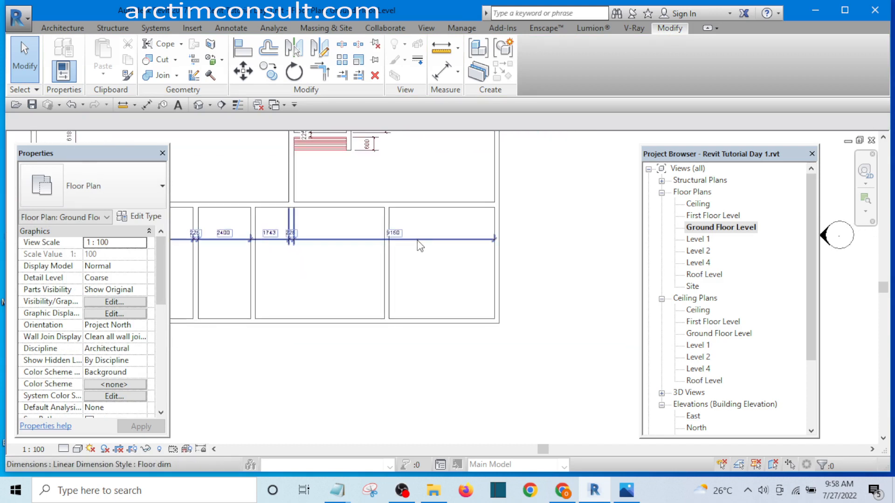
left_click(419, 240)
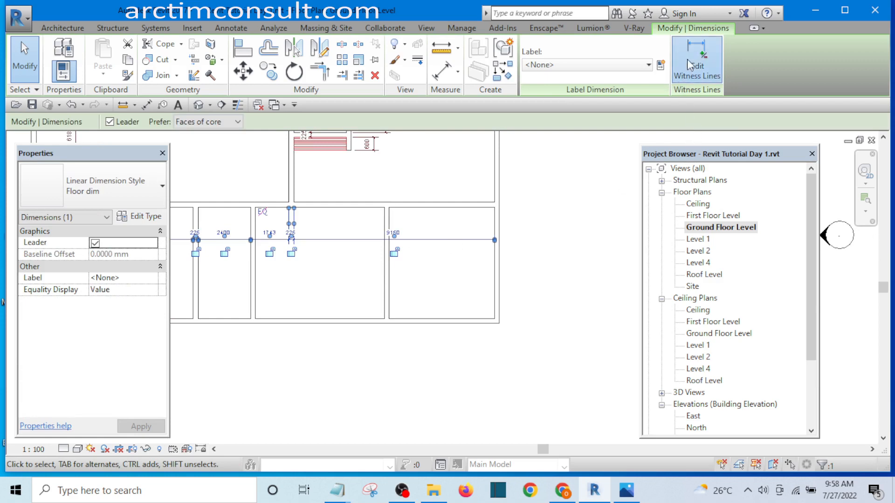
left_click(432, 257)
scroll(394, 265, "up", 2)
left_click(386, 268)
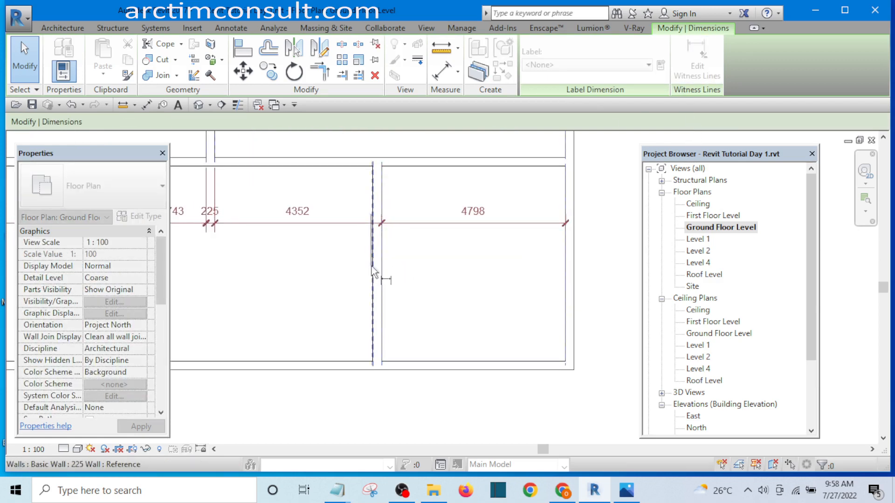
left_click(375, 269)
left_click(317, 273)
left_click(317, 273)
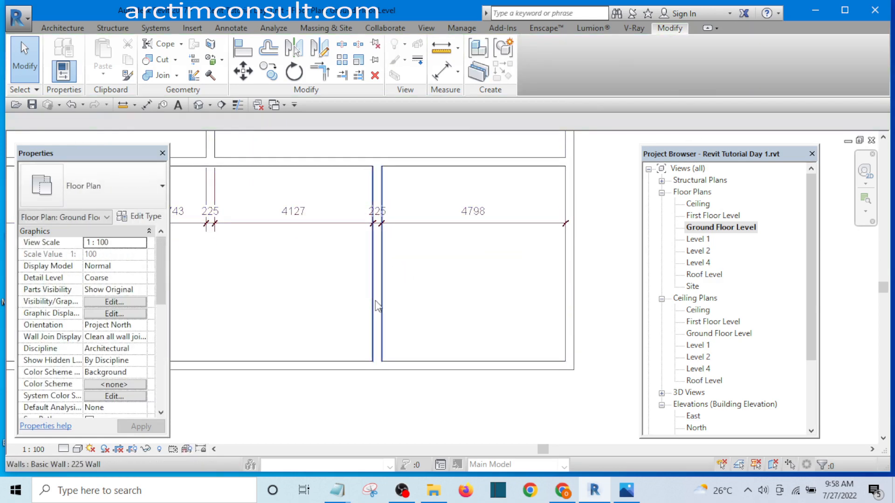
- Set the clear width of the lower-right corner room to 5200 mm by moving its left wall
left_click(378, 294)
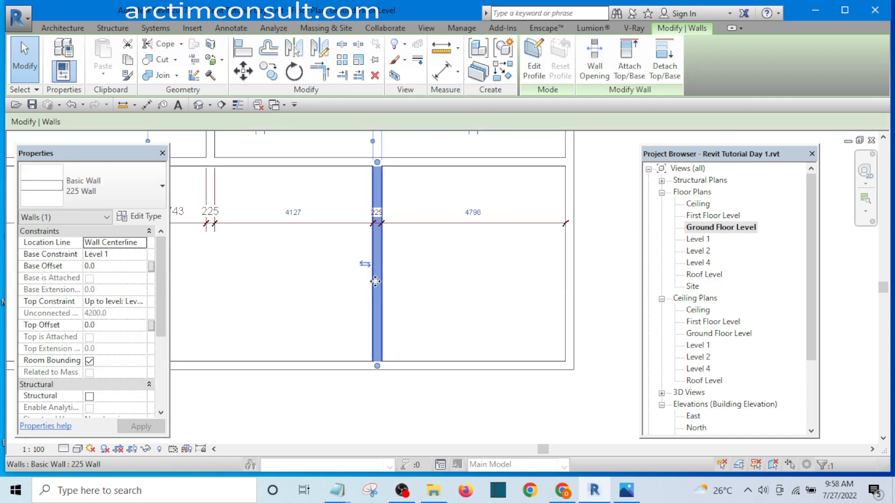
left_click(473, 213)
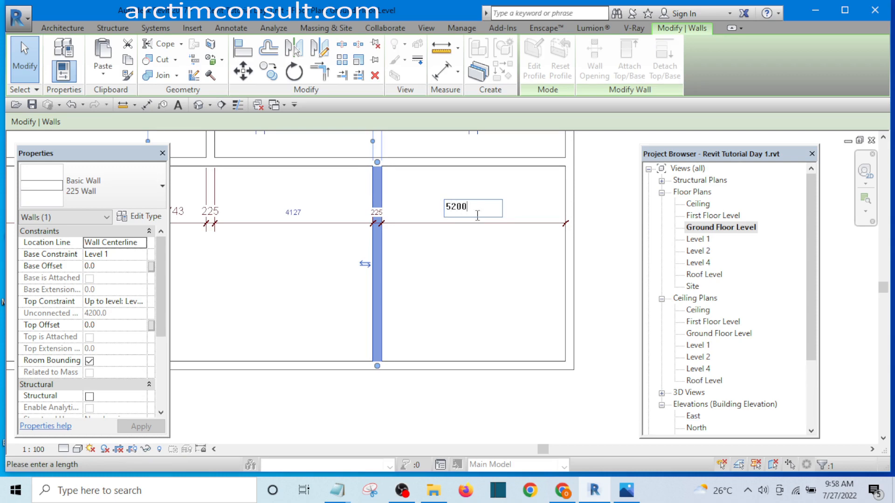
key("Return")
left_click(481, 280)
- Copy the middle horizontal wall down into the lower row of rooms, leaving about 1570 mm clear between the two walls
scroll(476, 278, "down", 5)
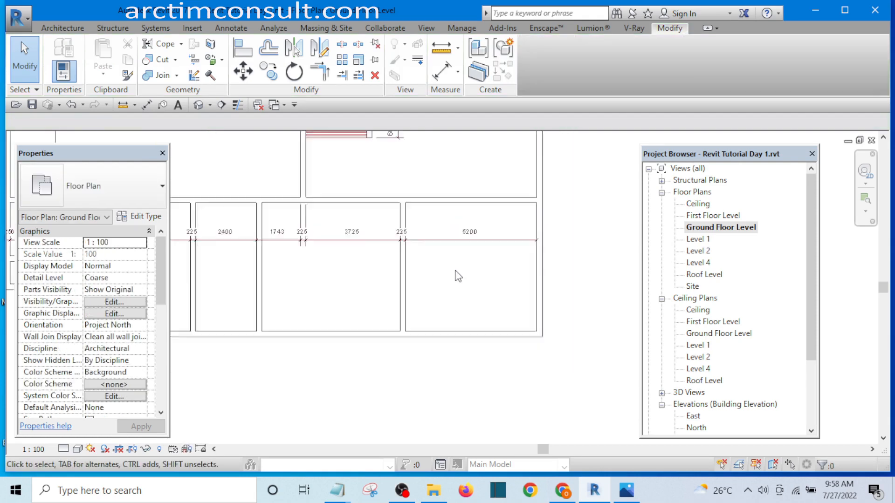
scroll(367, 237, "up", 3)
scroll(421, 286, "down", 3)
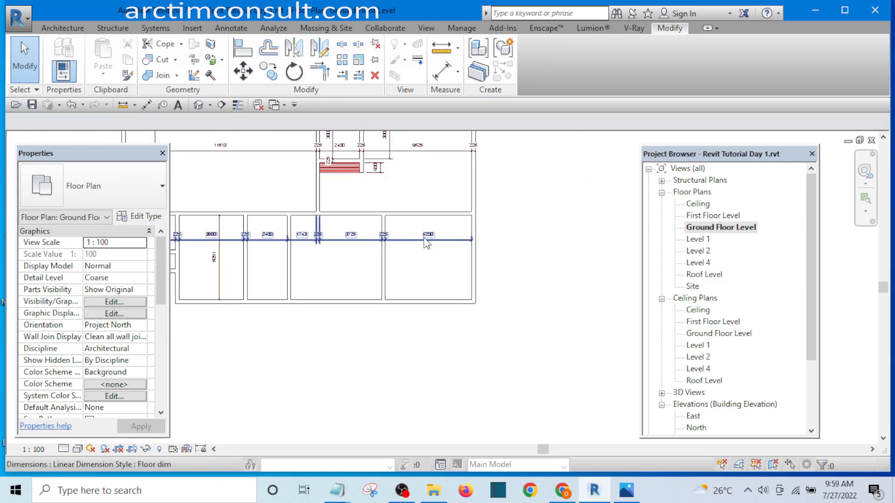
left_click(441, 211)
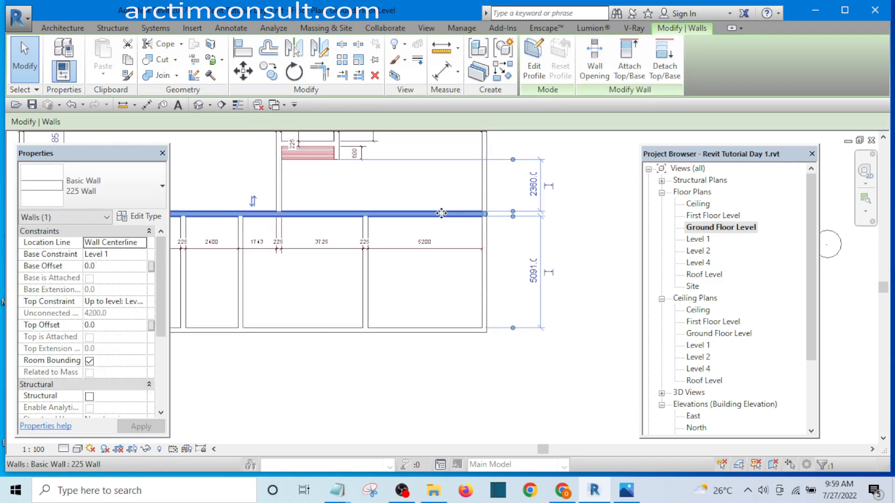
left_click_drag(442, 213, 437, 271)
- Dimension the clear distance between the middle horizontal wall and its copy inside the 5200 mm room
scroll(390, 266, "up", 2)
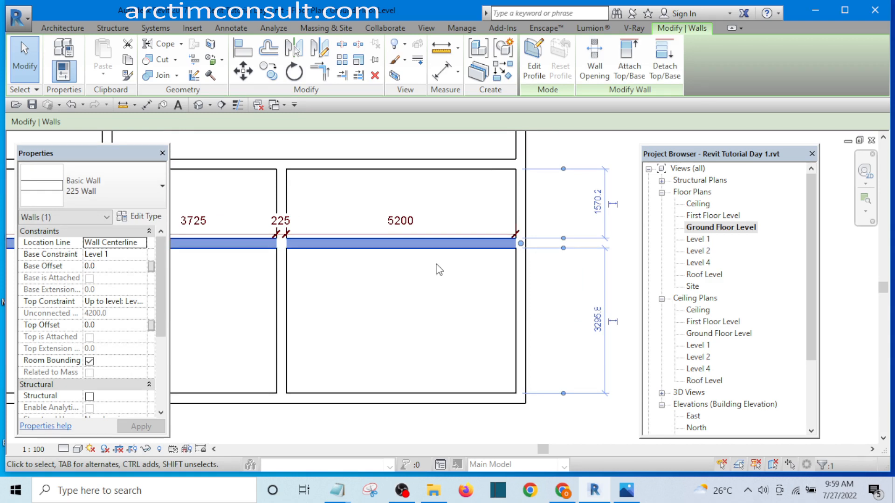
scroll(439, 269, "up", 1)
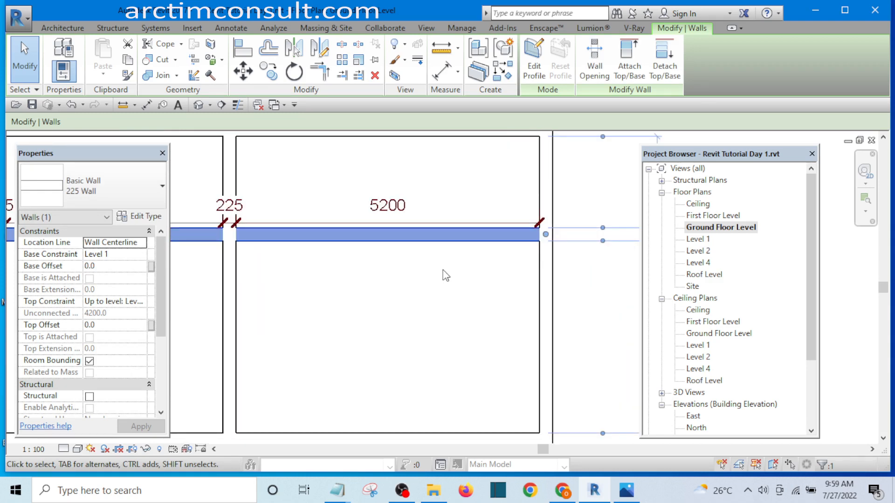
key("d")
key("i")
scroll(395, 175, "up", 1)
middle_click_drag(401, 183, 407, 242)
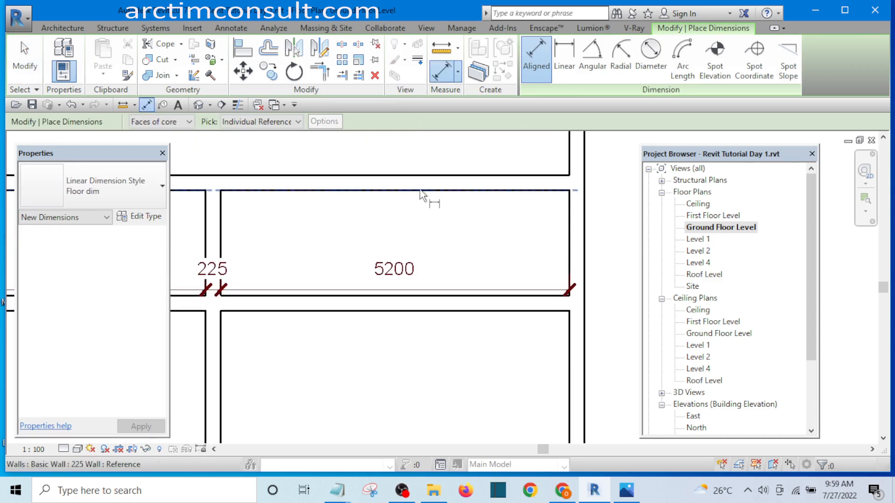
left_click(420, 191)
scroll(441, 298, "up", 1)
left_click(442, 296)
left_click(487, 223)
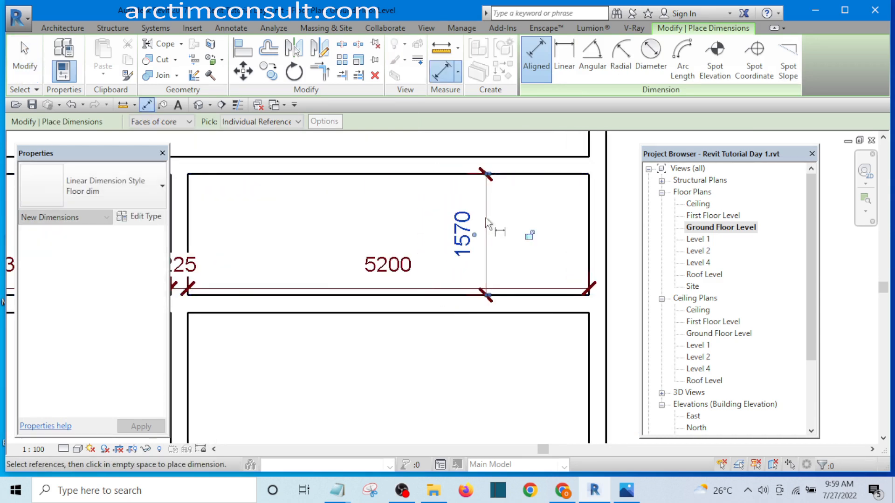
key("Escape")
- Set the clear distance between the two horizontal walls to 1200 mm by moving the copied lower wall
left_click(337, 304)
left_click(468, 231)
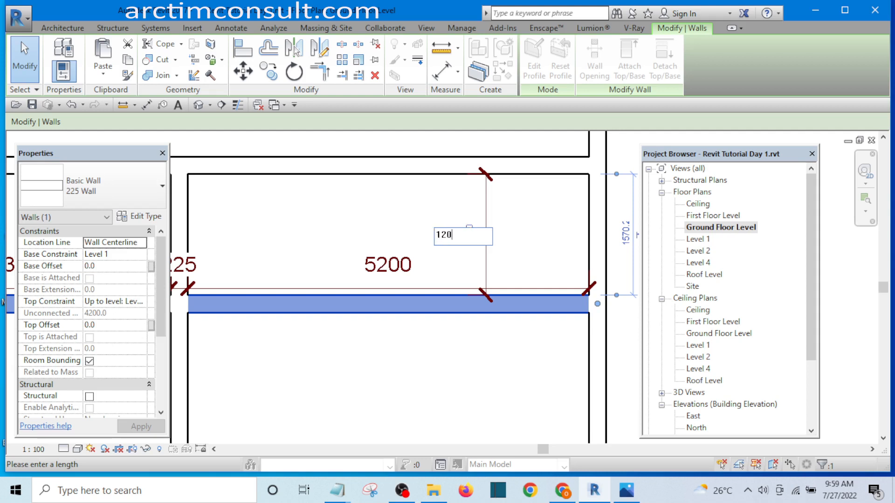
key("Return")
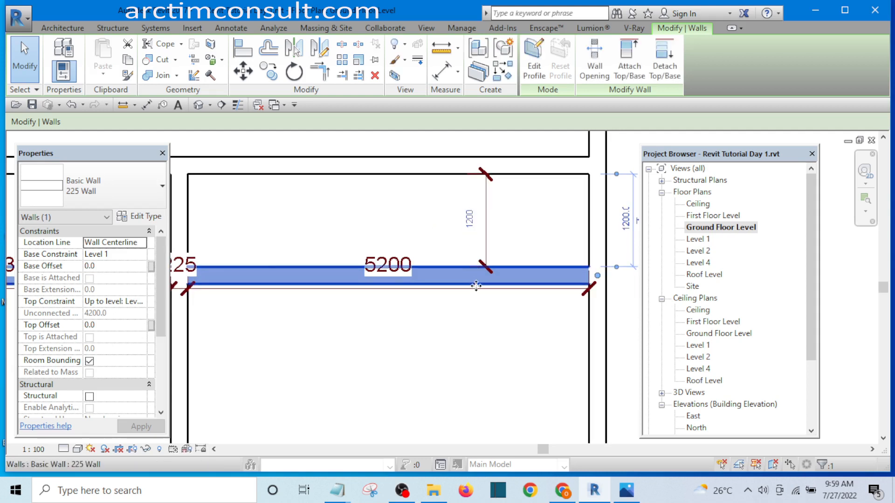
scroll(473, 288, "down", 1)
key("Escape")
- Copy the 5200 mm room's left vertical wall to the right, about 3005 mm clear of the right exterior wall
middle_click_drag(358, 269, 407, 288)
left_click(326, 258)
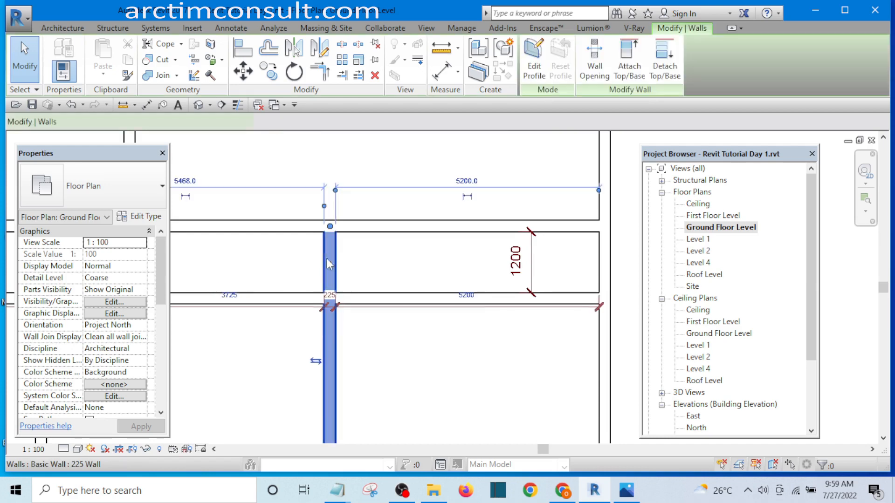
left_click_drag(456, 244, 447, 254)
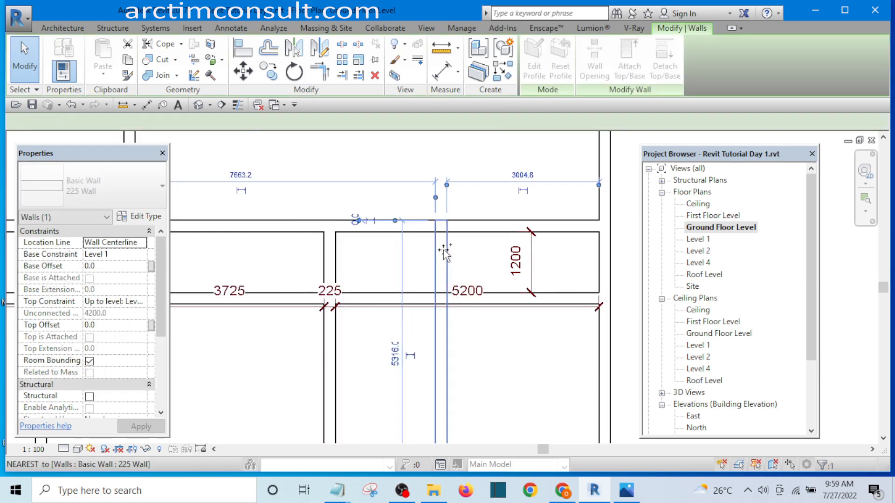
left_click(475, 264)
middle_click_drag(473, 260, 427, 231)
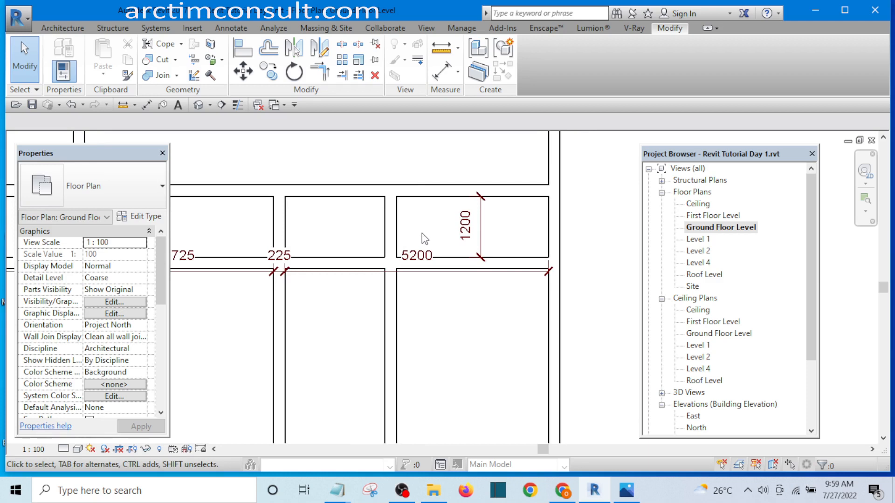
- Trim the copied vertical wall and the horizontal wall into a corner enclosing the small 1200 mm deep room
key("a")
key("l")
scroll(419, 235, "down", 2)
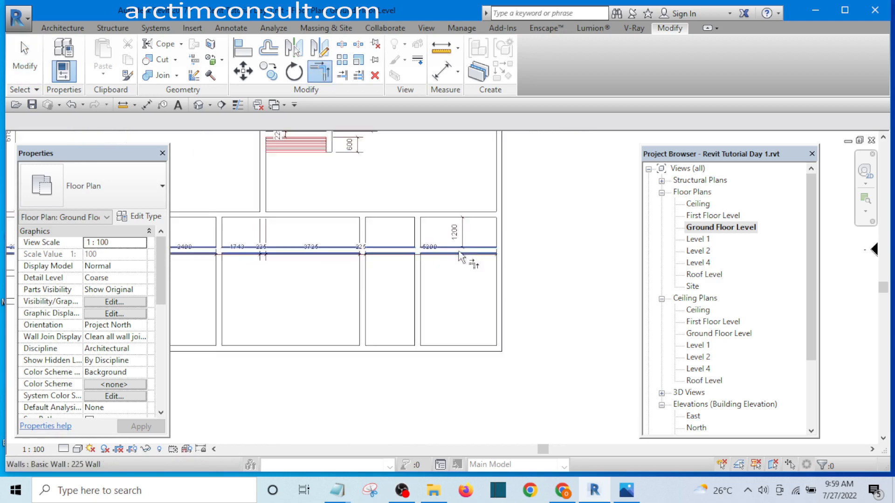
scroll(412, 233, "up", 1)
left_click(412, 236)
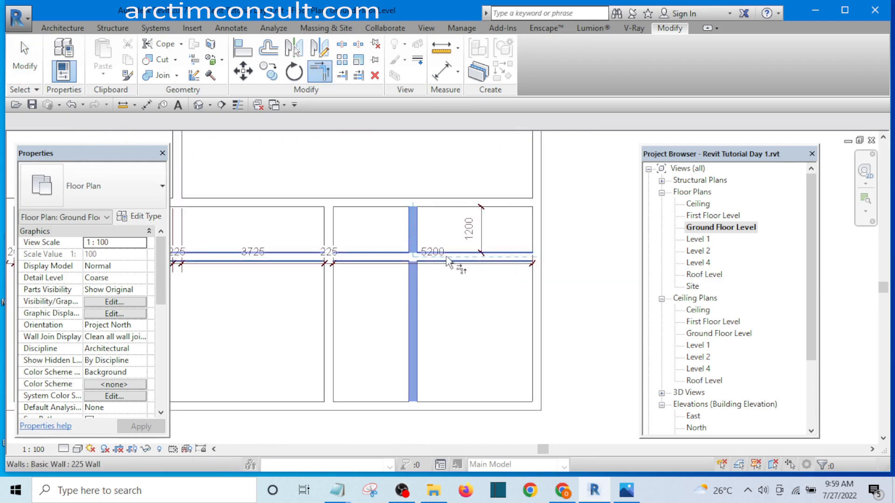
left_click(446, 258)
scroll(446, 257, "down", 3)
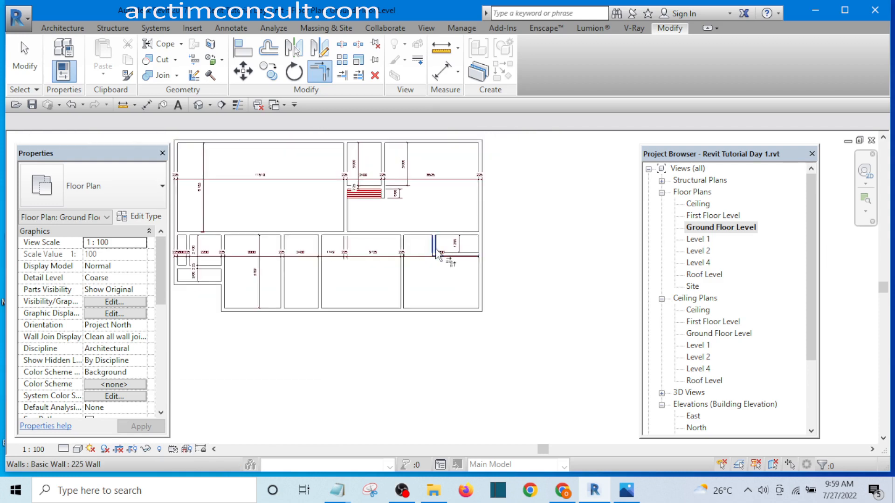
scroll(436, 254, "up", 5)
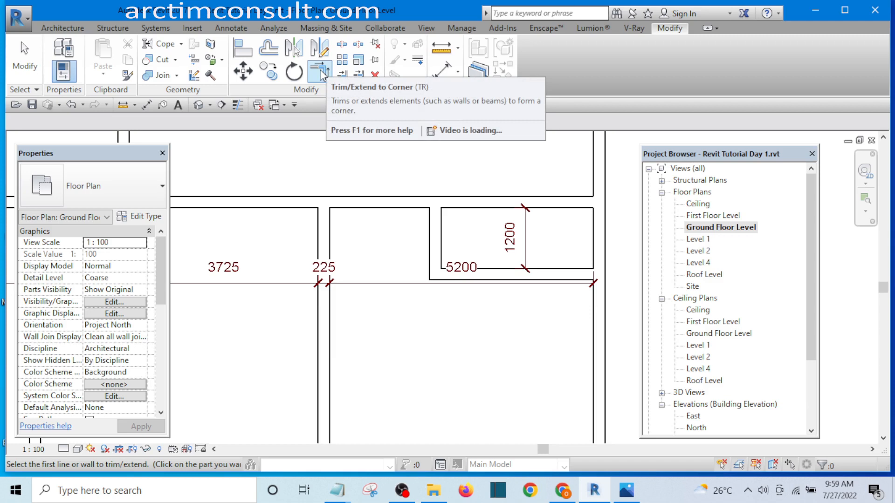
key("Escape")
key("Escape")
- Copy the lower exterior wall upward inside the building, leaving about 1170 mm clear between the two walls
middle_click_drag(506, 301, 464, 217)
scroll(463, 225, "down", 3)
scroll(462, 241, "up", 3)
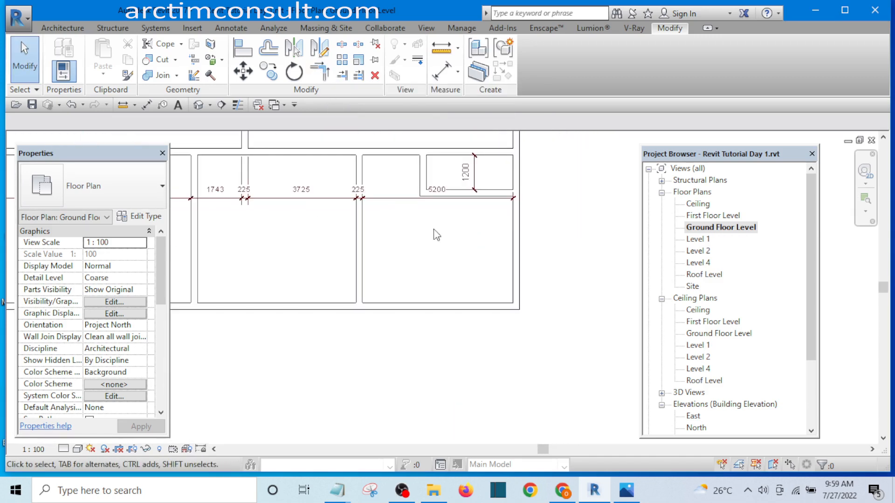
scroll(427, 247, "down", 5)
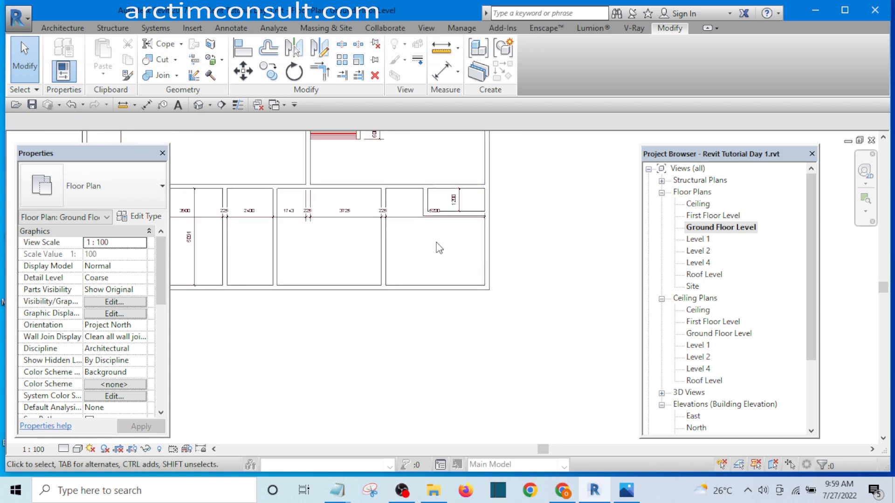
middle_click_drag(439, 248, 391, 256)
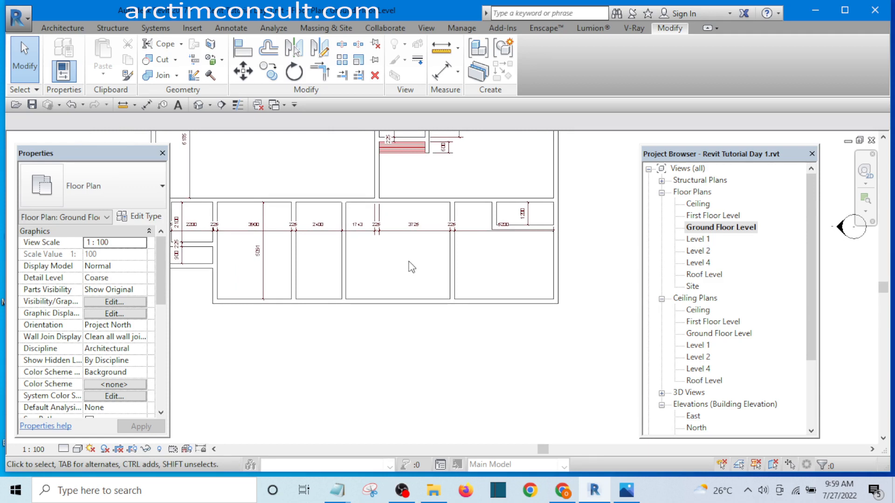
scroll(342, 271, "up", 2)
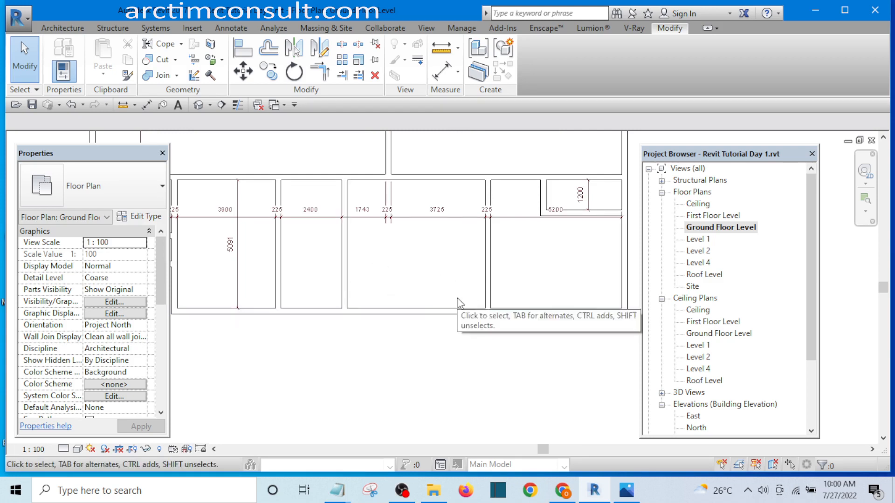
scroll(468, 280, "down", 2)
scroll(410, 304, "up", 3)
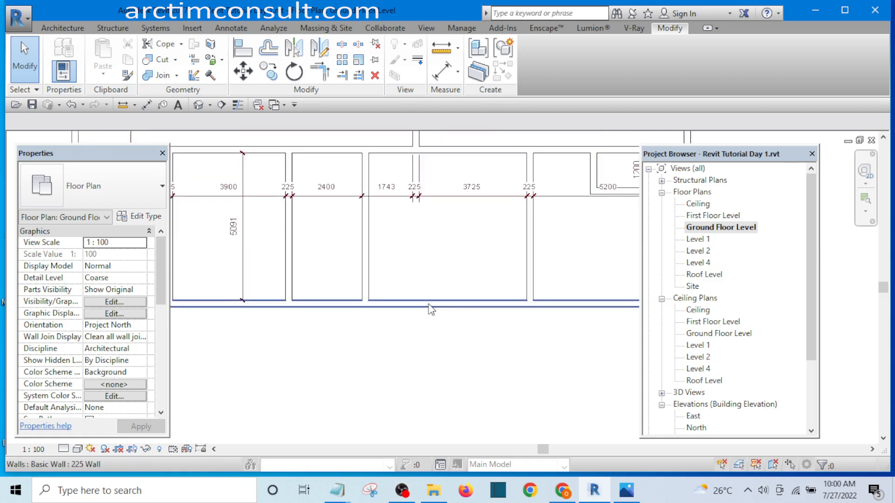
left_click(450, 301)
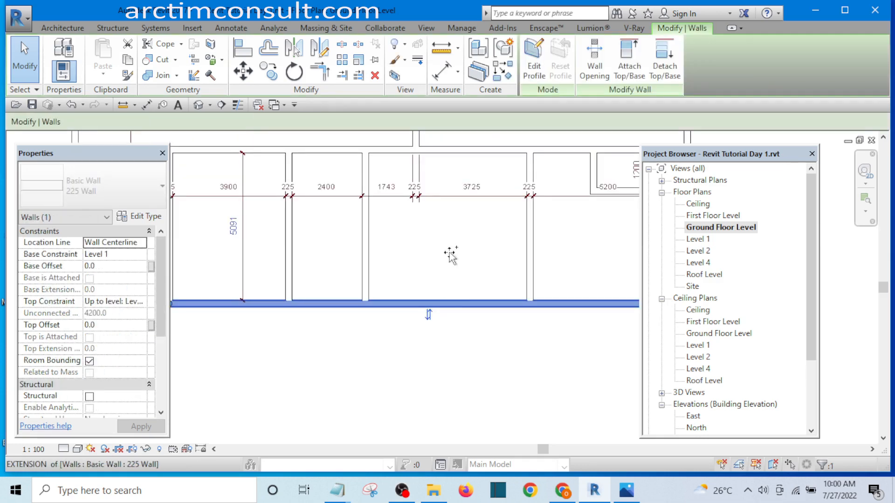
left_click_drag(450, 303, 448, 263)
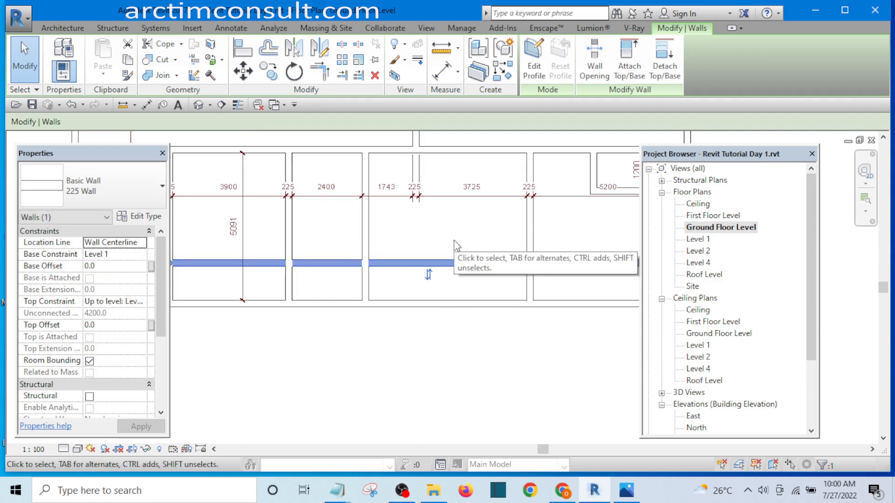
- Dimension the clear distance between the copied horizontal wall and the lower exterior wall
key("d")
key("i")
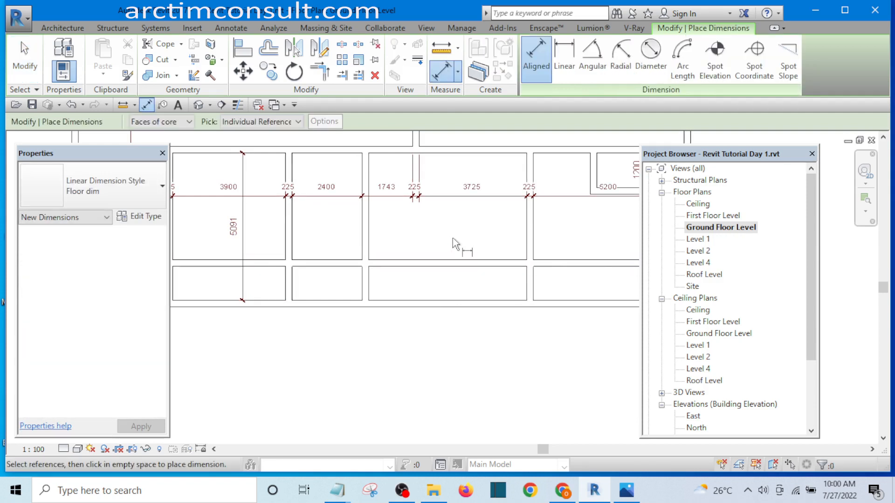
scroll(435, 271, "up", 1)
scroll(435, 271, "up", 1)
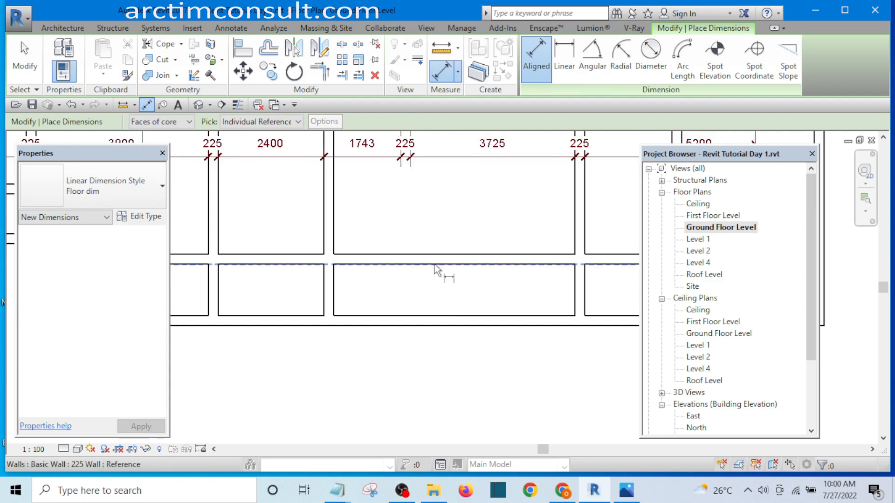
left_click(435, 267)
scroll(436, 268, "up", 2)
left_click(441, 318)
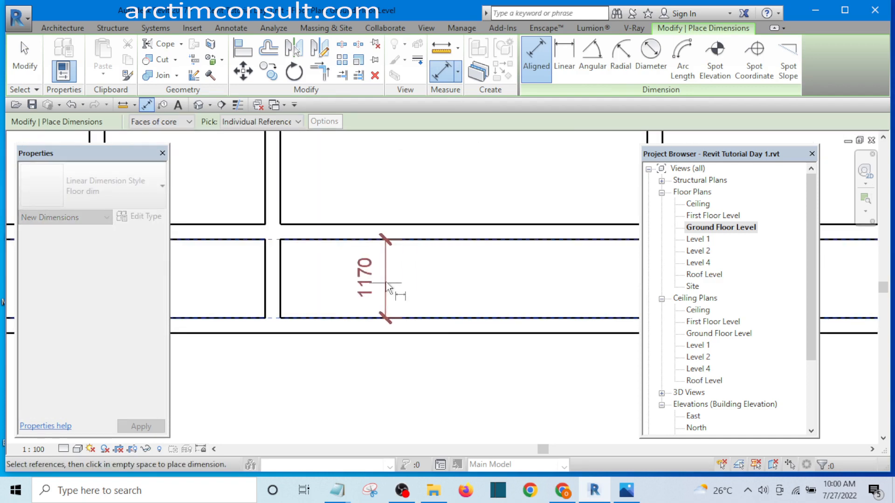
left_click(391, 291)
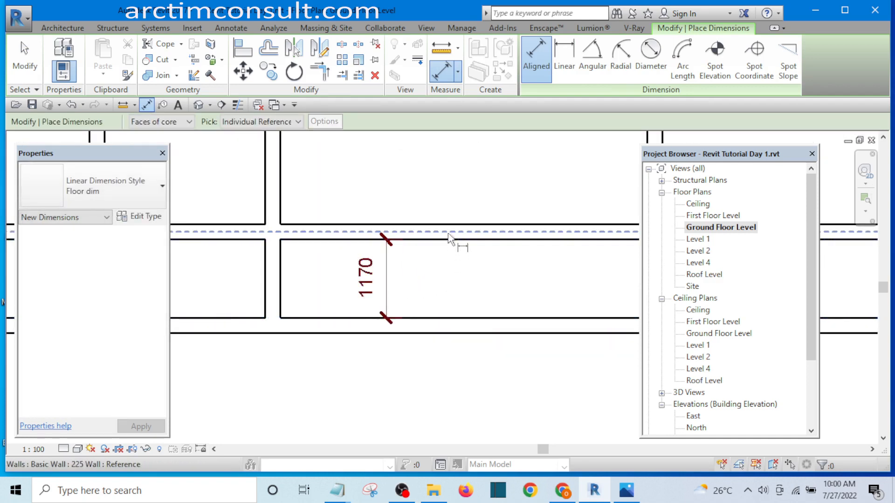
key("Escape")
key("Escape")
- Set the clear distance between the copied horizontal wall and the lower exterior wall to 1200 mm
left_click(442, 233)
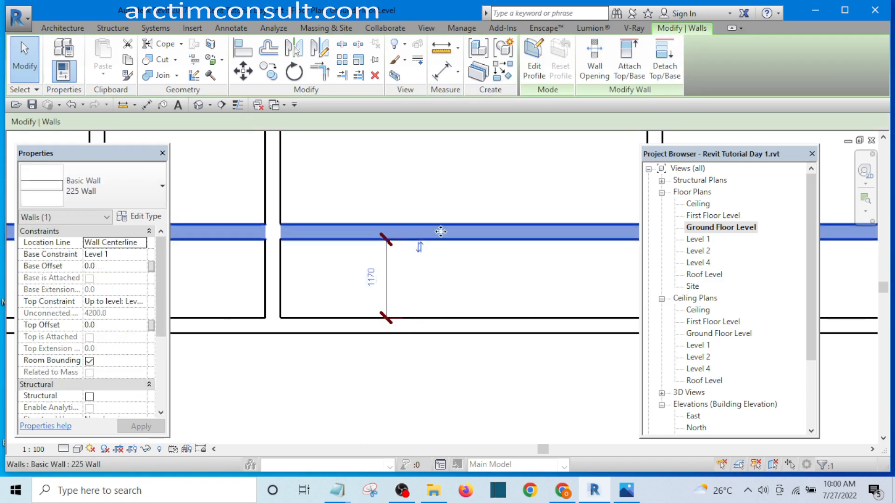
left_click(375, 275)
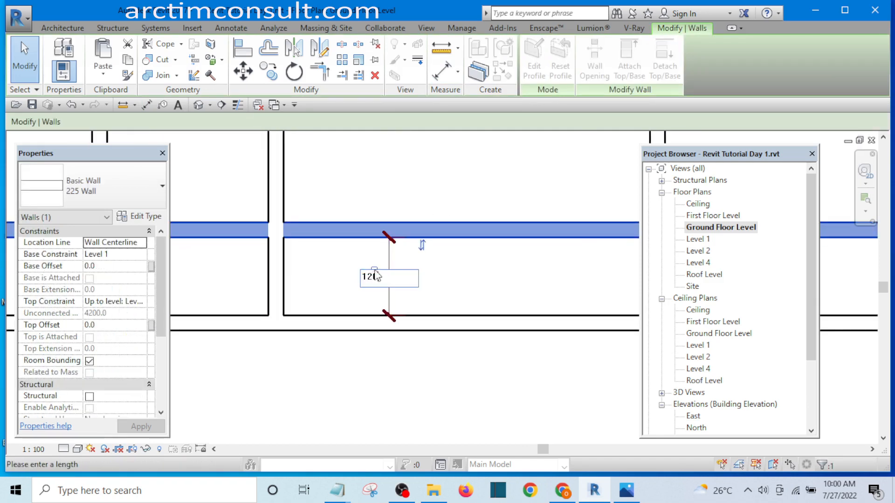
key("Return")
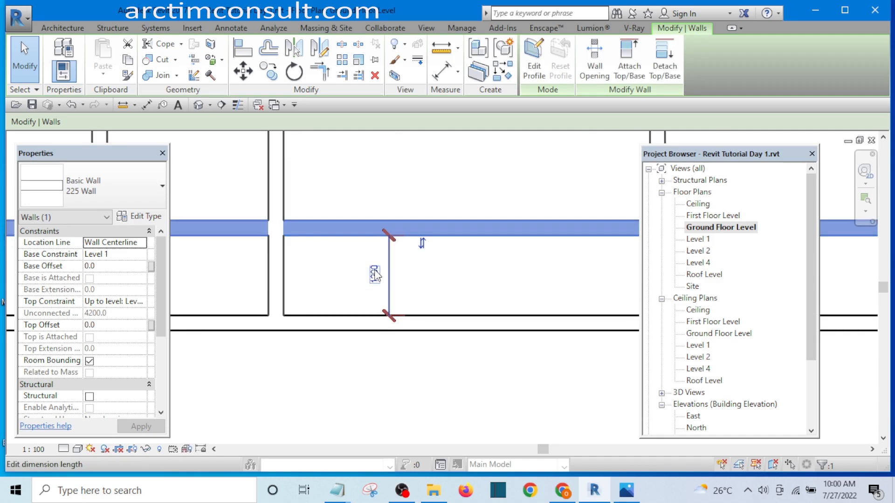
left_click(484, 277)
scroll(424, 275, "down", 3)
scroll(363, 272, "down", 2)
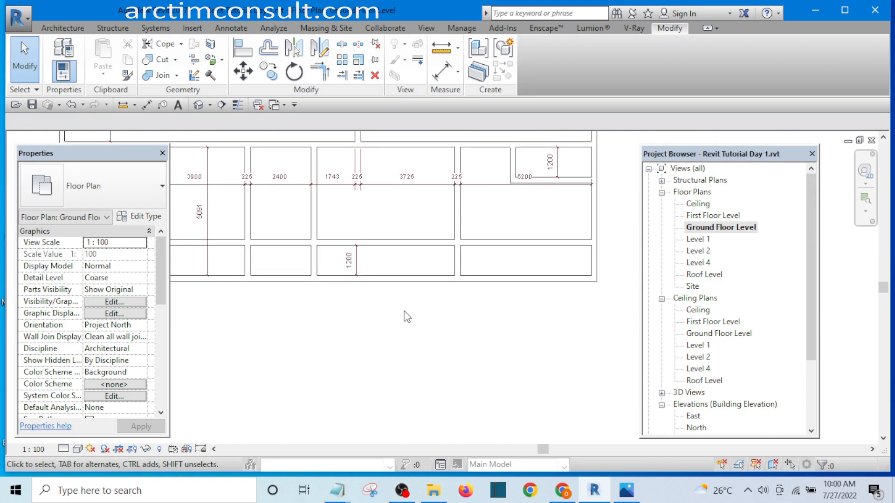
- Copy the vertical wall at the right end of the 3725 span leftward, leaving about 2080 mm clear
scroll(355, 266, "up", 3)
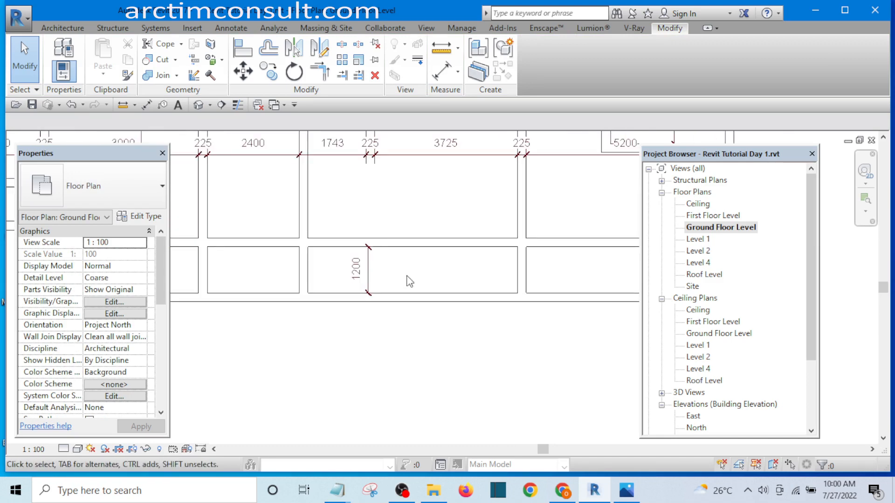
left_click(524, 273)
left_click_drag(522, 273, 434, 276)
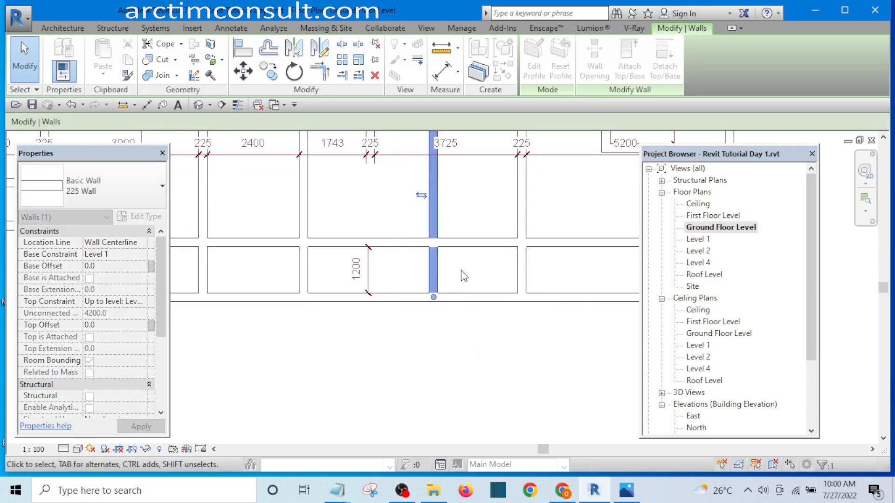
left_click(463, 275)
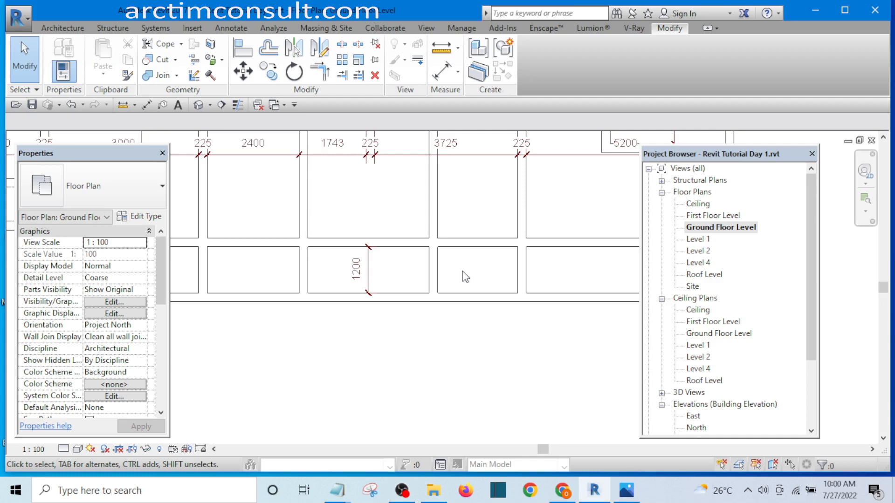
- Dimension the clear width between the copied vertical wall and its original within the lower strip
middle_click_drag(465, 302, 457, 345)
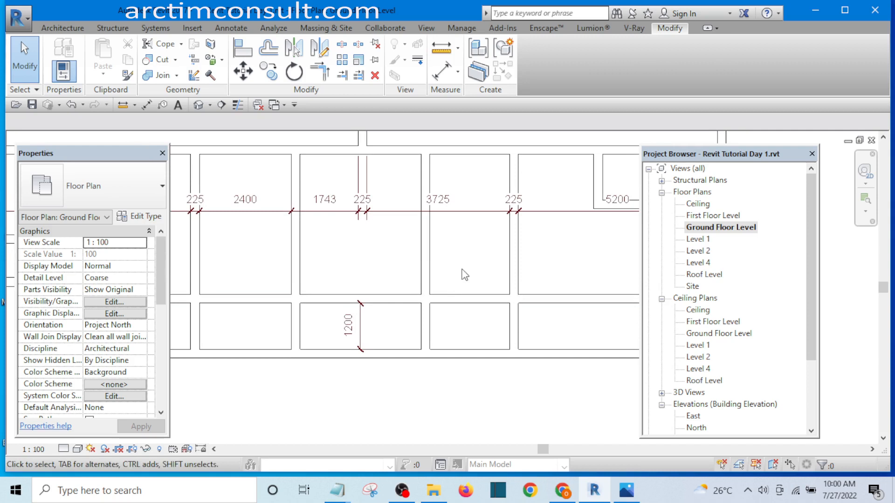
key("d")
key("i")
scroll(429, 323, "up", 1)
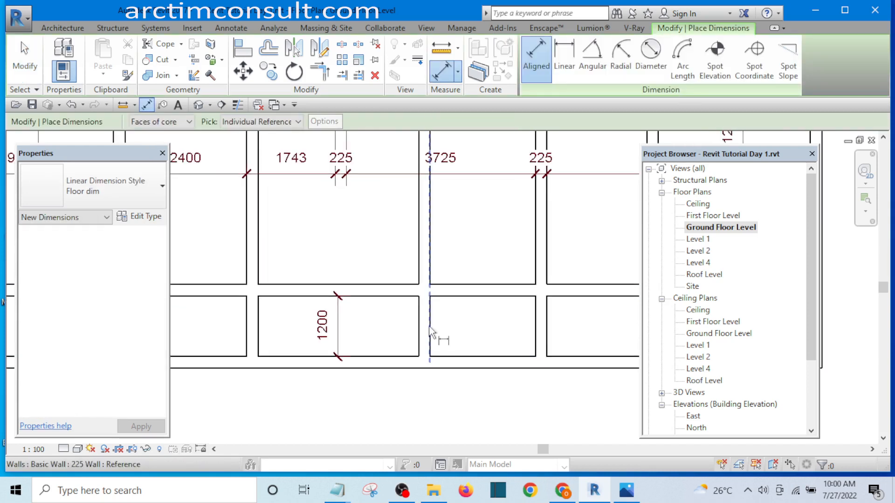
left_click(429, 324)
scroll(528, 324, "up", 1)
left_click(533, 326)
left_click(480, 326)
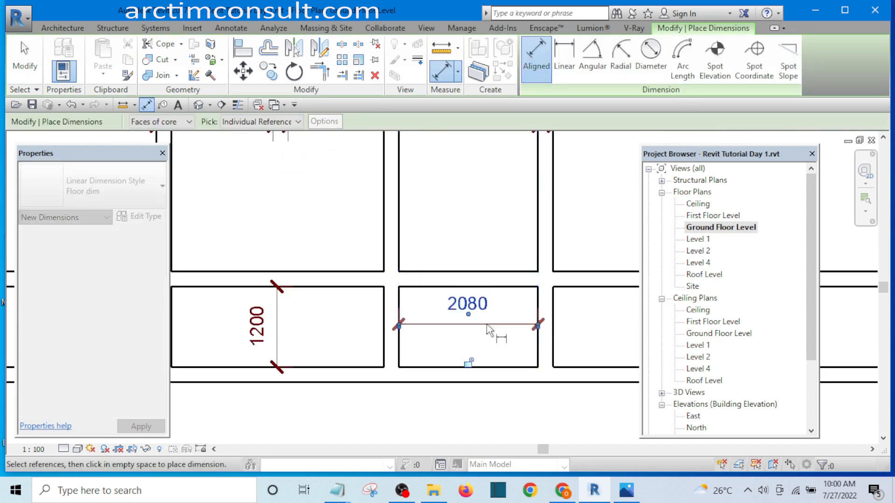
key("Escape")
key("Escape")
- Move the copied vertical wall by setting its clear distance from the original wall to 1800 mm
left_click(396, 227)
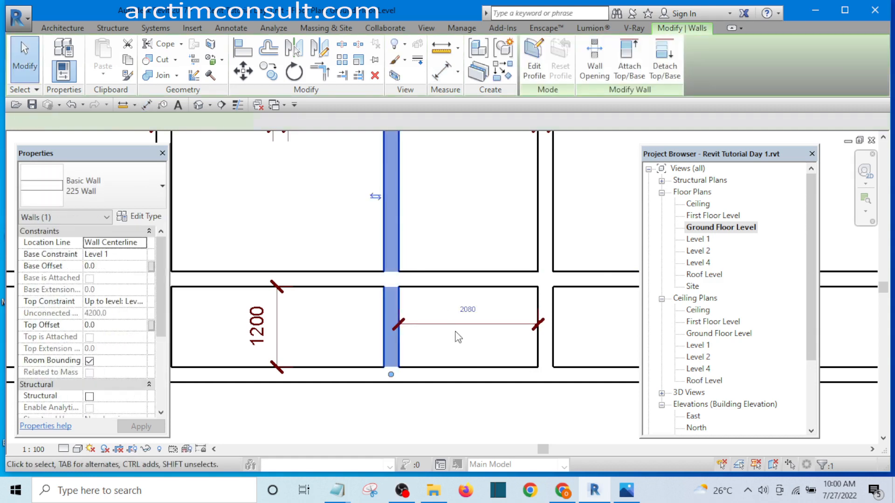
left_click(468, 307)
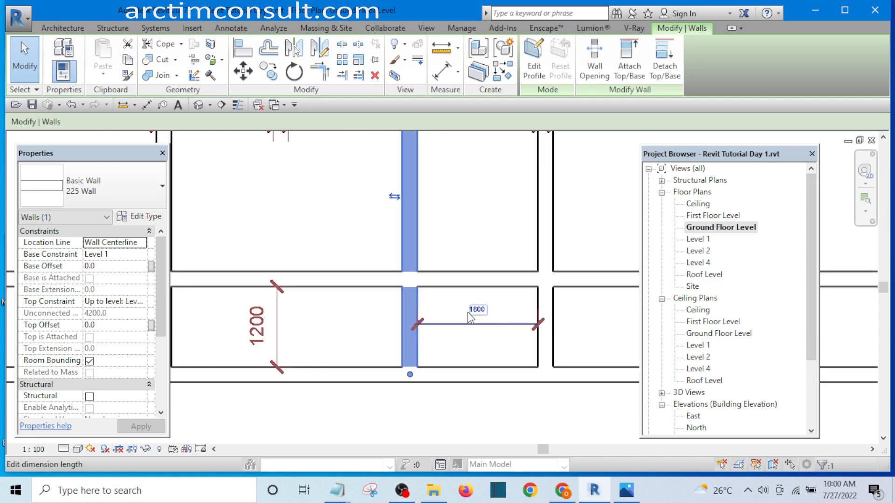
key("Return")
left_click(482, 219)
- Copy the interior horizontal wall above the 1200 mm strip upward by about 1095 mm
scroll(480, 301, "down", 2)
scroll(480, 300, "up", 1)
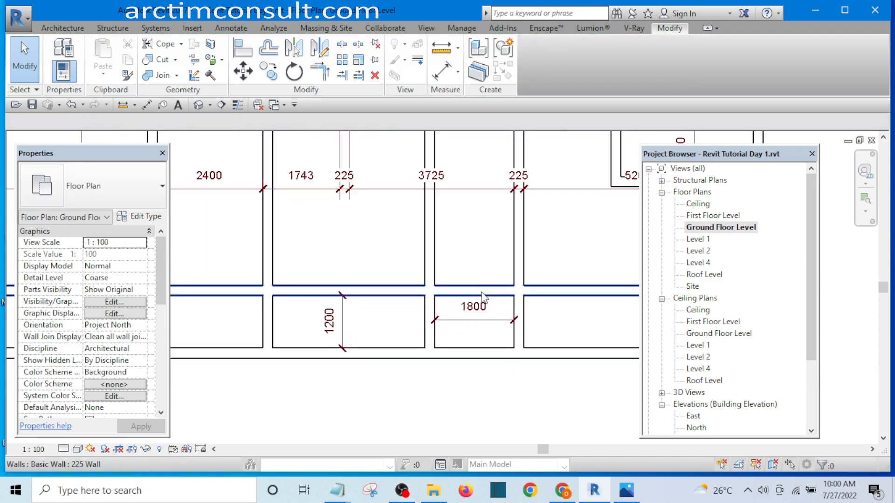
left_click(480, 295)
left_click_drag(484, 295, 484, 246)
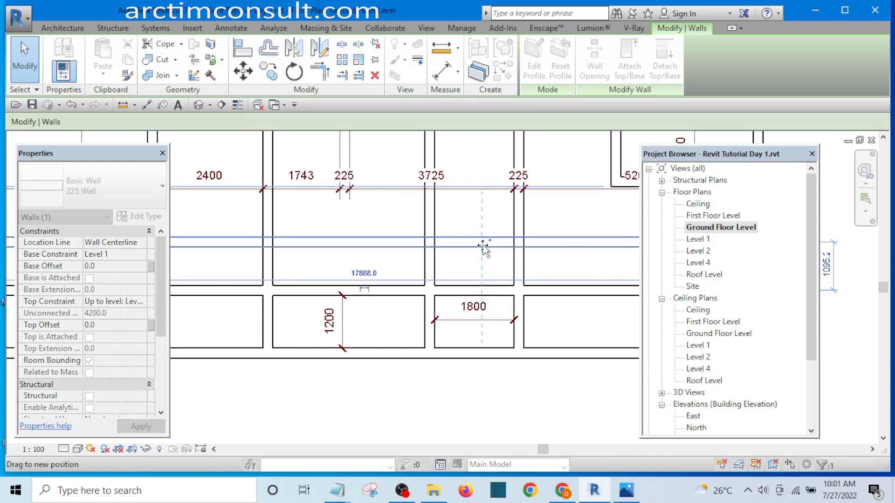
scroll(527, 274, "down", 3)
scroll(529, 254, "up", 1)
scroll(529, 254, "up", 1)
left_click(525, 242)
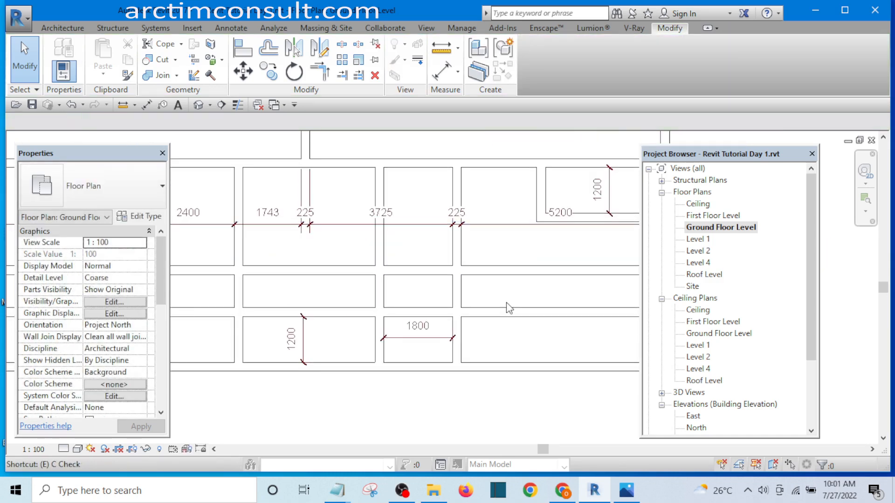
- Trim the new horizontal wall with Trim/Extend Multiple, keeping only the segment between the two vertical walls 1800 mm apart
left_click(447, 273)
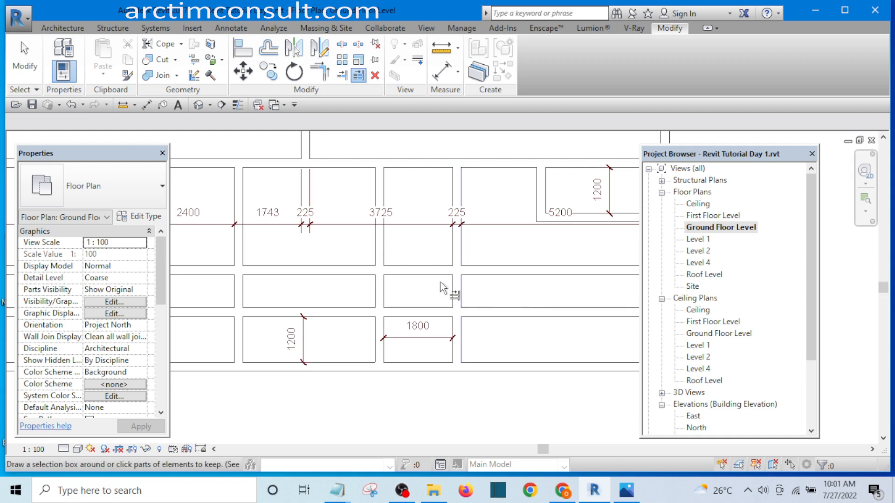
scroll(380, 291, "up", 1)
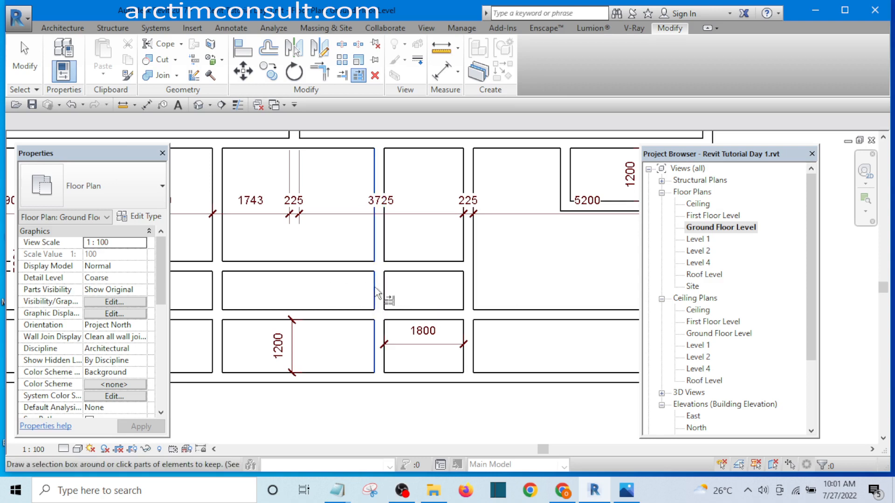
scroll(418, 282, "down", 2)
scroll(418, 278, "down", 2)
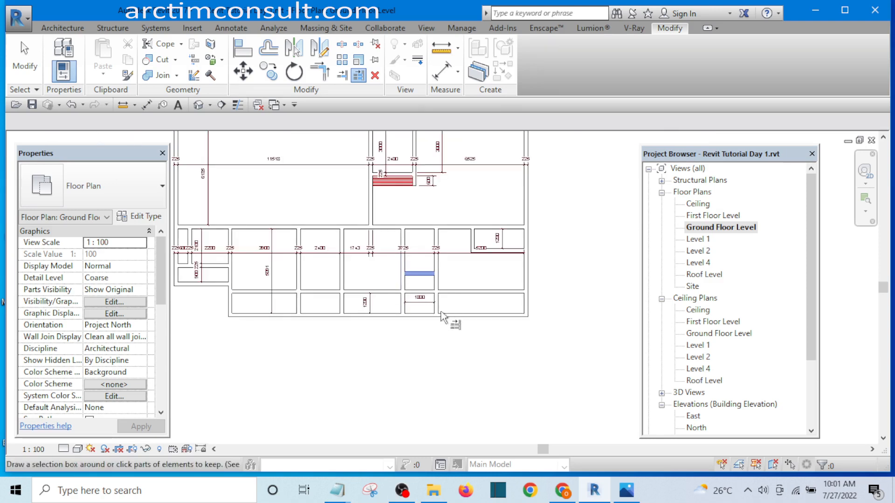
scroll(364, 337, "up", 2)
middle_click_drag(372, 347, 419, 361)
scroll(416, 312, "down", 3)
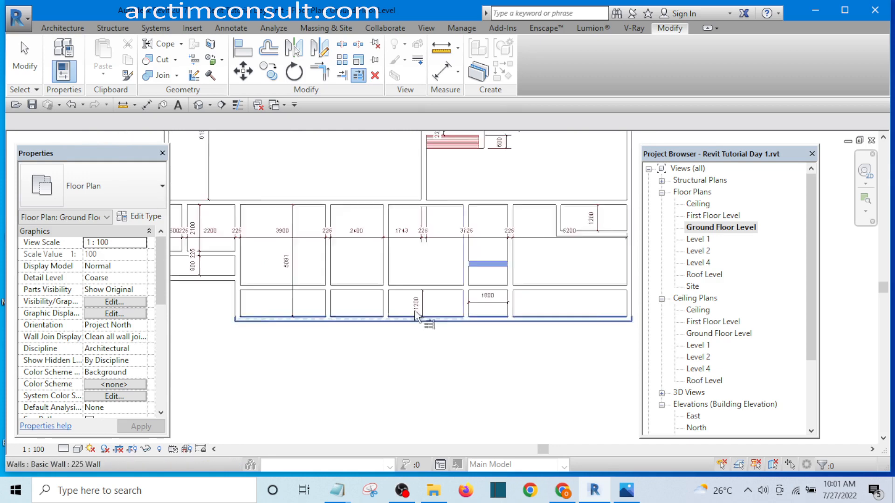
scroll(539, 264, "up", 3)
left_click(531, 270)
scroll(473, 322, "up", 2)
scroll(474, 326, "up", 1)
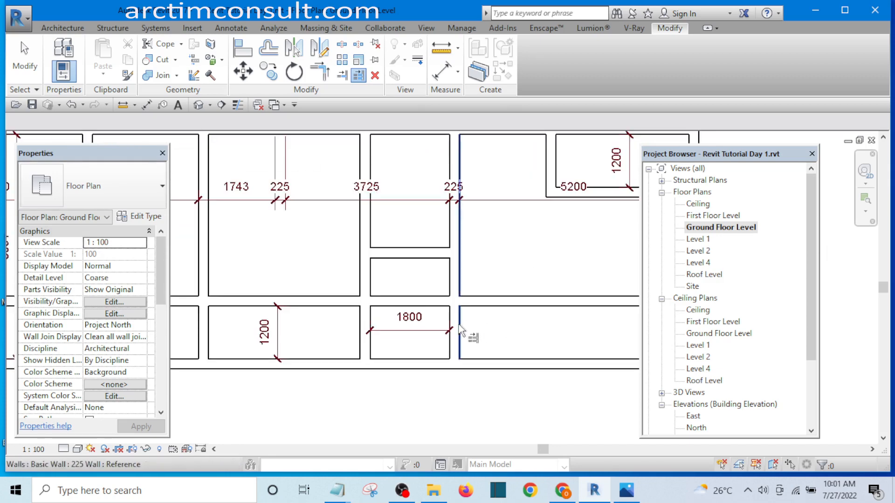
- Trim the horizontal wall above the 1200 mm strip back to the vertical wall left of the 1800 mm room, removing its right-hand part
scroll(493, 310, "down", 2)
scroll(521, 312, "up", 1)
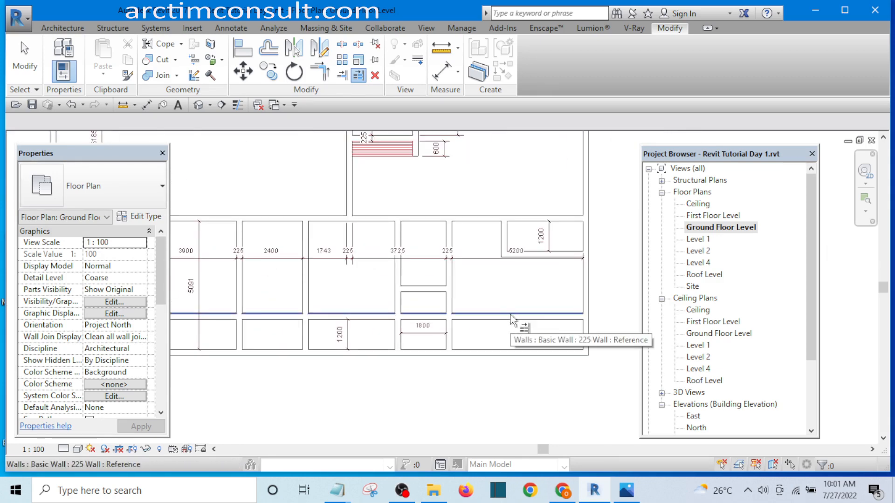
scroll(401, 326, "up", 3)
scroll(398, 332, "up", 1)
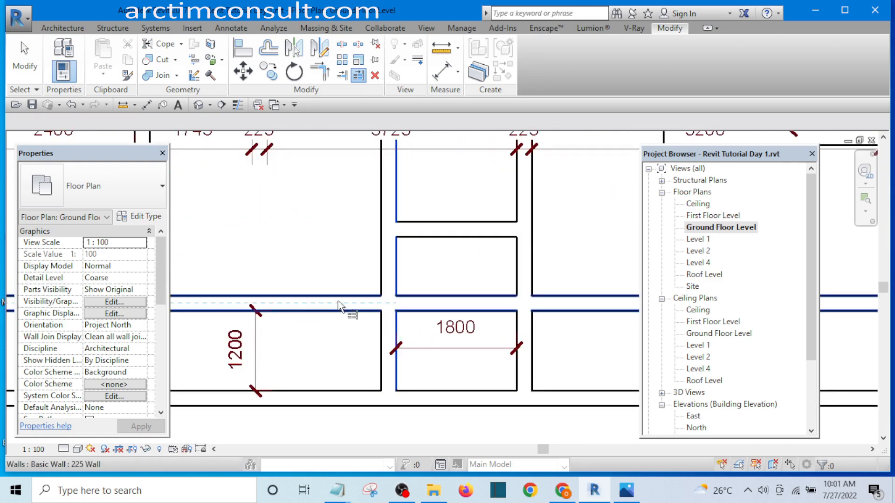
scroll(337, 300, "down", 6)
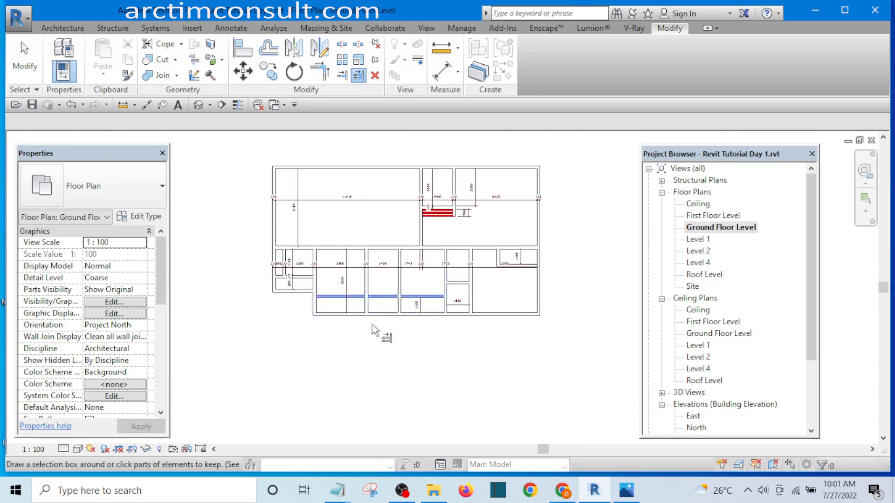
- Trim the same horizontal wall at the vertical wall between the 3900 and 2400 mm bays, removing its part across the 3900 mm bay
scroll(372, 324, "up", 3)
scroll(350, 268, "up", 1)
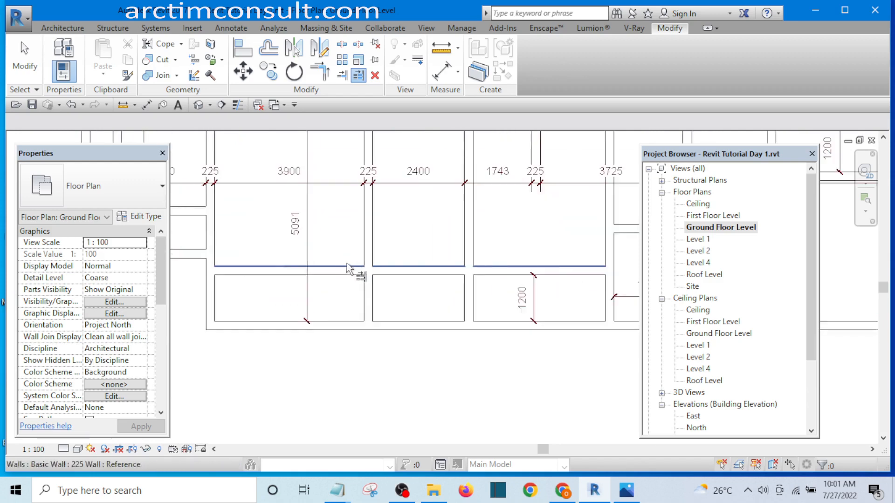
scroll(346, 269, "down", 1)
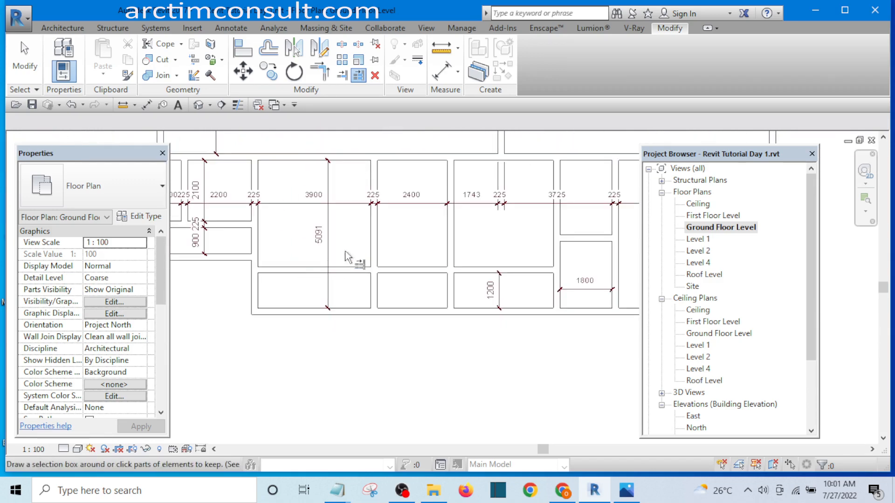
scroll(353, 239, "up", 1)
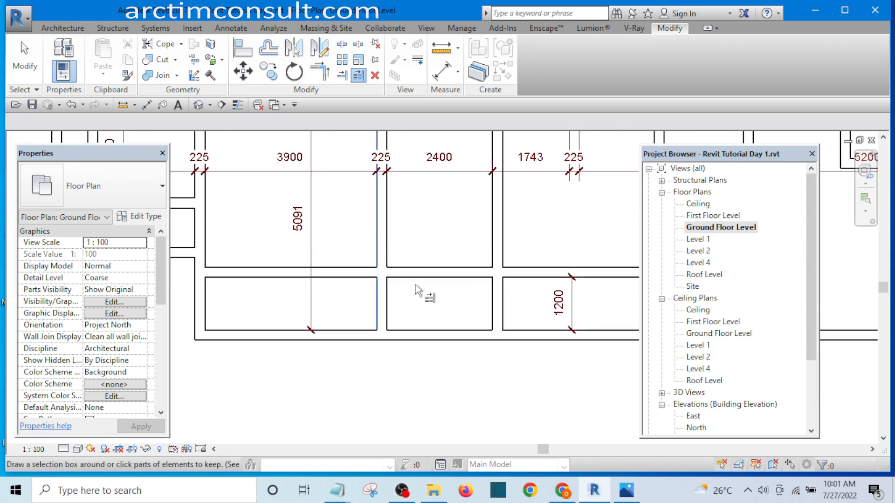
left_click(426, 273)
scroll(455, 336, "down", 3)
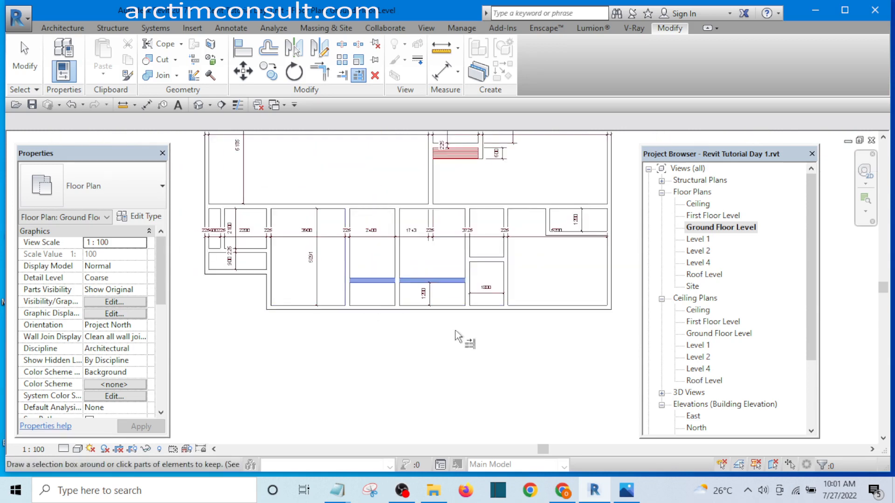
key("Escape")
- Split the lower exterior wall near both ends of the 2400 mm bay and delete the segment between the two splits
scroll(420, 316, "up", 4)
scroll(445, 339, "down", 3)
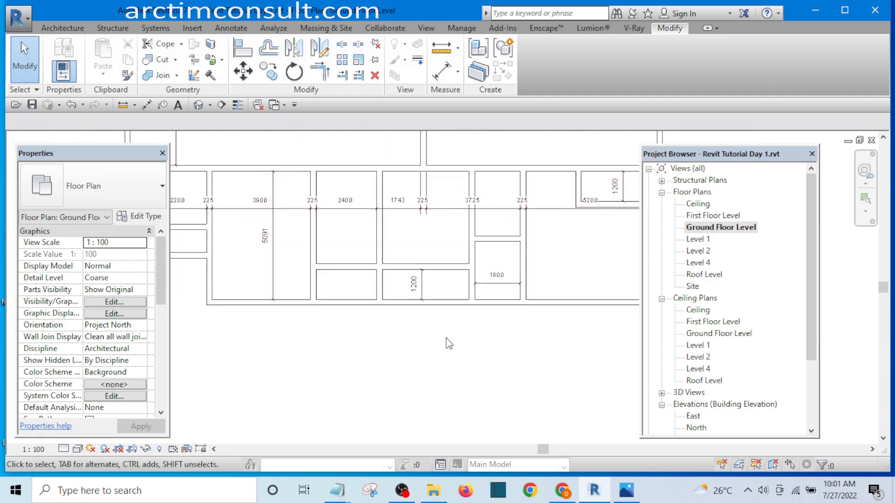
scroll(378, 313, "up", 2)
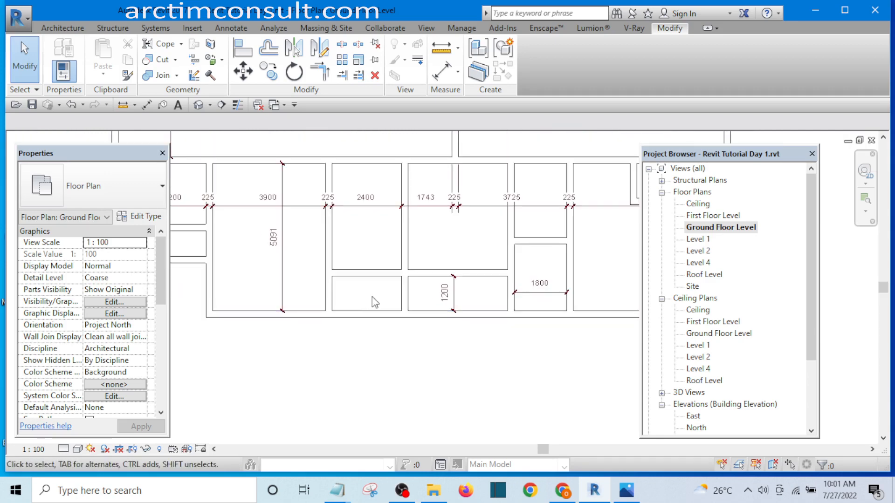
scroll(367, 321, "up", 2)
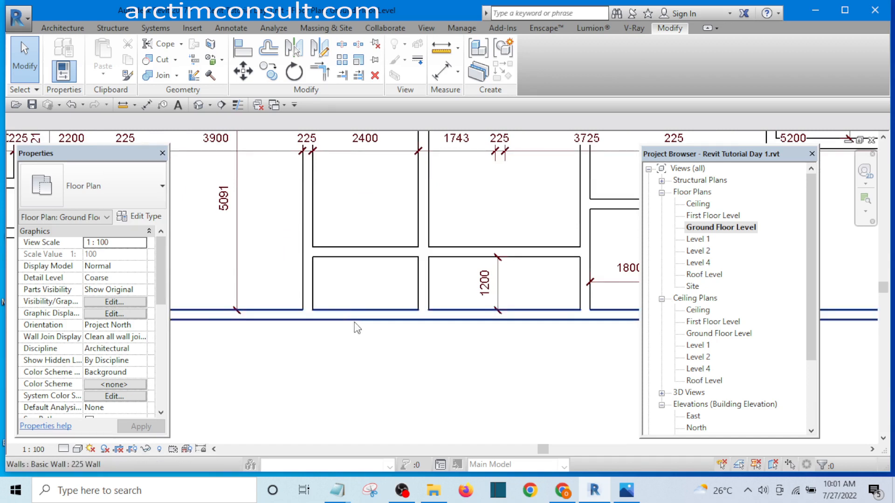
scroll(369, 326, "down", 2)
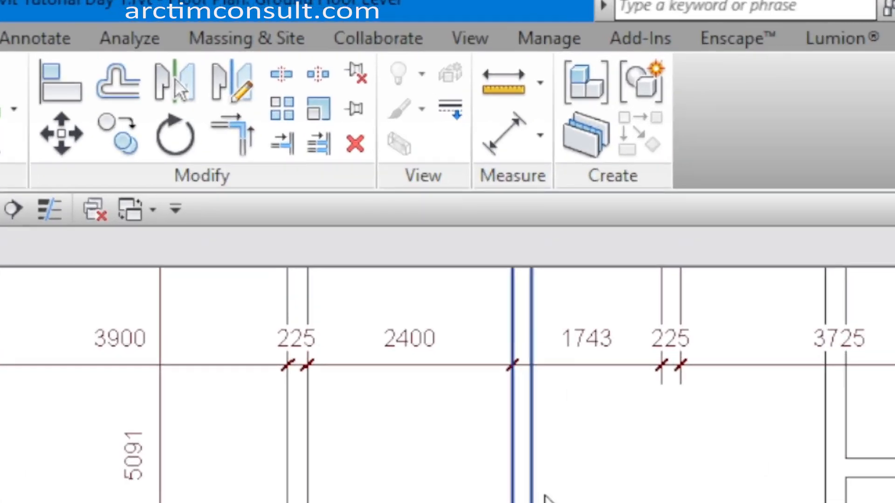
left_click(454, 233)
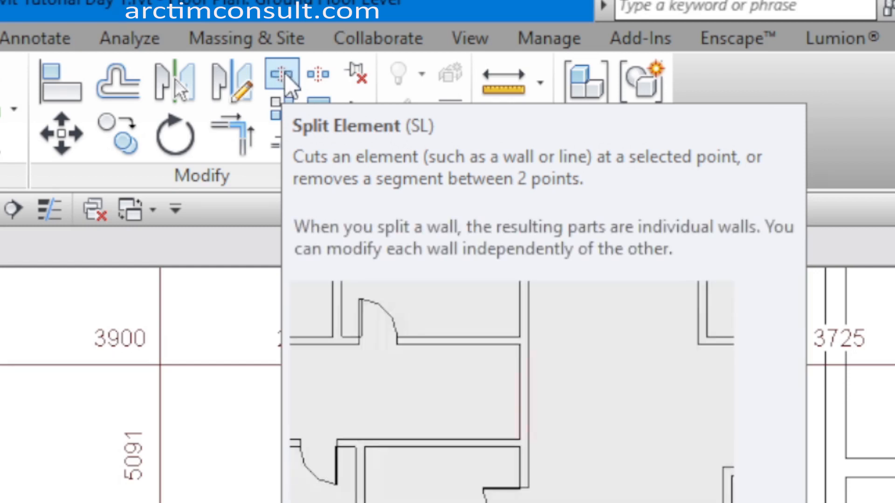
left_click(286, 80)
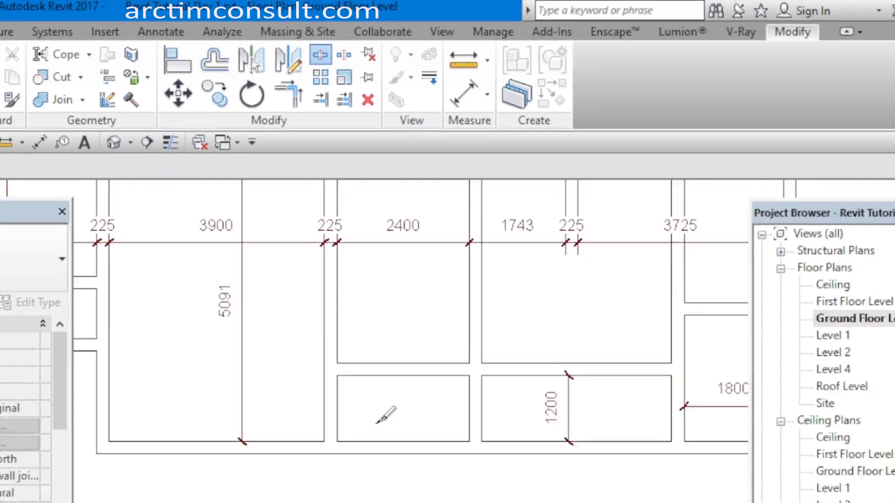
scroll(362, 318, "up", 2)
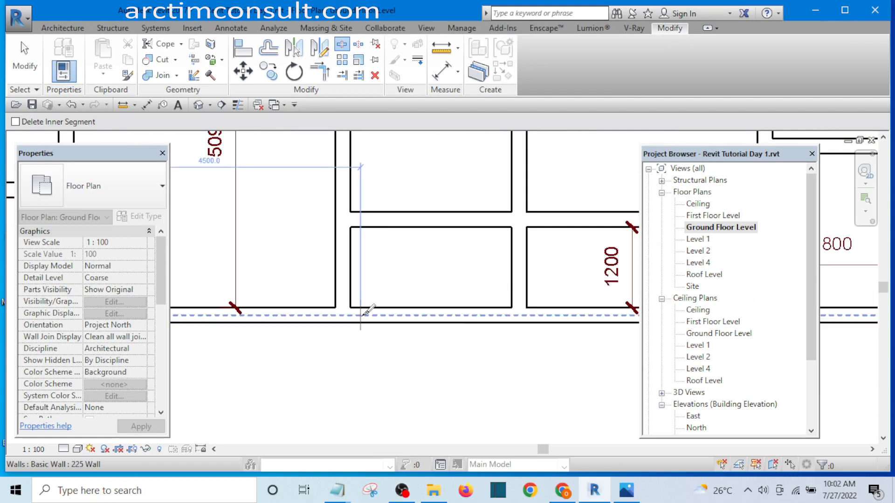
left_click(357, 309)
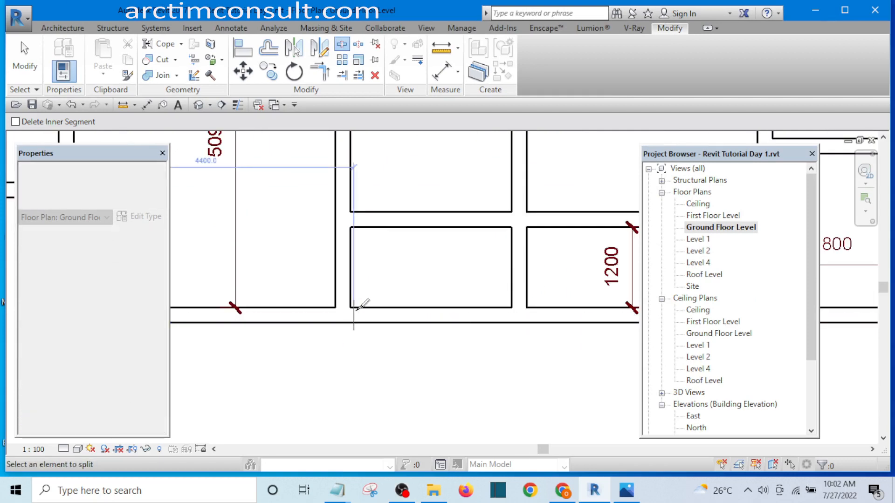
left_click(501, 310)
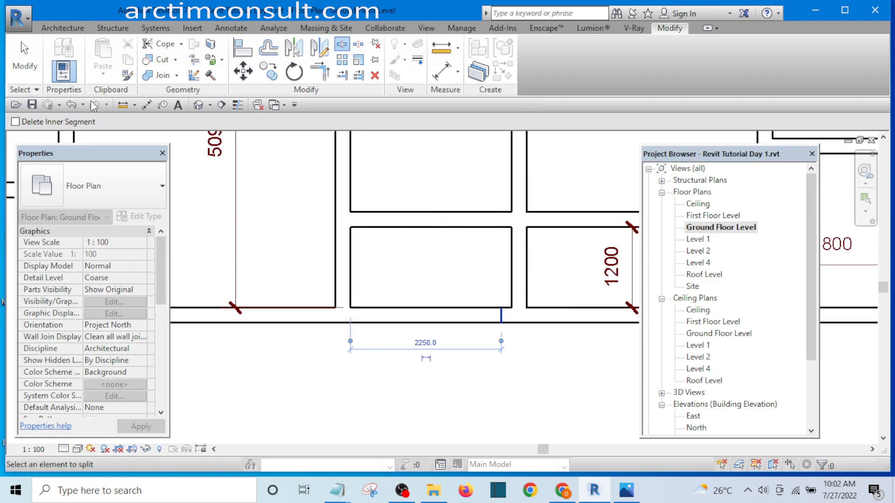
left_click(23, 51)
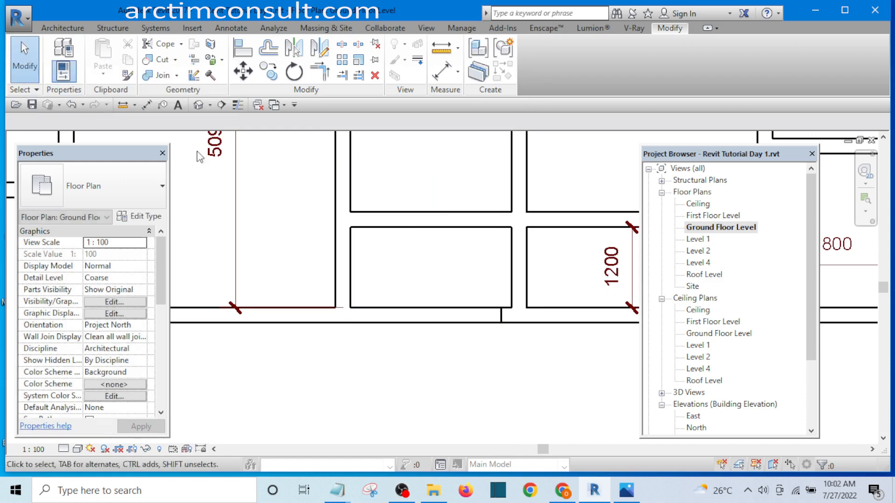
left_click(434, 321)
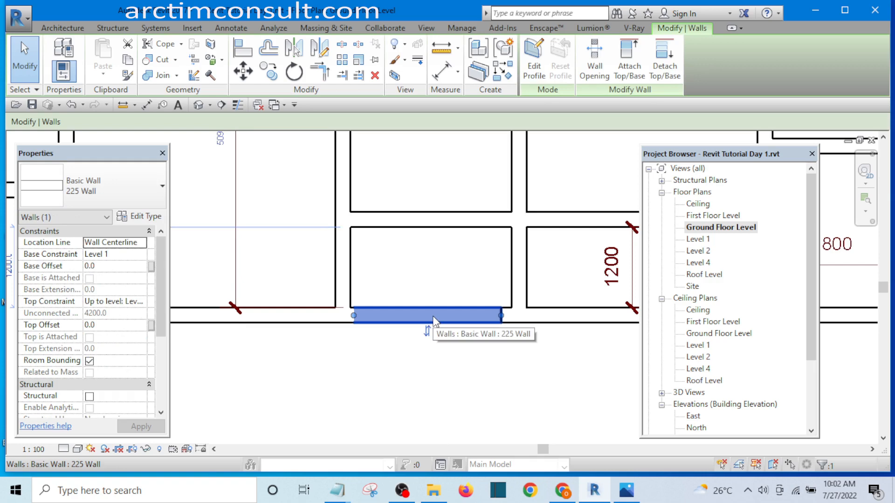
key("Delete")
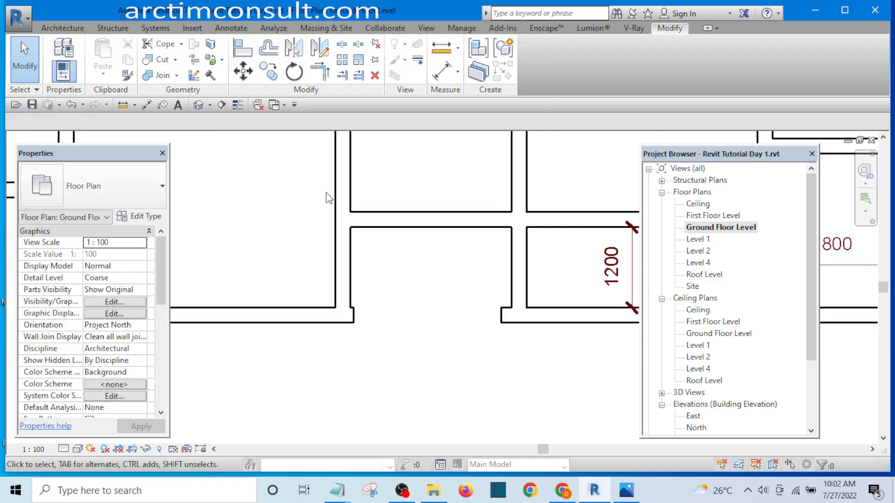
- Trim both cut ends of the exterior wall into clean corners with the vertical walls flanking the 2400 mm bay
left_click(319, 73)
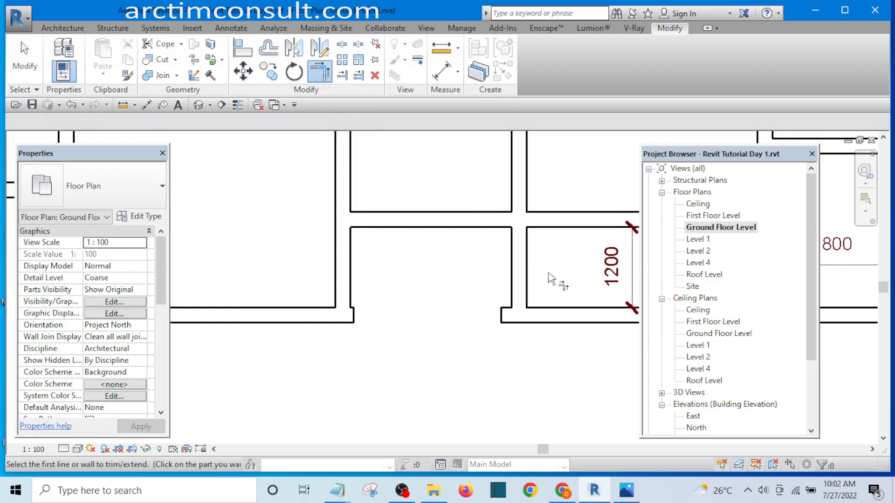
left_click(514, 259)
left_click(551, 319)
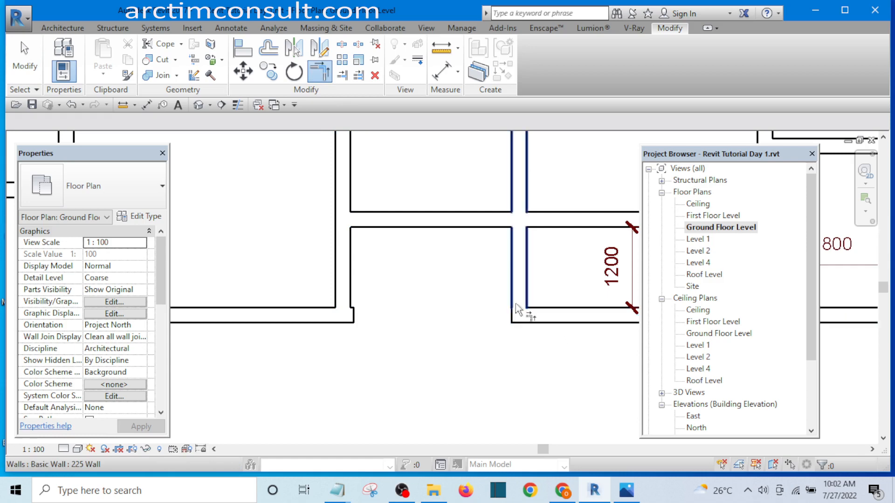
left_click(353, 256)
left_click(295, 320)
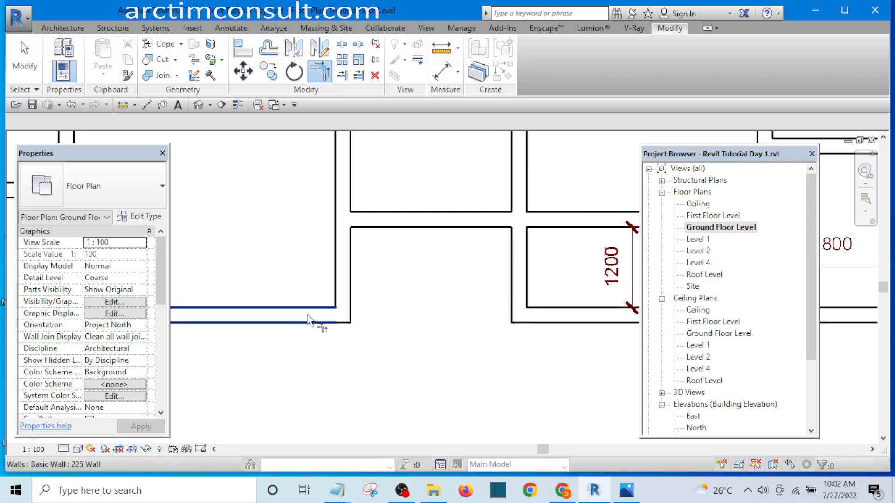
scroll(303, 322, "down", 5)
middle_click_drag(509, 336, 420, 334)
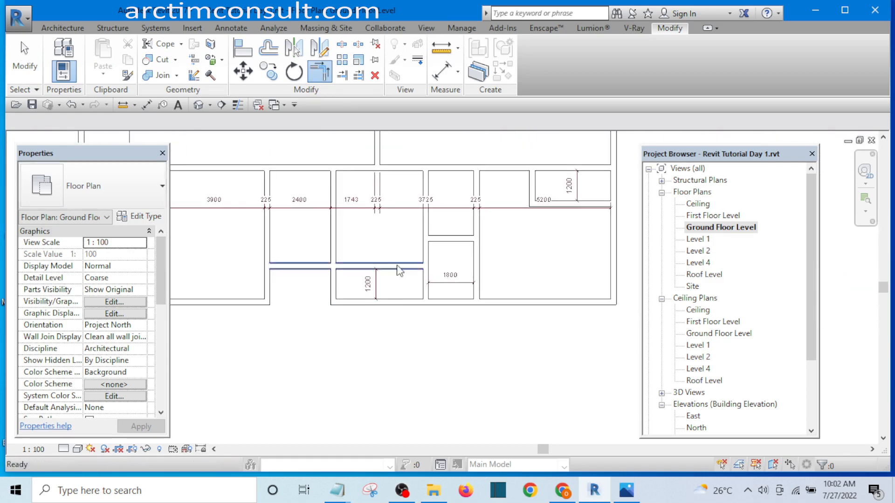
key("Escape")
- Trim the short wall above the 1800 mm room and the vertical wall on its left to a corner, keeping the vertical wall's lower part
scroll(394, 242, "up", 2)
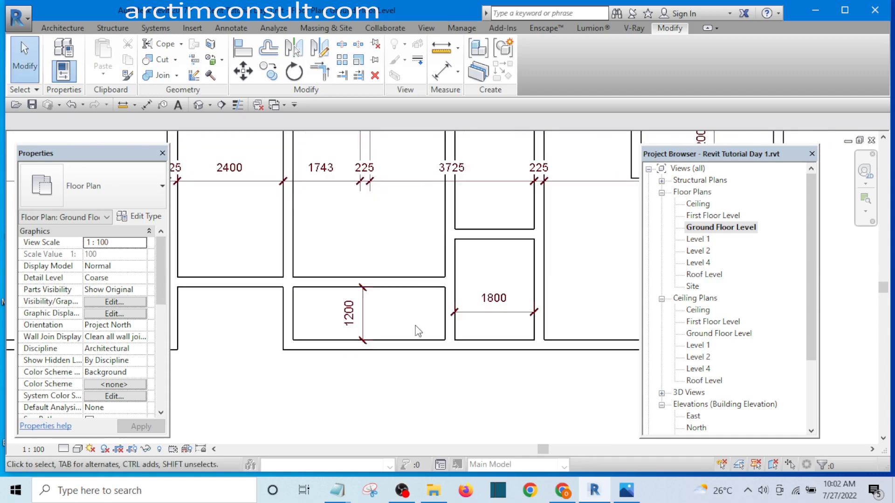
scroll(418, 330, "down", 3)
scroll(430, 256, "up", 3)
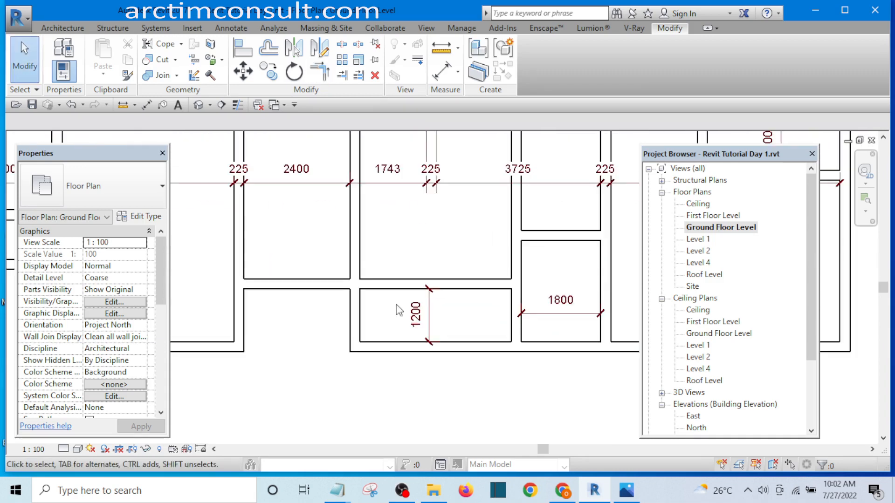
scroll(399, 310, "down", 3)
scroll(427, 291, "up", 2)
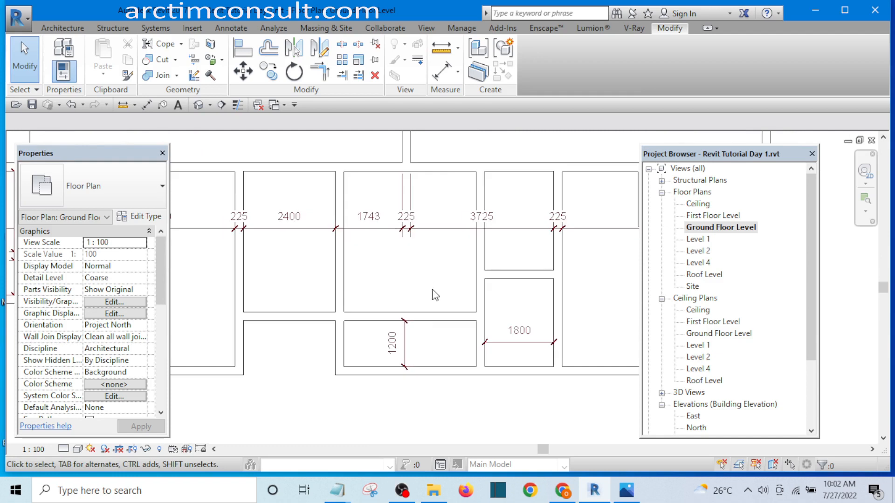
scroll(432, 324, "down", 3)
scroll(464, 308, "up", 3)
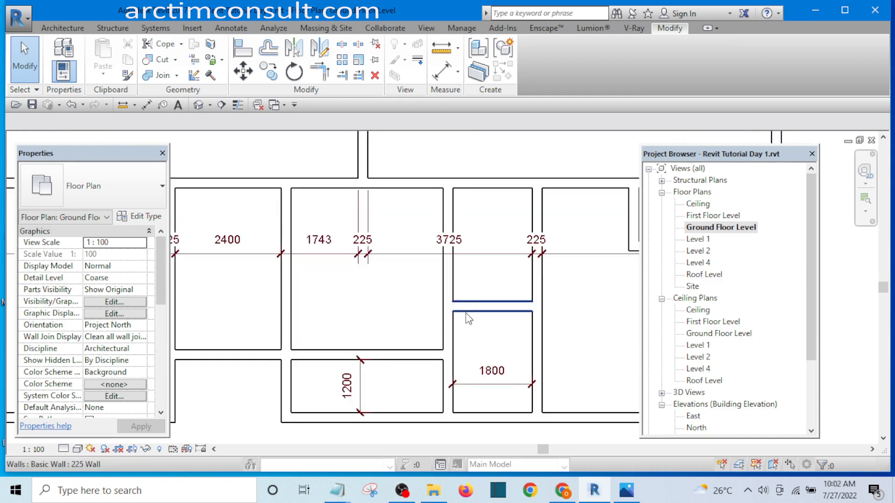
key("t")
key("r")
left_click(467, 311)
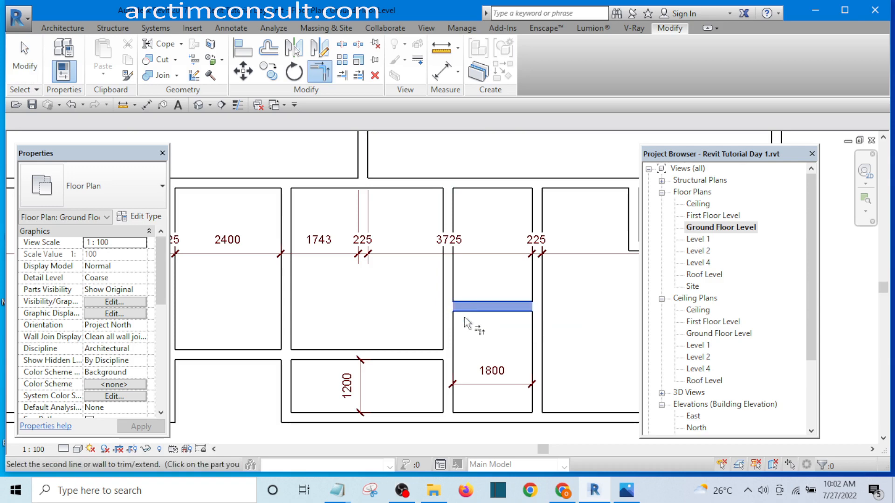
left_click(464, 326)
scroll(459, 317, "down", 4)
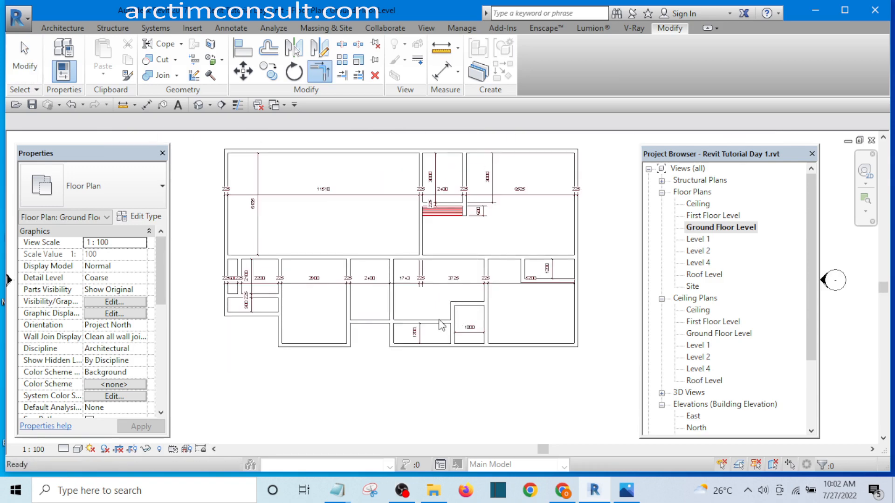
key("Escape")
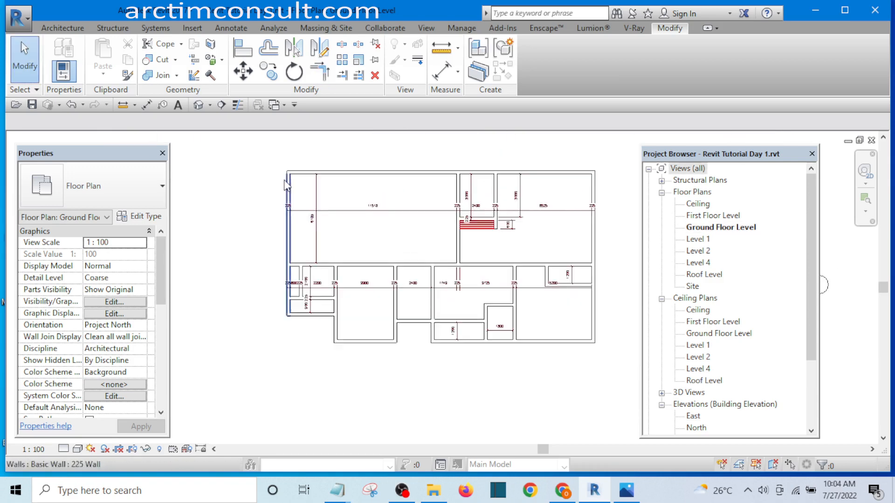
- Split the left exterior wall twice just above the long horizontal wall with Delete Inner Segment enabled, removing the short piece between the splits
scroll(275, 170, "up", 2)
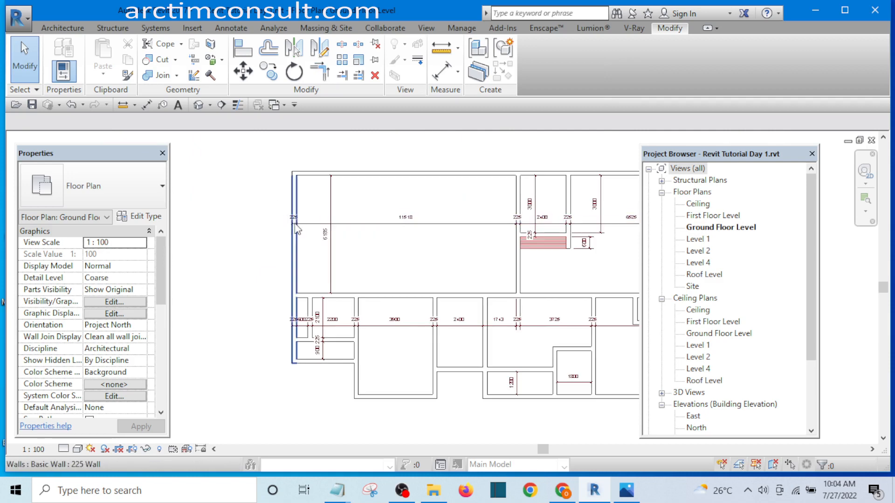
scroll(298, 247, "up", 2)
scroll(314, 276, "up", 3)
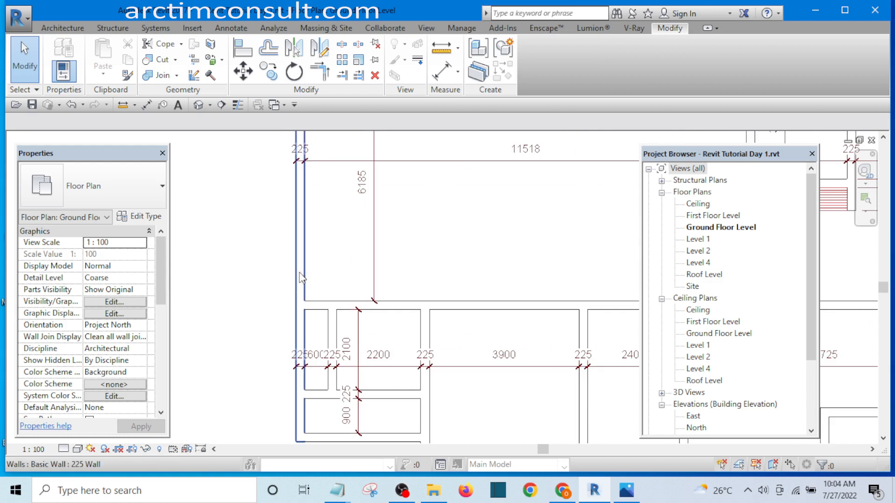
scroll(313, 277, "down", 5)
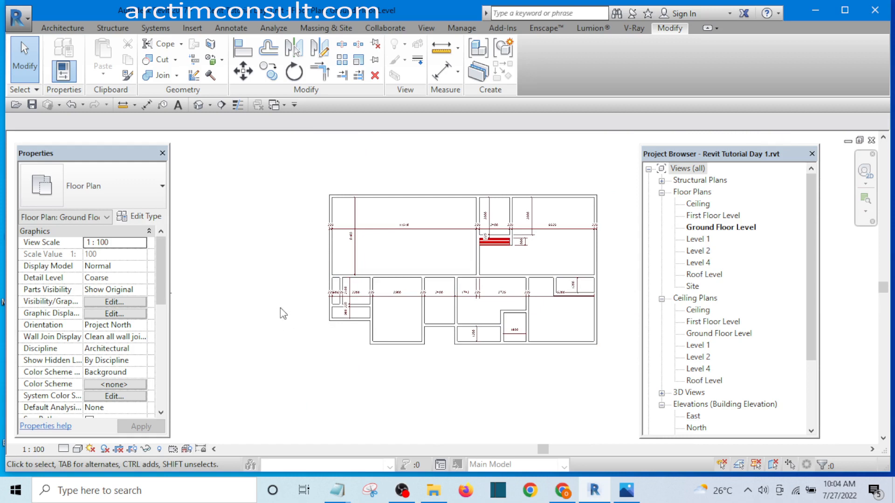
scroll(389, 280, "up", 2)
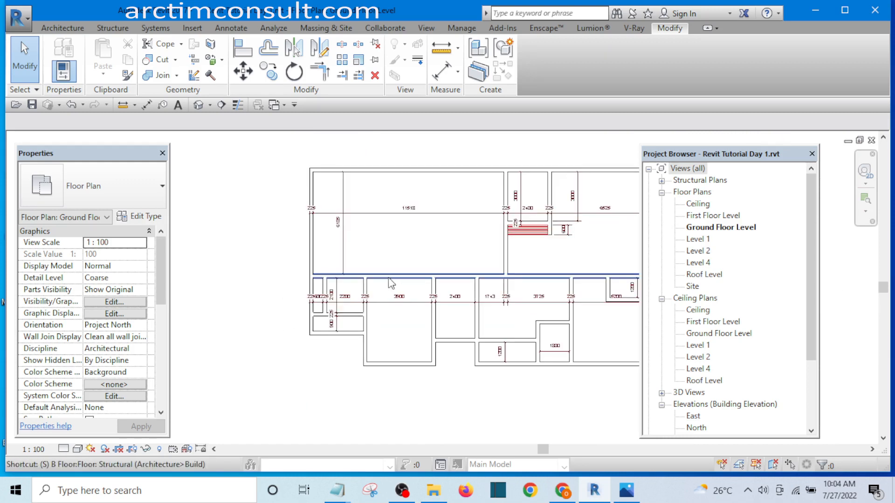
key("s")
key("l")
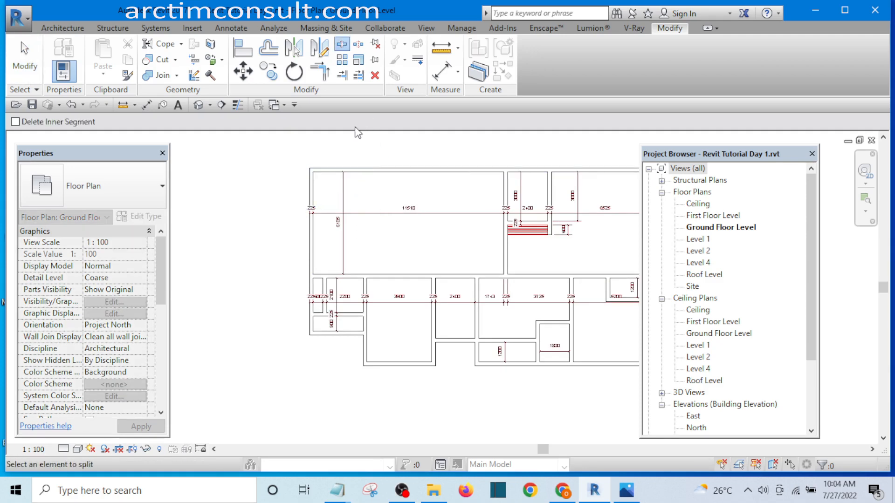
scroll(319, 263, "up", 3)
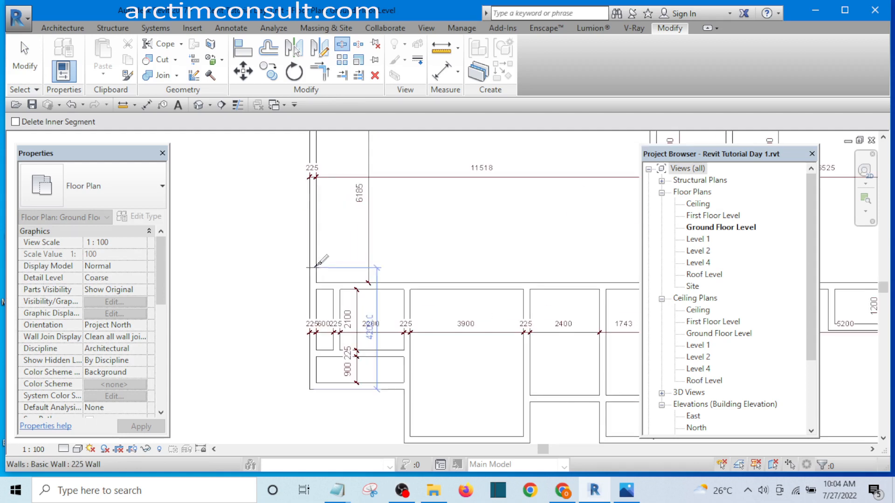
scroll(319, 270, "up", 2)
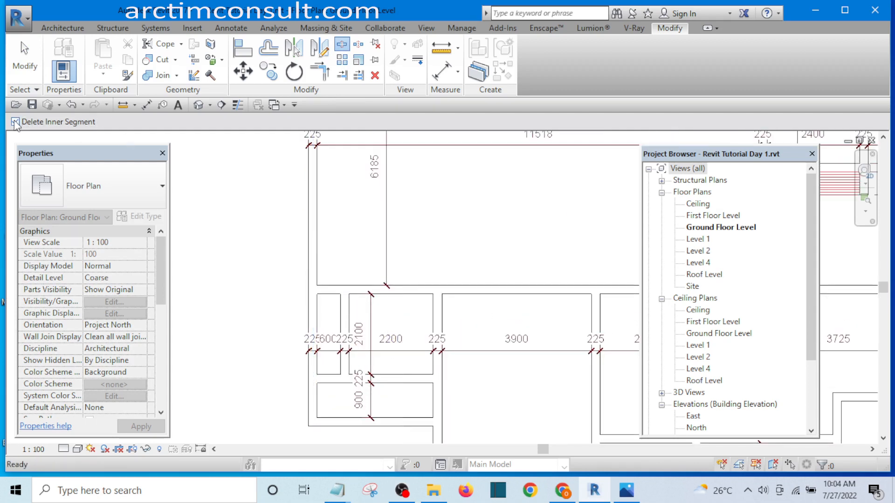
scroll(319, 276, "up", 3)
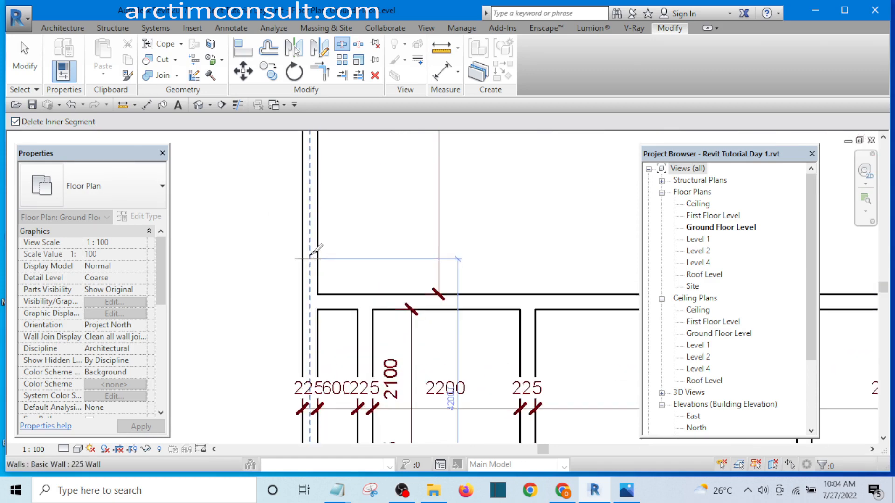
left_click(319, 284)
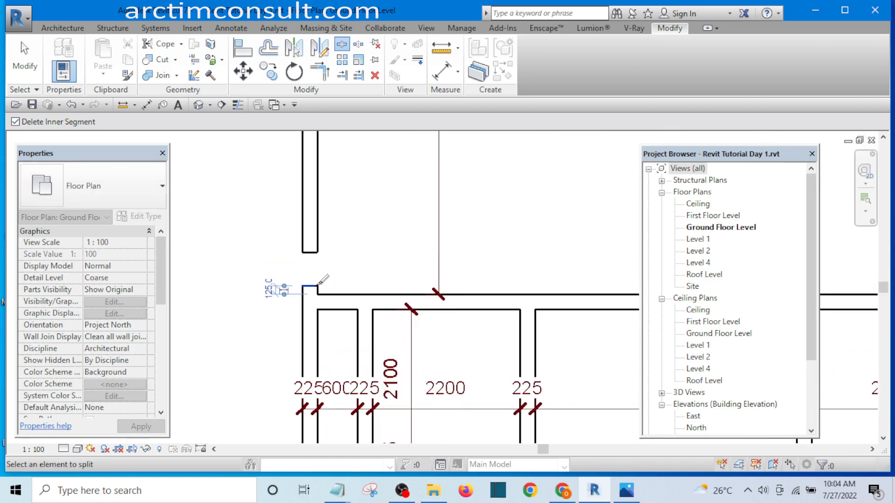
scroll(318, 275, "down", 5)
key("Escape")
scroll(319, 275, "down", 3)
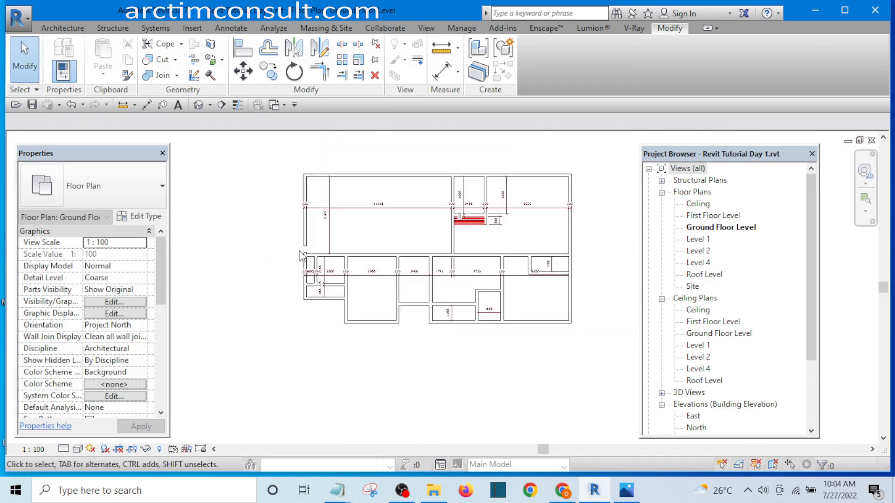
- Select the lower-left room walls, from the left exterior wall to the vertical wall right of the 2400 mm bay, and move them 1200 mm left
scroll(291, 244, "up", 5)
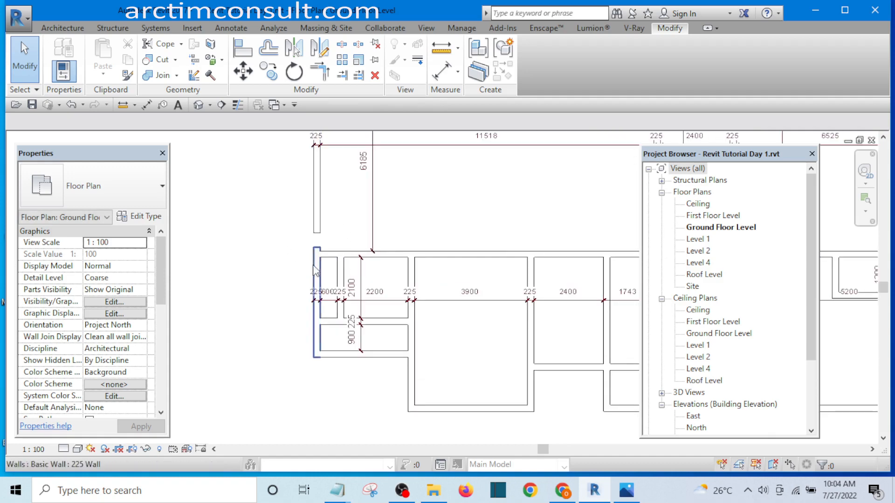
scroll(289, 245, "down", 3)
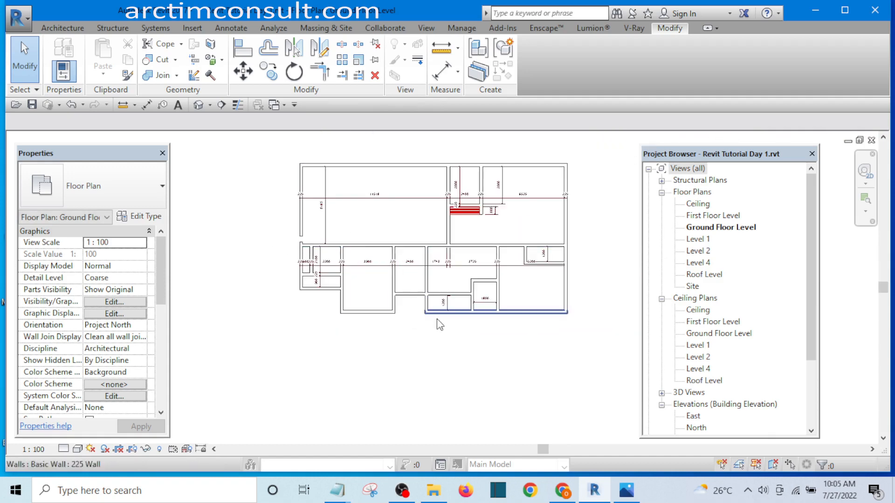
scroll(288, 248, "up", 2)
scroll(299, 240, "down", 2)
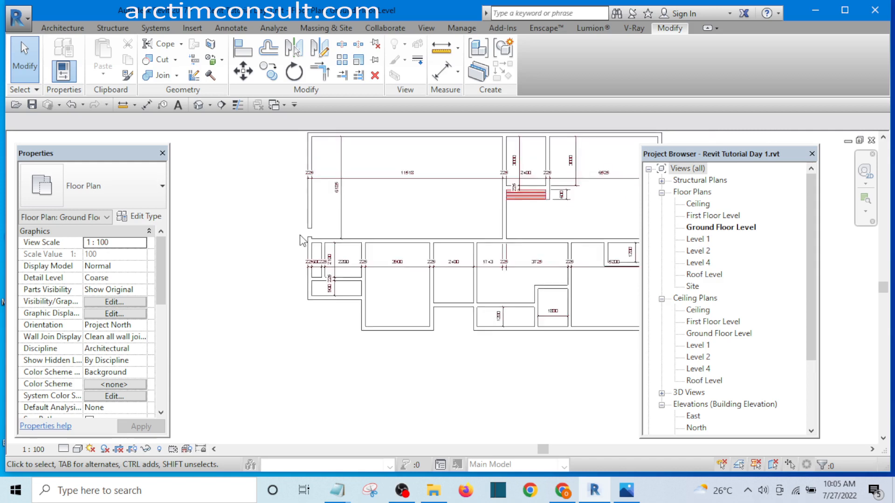
scroll(298, 235, "up", 1)
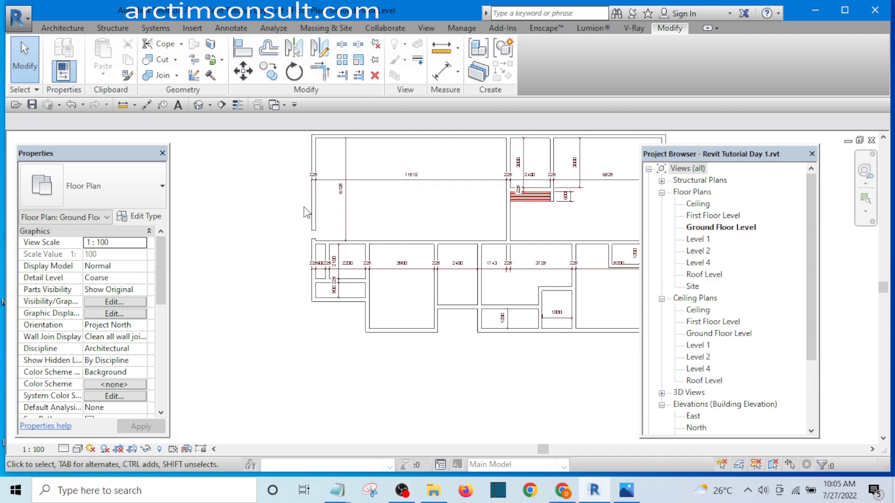
left_click_drag(274, 224, 507, 365)
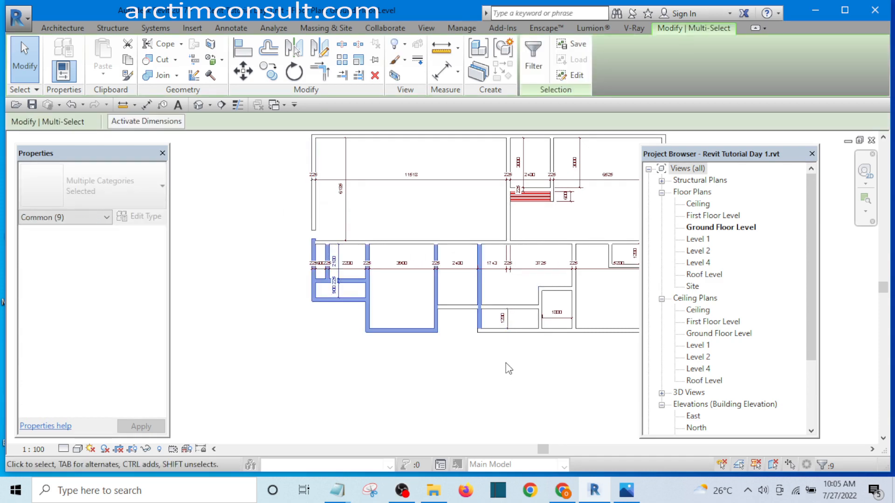
scroll(410, 290, "down", 3)
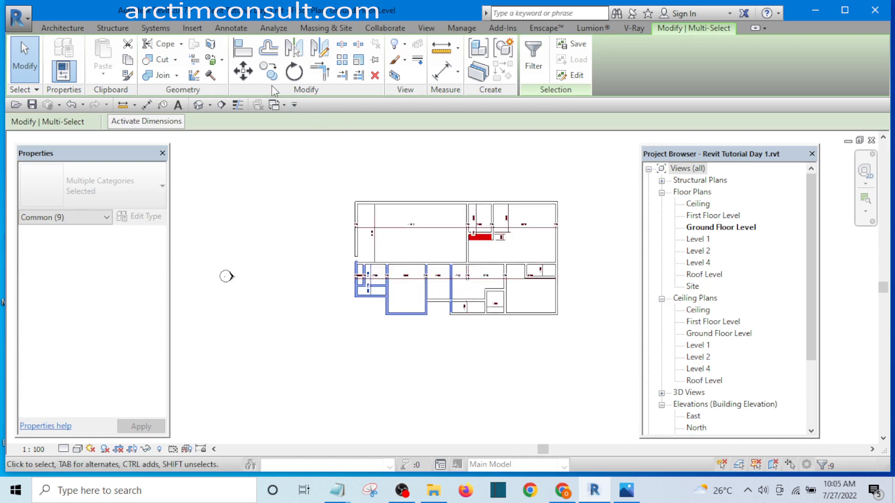
left_click(243, 71)
left_click(451, 156)
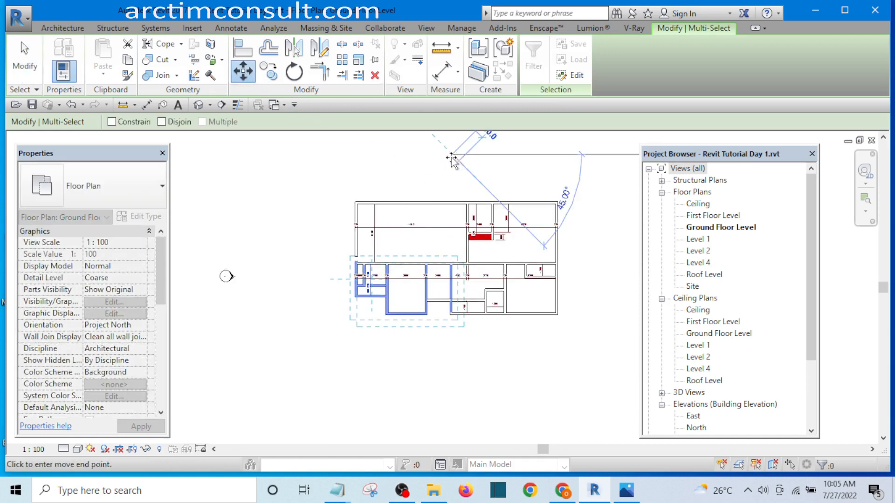
middle_click_drag(342, 156, 340, 163)
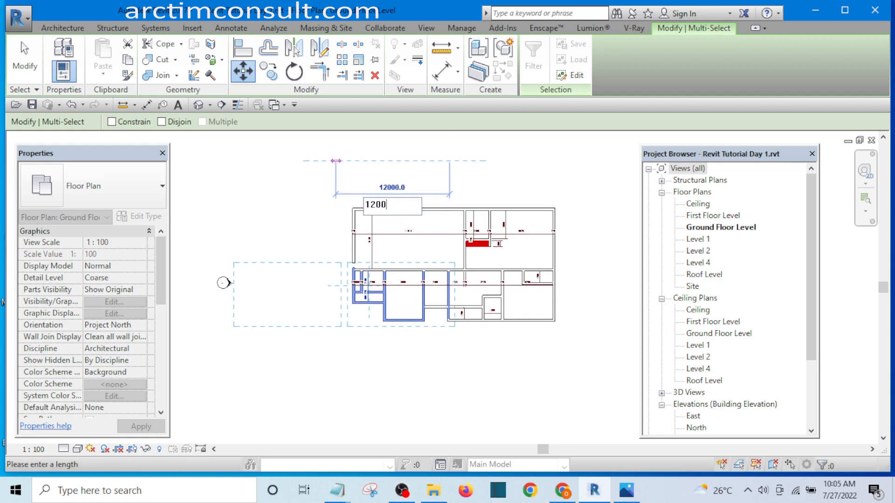
key("Return")
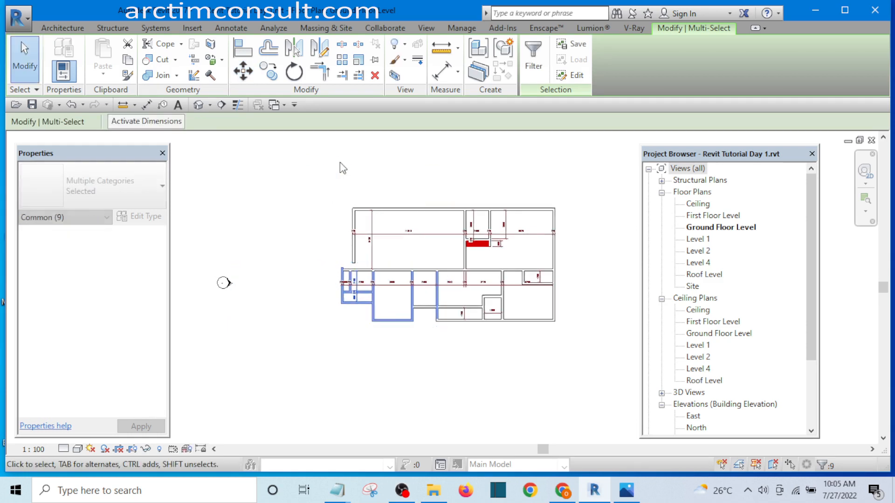
scroll(360, 263, "up", 2)
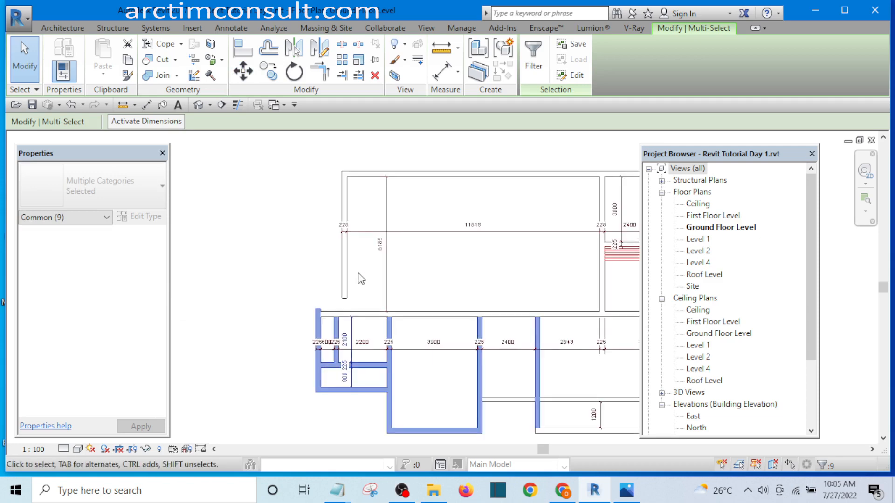
scroll(355, 264, "down", 2)
scroll(342, 268, "up", 1)
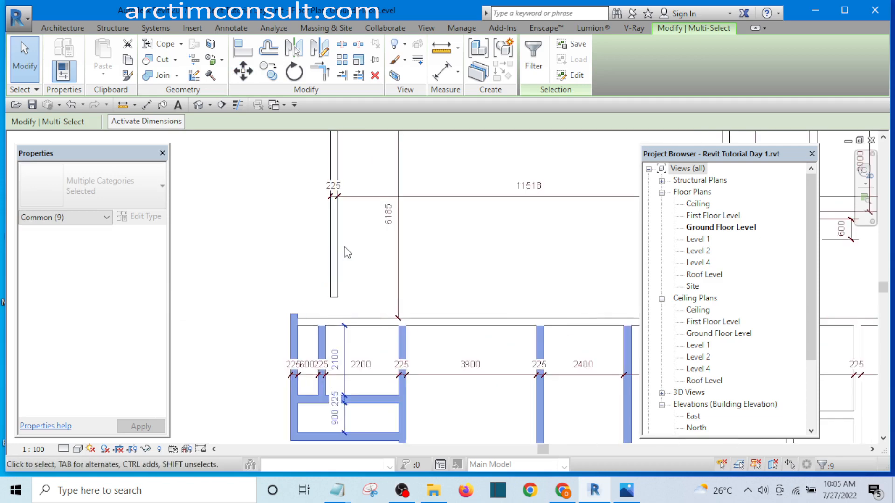
left_click(335, 241)
scroll(344, 232, "down", 3)
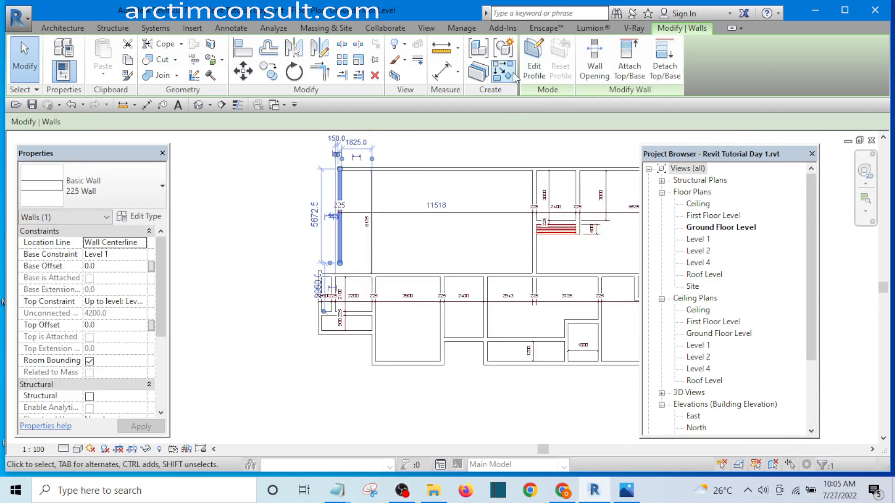
left_click(421, 244)
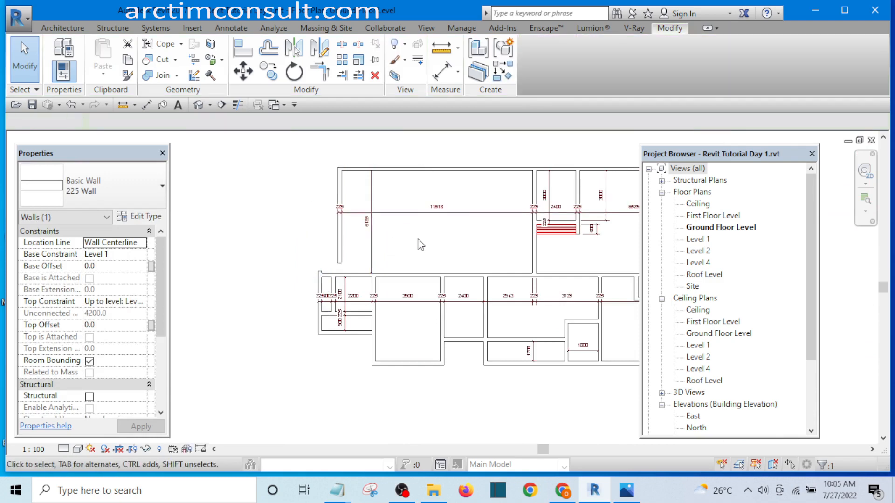
- Copy the long horizontal wall upward across the upper rooms so that it projects left past the upper-left exterior wall
scroll(426, 279, "up", 2)
left_click(414, 332)
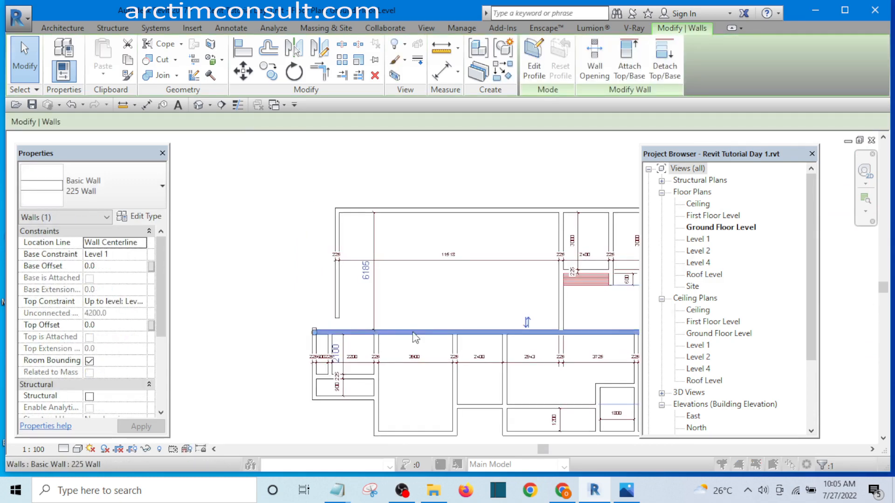
double_click(412, 332)
left_click(661, 444)
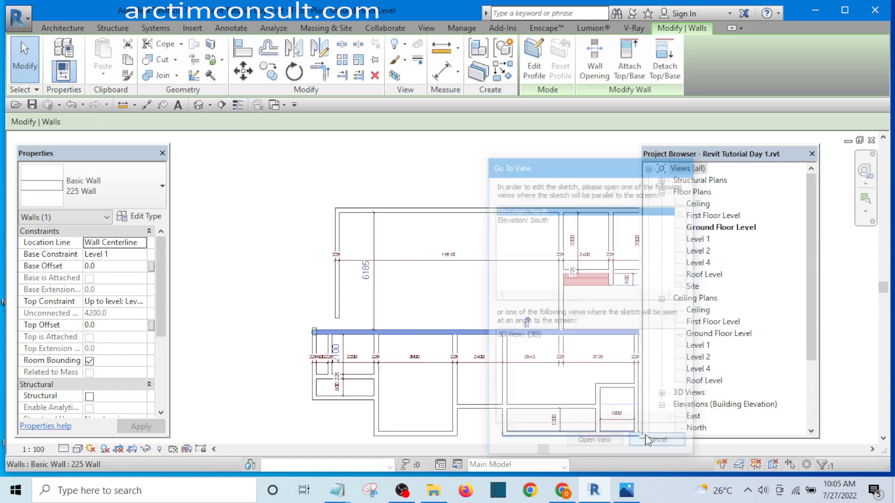
left_click_drag(412, 325, 392, 251)
left_click(451, 309)
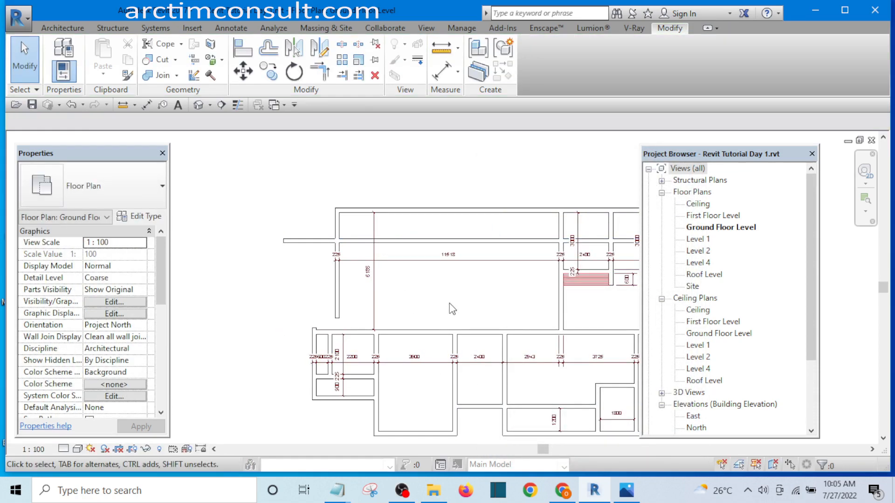
- Trim the copied horizontal wall at the upper-left exterior wall, keeping only the stub projecting outward to the left
scroll(351, 230, "up", 1)
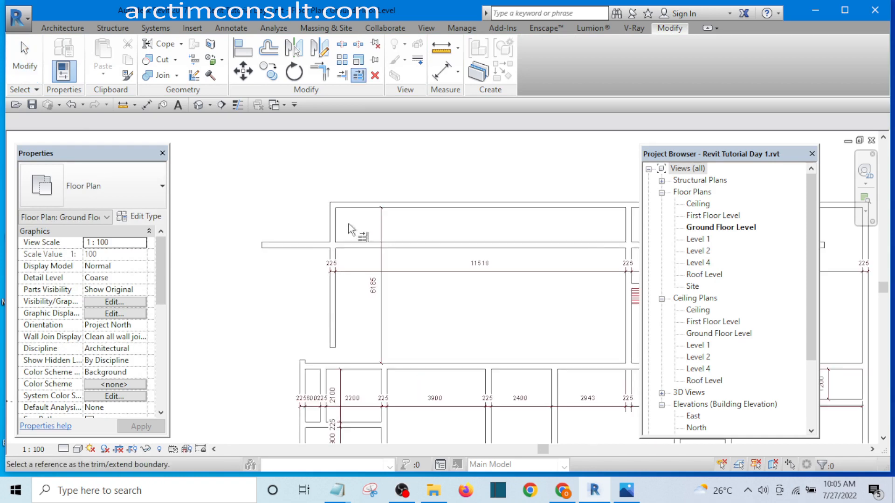
left_click(309, 246)
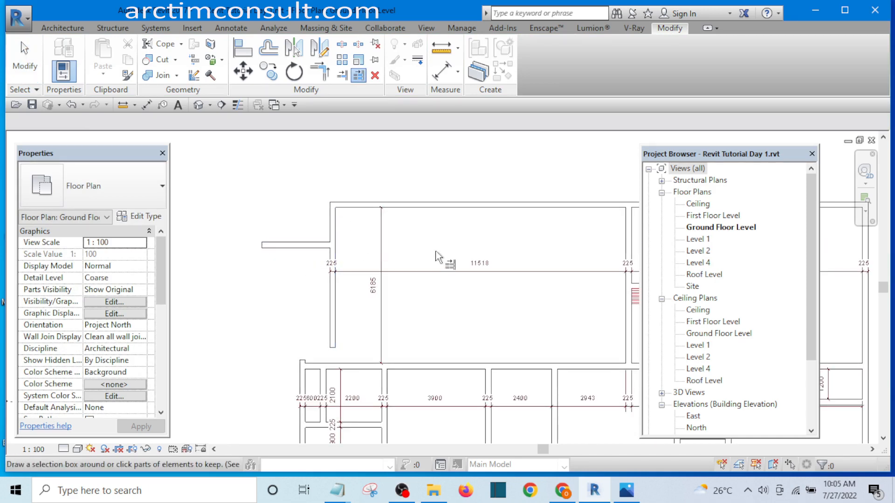
scroll(332, 266, "up", 1)
key("Escape")
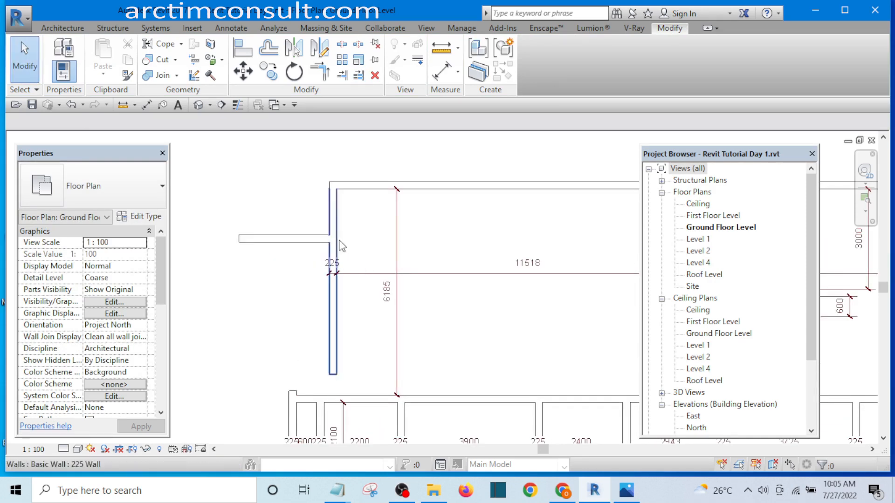
- Trim the projecting stub and the moved left exterior wall to a corner, extending the exterior wall up to the stub
key("t")
key("r")
left_click(322, 239)
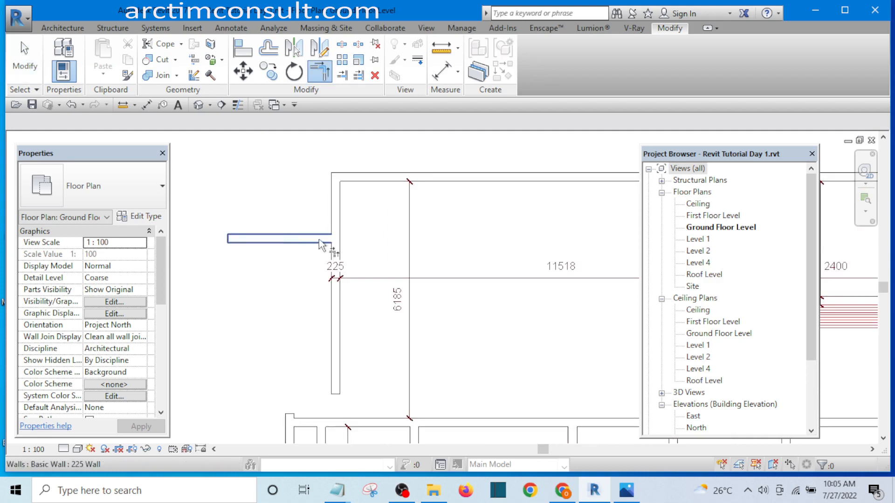
scroll(313, 247, "down", 1)
left_click(298, 375)
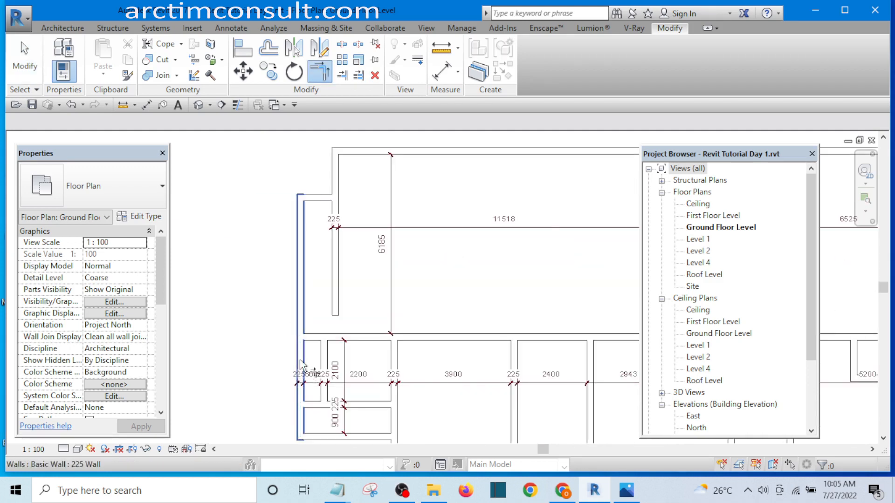
- Trim the upper-left vertical wall and the short horizontal stub to a corner, removing the vertical wall's part below the stub
scroll(326, 238, "up", 2)
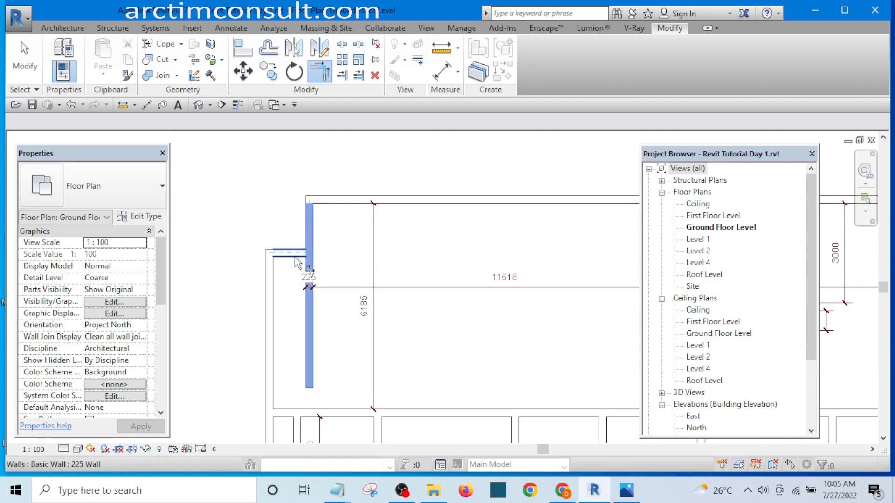
left_click(295, 257)
scroll(404, 291, "down", 6)
key("Escape")
scroll(431, 319, "up", 2)
middle_click_drag(431, 311, 410, 250)
scroll(315, 262, "down", 2)
scroll(330, 291, "up", 2)
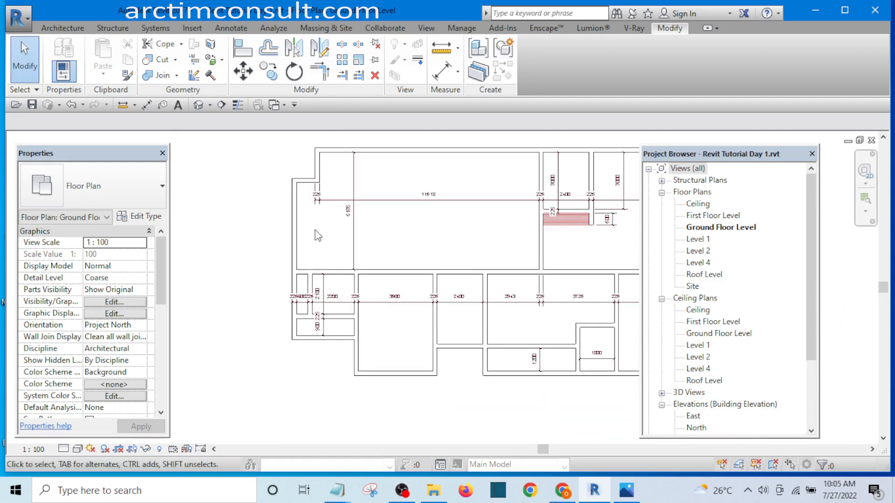
scroll(317, 235, "up", 2)
scroll(303, 236, "down", 3)
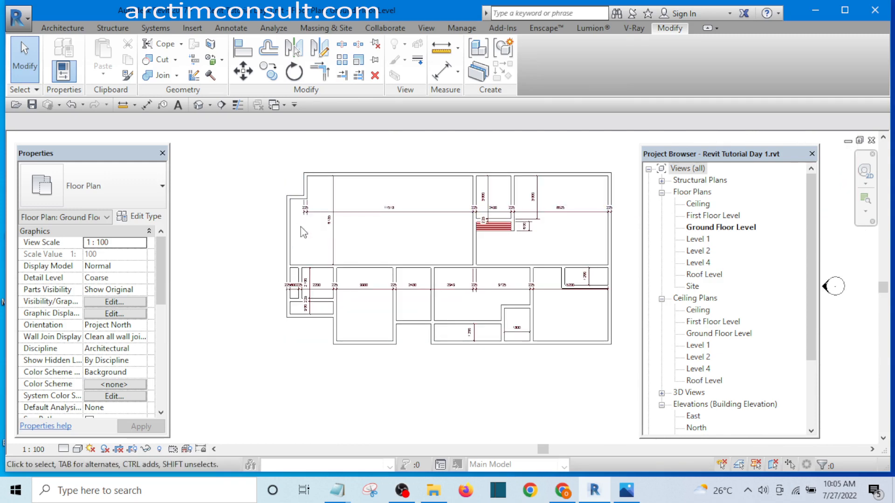
scroll(299, 247, "up", 5)
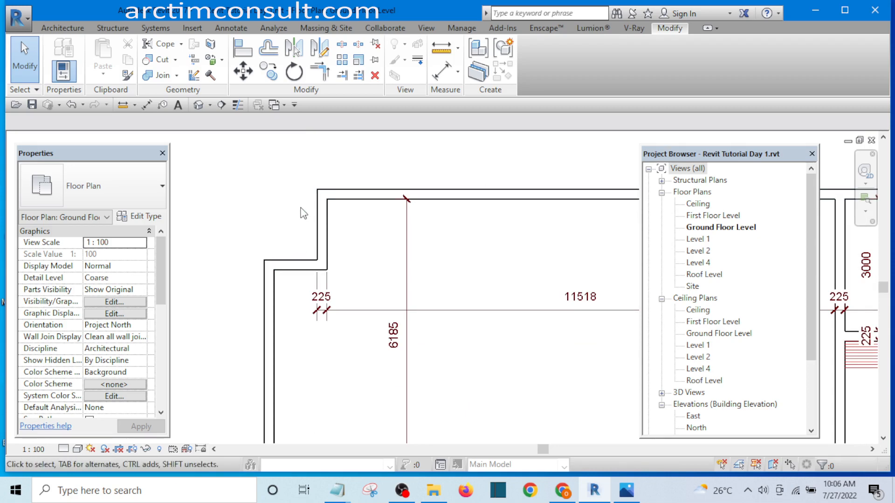
- Dimension the vertical offset between the upper exterior wall and the short horizontal wall of the upper-left recess
key("i")
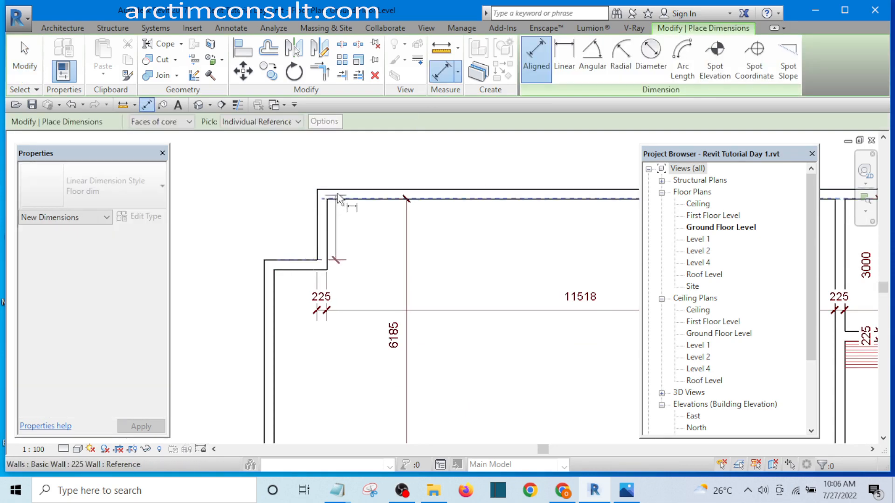
scroll(338, 201, "up", 1)
left_click(341, 201)
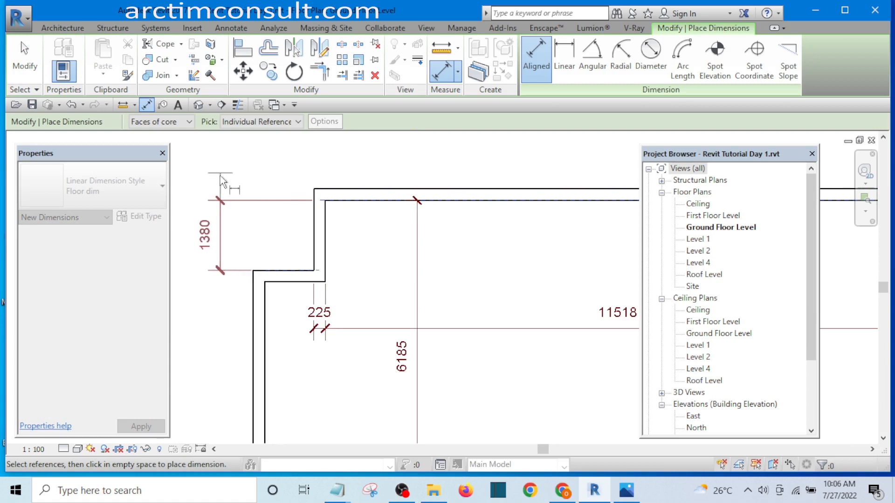
left_click(221, 183)
key("Escape")
key("Escape")
- Set the short horizontal wall's distance from the upper exterior wall to 2100 mm
left_click(289, 276)
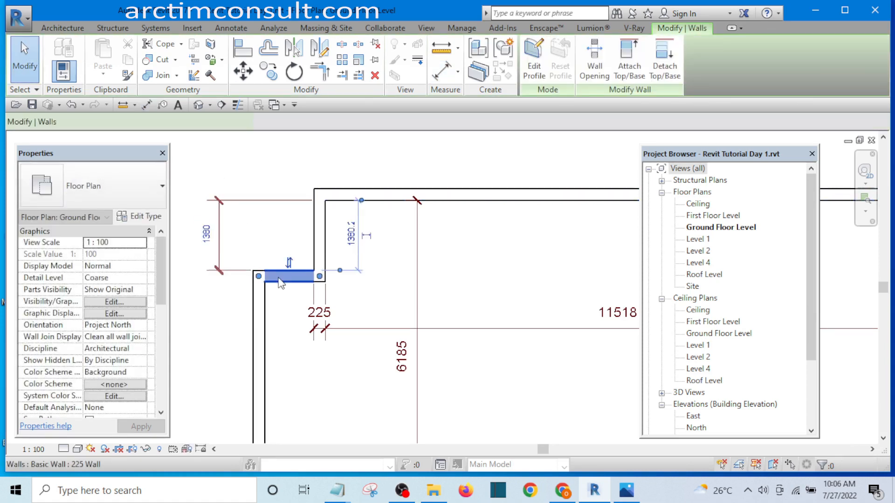
left_click(207, 237)
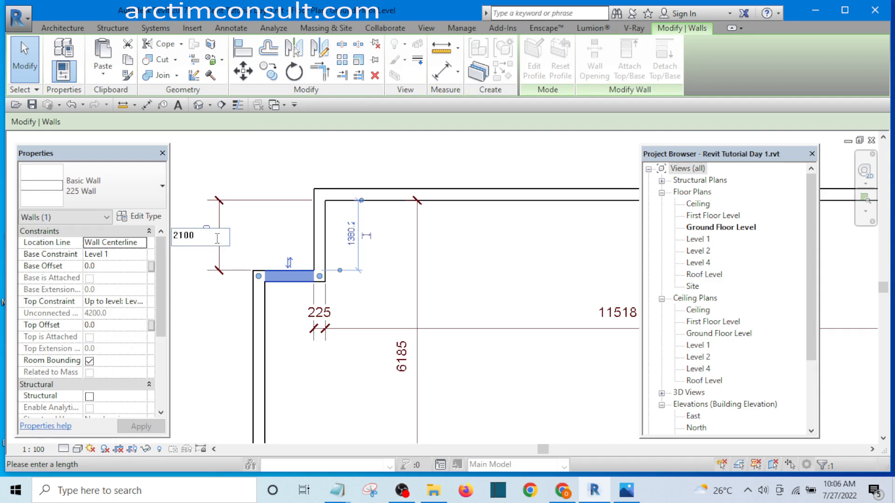
type("2100")
key("Return")
left_click(384, 230)
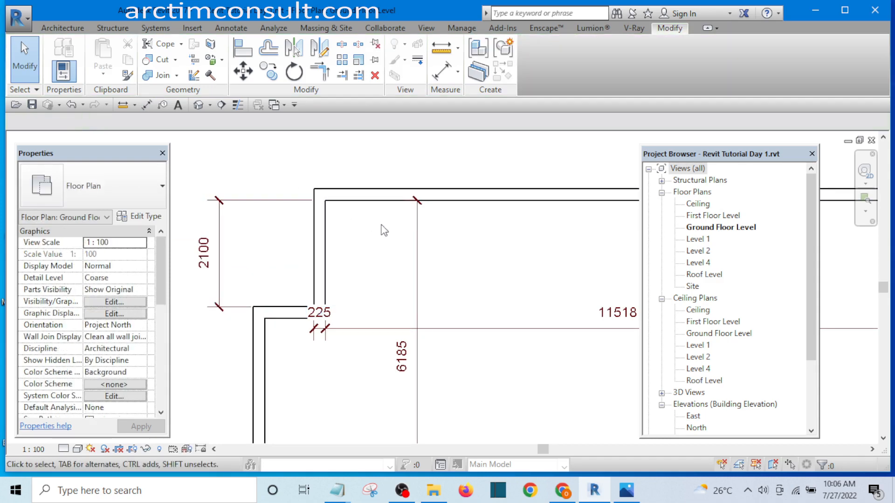
- Split the left exterior wall beside the 600 mm space and delete its inner segment, leaving short stubs at both ends
scroll(376, 231, "down", 5)
scroll(396, 274, "up", 2)
middle_click_drag(398, 275, 341, 233)
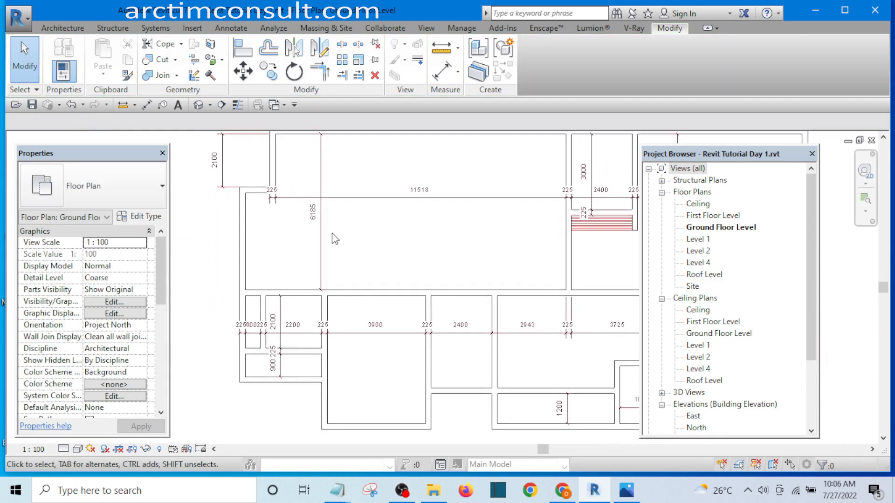
scroll(335, 238, "down", 3)
scroll(327, 250, "up", 2)
scroll(320, 259, "down", 3)
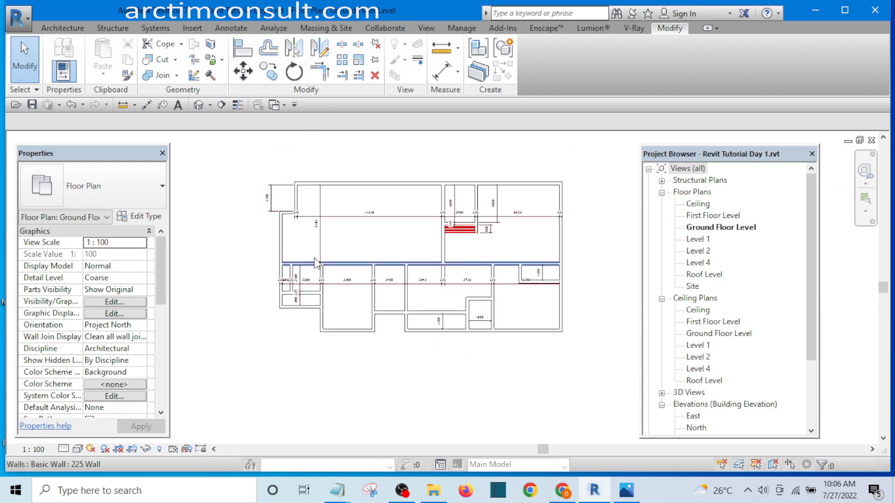
scroll(316, 263, "up", 5)
scroll(293, 232, "down", 1)
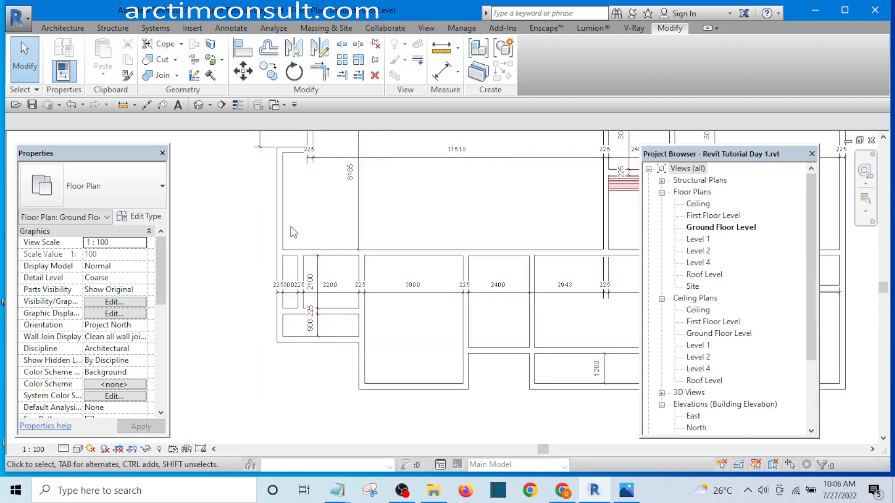
scroll(278, 273, "up", 2)
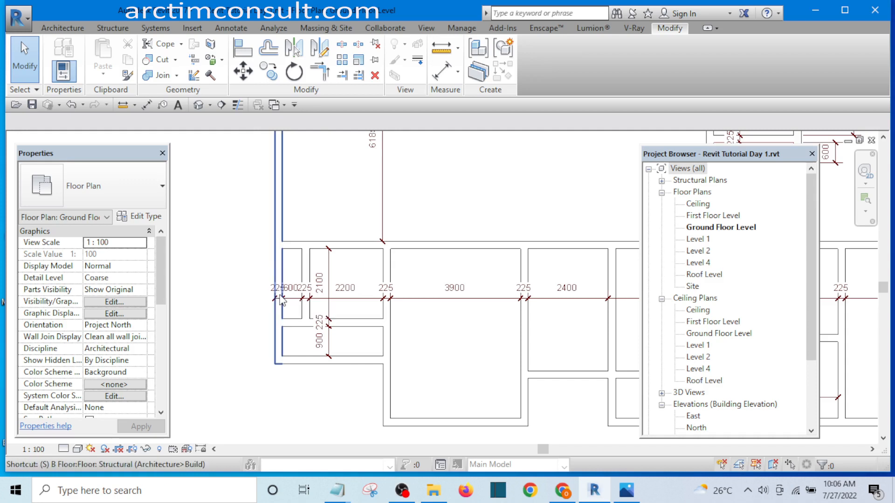
key("s")
key("l")
scroll(285, 261, "up", 1)
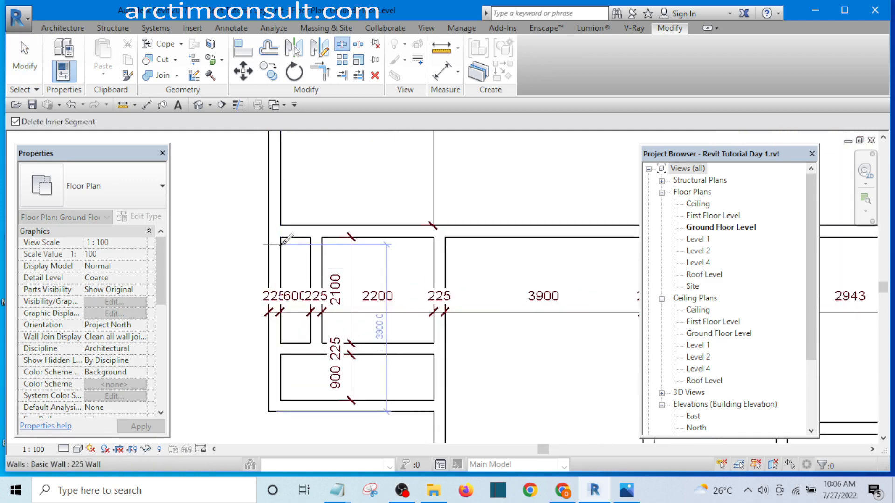
left_click(282, 328)
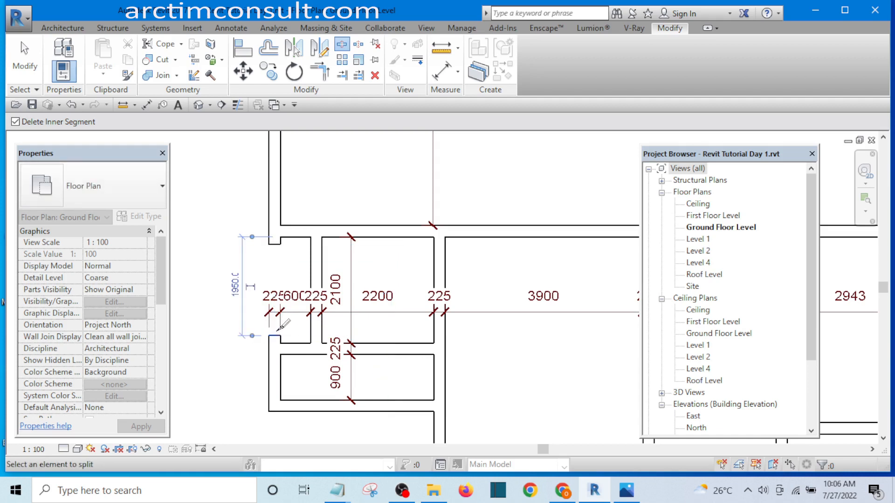
key("Escape")
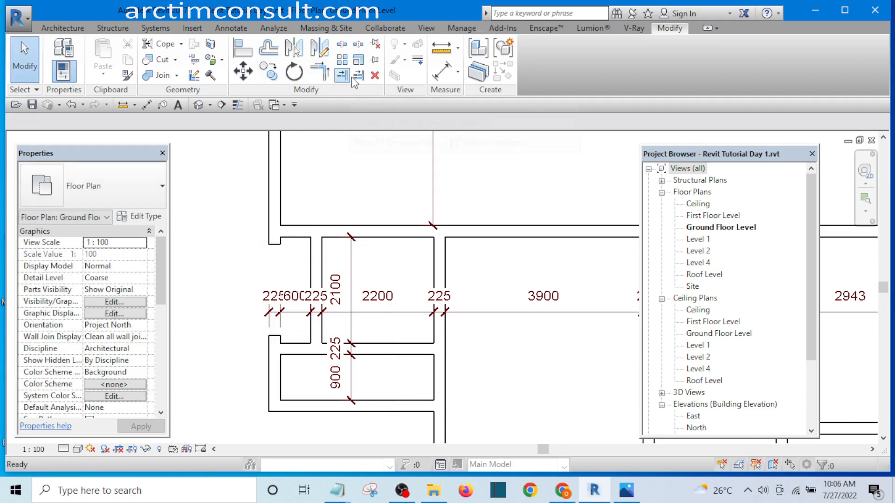
- Trim both wall stubs at the new left opening flush with the horizontal walls above and below it
left_click(358, 77)
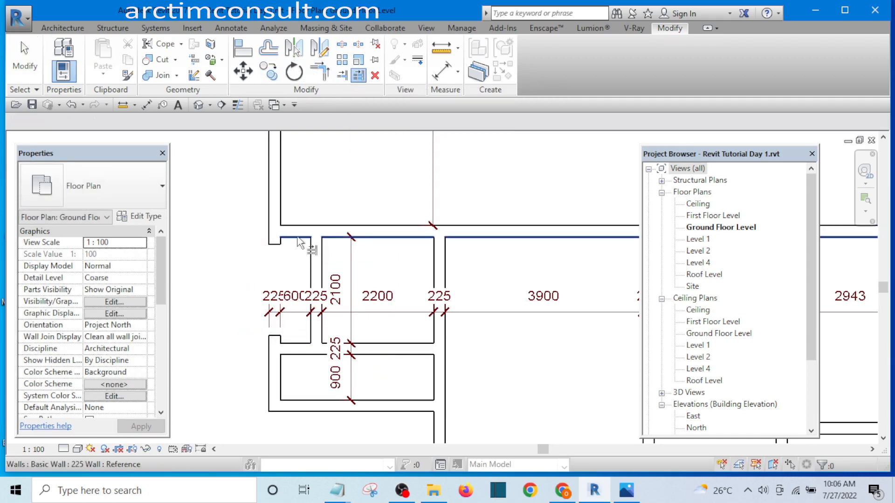
left_click(277, 198)
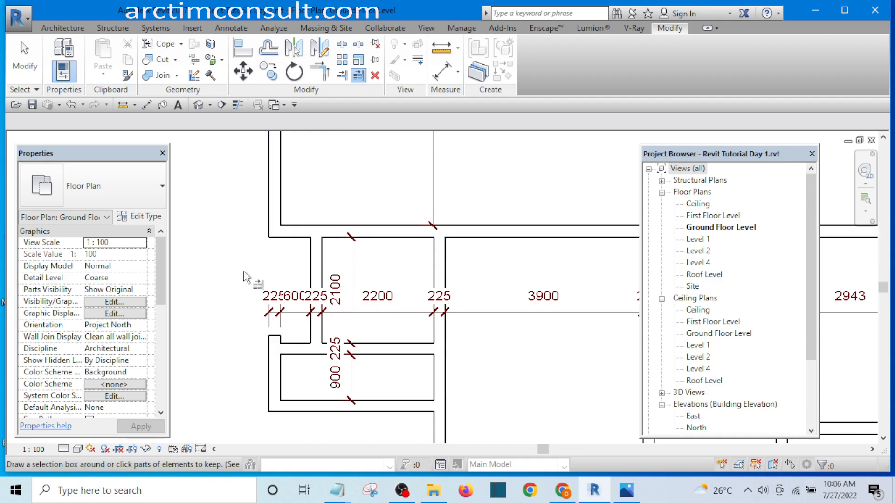
scroll(249, 277, "up", 2)
left_click(305, 265)
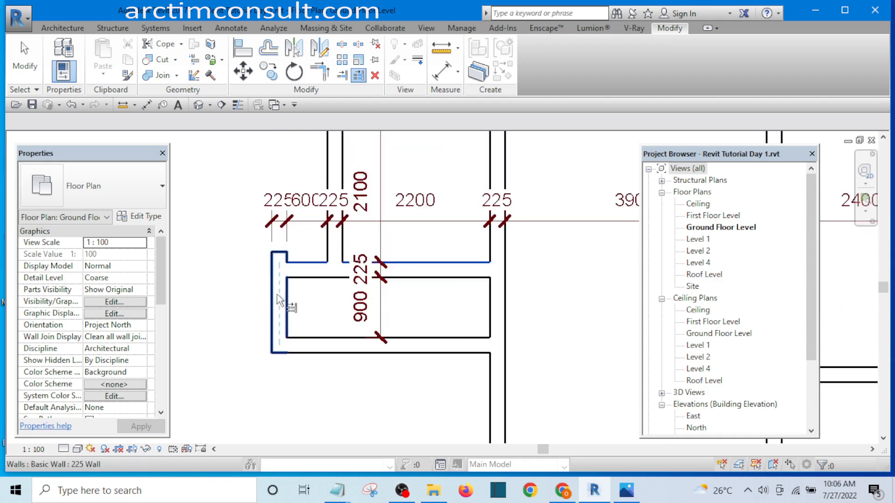
key("Escape")
- Examine the wall layout across the whole plan, especially the lower row of rooms
scroll(252, 285, "down", 4)
scroll(319, 294, "down", 2)
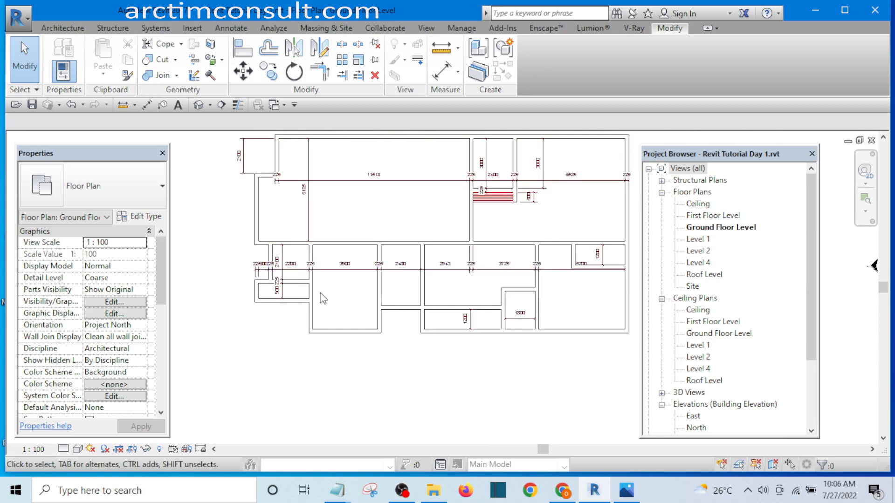
middle_click_drag(320, 293, 280, 310)
scroll(405, 238, "down", 1)
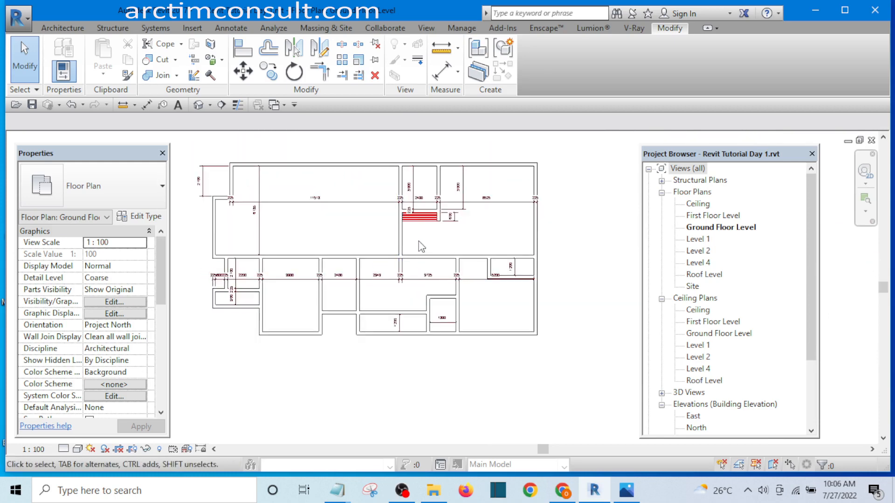
scroll(344, 330, "up", 3)
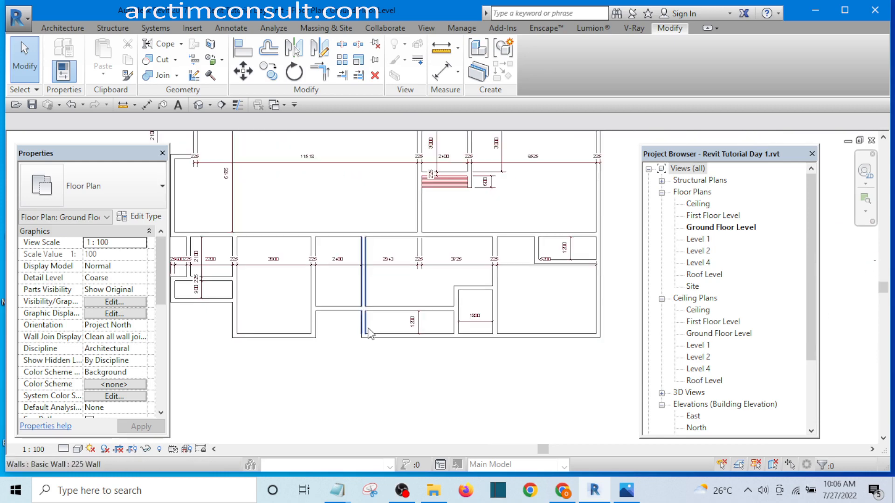
scroll(369, 332, "up", 4)
scroll(388, 307, "down", 5)
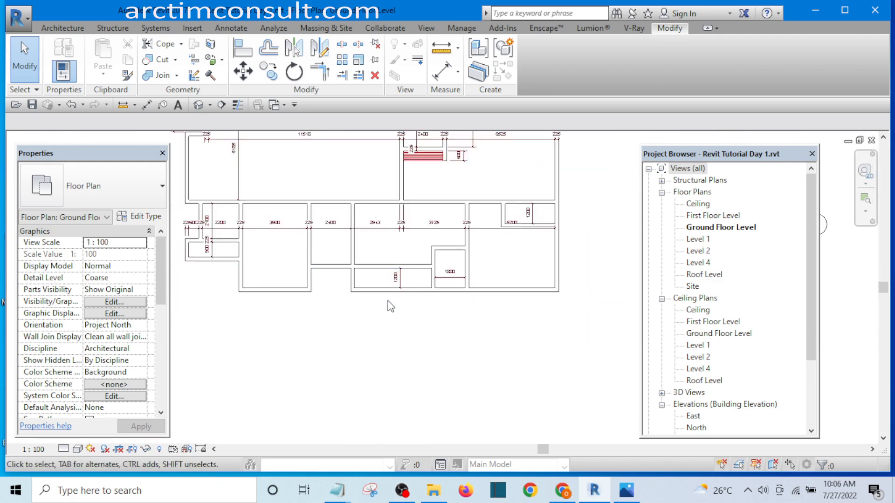
scroll(389, 303, "down", 2)
scroll(380, 289, "up", 5)
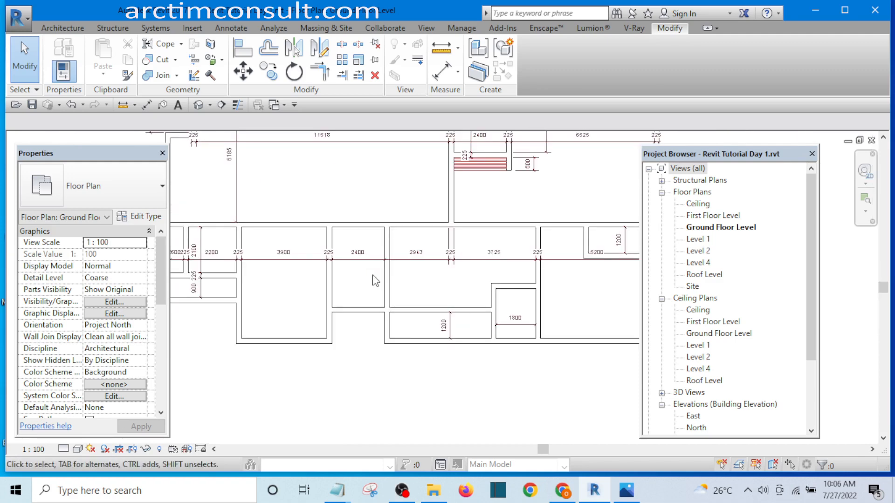
scroll(355, 293, "down", 6)
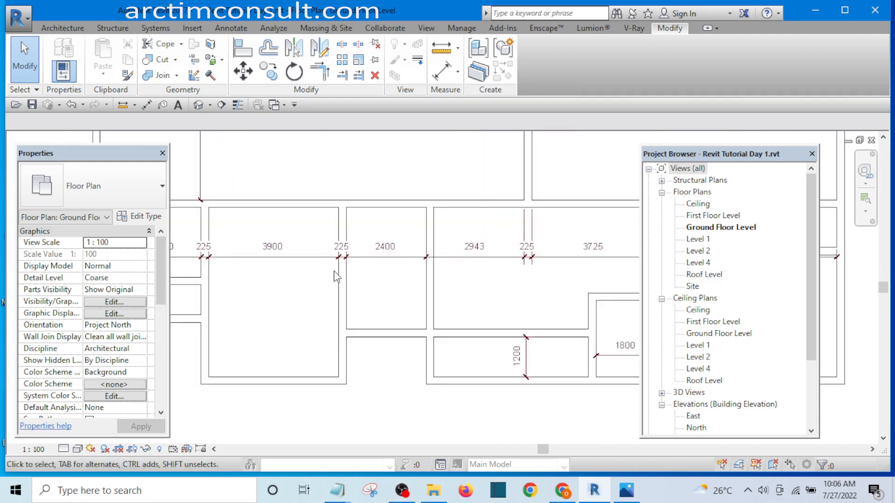
scroll(365, 309, "up", 2)
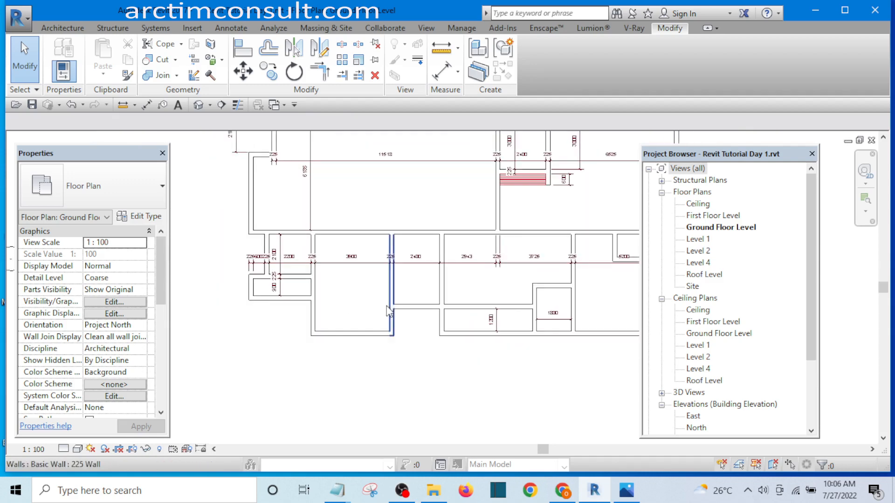
- Copy the right wall of the 3900 mm wide room leftward into the room, leaving a gap of about 980 mm
scroll(388, 311, "up", 2)
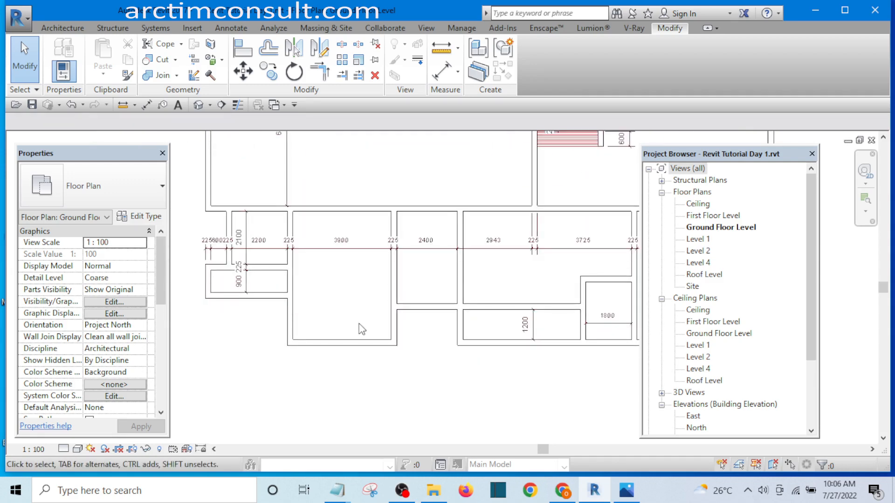
scroll(383, 272, "up", 2)
left_click(391, 275)
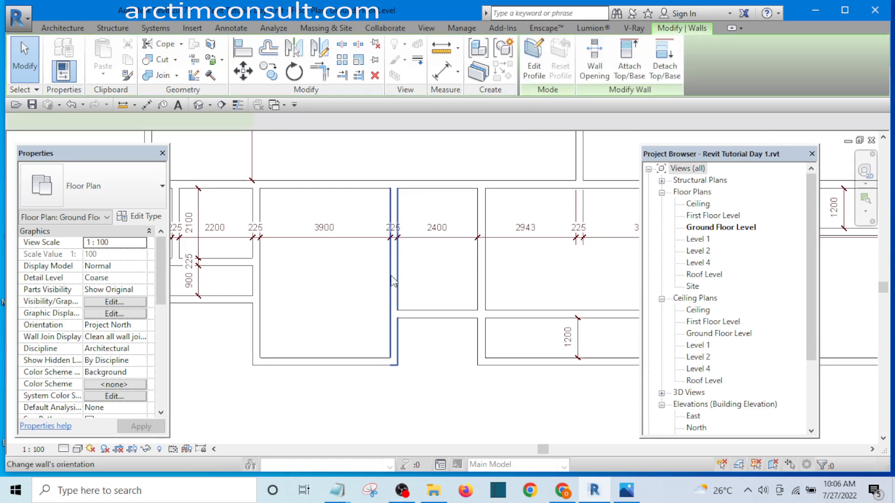
left_click_drag(390, 275, 350, 276)
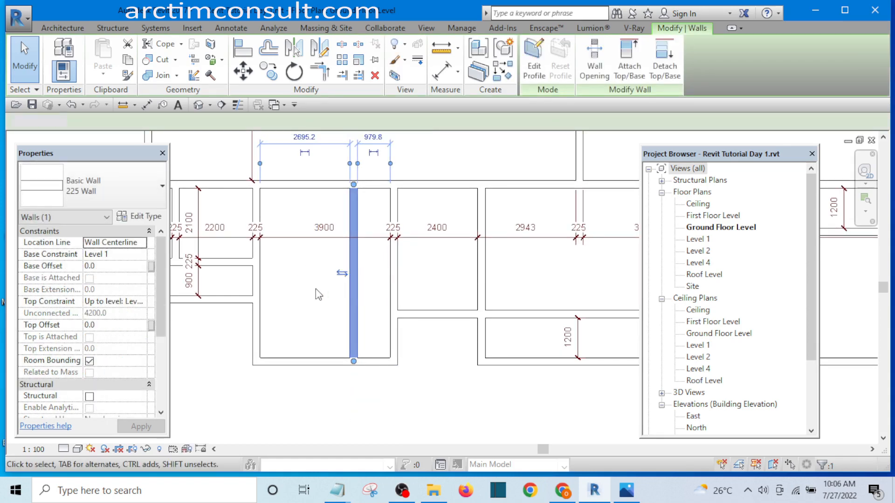
left_click(326, 292)
scroll(410, 273, "up", 2)
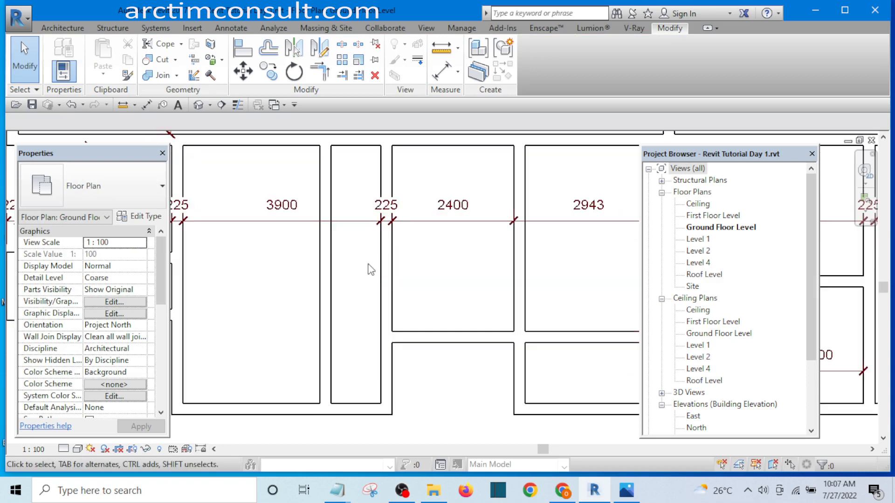
- Draw a matching 225 mm horizontal wall from the copied wall's middle to the room's right wall
left_click(325, 270)
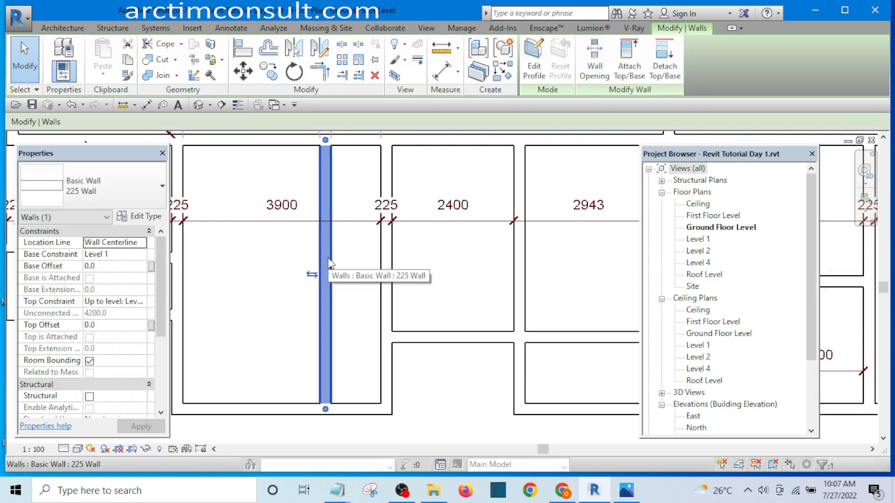
left_click(503, 74)
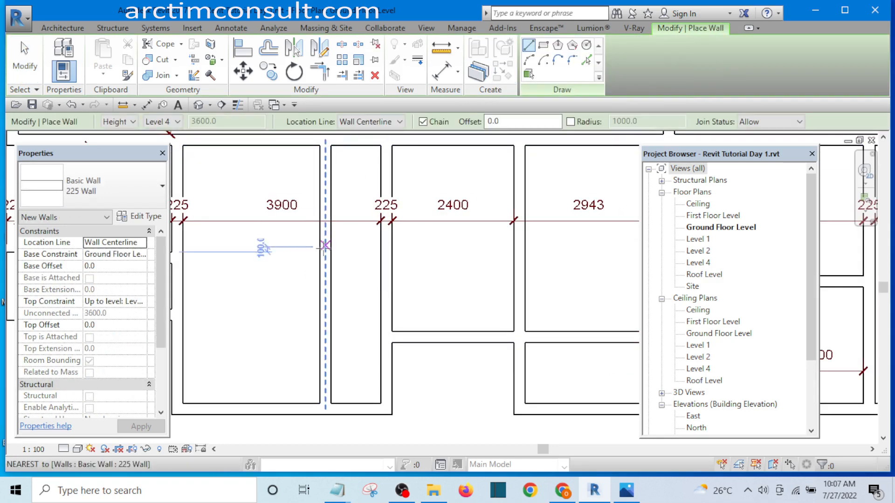
left_click(324, 275)
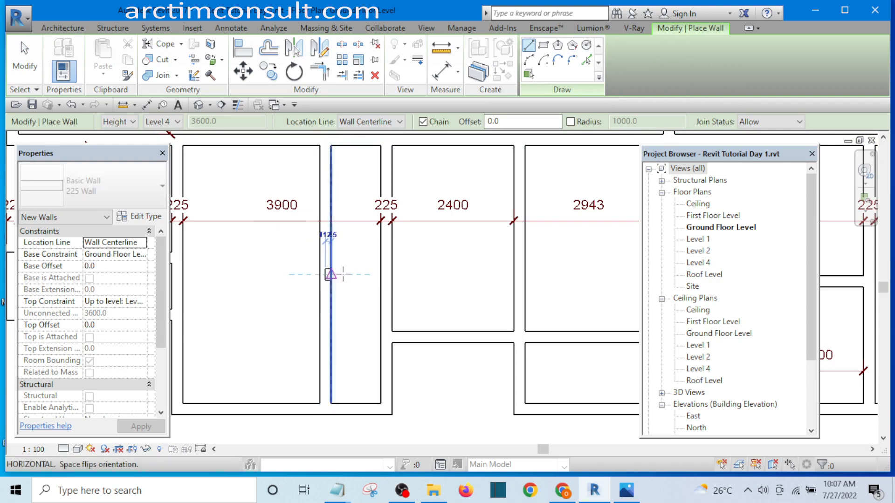
left_click(386, 274)
key("Escape")
key("Escape")
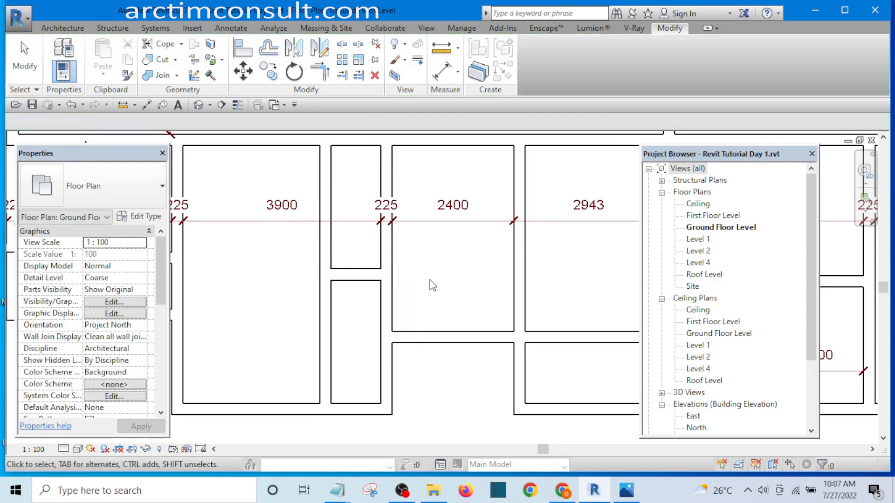
- Trim the short horizontal wall and the copied vertical wall to a corner, keeping the vertical wall's lower part
key("r")
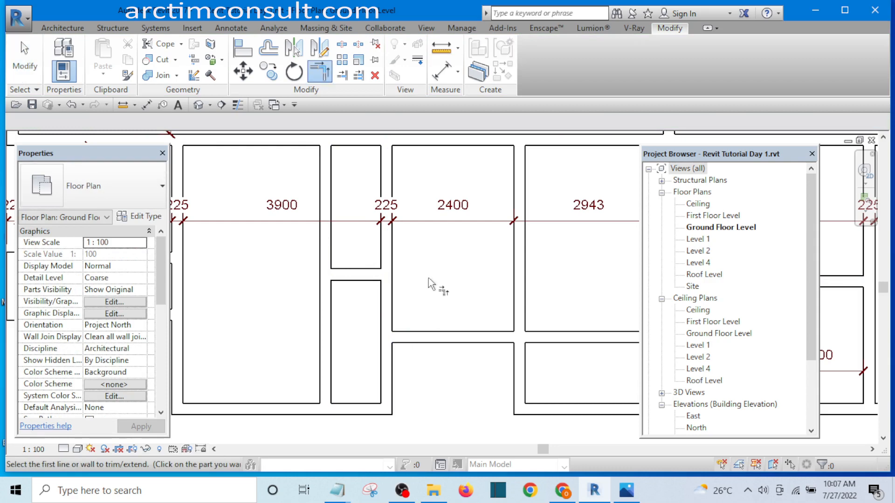
left_click(355, 276)
left_click(326, 306)
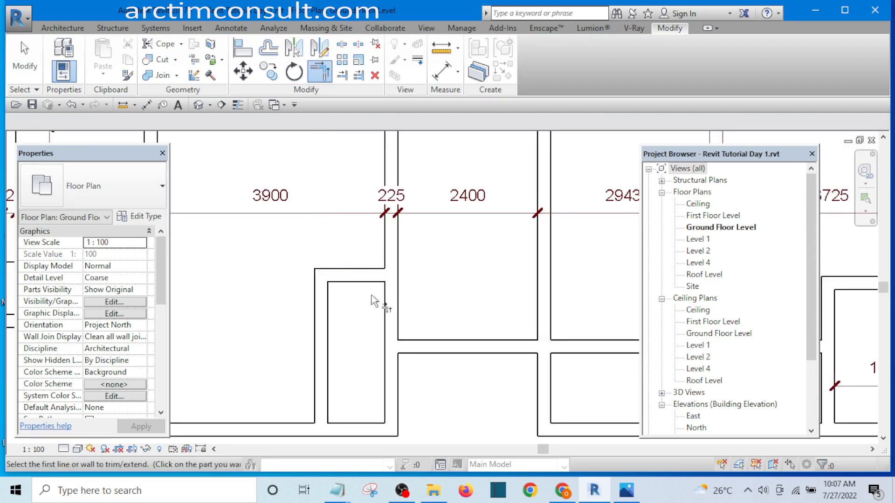
scroll(402, 247, "down", 2)
scroll(401, 242, "down", 2)
key("Escape")
scroll(401, 278, "up", 3)
scroll(377, 268, "up", 2)
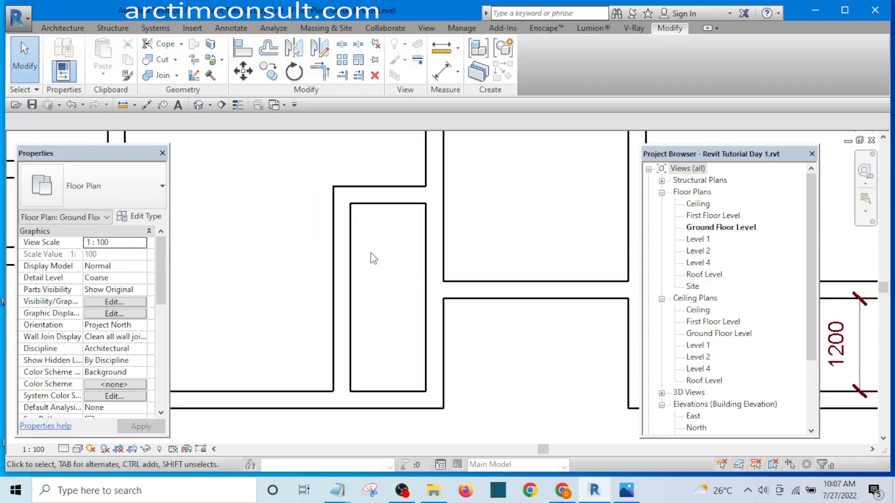
scroll(362, 216, "down", 2)
scroll(370, 226, "down", 2)
scroll(370, 226, "up", 1)
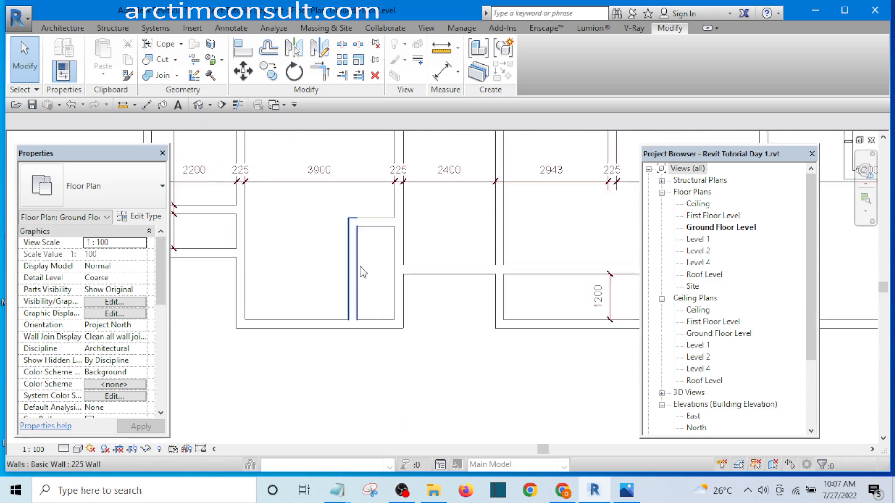
scroll(368, 289, "down", 3)
scroll(365, 301, "up", 2)
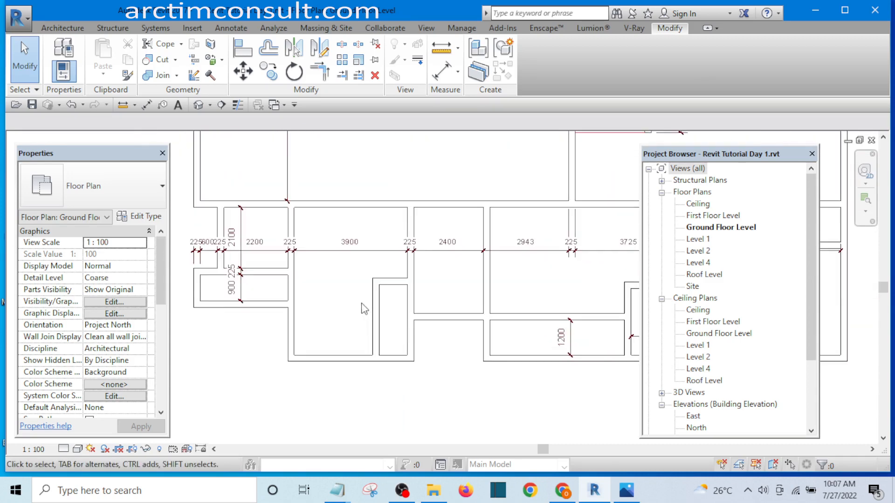
- Move both side walls of the 2400 mm wide bay, together with the two adjoining closet walls, 1200 mm to the right
scroll(354, 289, "up", 1)
scroll(345, 273, "down", 1)
scroll(374, 207, "up", 1)
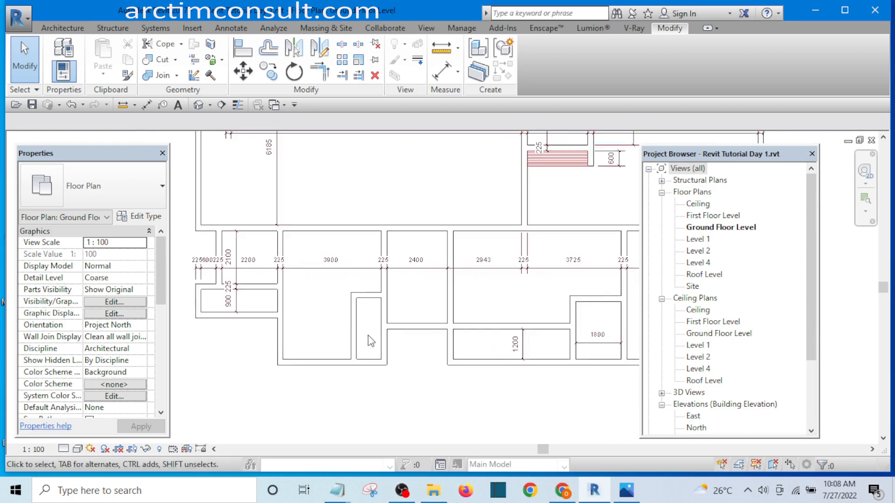
scroll(367, 337, "up", 2)
scroll(341, 275, "up", 1)
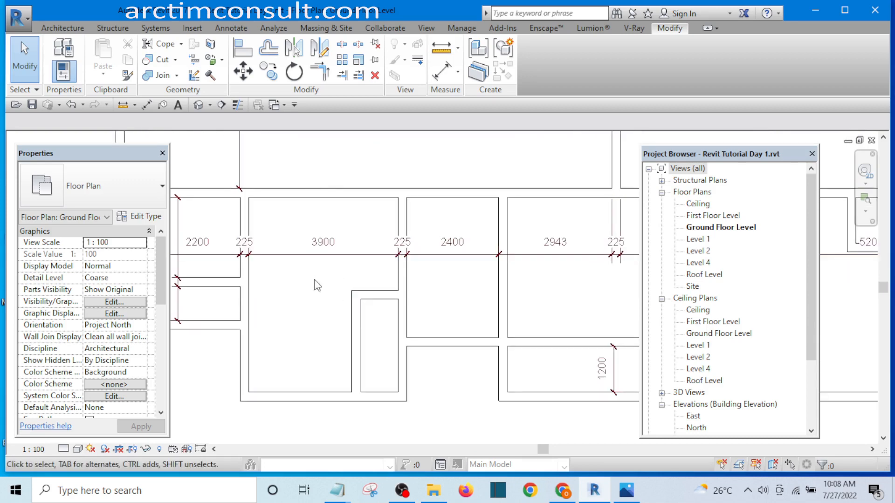
scroll(336, 326, "down", 3)
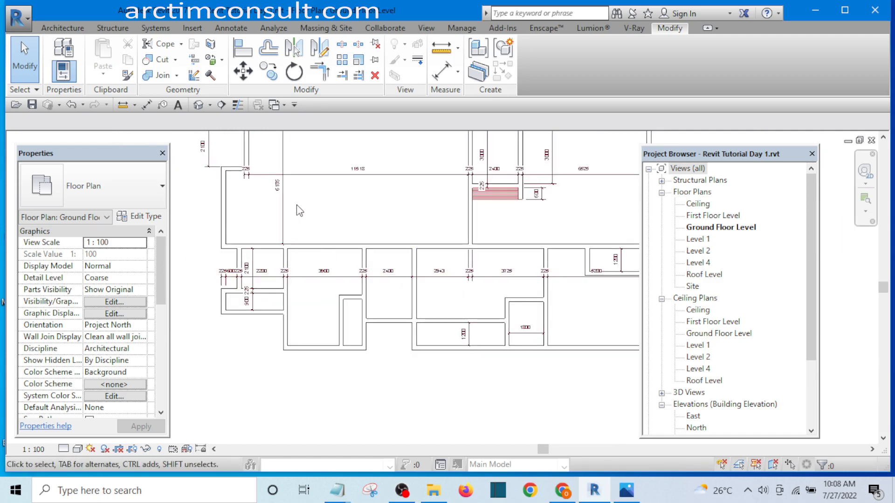
left_click_drag(296, 204, 453, 392)
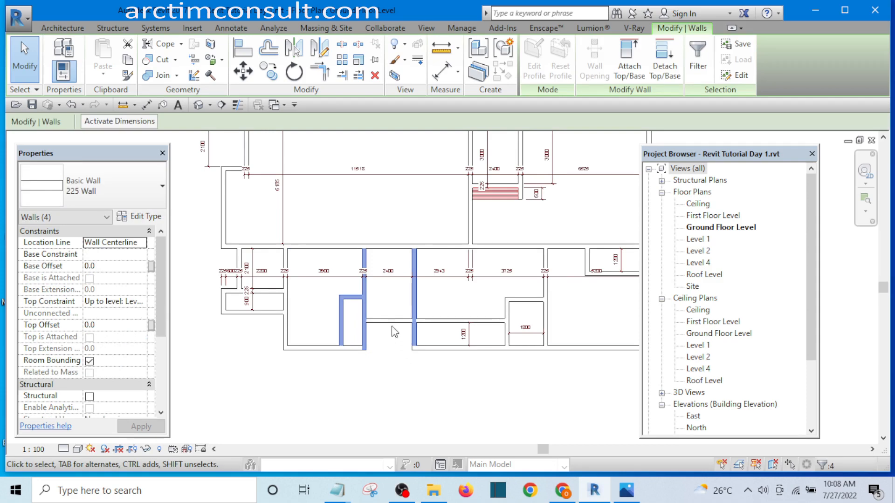
left_click(249, 79)
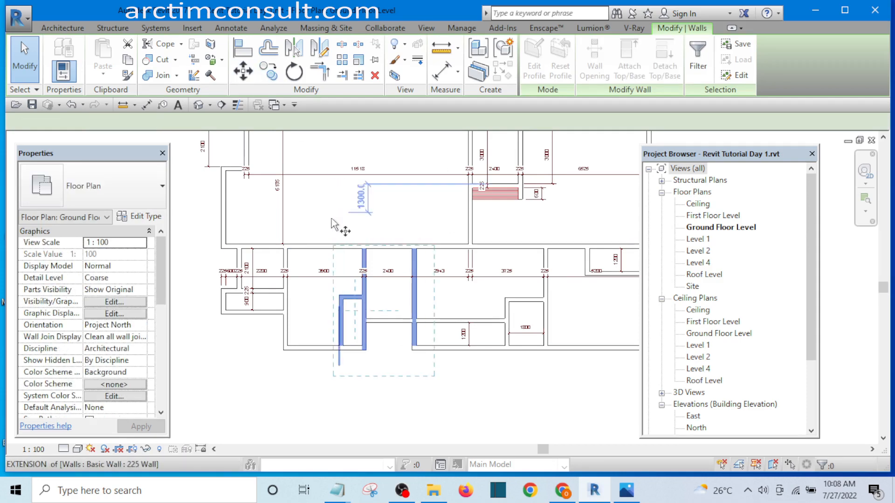
scroll(334, 215, "up", 1)
left_click(325, 221)
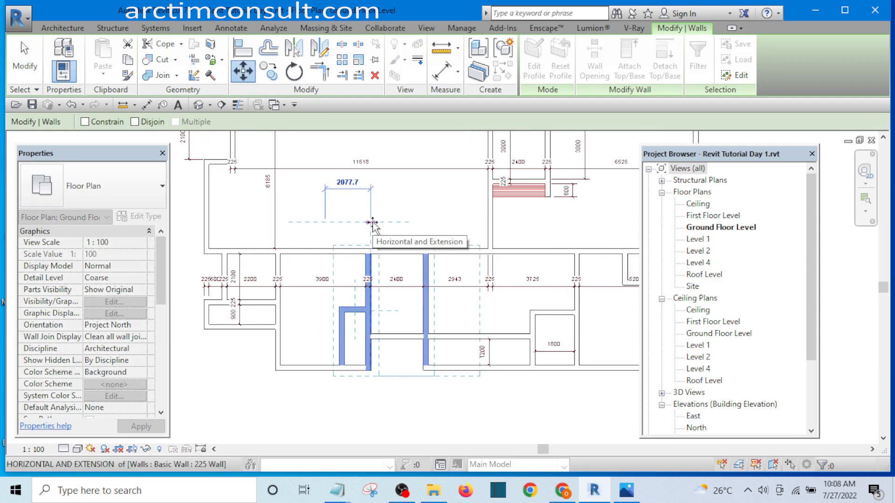
type("12")
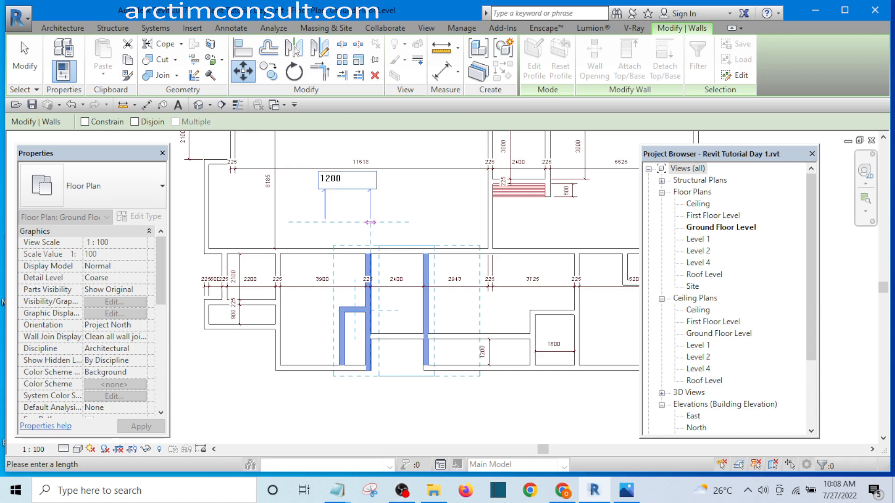
type("00")
key("Return")
left_click(380, 219)
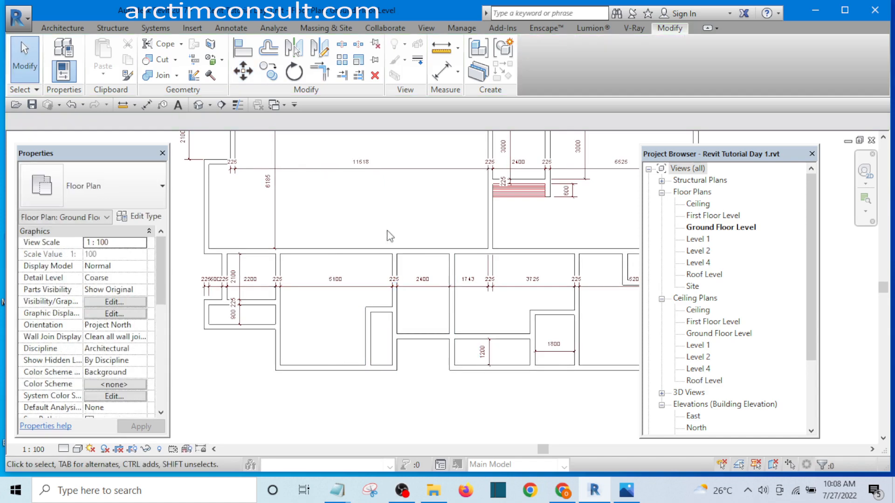
- Add a witness line at the outer face of the closet's left wall to the lower row's horizontal dimension string
scroll(390, 236, "up", 3)
left_click(354, 278)
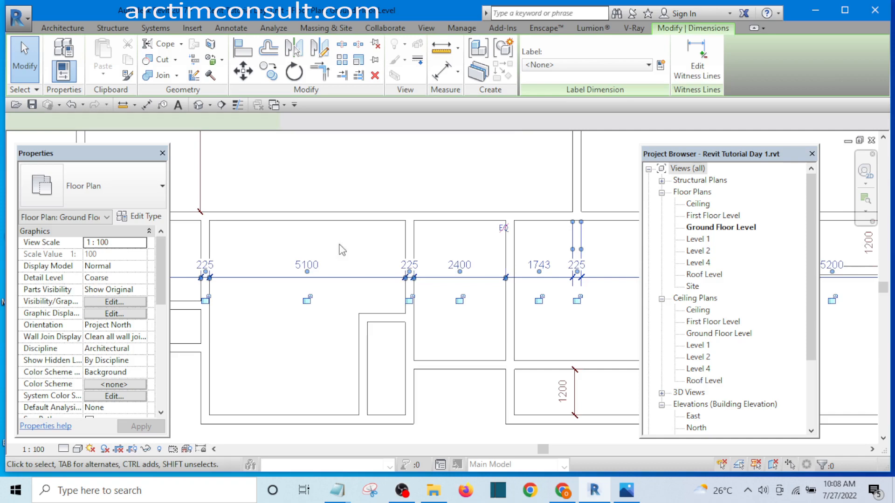
left_click(688, 59)
left_click(359, 359)
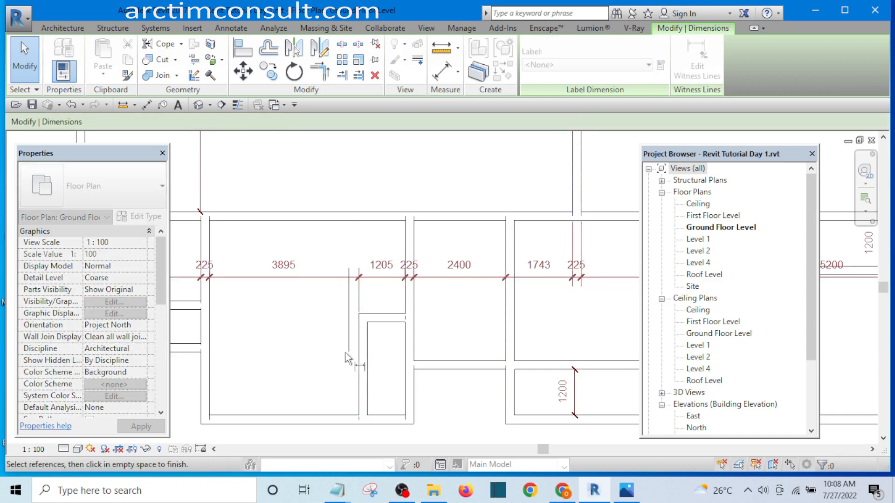
left_click(298, 351)
left_click(287, 366)
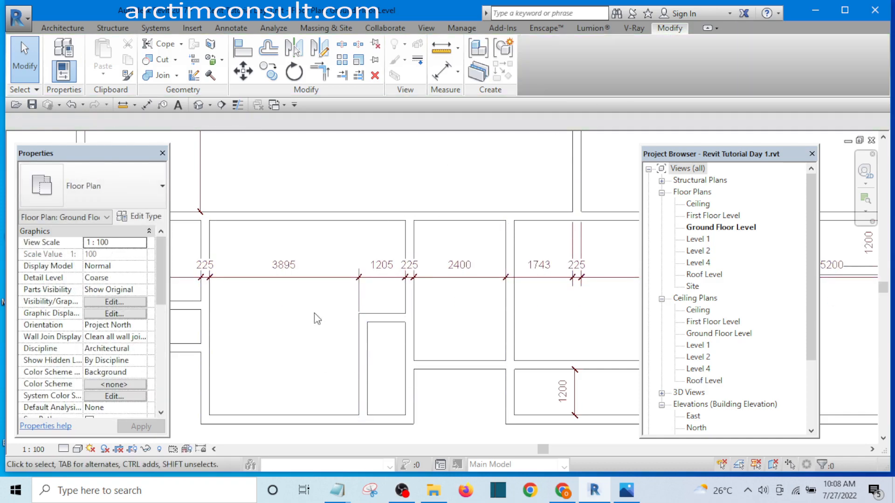
- Examine the revised wall layout across the whole plan, especially the lower rooms, closets and the wall dividing them from the upper rooms
scroll(342, 300, "down", 2)
scroll(342, 299, "up", 2)
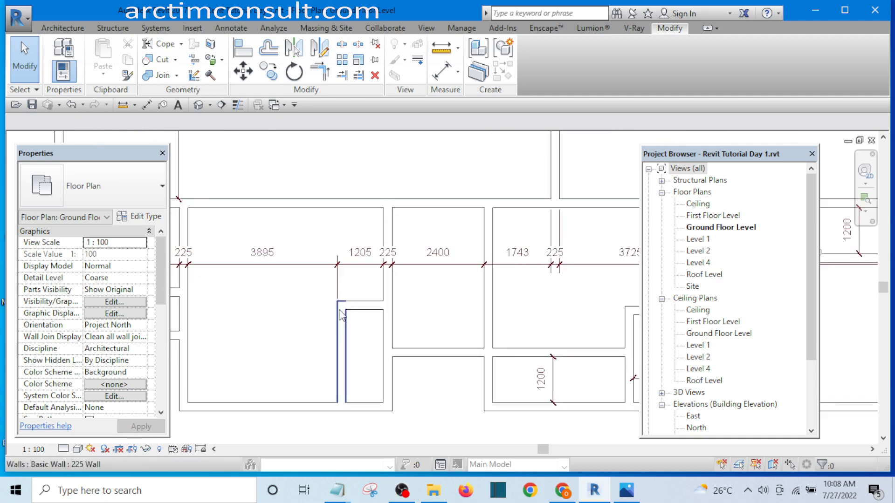
scroll(338, 290, "down", 4)
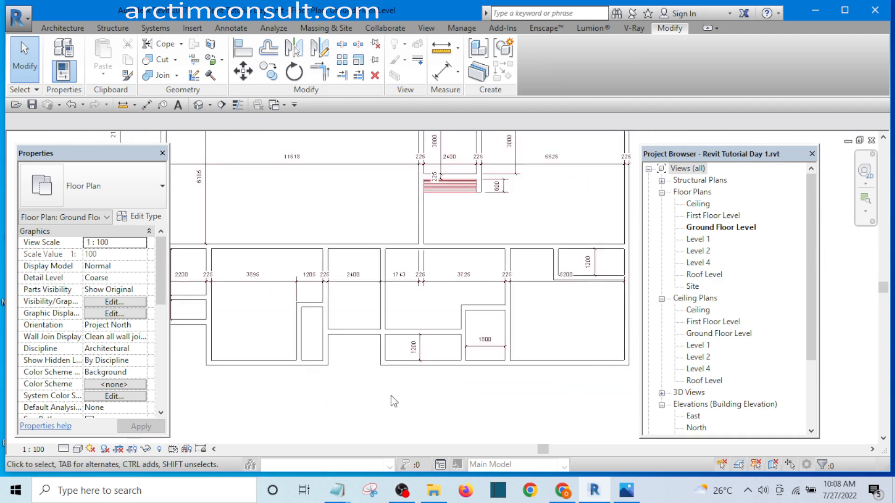
scroll(414, 386, "up", 2)
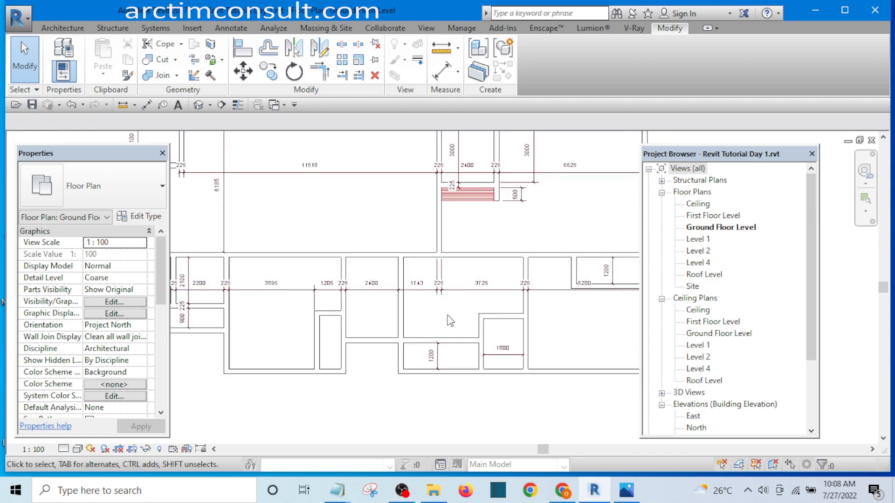
scroll(450, 294, "up", 3)
scroll(452, 299, "down", 3)
scroll(454, 314, "up", 2)
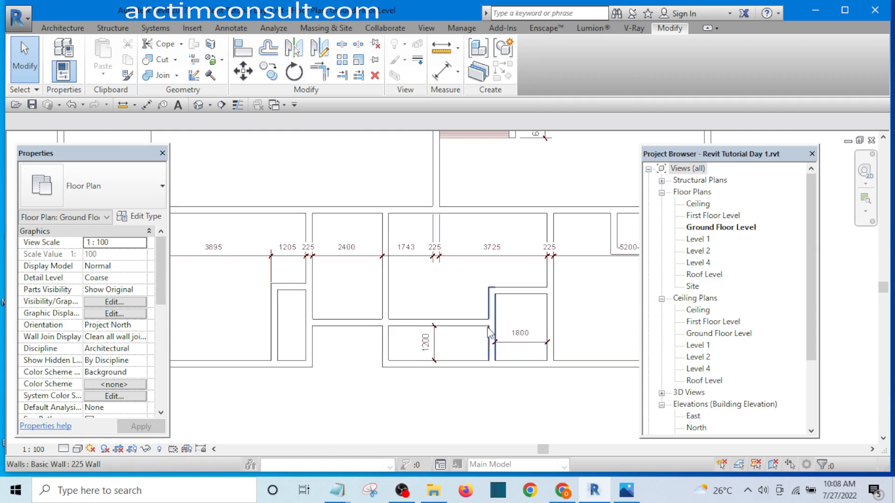
scroll(522, 322, "down", 4)
scroll(396, 283, "up", 1)
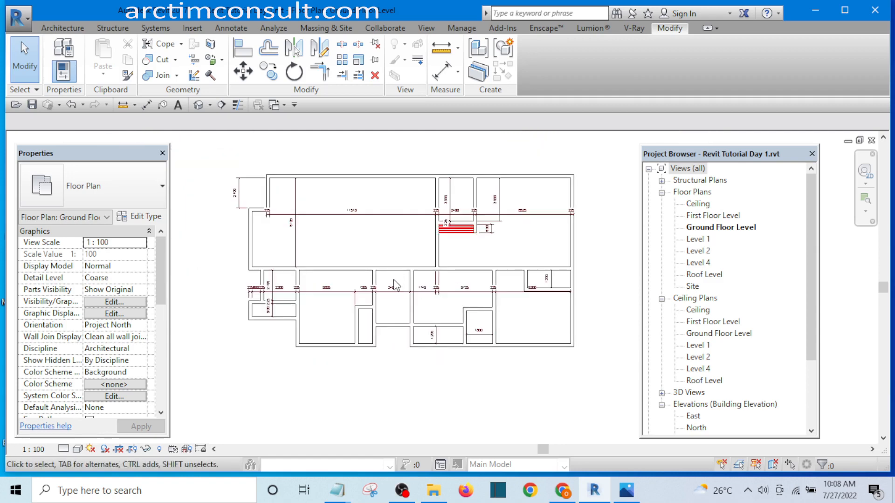
scroll(396, 285, "up", 2)
scroll(405, 261, "down", 1)
scroll(412, 253, "up", 1)
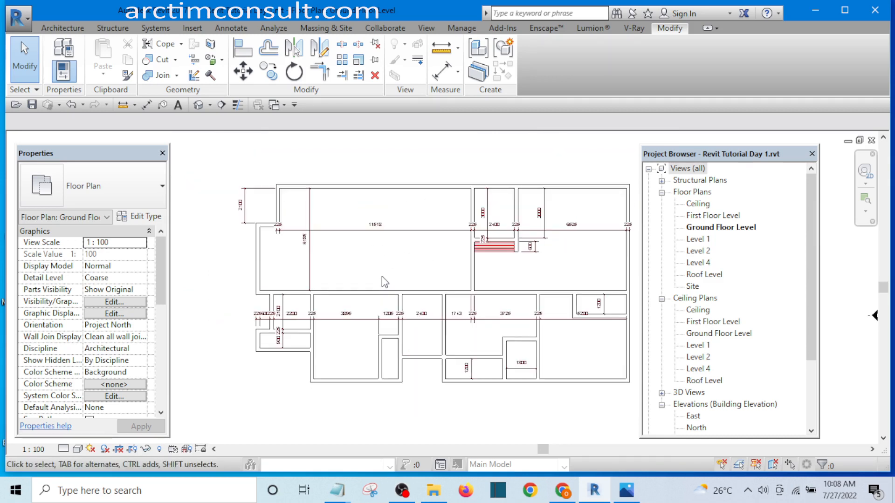
scroll(493, 332, "down", 2)
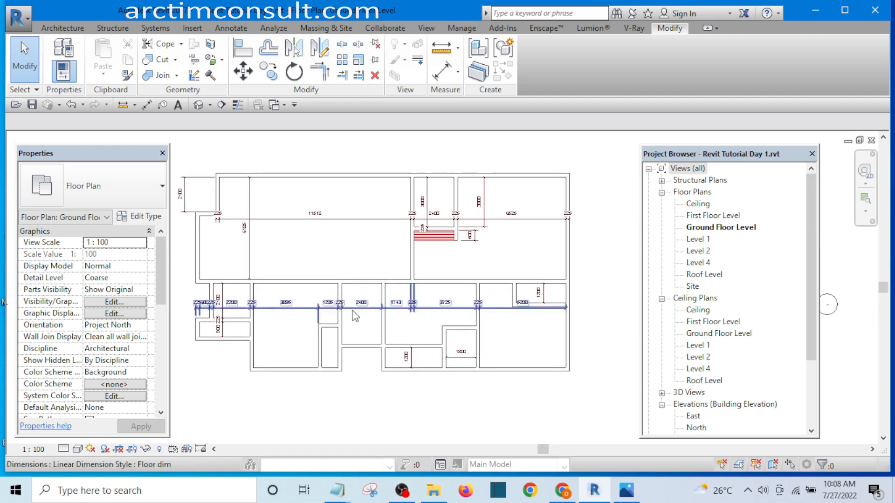
scroll(319, 338, "up", 4)
scroll(310, 330, "down", 2)
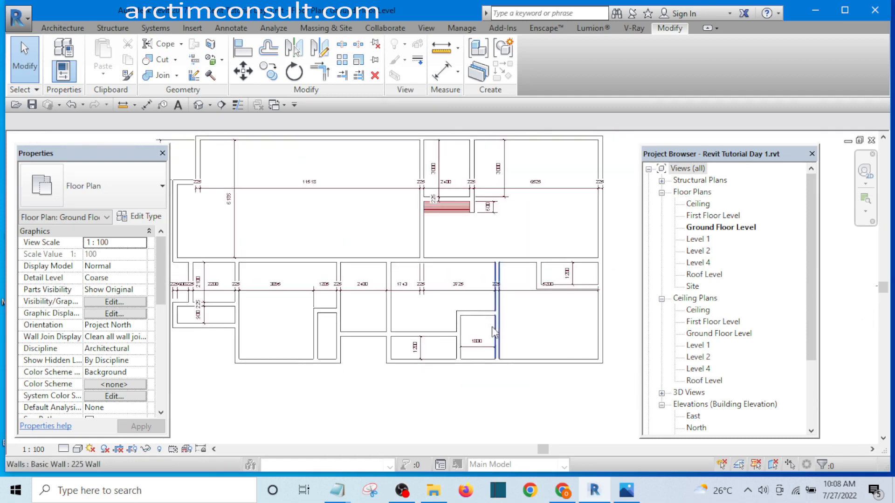
scroll(519, 338, "down", 3)
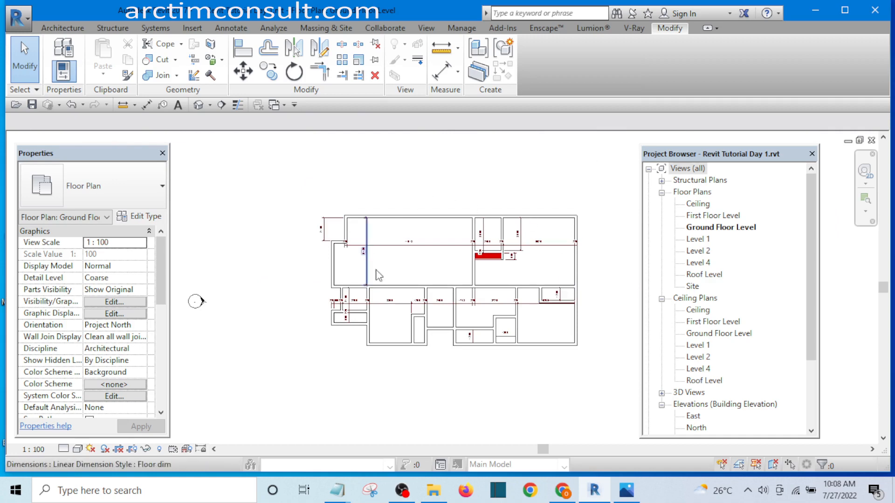
scroll(399, 297, "up", 3)
middle_click_drag(420, 321, 382, 323)
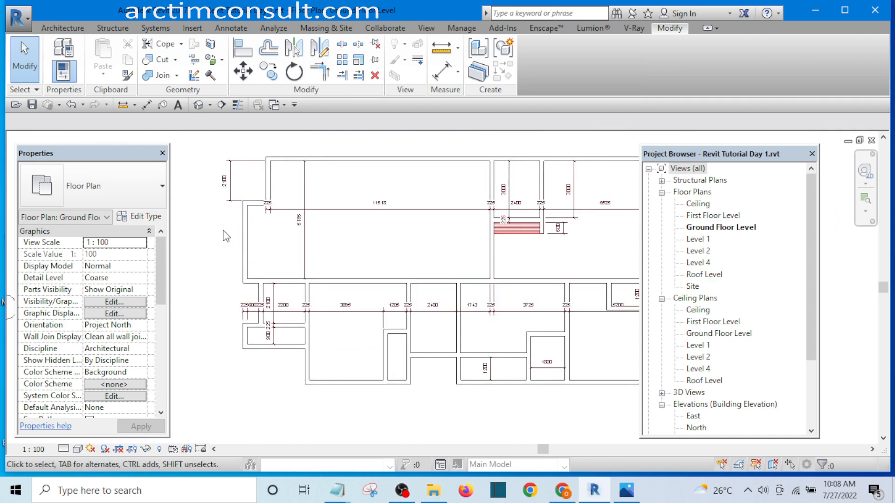
scroll(266, 251, "up", 3)
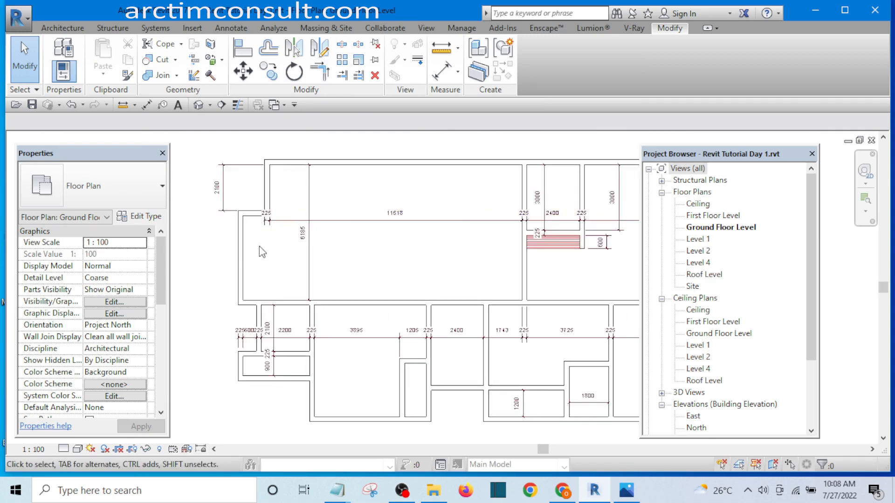
scroll(259, 246, "down", 2)
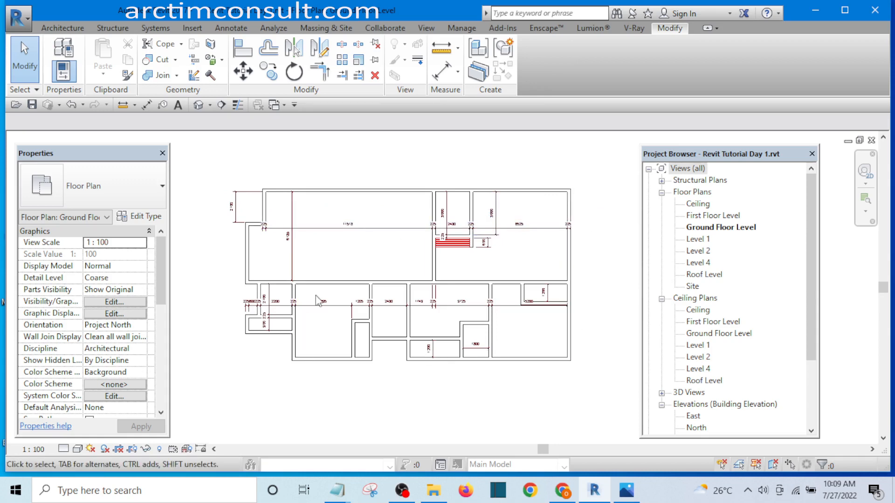
scroll(355, 299, "up", 4)
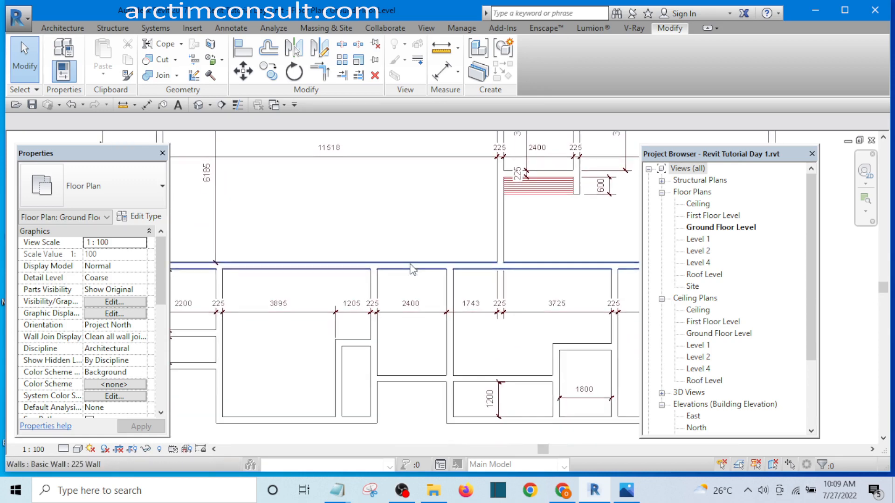
scroll(412, 270, "down", 5)
scroll(406, 256, "up", 5)
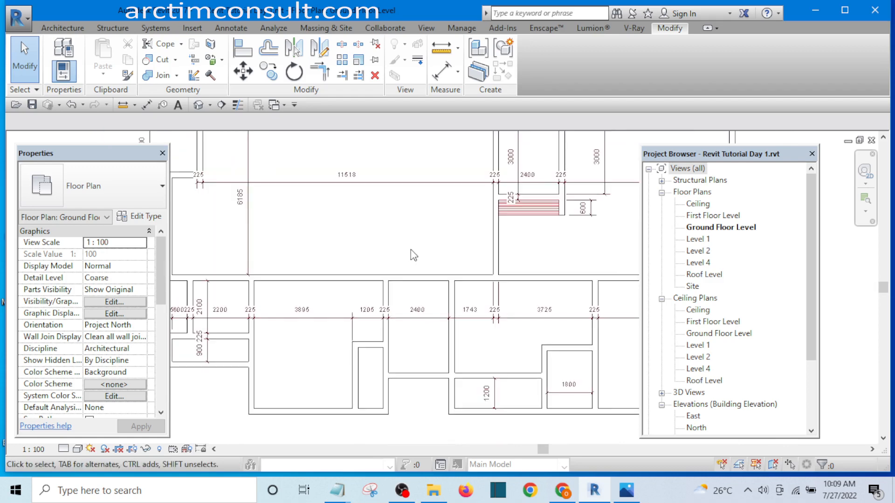
- Split the long horizontal wall above the 2400 mm wide bay near both side walls, deleting the inner segment to open the bay
scroll(406, 280, "up", 2)
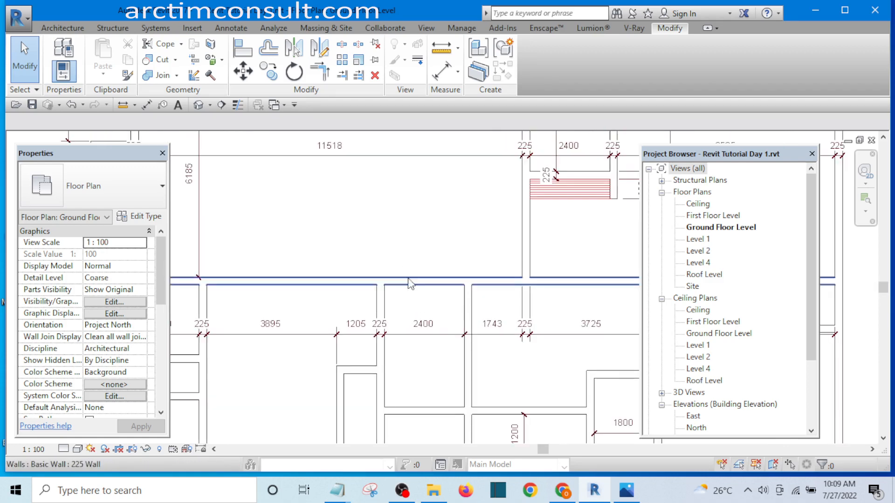
key("s")
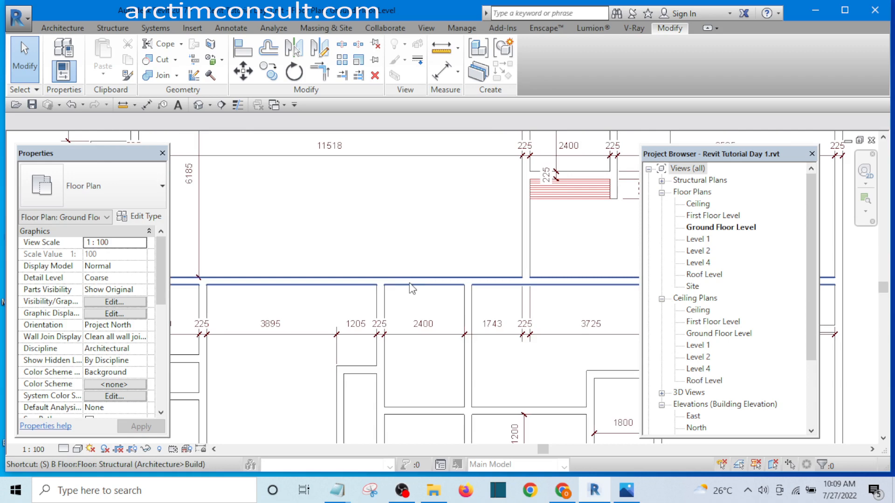
key("l")
scroll(408, 279, "up", 3)
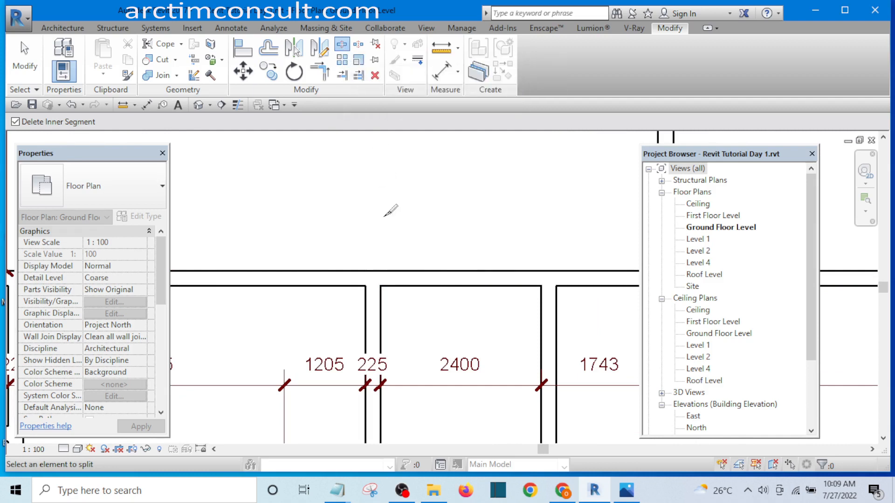
scroll(380, 275, "up", 1)
left_click(387, 278)
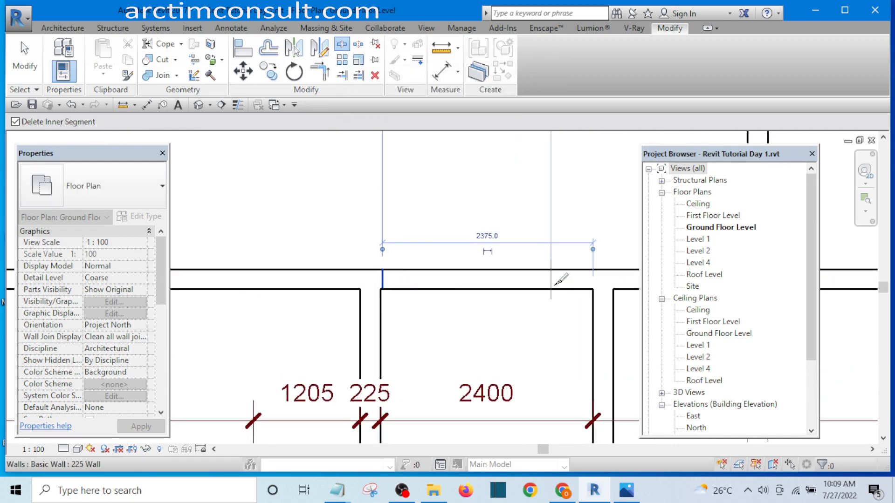
left_click(584, 278)
key("Escape")
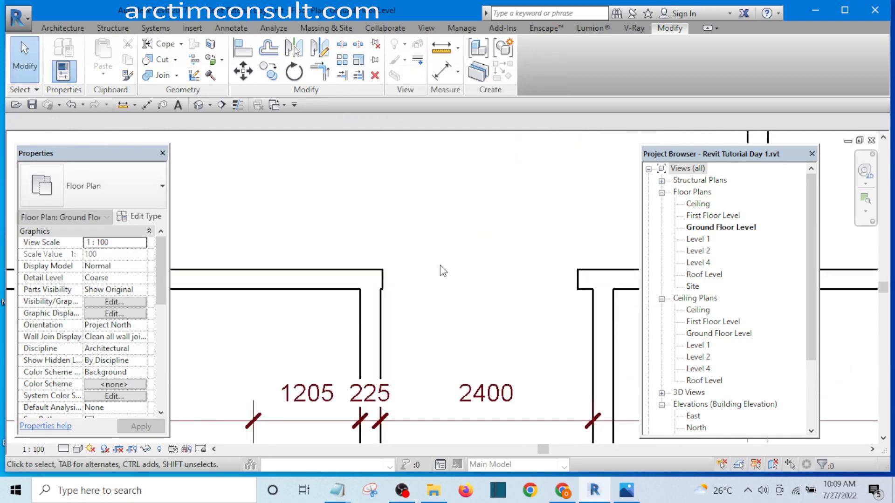
- Trim the two split wall ends to the inner faces of the 2400 mm bay's side walls
scroll(442, 270, "down", 2)
key("e")
key("x")
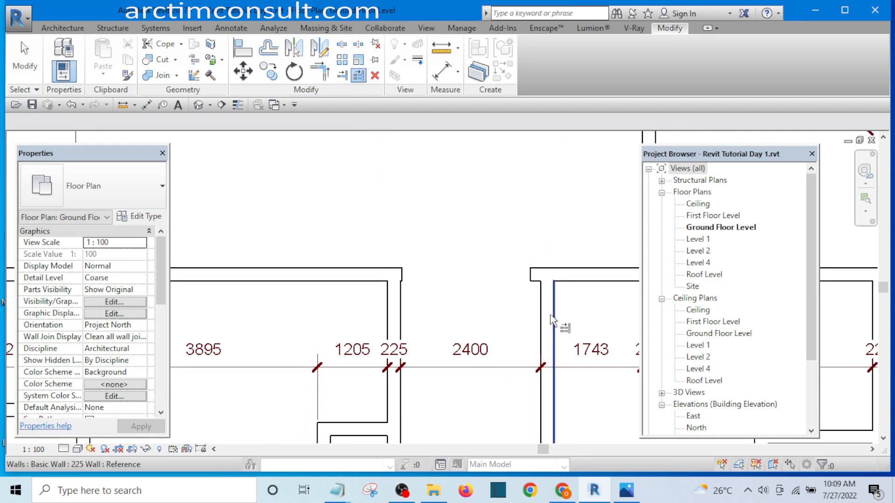
left_click(539, 313)
left_click(573, 275)
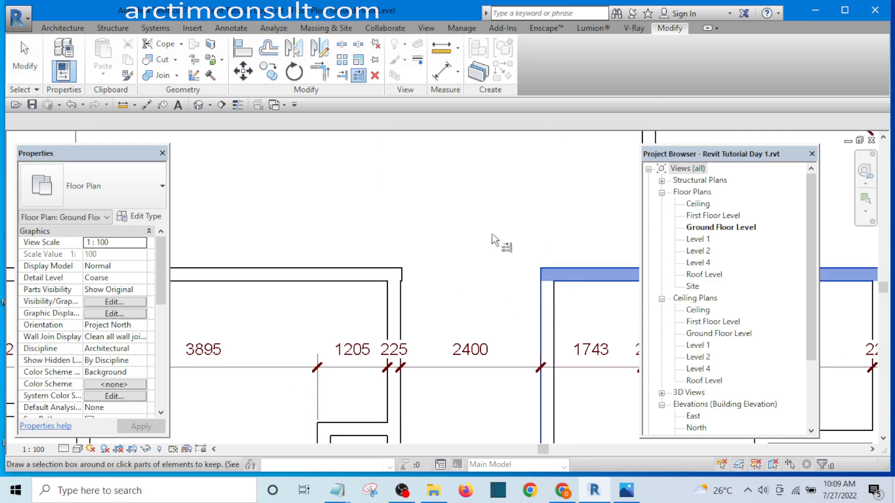
scroll(419, 322, "up", 2)
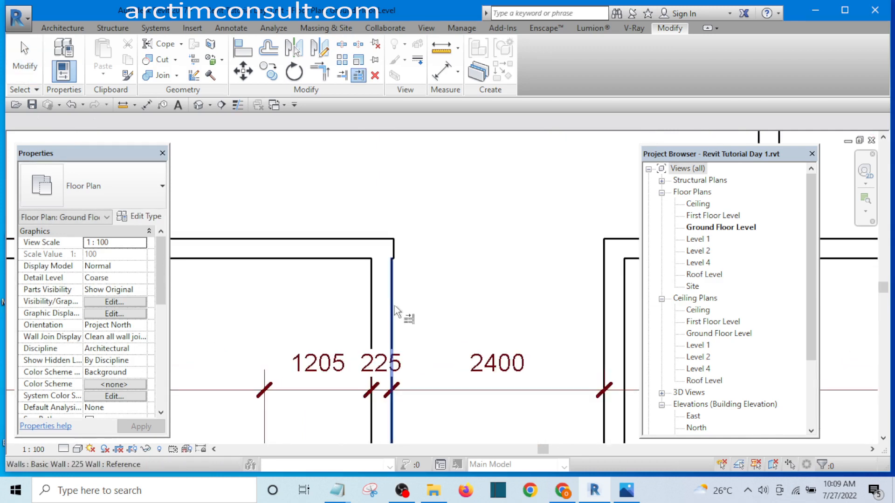
left_click(320, 254)
key("Escape")
scroll(448, 266, "down", 3)
scroll(466, 309, "down", 5)
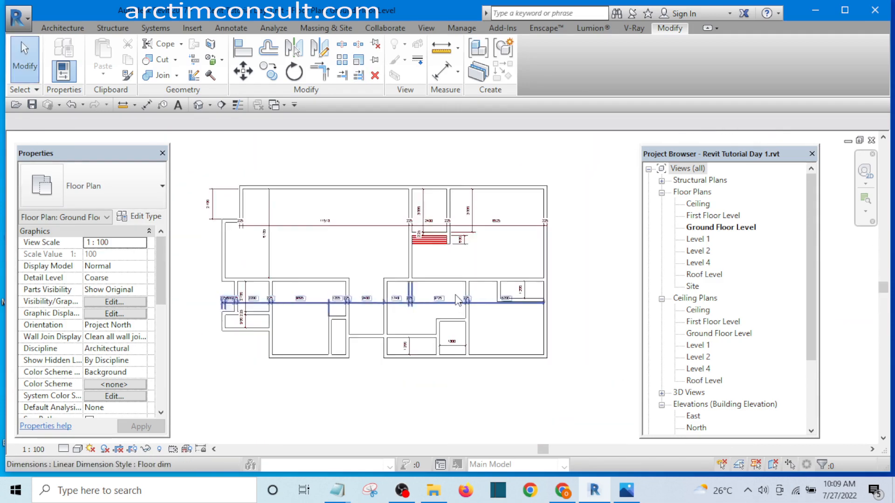
scroll(425, 259, "up", 3)
scroll(465, 280, "down", 3)
scroll(433, 279, "up", 2)
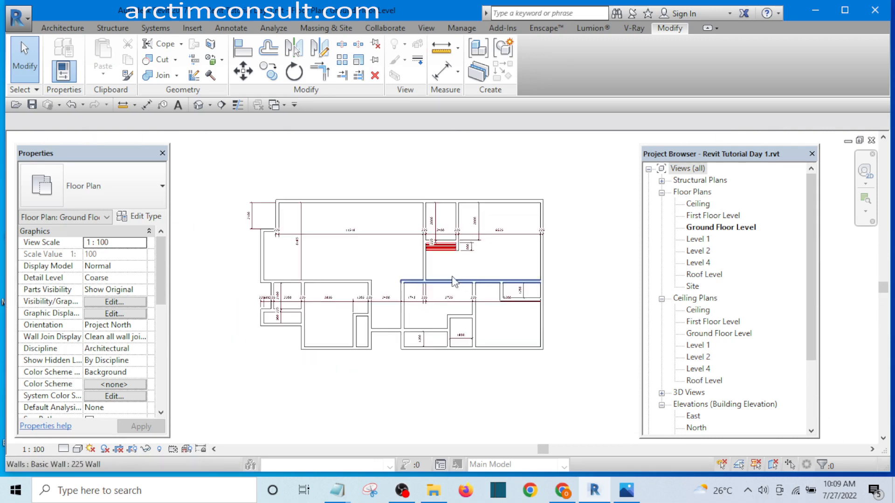
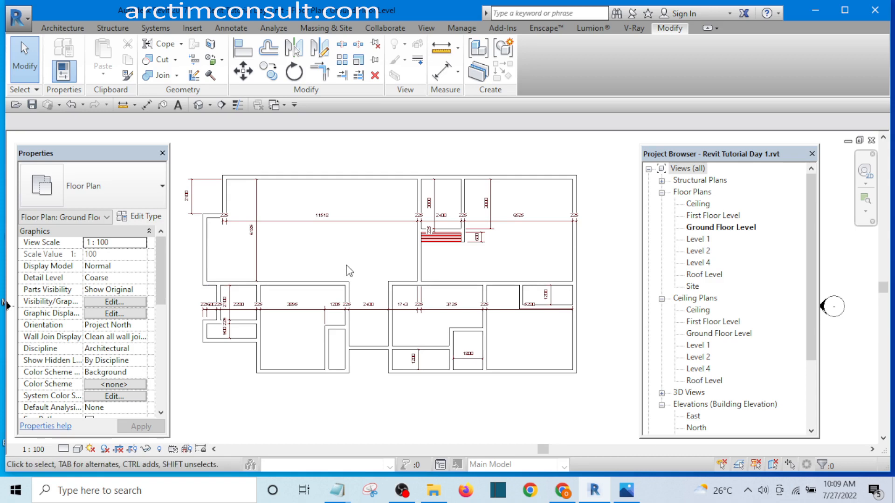
- Rename the M_Single-Flush door type 0915 x 2134mm as 900 x 2100mm
scroll(357, 272, "up", 5)
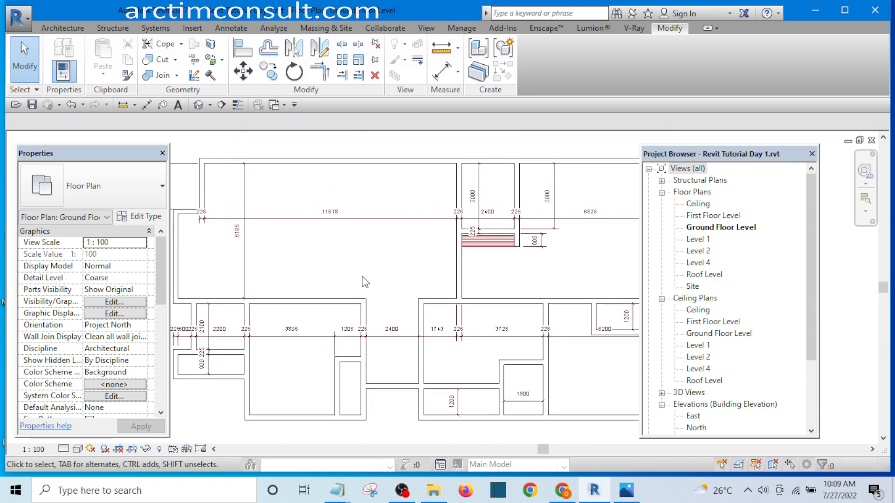
key("d")
key("r")
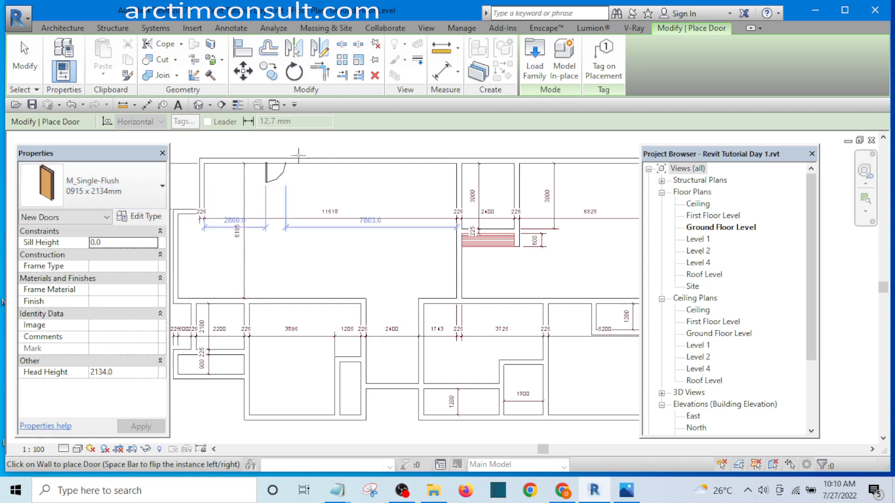
left_click(61, 27)
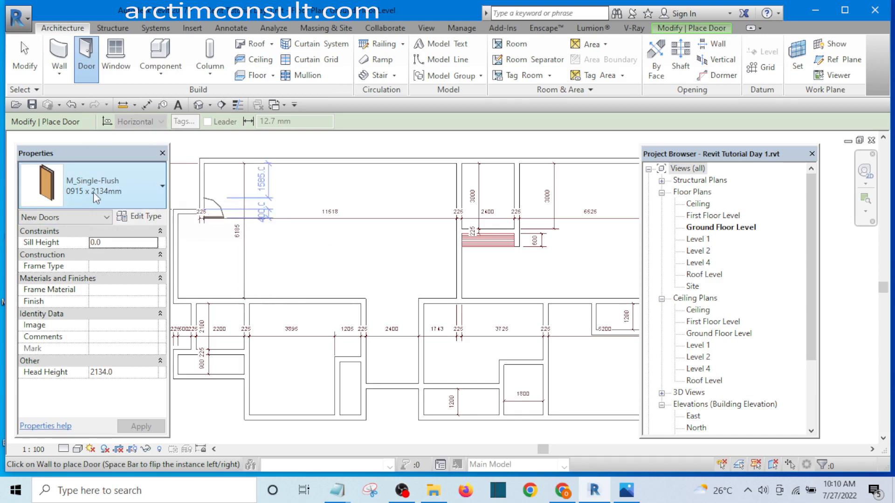
left_click(99, 181)
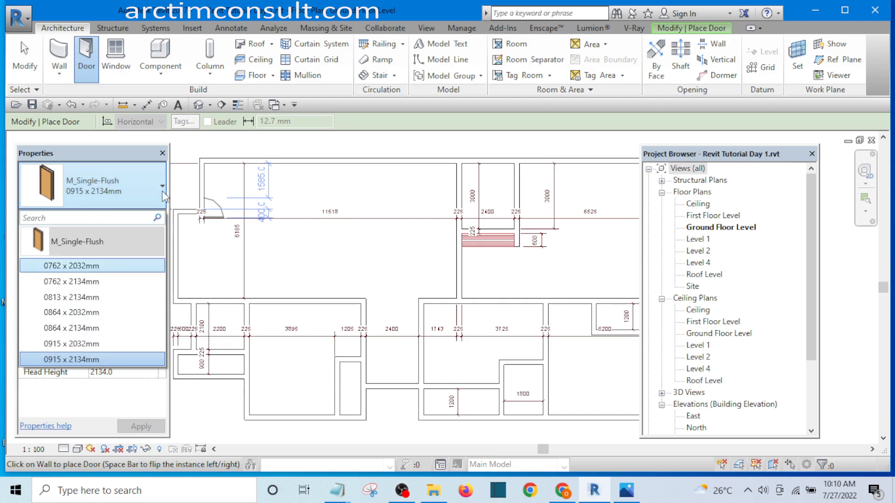
left_click(149, 175)
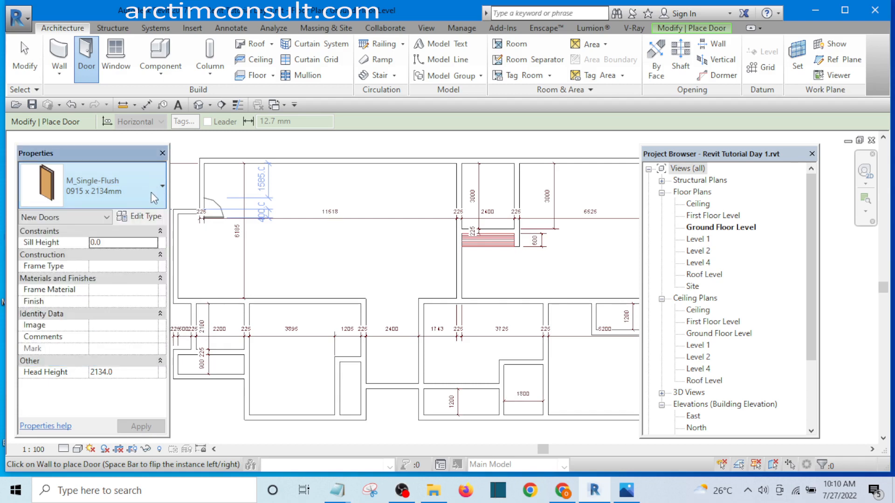
left_click(137, 217)
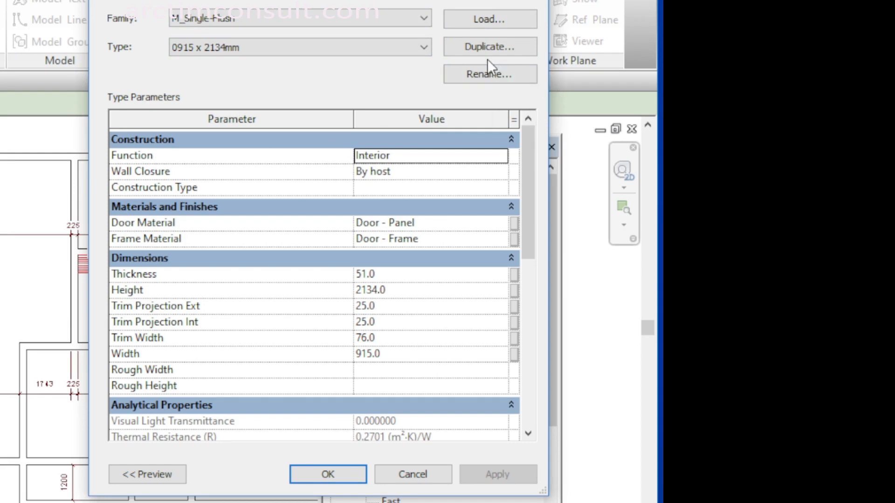
left_click(484, 74)
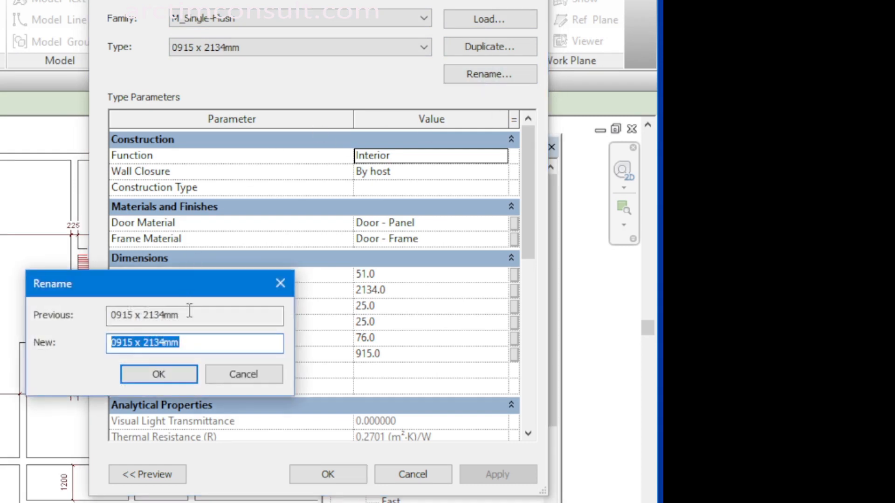
left_click_drag(193, 343, 87, 356)
left_click(137, 344)
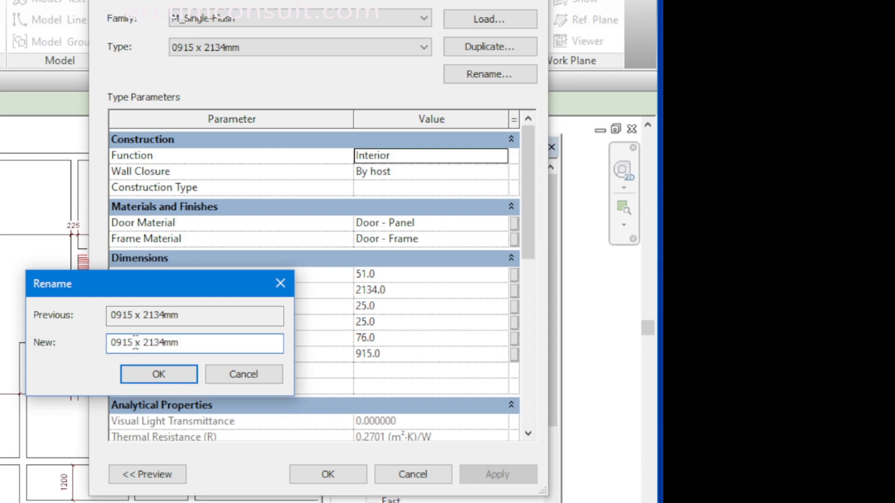
left_click_drag(135, 344, 20, 355)
type("900")
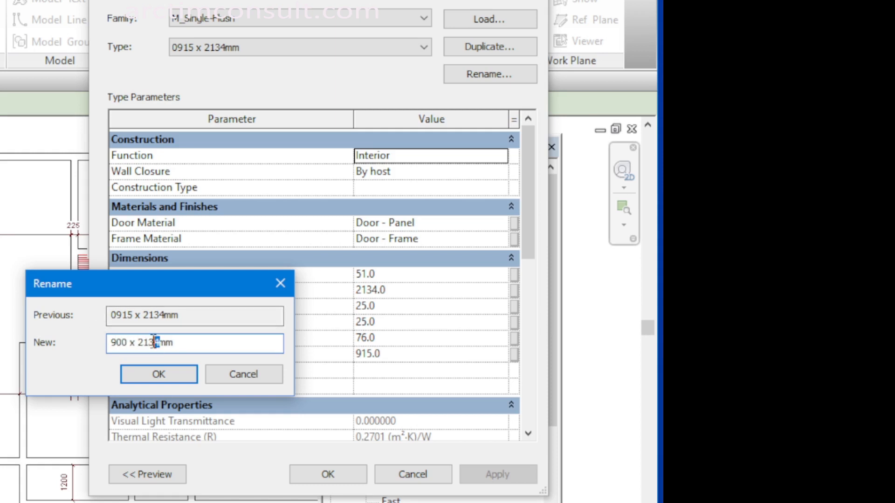
type("00")
left_click(172, 373)
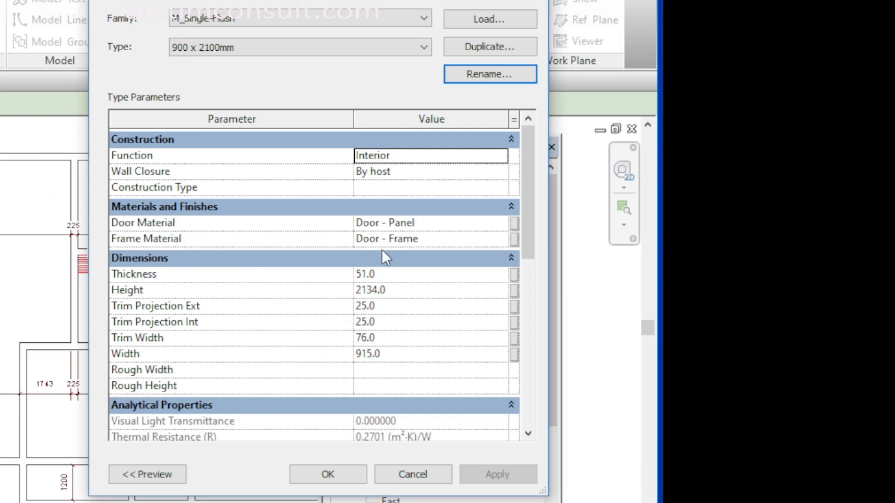
- Set the door type's height to 2100 and its width to 900, and apply the type changes
left_click(397, 280)
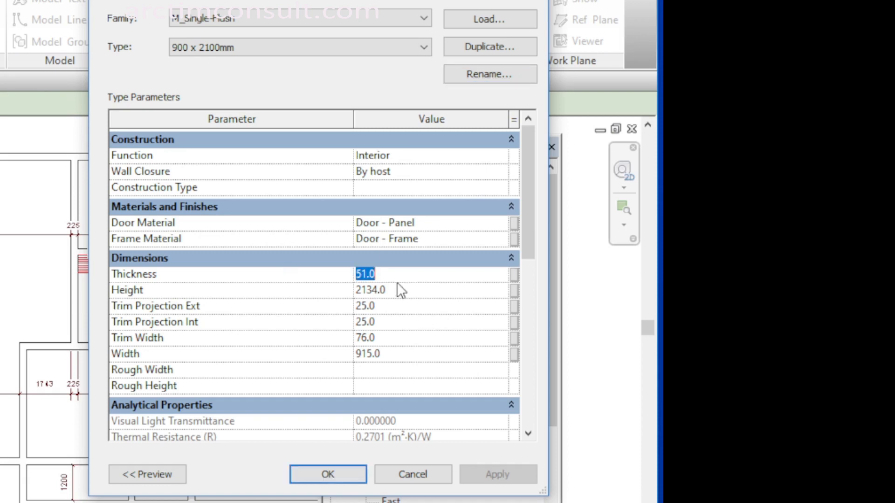
left_click(402, 291)
left_click(403, 292)
left_click_drag(403, 292, 367, 290)
type("00")
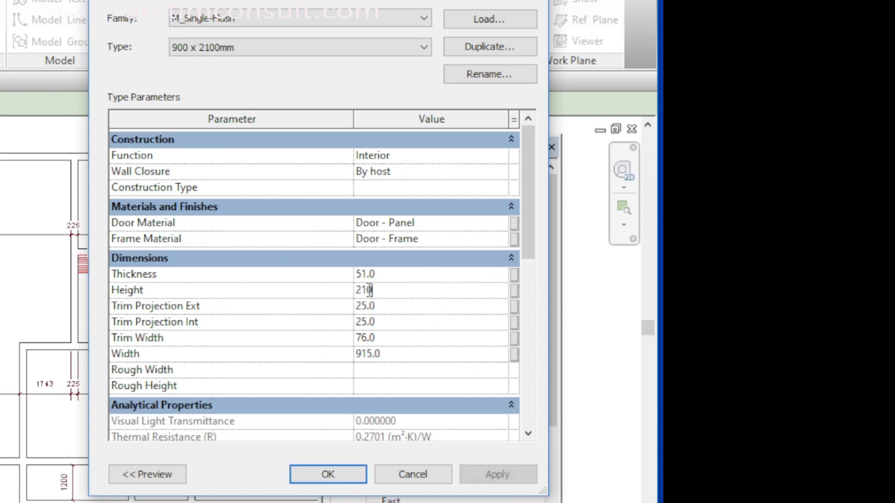
left_click(402, 355)
left_click(399, 355)
left_click_drag(382, 355, 367, 352)
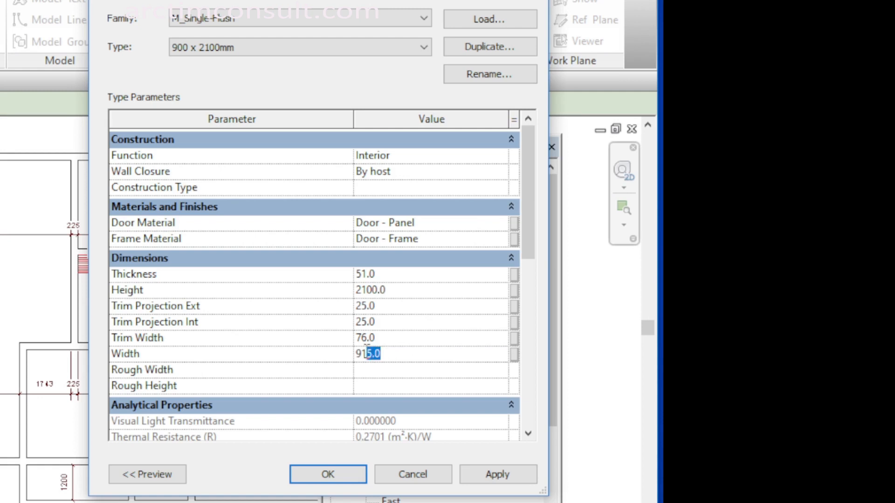
type("00")
left_click(492, 478)
left_click(341, 474)
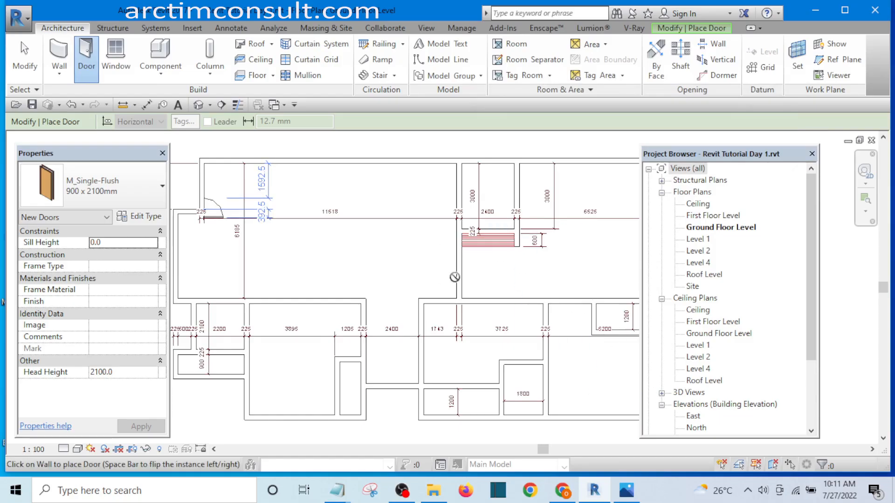
- Place a 900 x 2100mm door in the upper wall of the lower-left room, beside the room's left wall and swinging into the room
scroll(103, 276, "up", 1)
scroll(481, 248, "down", 3)
scroll(375, 315, "up", 4)
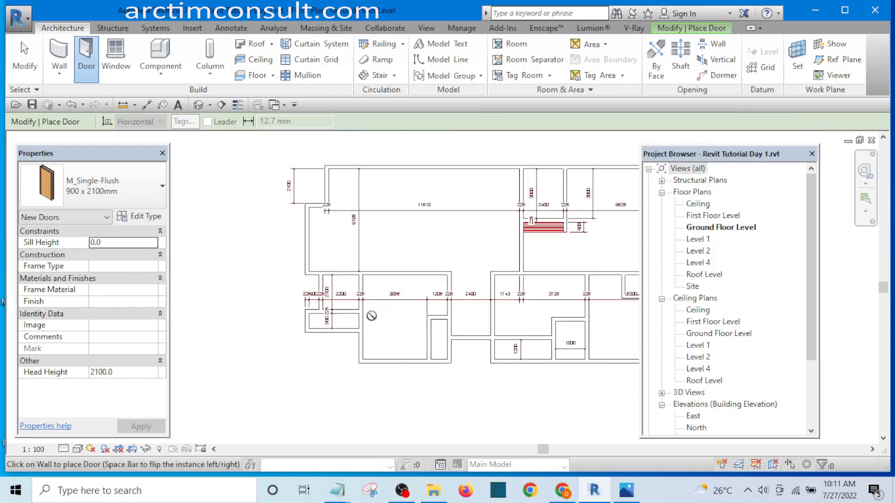
scroll(315, 306, "up", 1)
scroll(339, 282, "down", 1)
middle_click_drag(438, 324, 427, 295)
scroll(358, 215, "up", 2)
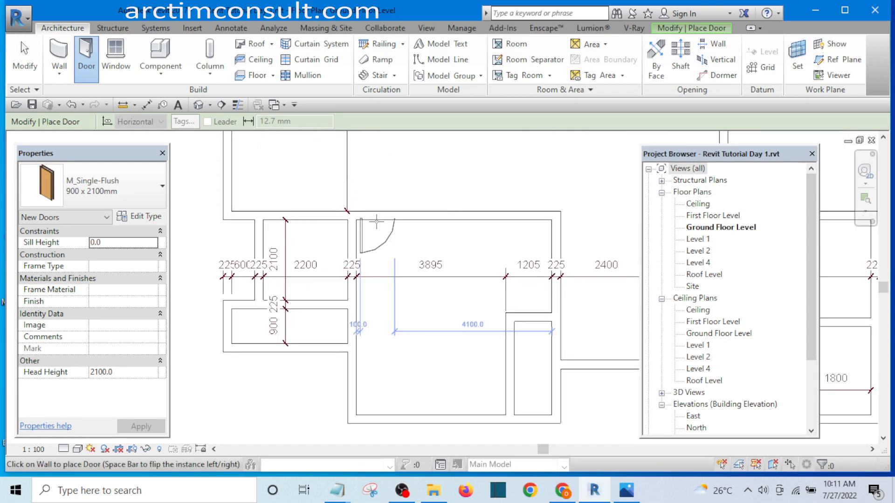
scroll(376, 221, "down", 1)
scroll(375, 221, "up", 2)
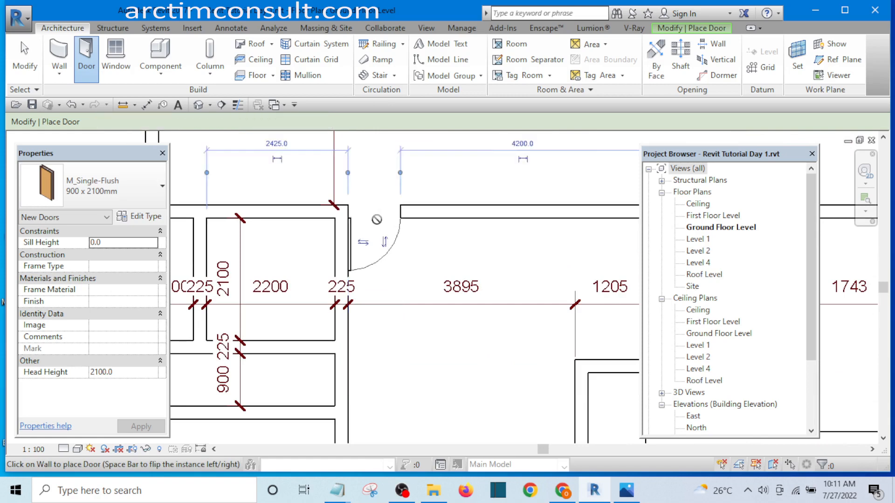
- Place a door between the 2200 mm wide room and the 900 mm deep room, and another centred in the narrow closet's left wall
scroll(373, 223, "down", 3)
scroll(341, 279, "up", 2)
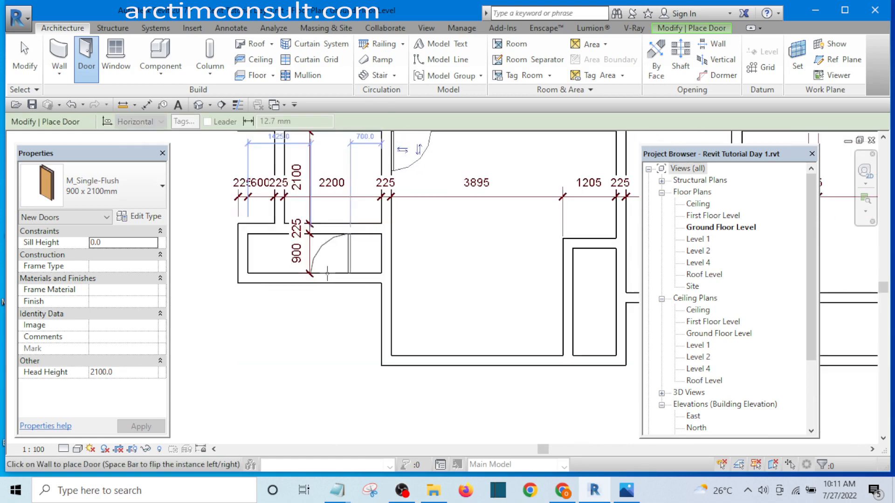
left_click(326, 231)
scroll(291, 257, "down", 2)
scroll(291, 260, "down", 2)
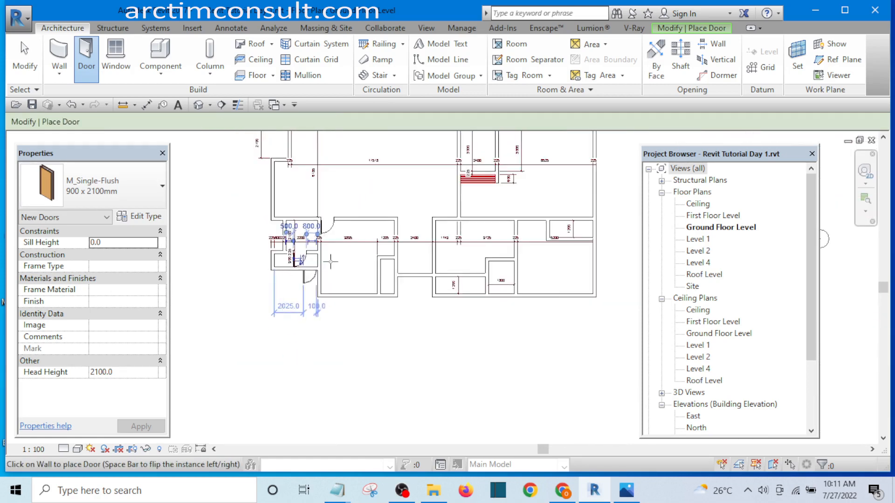
scroll(408, 261, "up", 3)
left_click(380, 304)
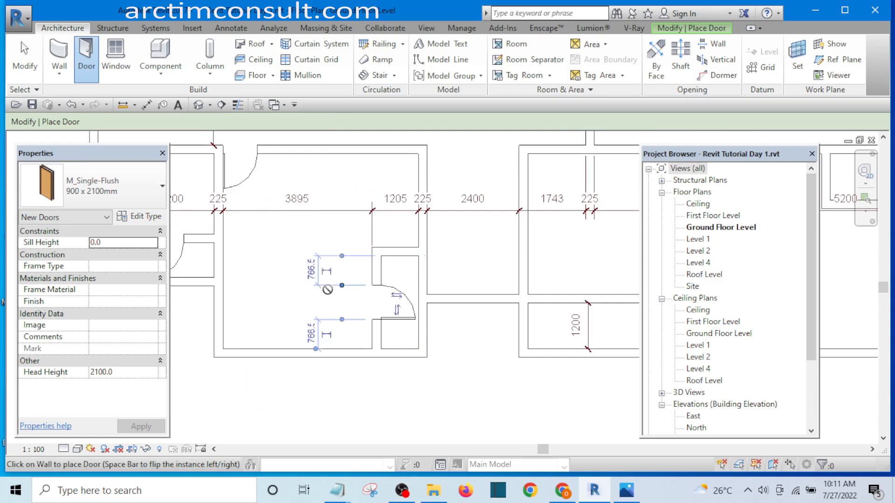
- Place a door in the wall above the 1743 mm span, 100 mm from its left wall, and another just above in the adjoining vertical wall
scroll(379, 304, "down", 3)
scroll(388, 214, "up", 3)
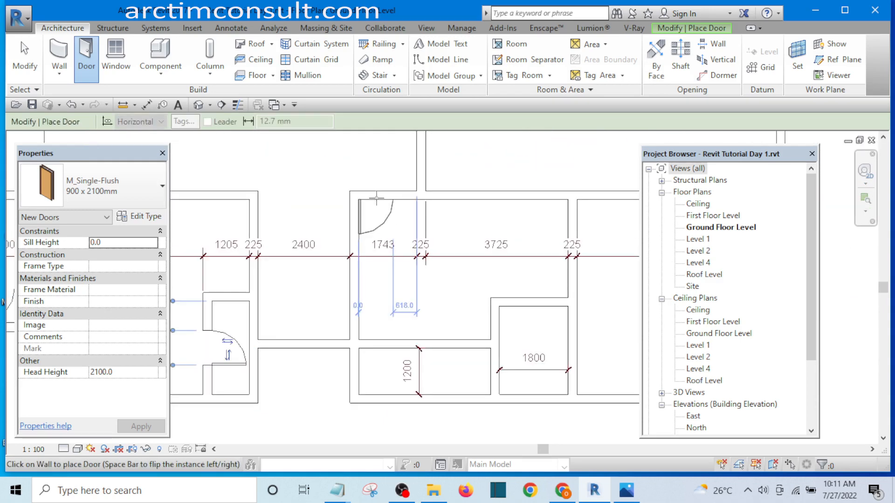
left_click(379, 201)
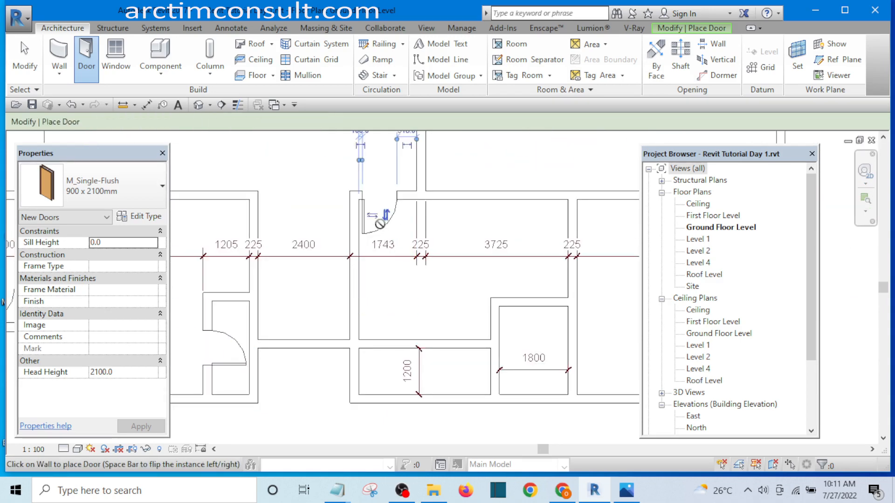
scroll(378, 249, "down", 3)
scroll(406, 203, "up", 3)
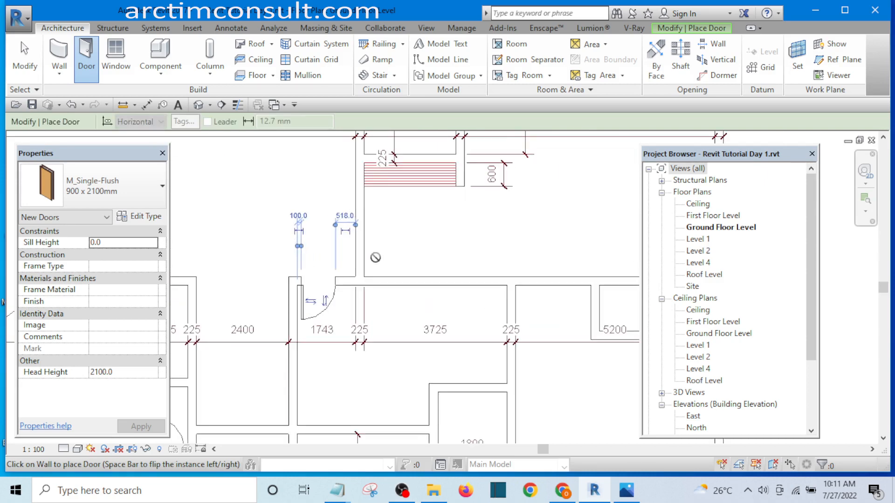
left_click(367, 255)
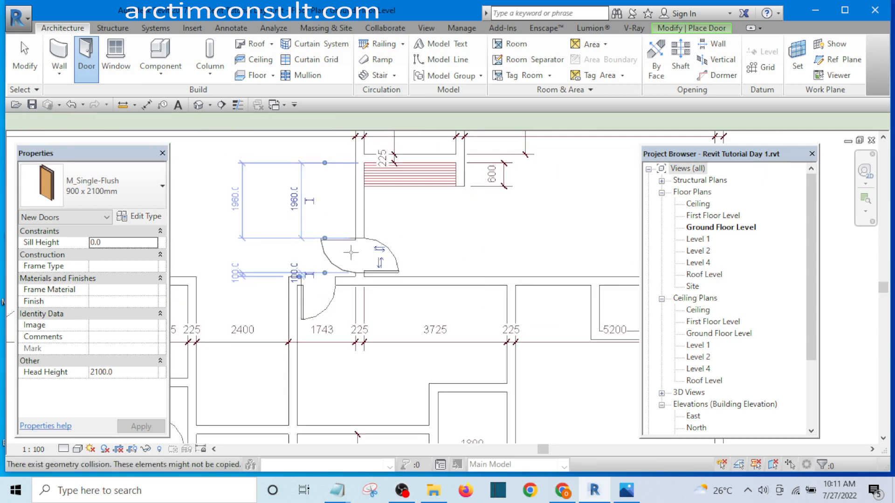
- Place a door in the right wall of the 2400 x 3000 mm room, 100 mm above its lower wall, swinging into the room
scroll(360, 254, "down", 3)
scroll(375, 177, "up", 3)
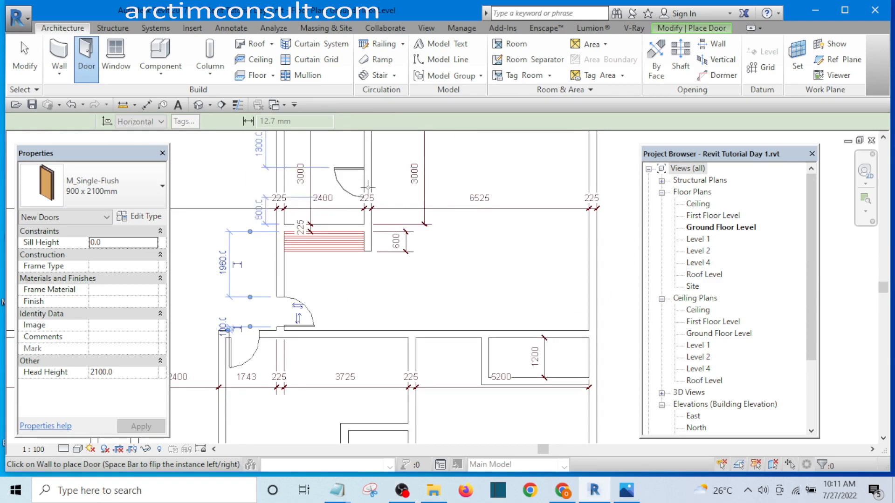
key("space")
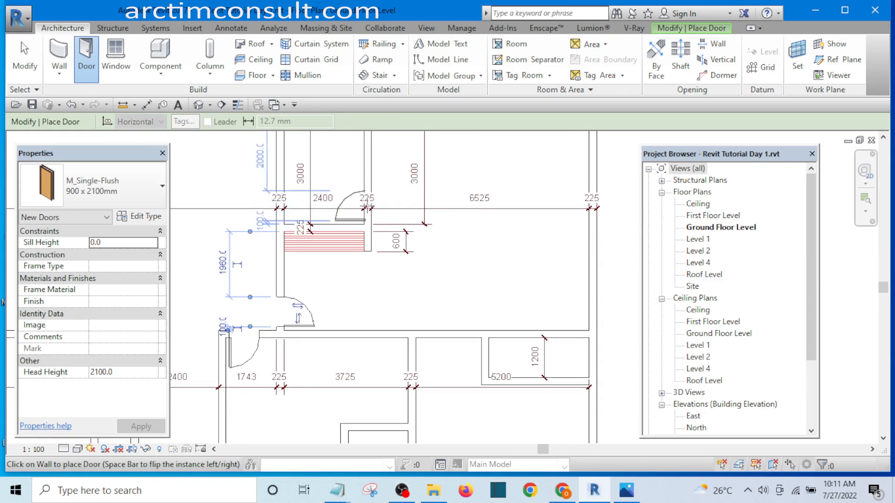
left_click(367, 208)
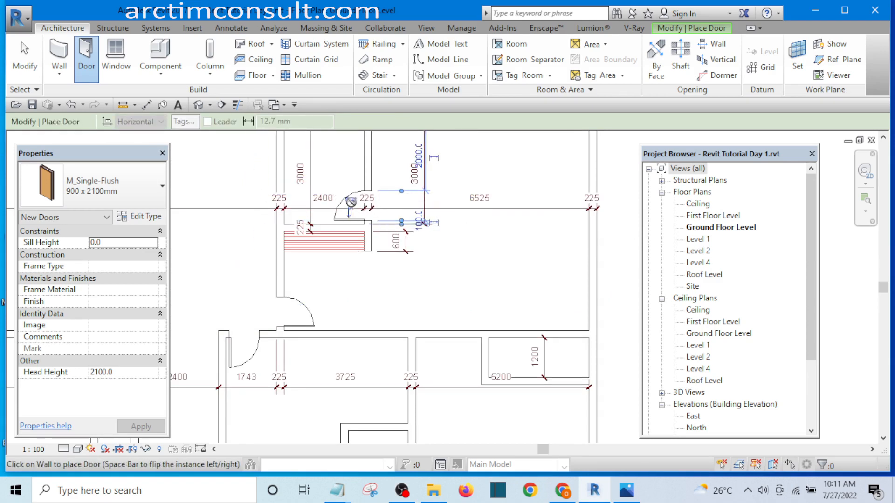
- Place a door in the upper wall of the 1200 mm deep room near its left end, hinged on the left and swinging inward
scroll(373, 195, "down", 3)
scroll(326, 280, "up", 5)
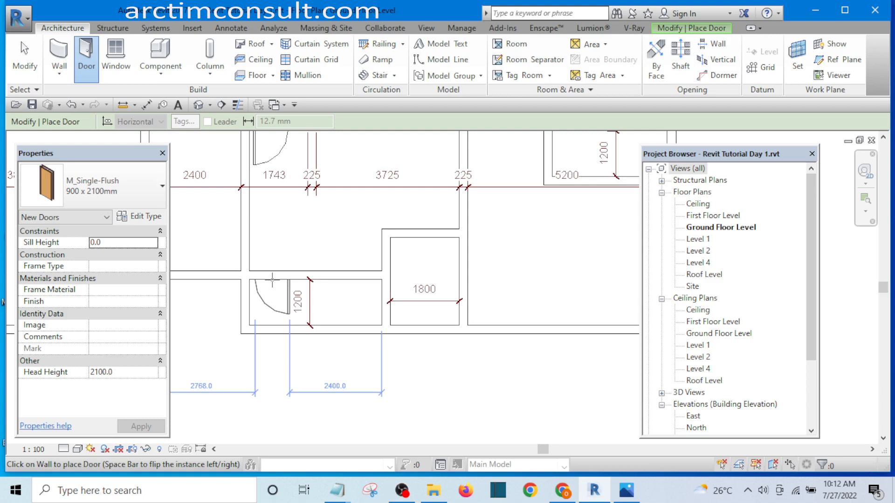
key("space")
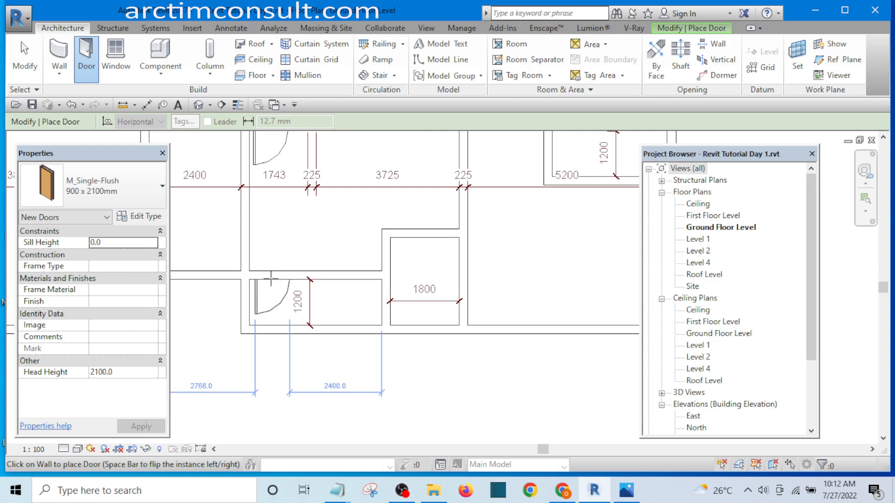
scroll(271, 279, "up", 1)
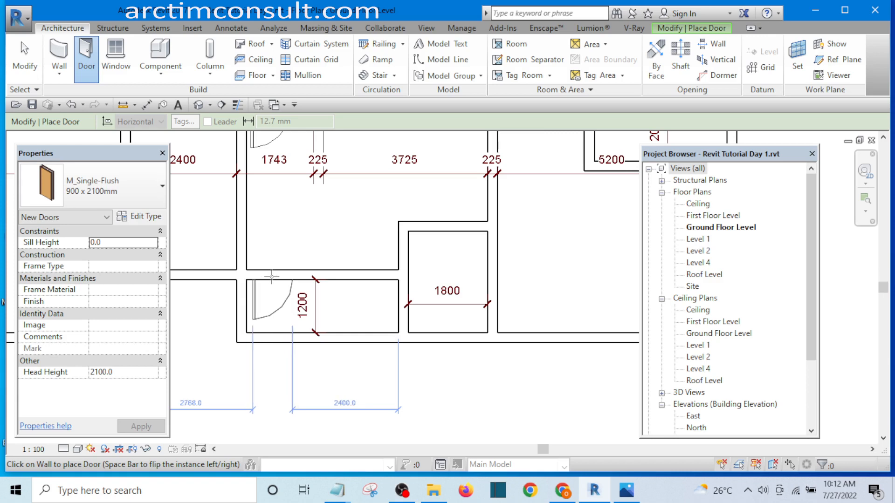
key("space")
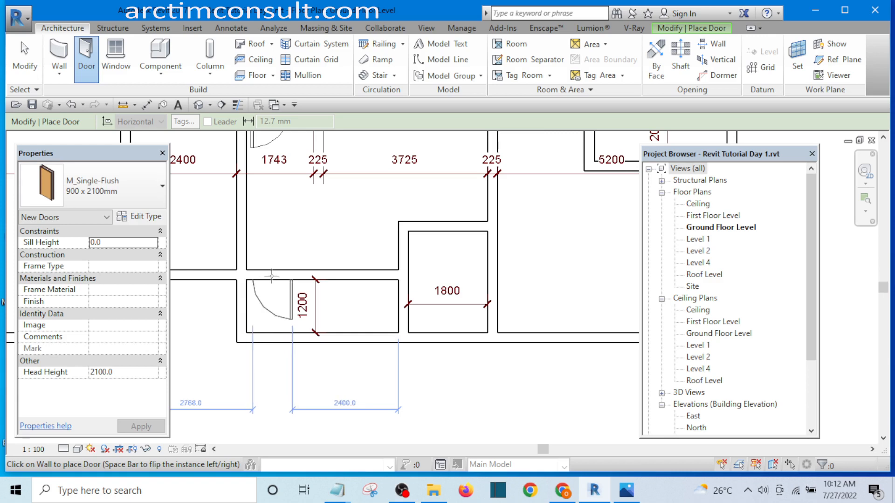
key("space")
scroll(271, 277, "up", 2)
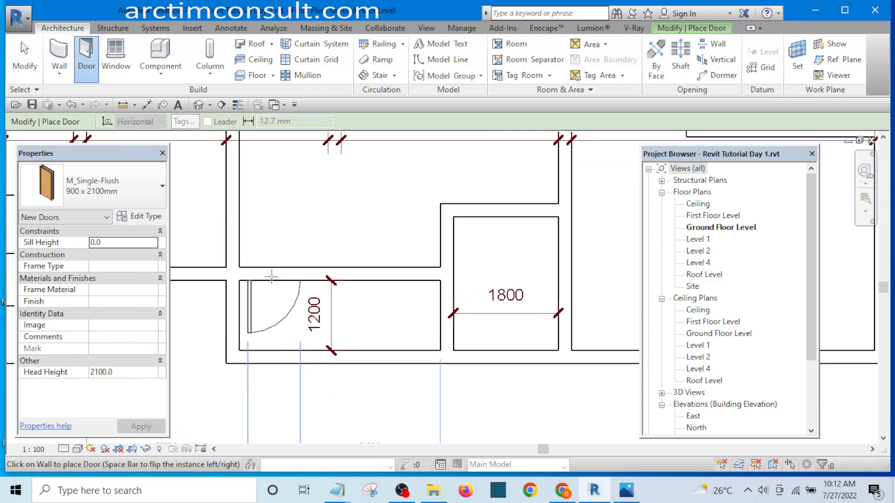
scroll(251, 276, "down", 3)
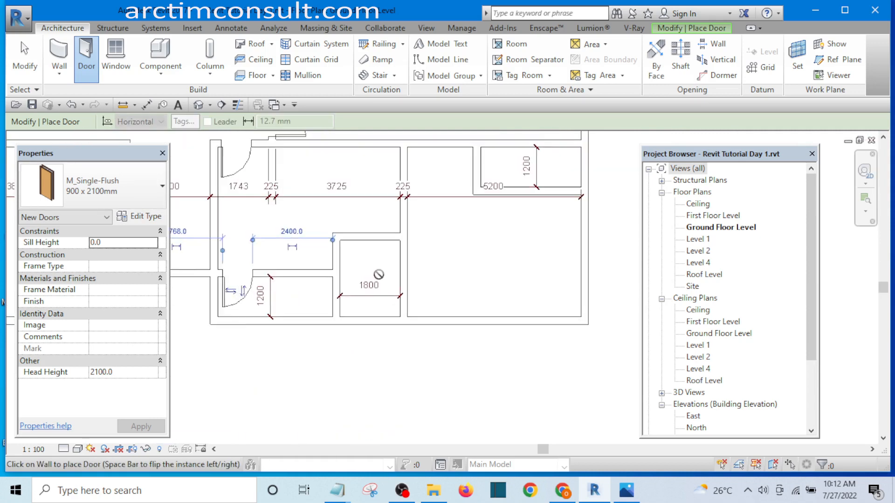
scroll(378, 274, "up", 2)
scroll(380, 267, "down", 2)
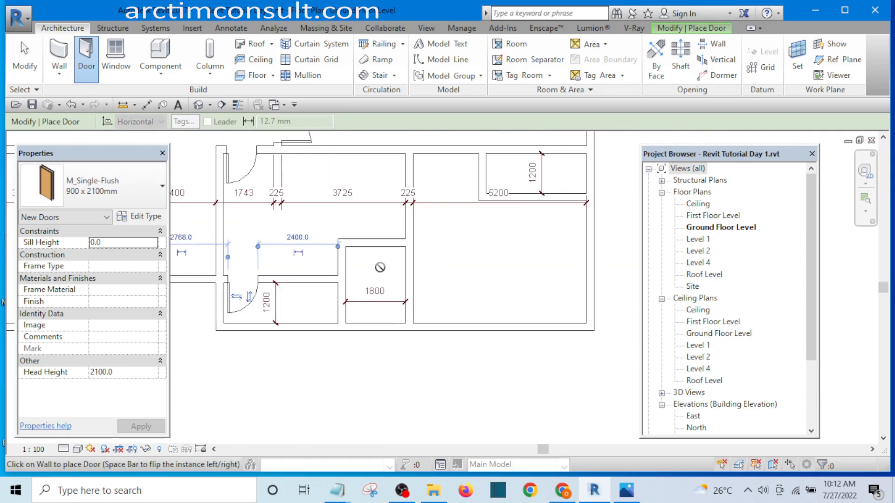
- Place a door in the left wall of the 1800 mm wide room, against its upper wall, swinging outward
scroll(366, 257, "down", 1)
scroll(364, 251, "up", 2)
scroll(376, 258, "down", 3)
scroll(377, 256, "up", 2)
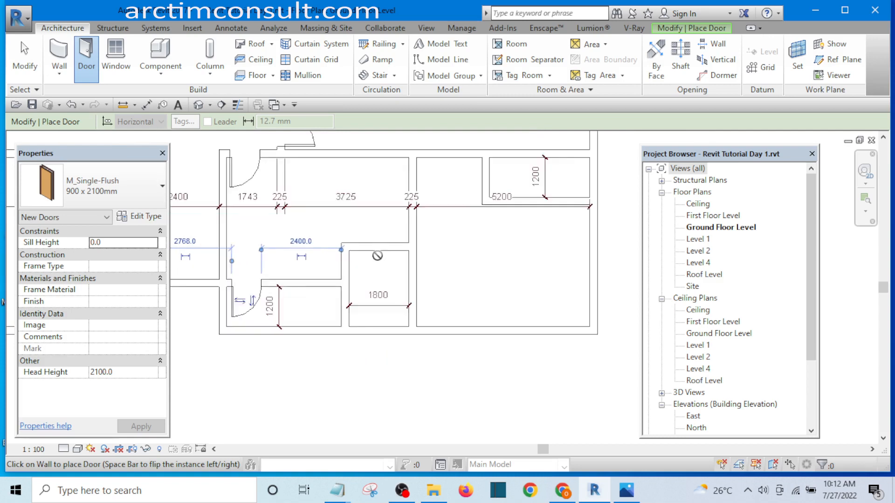
scroll(378, 255, "up", 1)
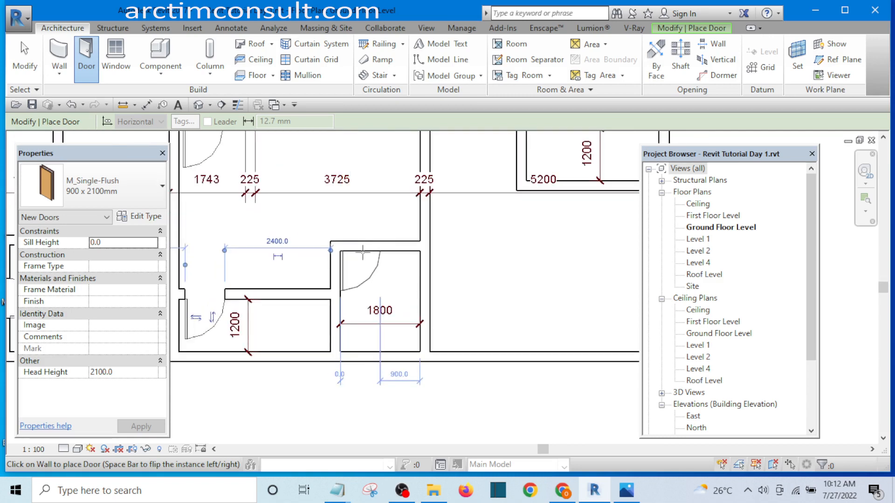
scroll(337, 270, "up", 1)
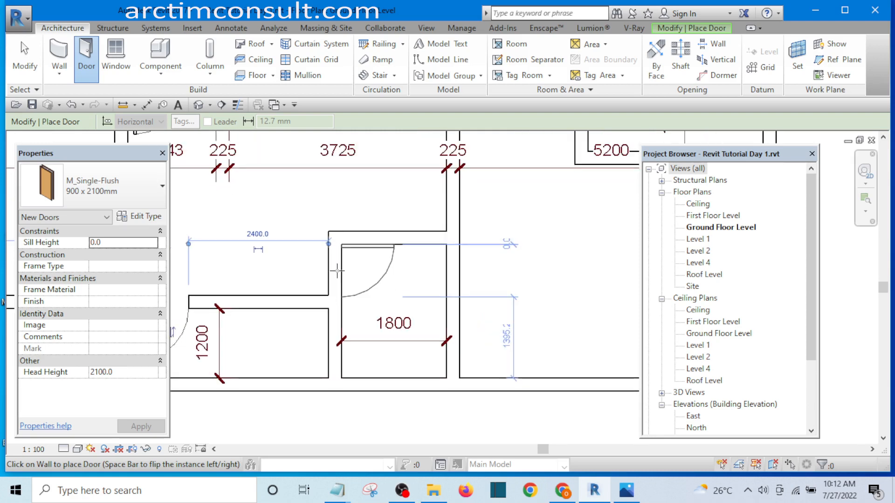
left_click(327, 272)
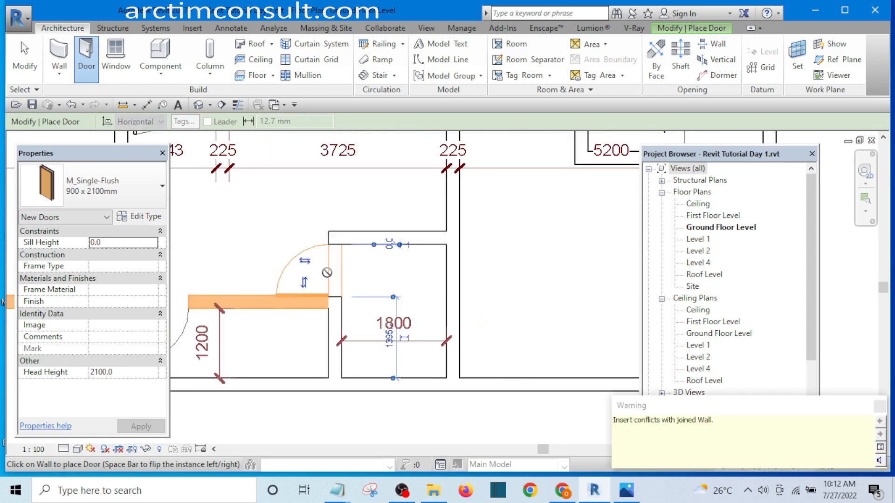
key("Escape")
key("Escape")
scroll(399, 282, "down", 2)
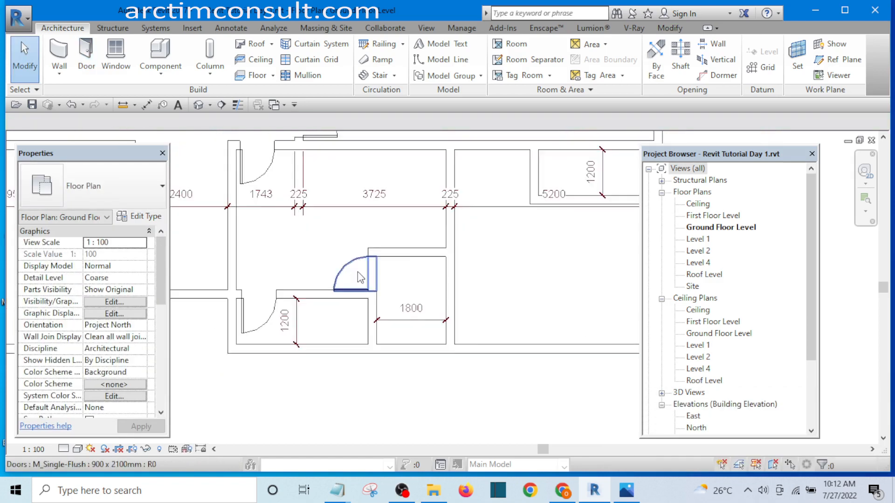
- Add an aligned dimension between the lower face of the 1800 mm wide room's upper wall and the 1200 mm deep room's upper wall
scroll(413, 277, "up", 1)
scroll(410, 272, "up", 1)
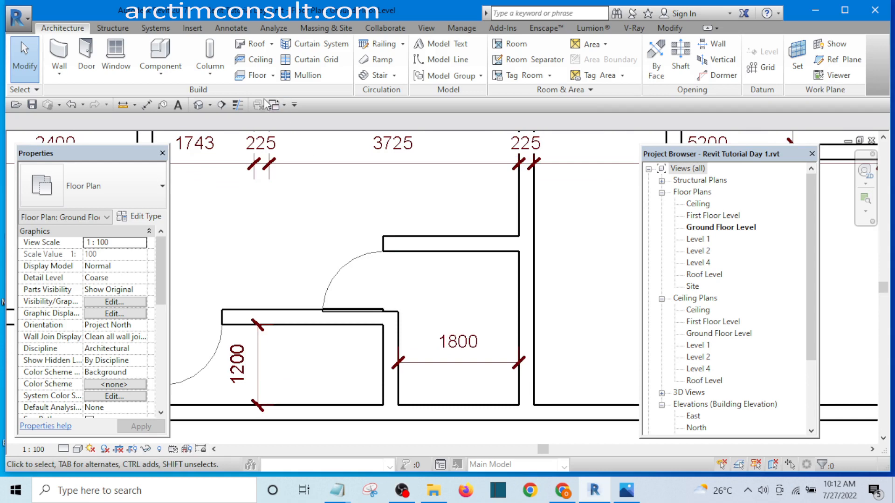
left_click(662, 29)
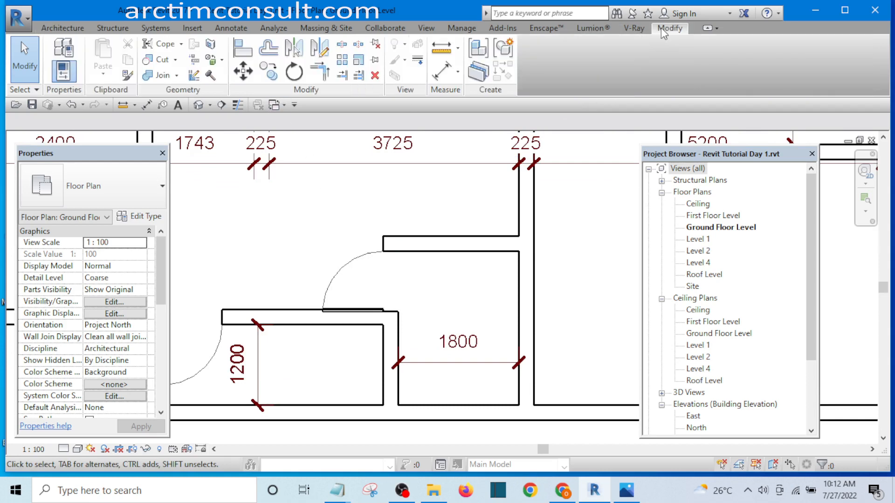
left_click(441, 72)
scroll(450, 255, "up", 2)
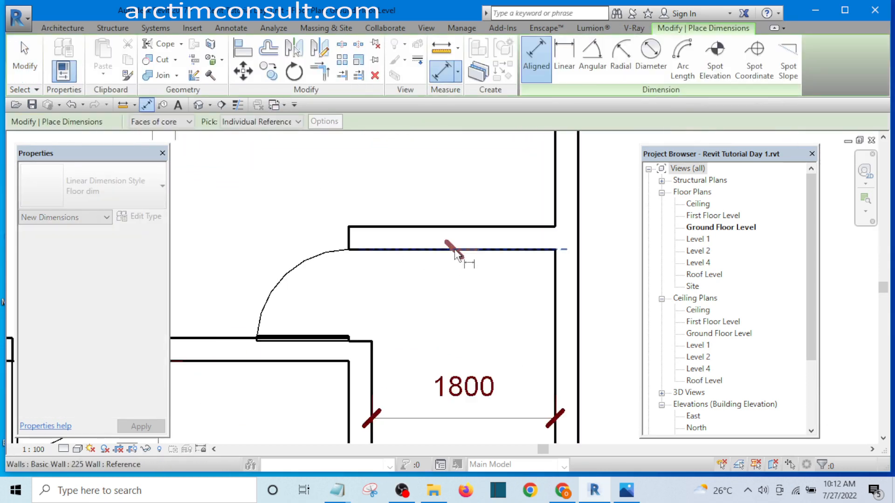
left_click(453, 251)
left_click(220, 340)
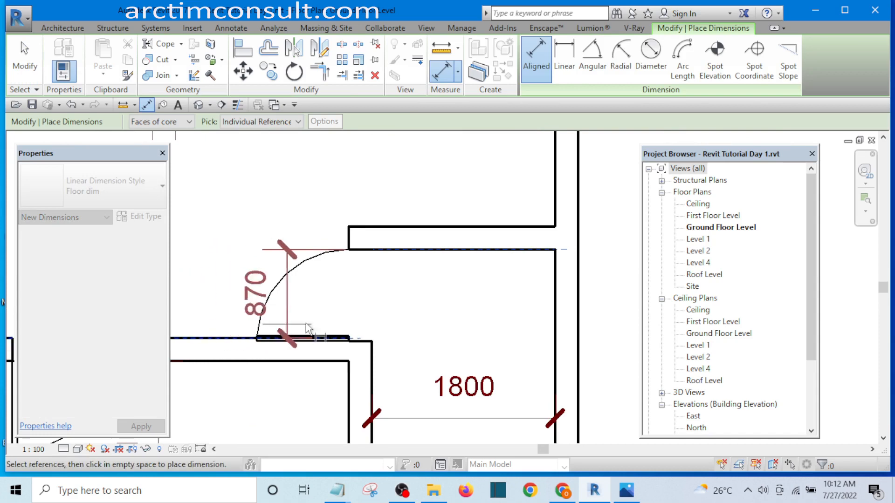
scroll(298, 317, "down", 3)
scroll(281, 257, "up", 2)
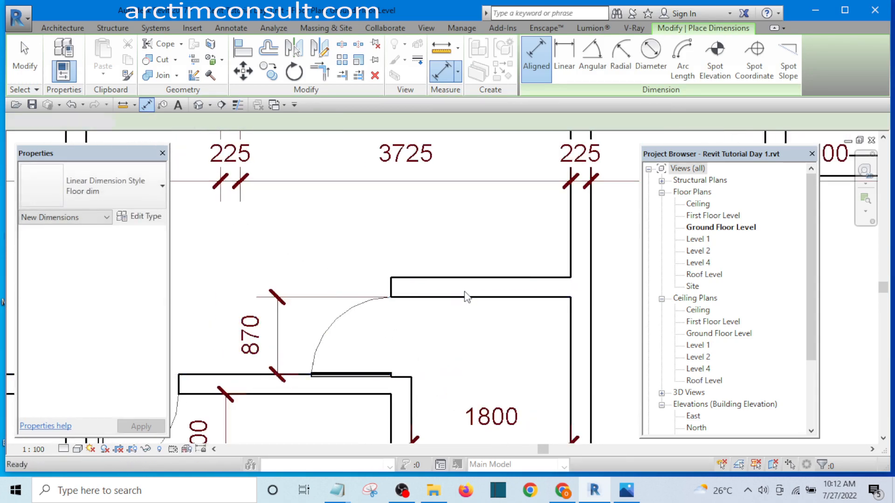
- Move the 1800 mm wide room's upper wall by setting the new aligned dimension beside the door to 1000 mm
key("Escape")
key("Escape")
left_click(471, 291)
left_click(260, 334)
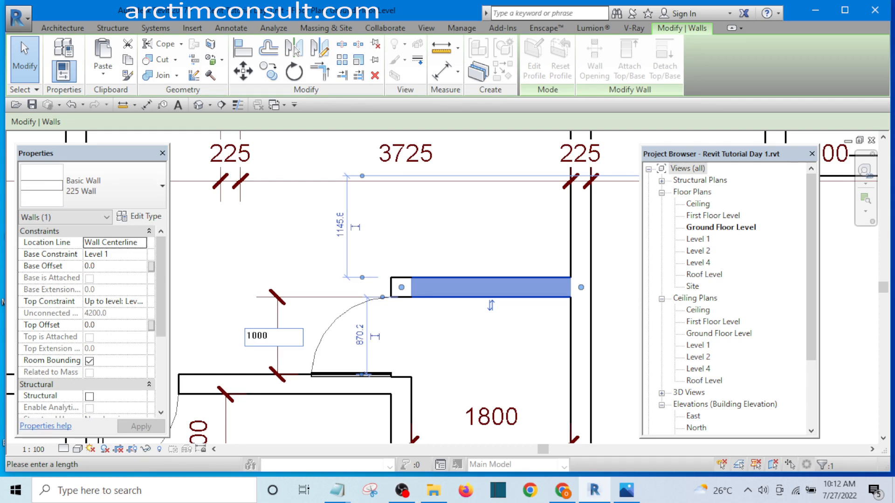
key("Return")
left_click(422, 233)
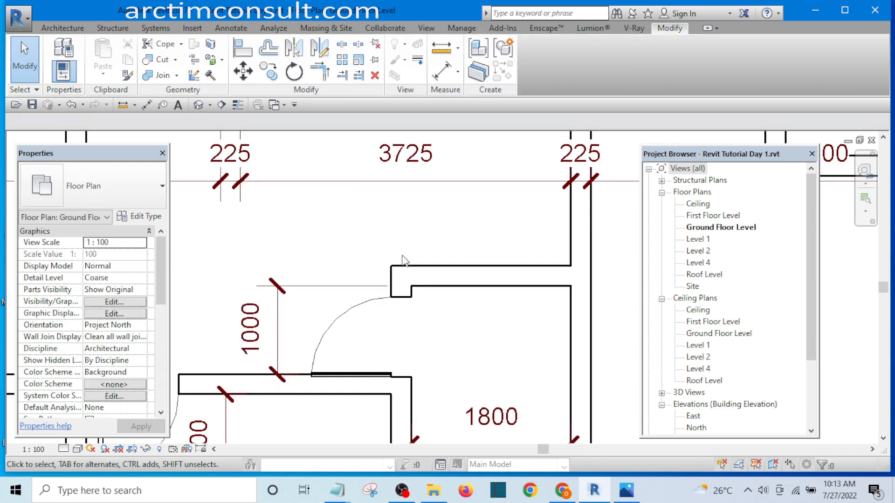
- Nudge the door in the 1800 mm wide room's left wall slightly upward, clear of the wall junction below it
left_click(377, 296)
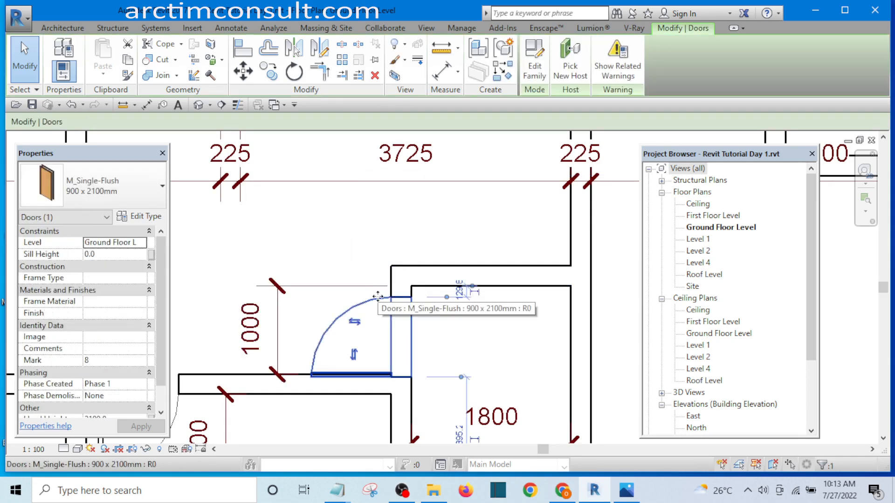
key("Up")
key("Up")
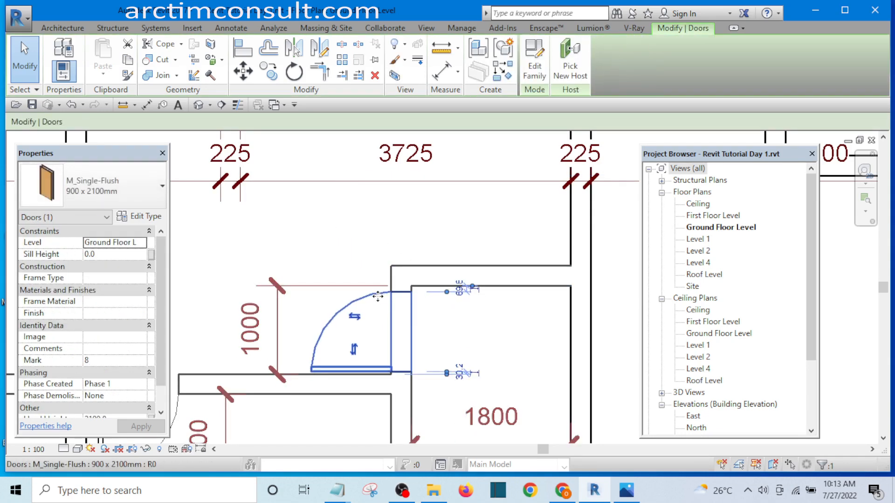
left_click(376, 219)
scroll(376, 219, "down", 4)
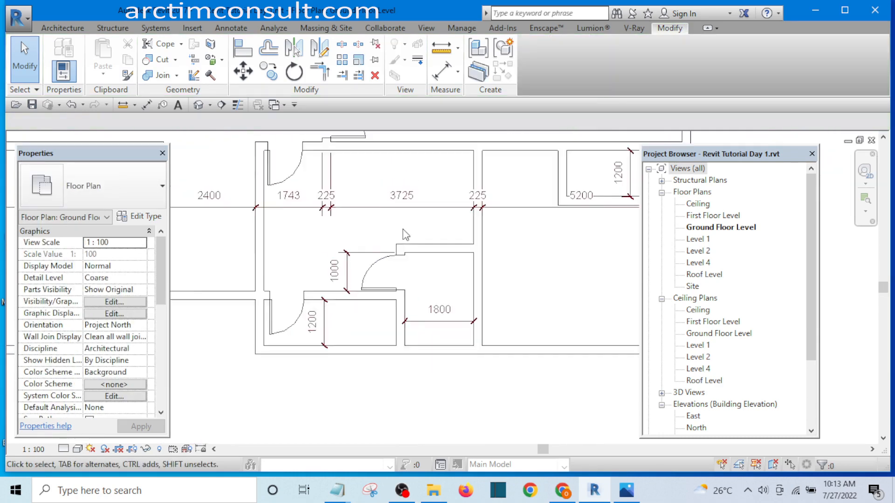
- Undo the door nudge and the move of the 1800 mm wide room's upper wall
scroll(444, 287, "up", 3)
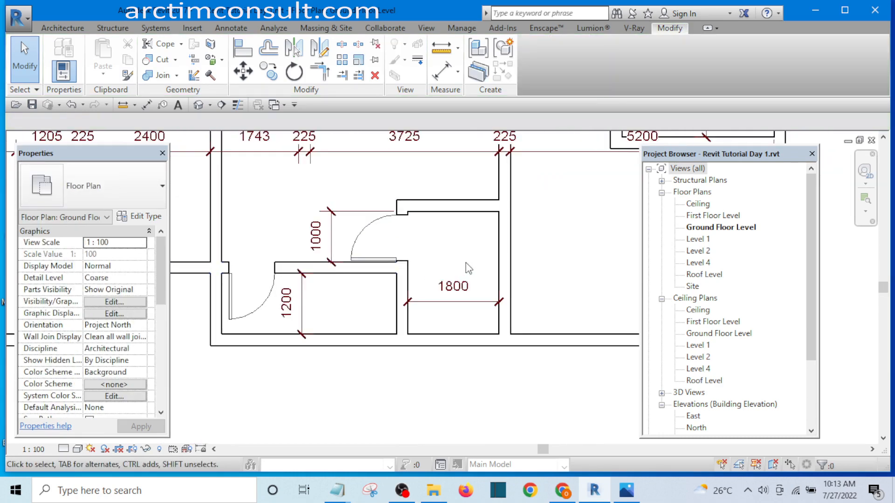
scroll(466, 264, "down", 3)
scroll(398, 233, "up", 3)
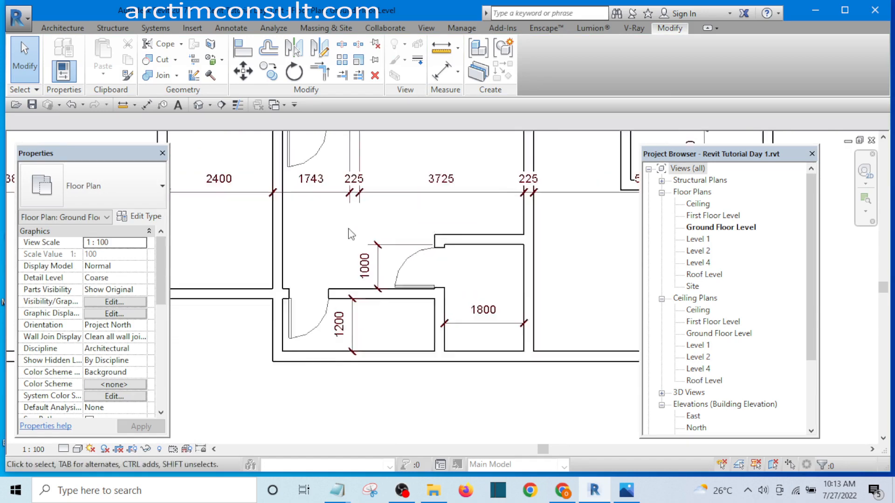
scroll(381, 294, "down", 2)
scroll(326, 280, "up", 3)
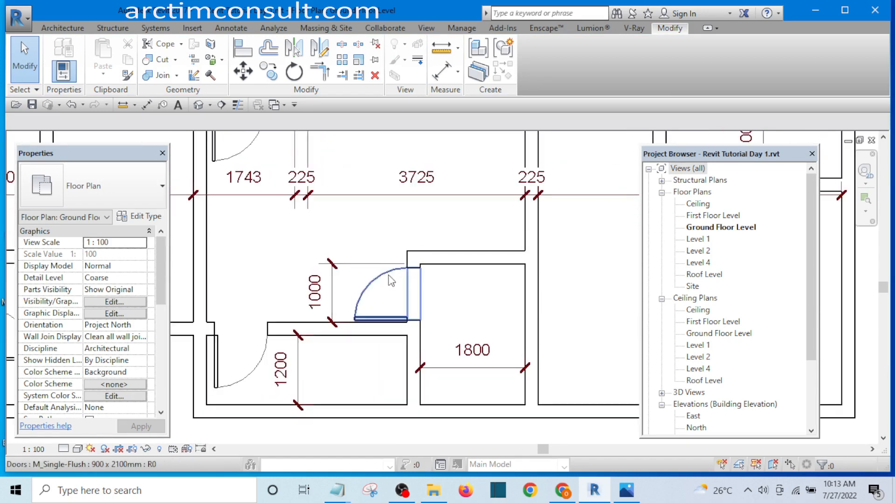
scroll(311, 277, "down", 2)
scroll(344, 289, "up", 2)
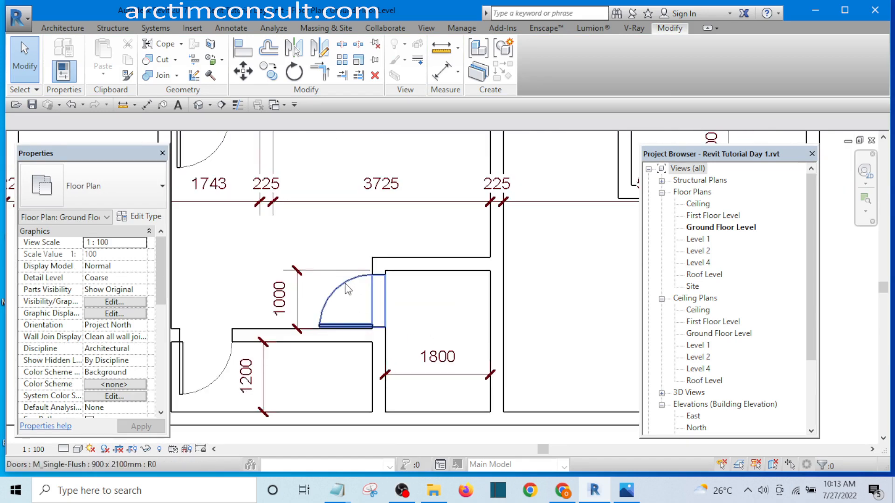
scroll(349, 291, "up", 2)
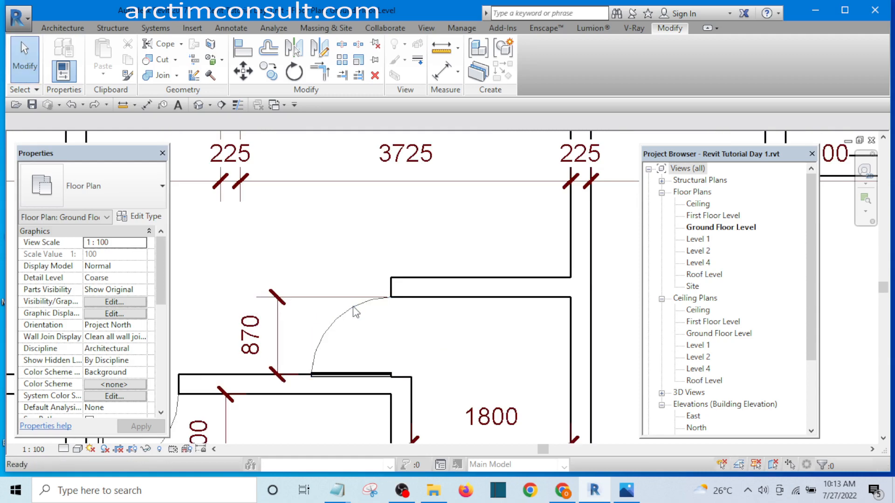
- Rehost the door from the 1800 mm wide room's left wall to its upper wall, at the left end and swinging inward
left_click(353, 306)
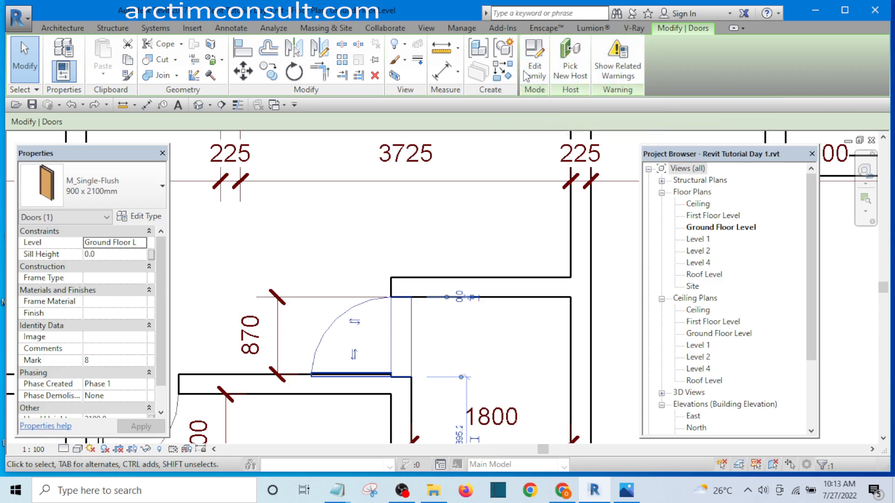
left_click(573, 55)
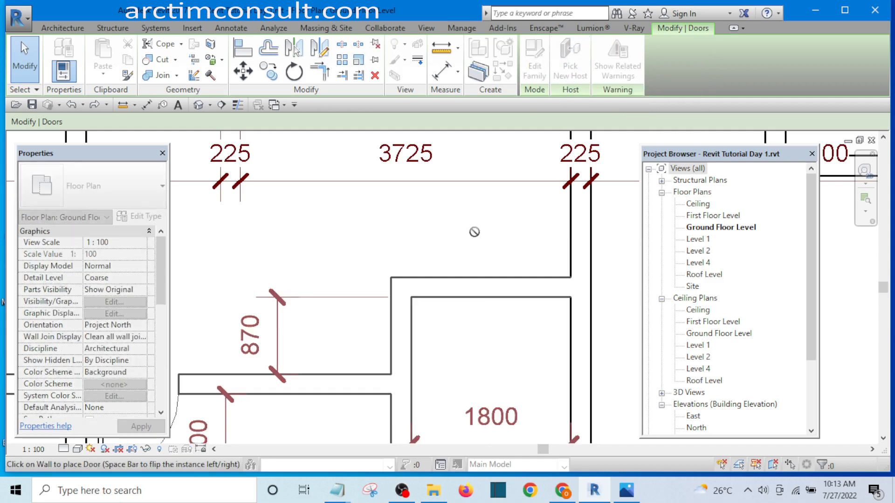
left_click(451, 296)
scroll(477, 244, "down", 3)
key("Escape")
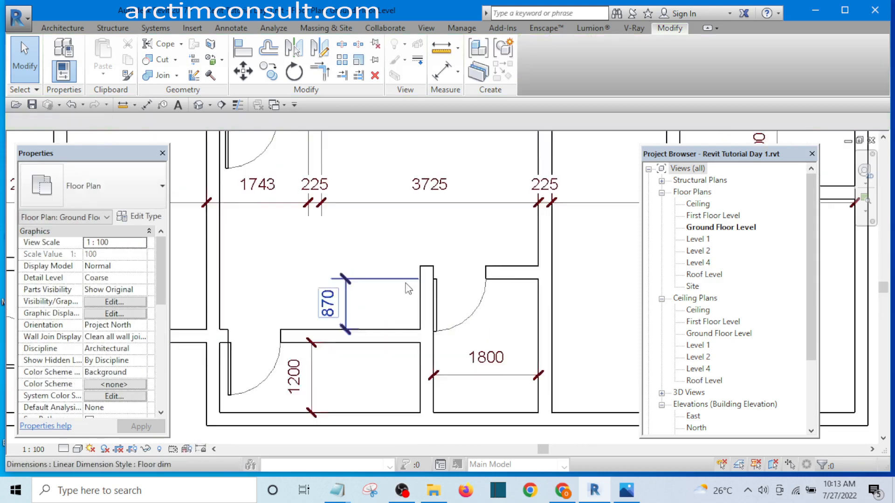
- Examine the rehosted door and its clearance to the walls around the 1800 mm wide room
scroll(405, 284, "up", 1)
scroll(289, 315, "down", 2)
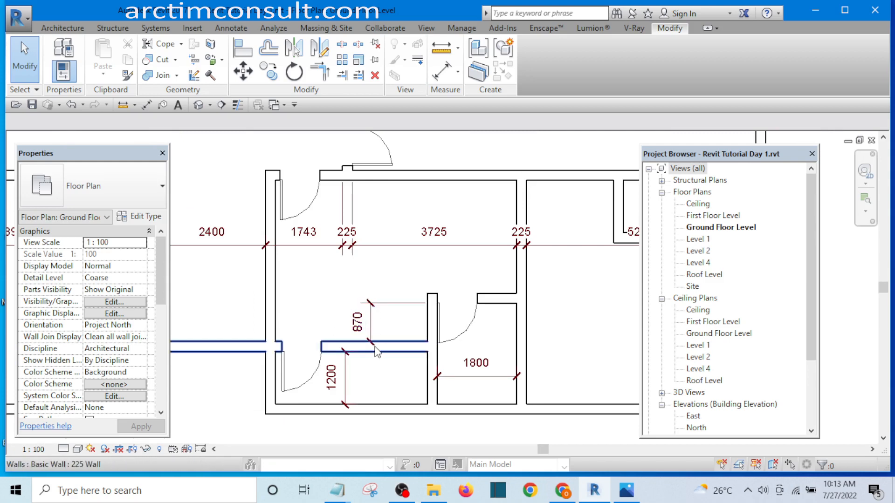
scroll(445, 344, "down", 2)
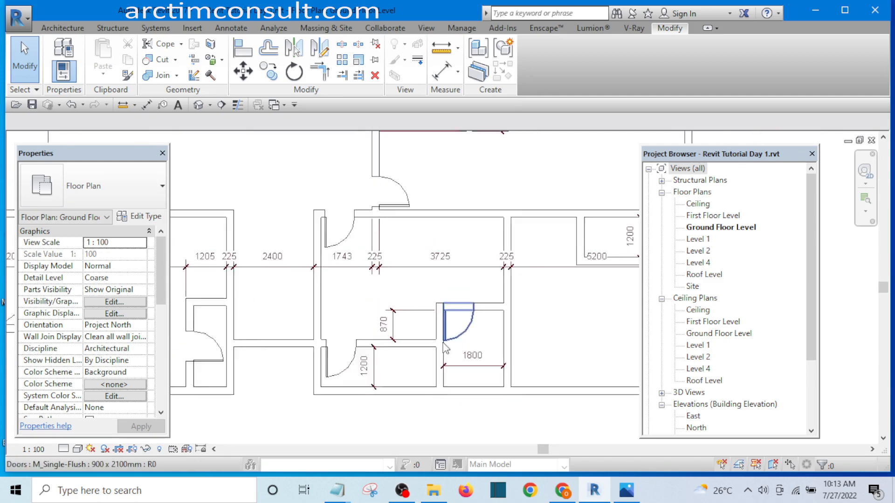
scroll(426, 365, "up", 1)
mouse_move(430, 369)
middle_mouse_down()
mouse_move(445, 368)
mouse_move(462, 289)
mouse_move(433, 381)
middle_mouse_up()
scroll(402, 343, "down", 1)
scroll(396, 327, "up", 2)
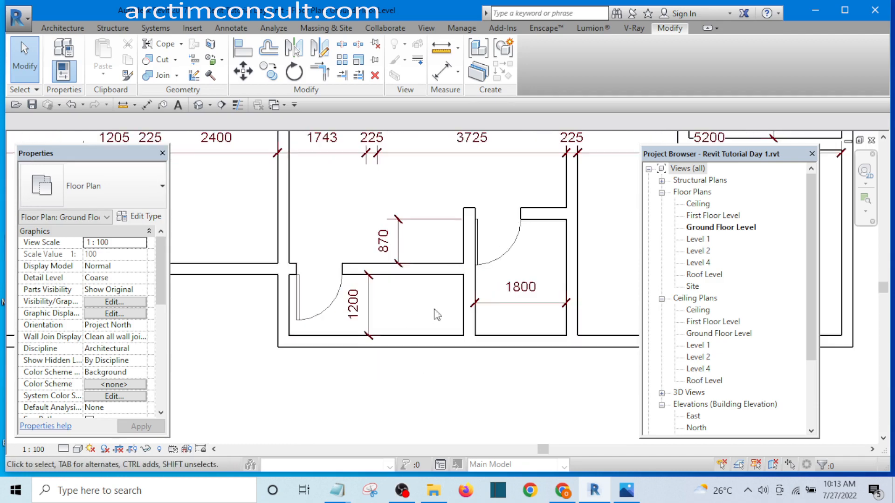
scroll(400, 330, "down", 3)
scroll(399, 331, "down", 1)
scroll(438, 305, "up", 2)
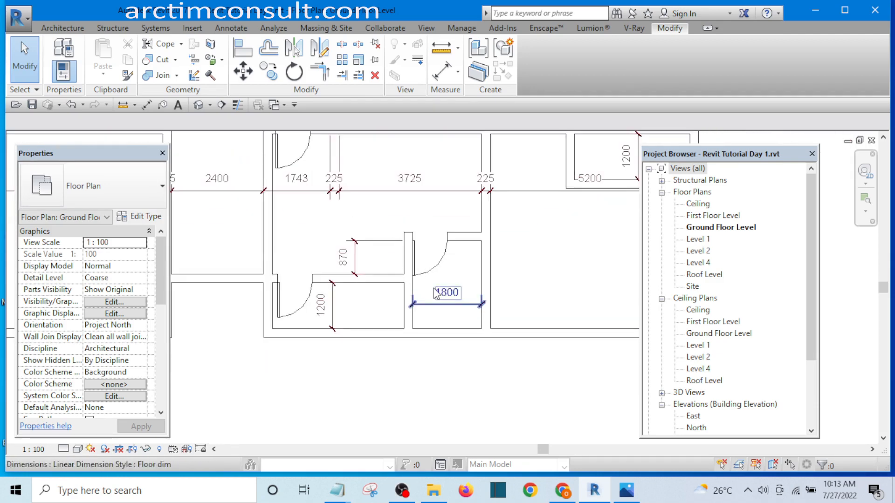
scroll(439, 303, "down", 3)
scroll(475, 300, "up", 2)
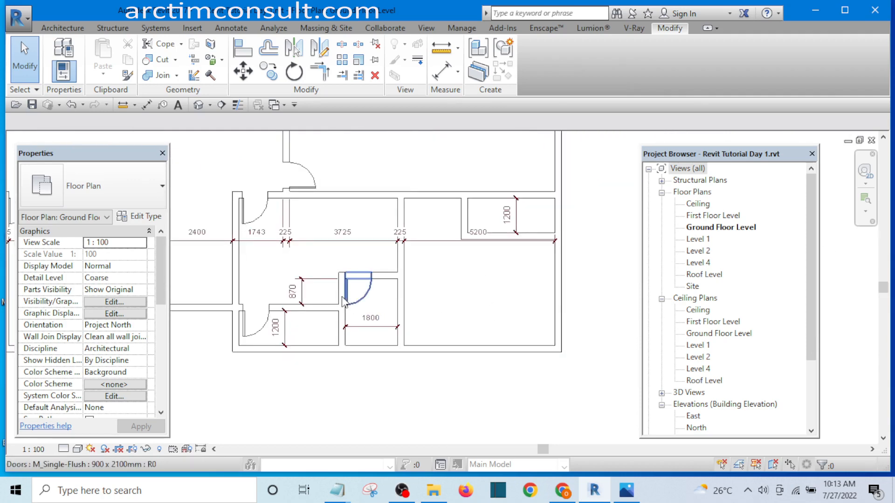
- Create a similar door in the lower wall of the 5200 mm wide room, 100 mm from its left wall, hinged left and swinging inward
left_click(356, 301)
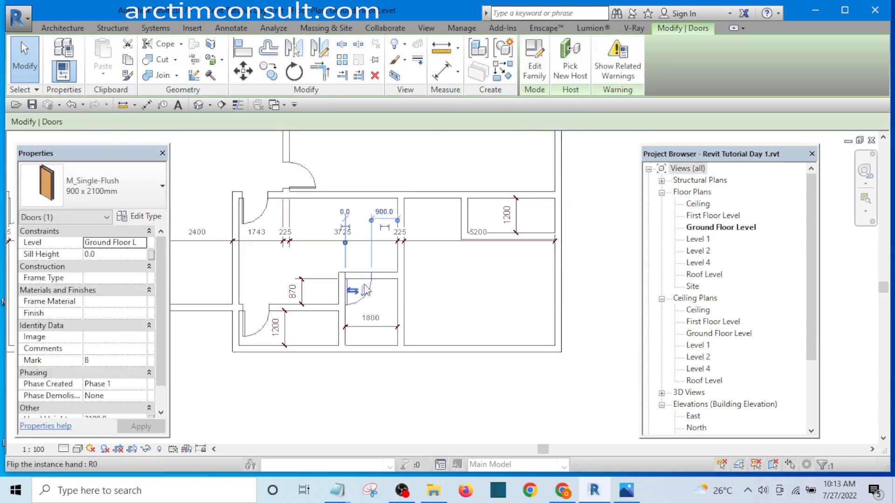
left_click(504, 72)
scroll(423, 368, "up", 2)
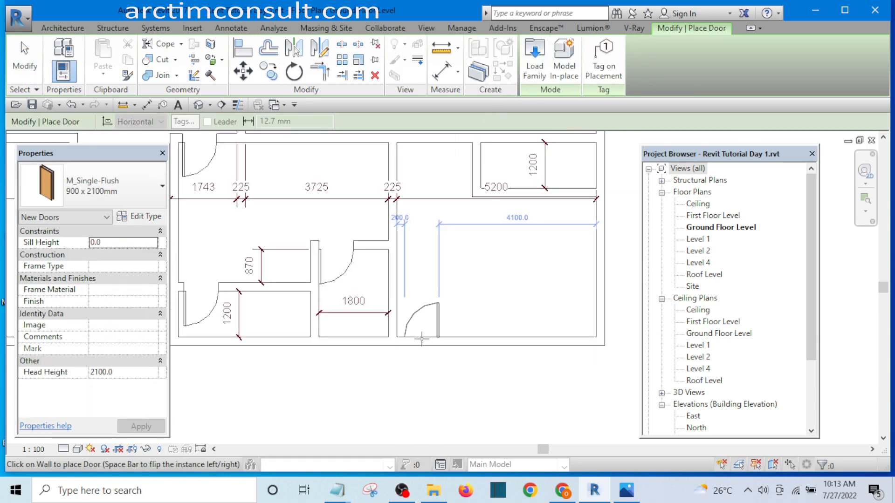
scroll(421, 341, "up", 2)
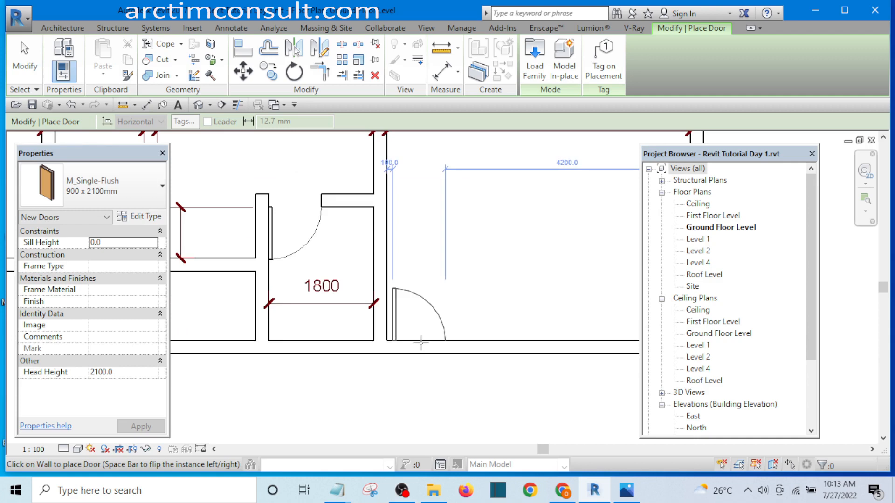
scroll(420, 345, "down", 5)
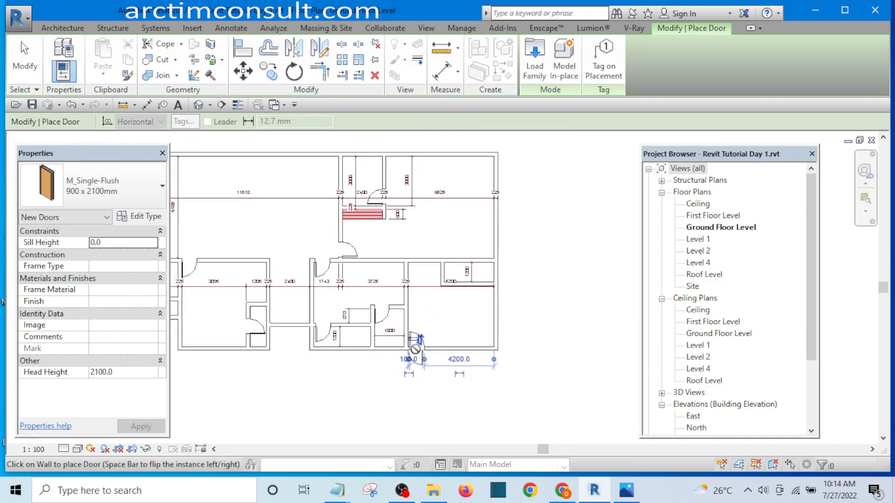
- Place a door centred in the lower wall of the 1200 mm deep closet within the 5200 mm wide room, 1052.4 mm from each side
scroll(468, 280, "up", 4)
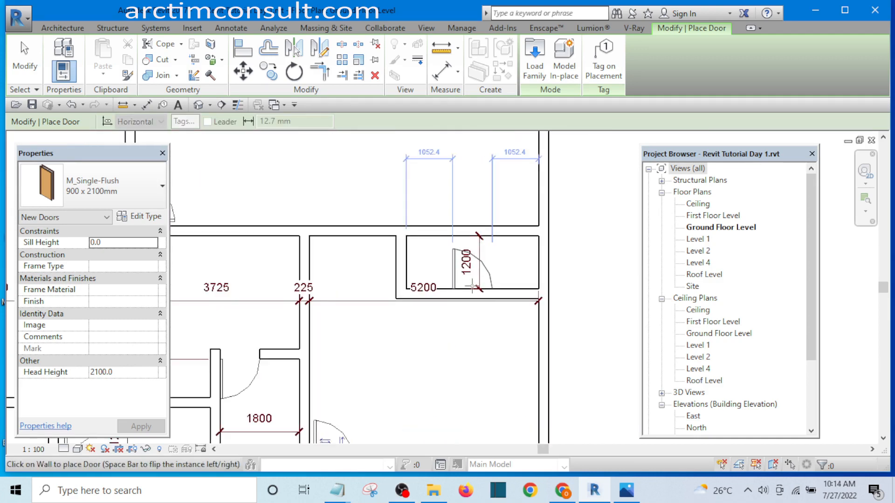
scroll(484, 312, "down", 5)
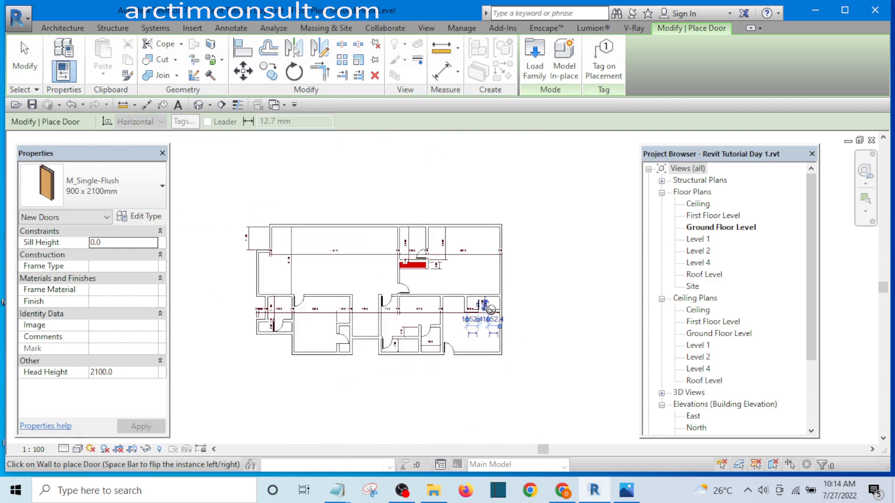
scroll(310, 349, "up", 5)
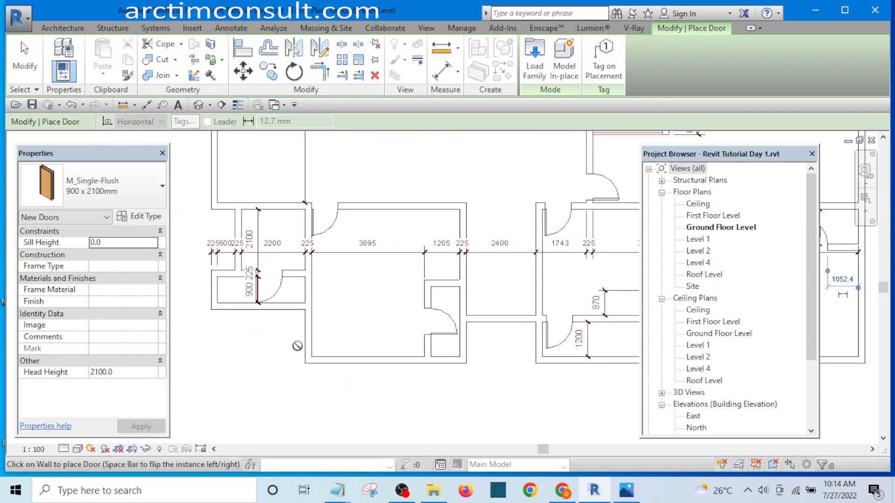
- Examine the placed doors and the walls around the 2200 mm wide room, leaving door placement
scroll(310, 332, "down", 2)
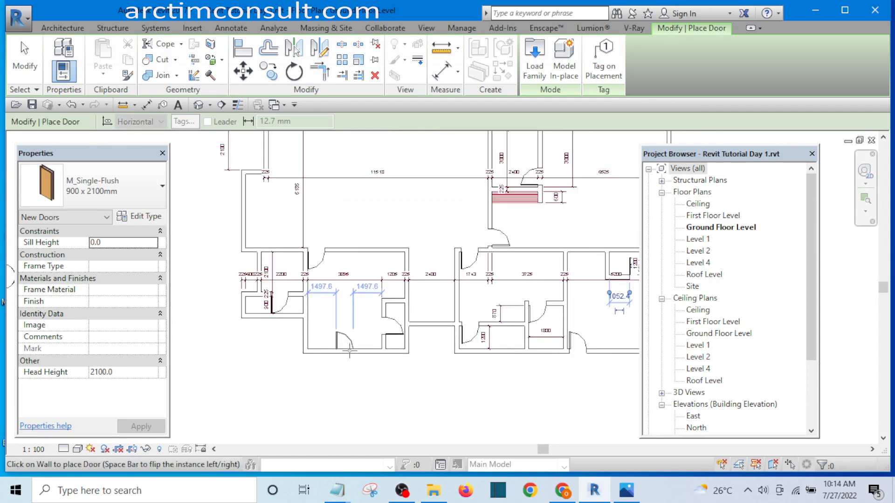
scroll(350, 350, "up", 2)
scroll(365, 355, "up", 1)
scroll(352, 352, "down", 4)
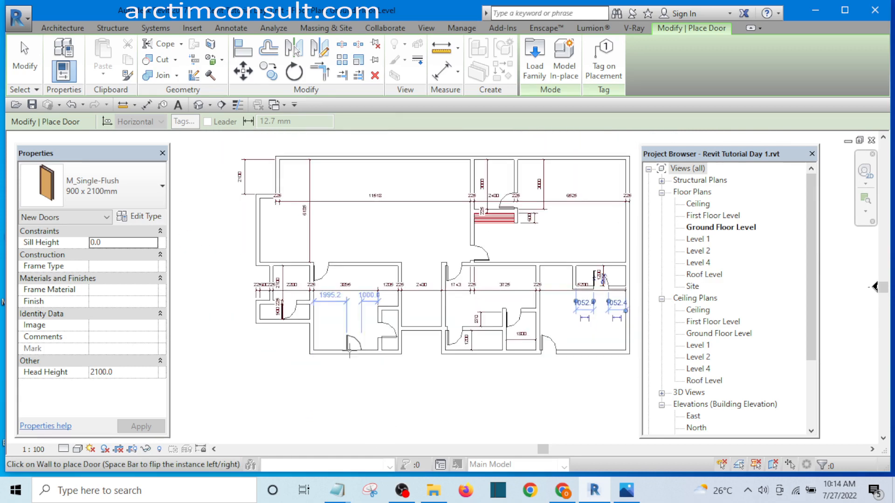
scroll(295, 327, "up", 2)
key("Escape")
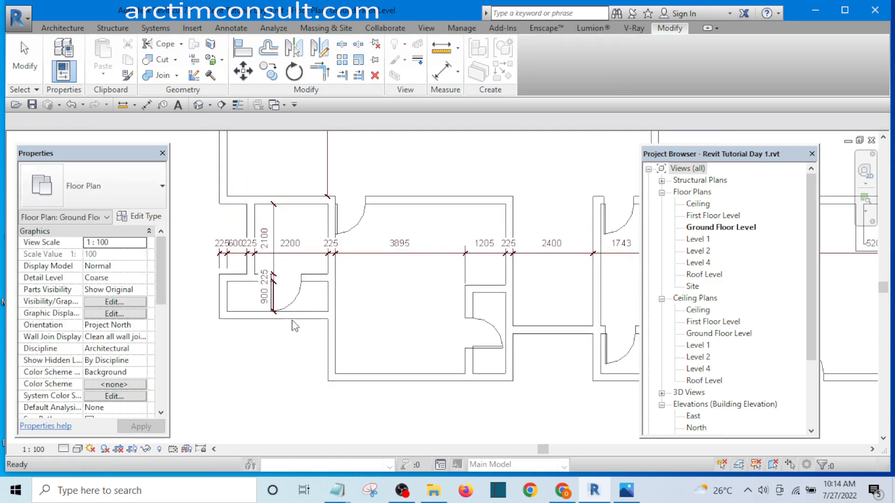
scroll(246, 259, "up", 1)
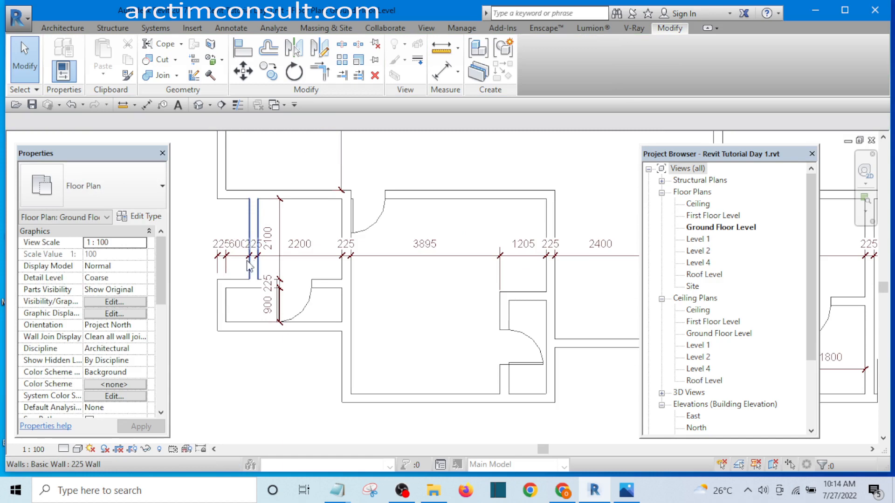
scroll(250, 266, "down", 1)
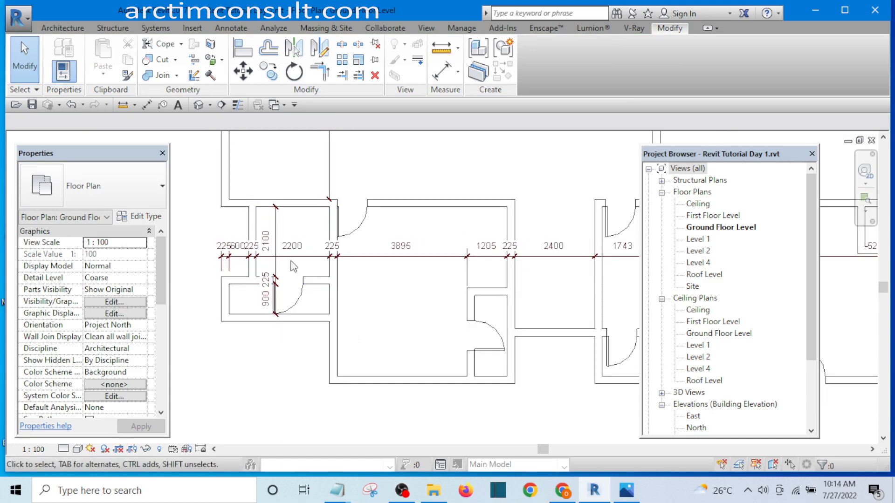
middle_click_drag(241, 253, 273, 255)
scroll(282, 231, "up", 2)
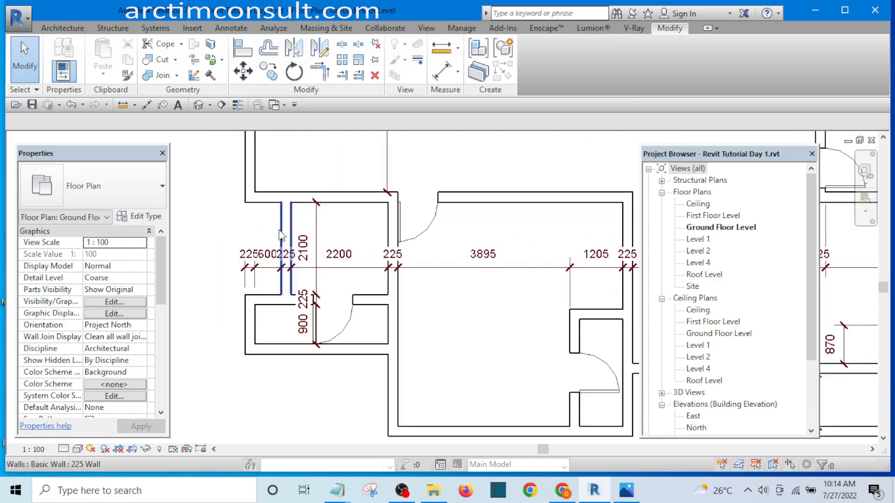
scroll(390, 260, "down", 3)
scroll(385, 284, "down", 2)
middle_click_drag(434, 300, 365, 328)
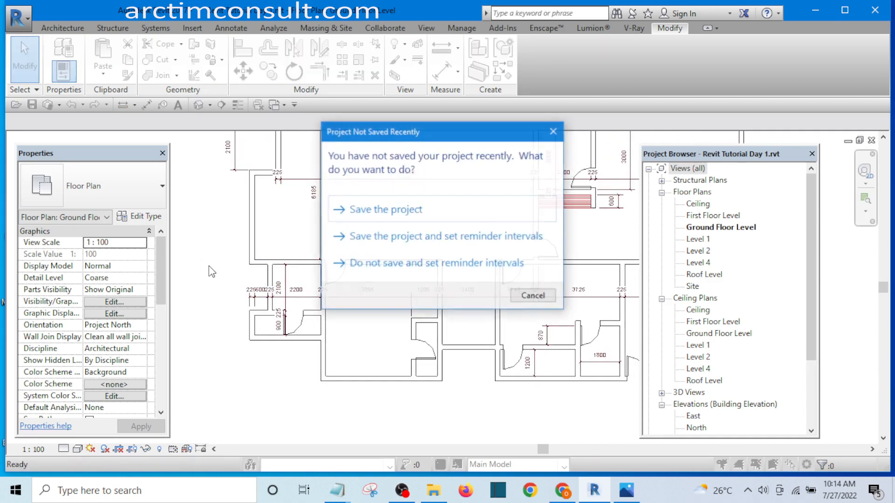
- Save the project
left_click(390, 210)
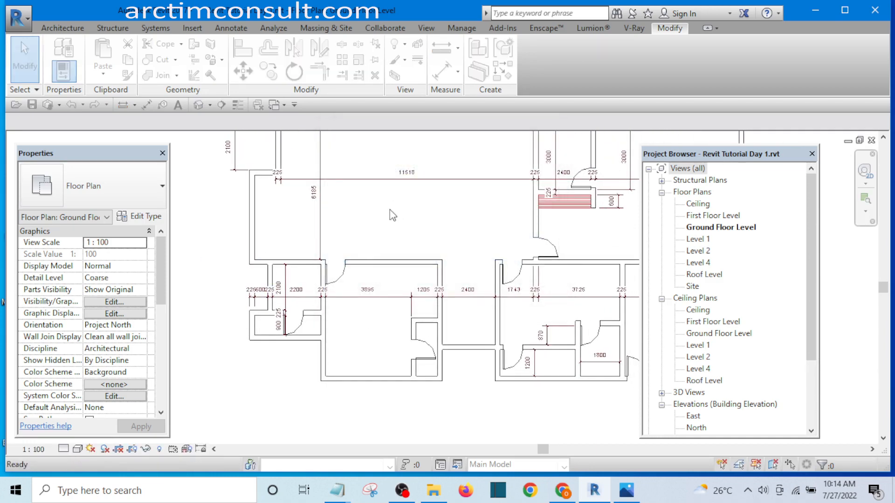
- Check which door types are available for placement and examine the outer wall of the 2200 mm wide room
key("d")
key("r")
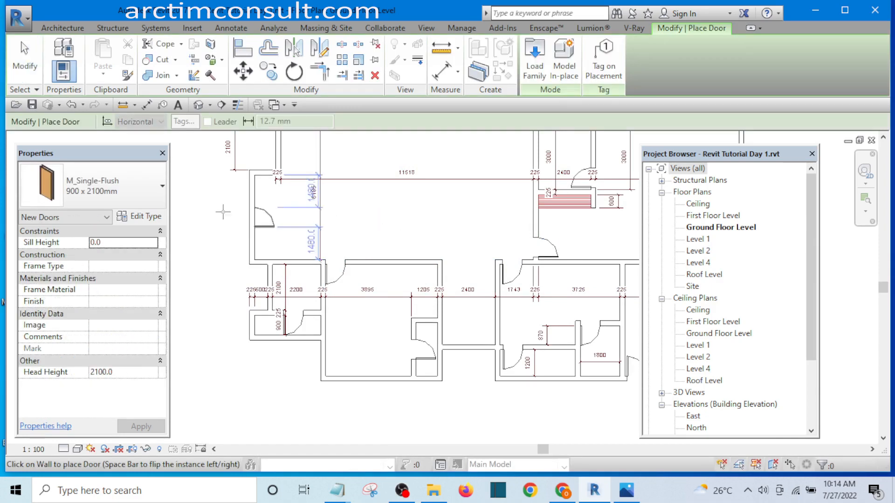
left_click(103, 177)
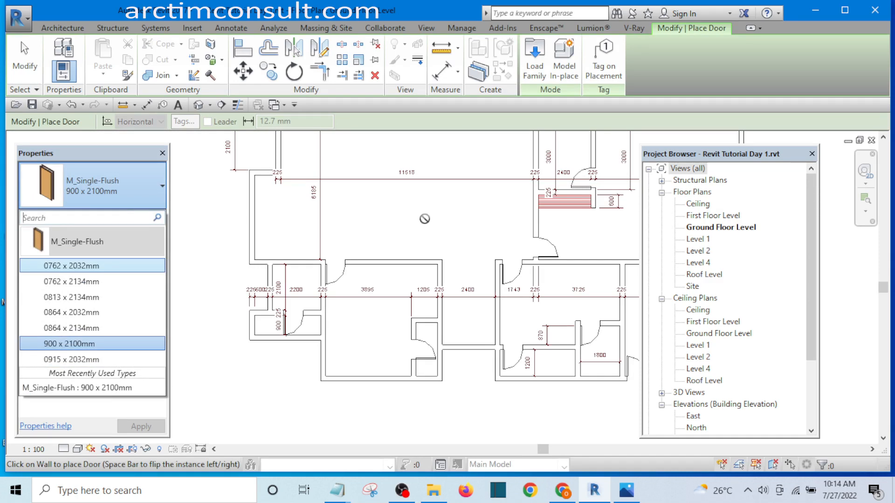
key("Escape")
key("Escape")
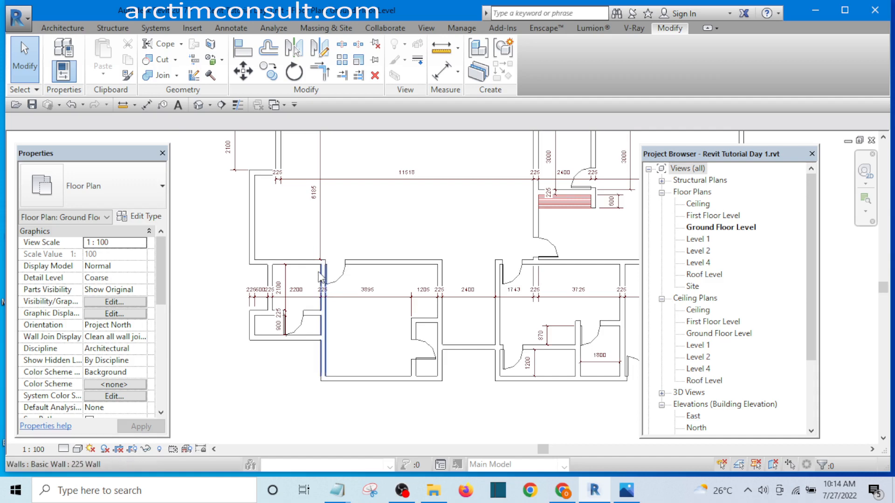
scroll(320, 278, "up", 5)
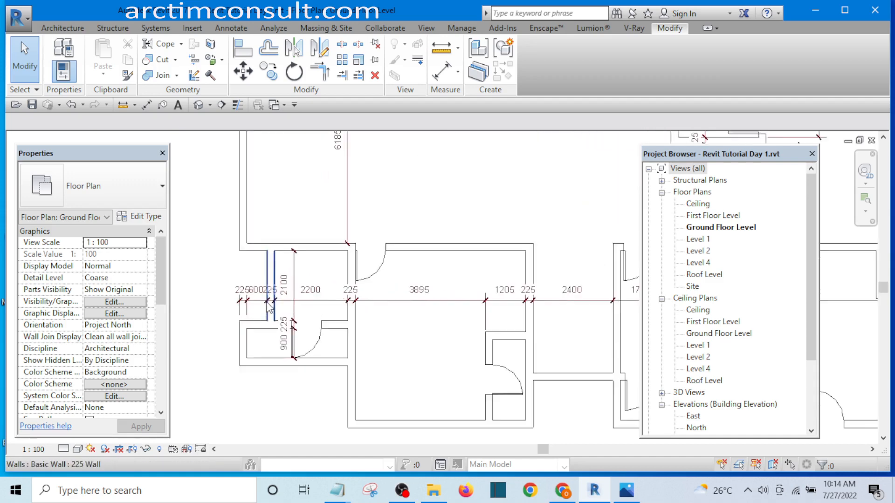
scroll(316, 278, "down", 3)
scroll(296, 264, "up", 6)
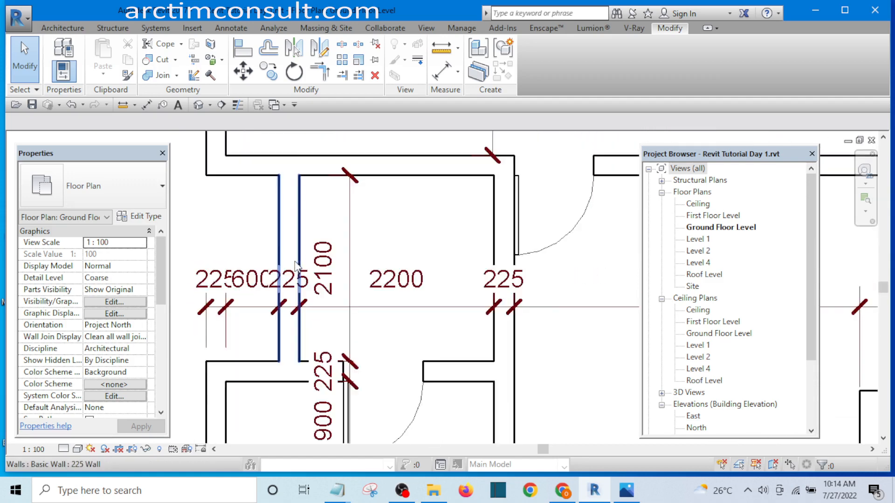
scroll(333, 278, "down", 5)
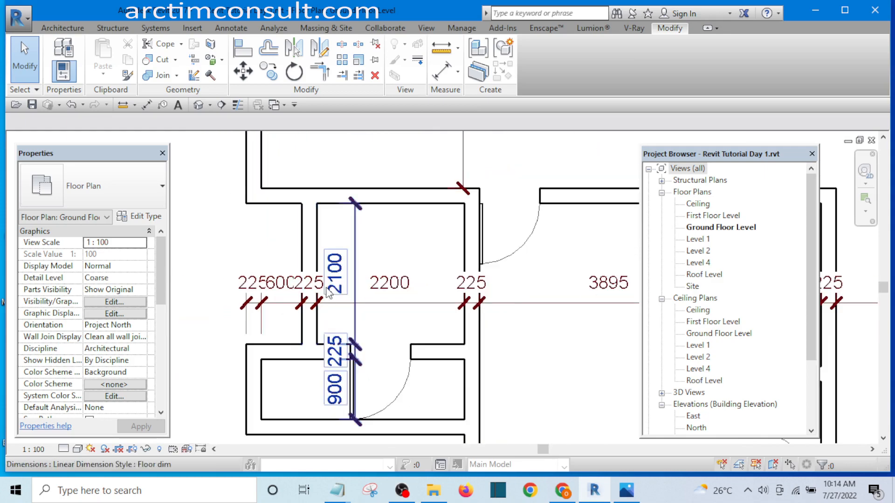
scroll(330, 296, "down", 5)
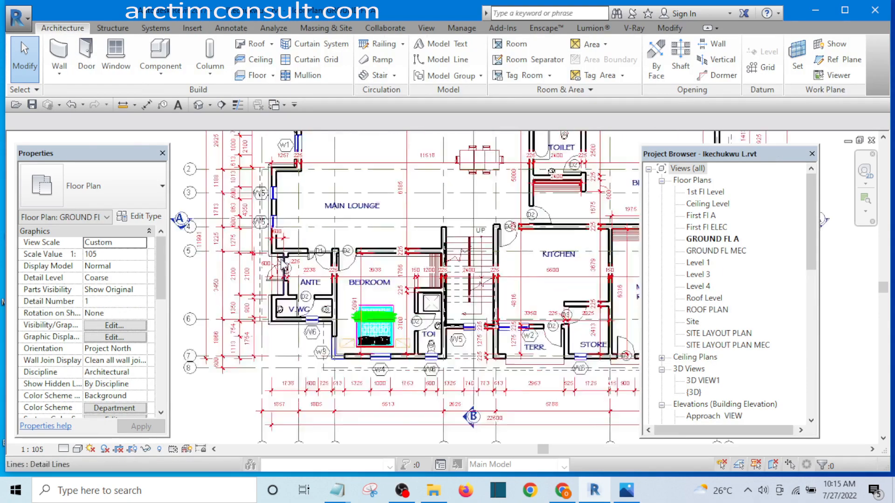
- Switch to the reference project's GROUND FL A plan and examine the doors around the ANTE, bedroom, kitchen, terrace and store
scroll(258, 188, "up", 6)
scroll(258, 188, "down", 1)
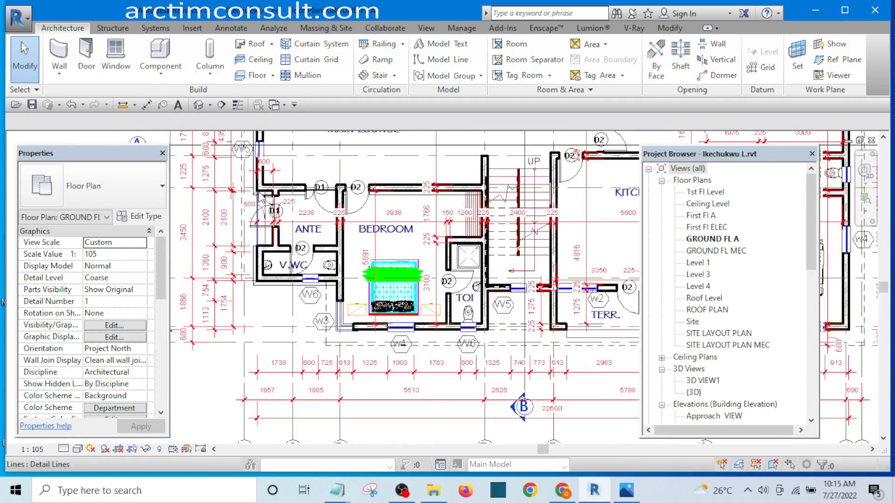
scroll(258, 196, "down", 3)
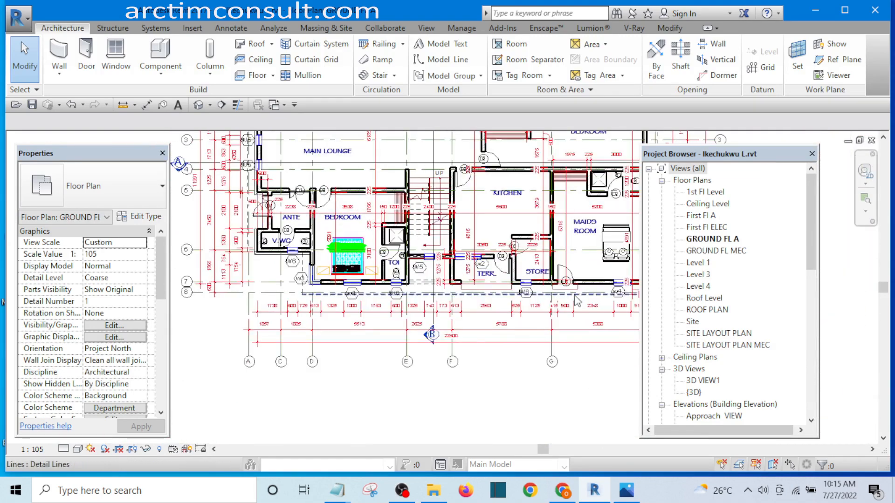
scroll(527, 235, "up", 2)
scroll(526, 235, "up", 3)
scroll(480, 254, "down", 3)
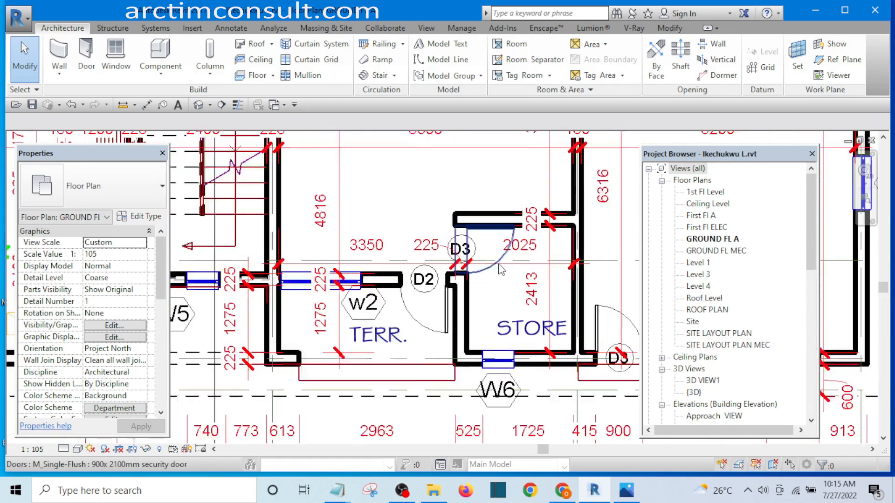
scroll(448, 313, "down", 1)
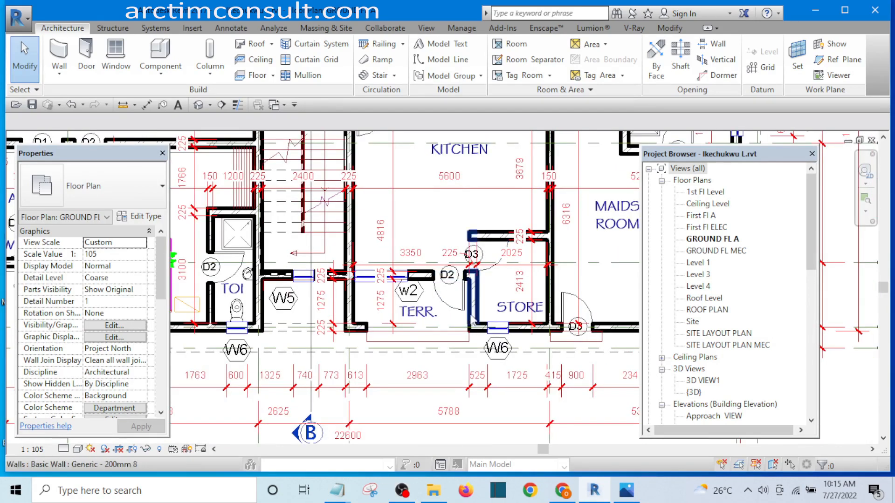
scroll(450, 311, "down", 1)
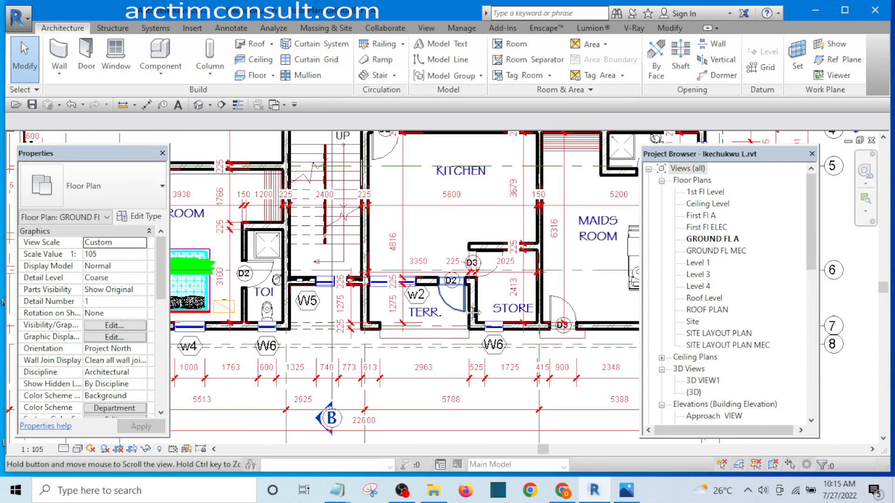
scroll(472, 312, "up", 3)
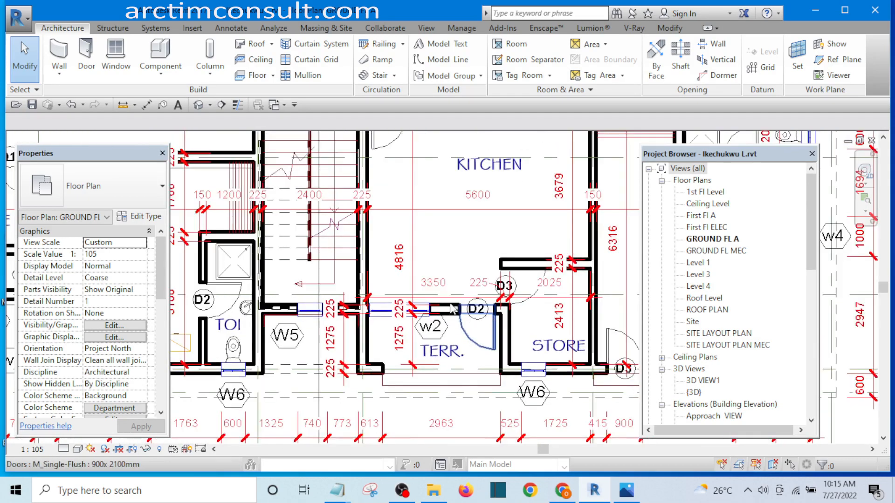
scroll(451, 308, "down", 5)
scroll(423, 242, "up", 5)
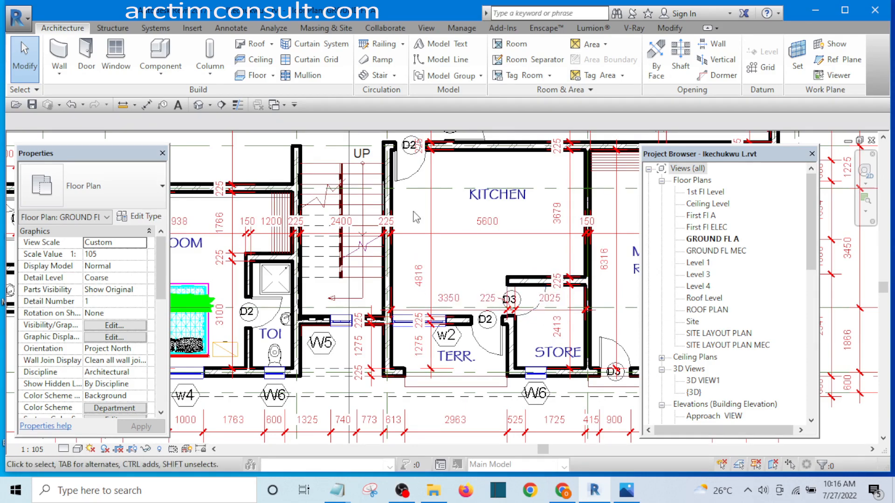
scroll(436, 255, "down", 1)
scroll(436, 256, "down", 1)
scroll(323, 260, "up", 2)
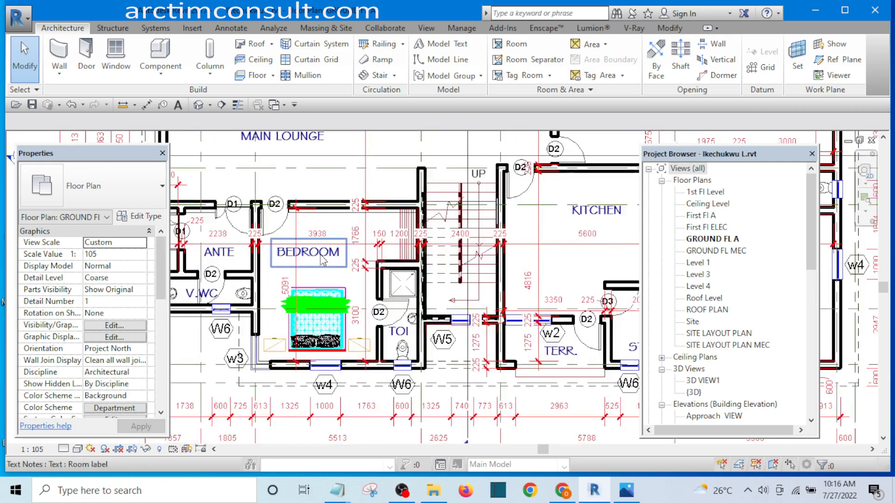
scroll(400, 279, "down", 2)
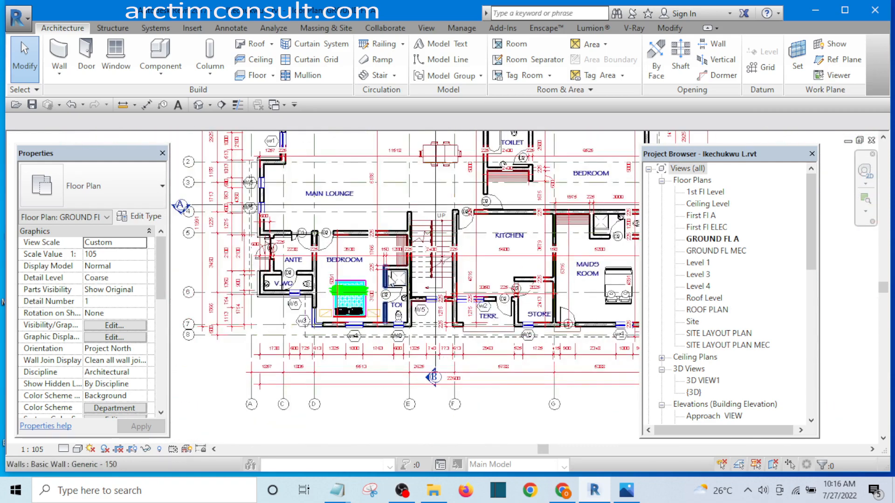
- Select the D1 double door in the ANTE's outer wall and compare it with the D1 door towards the main lounge
scroll(261, 246, "up", 5)
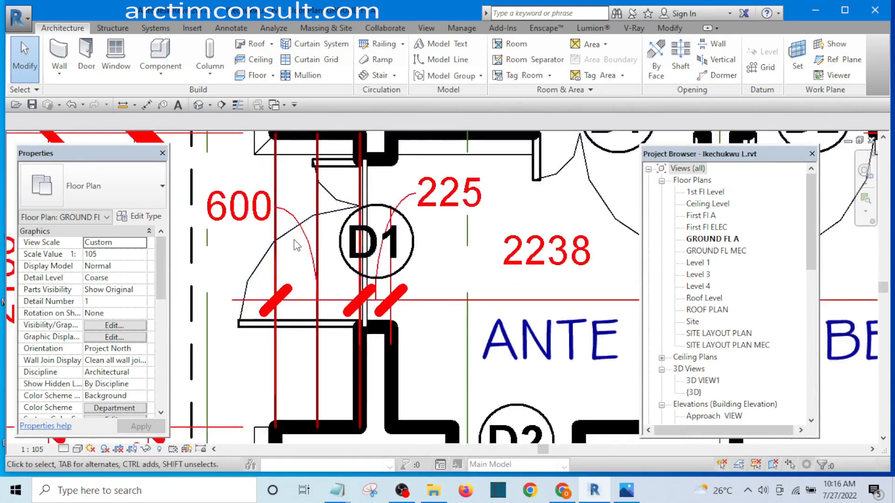
left_click(281, 236)
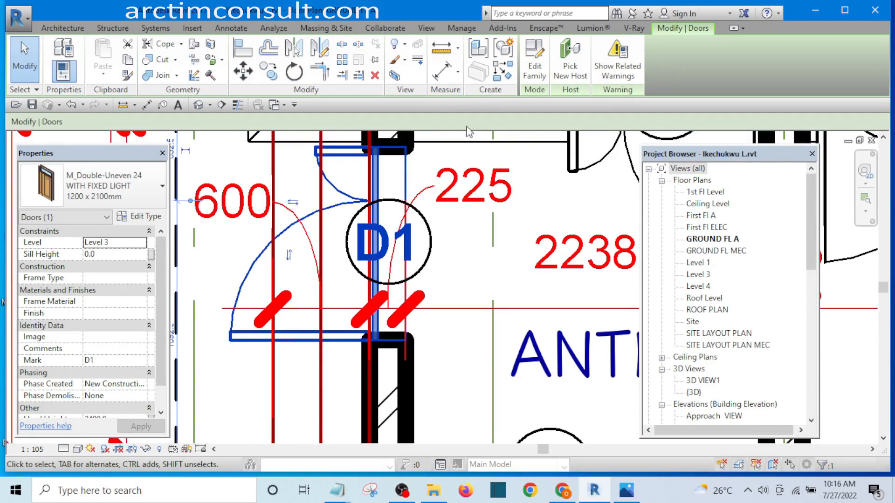
scroll(366, 242, "down", 3)
scroll(450, 251, "up", 1)
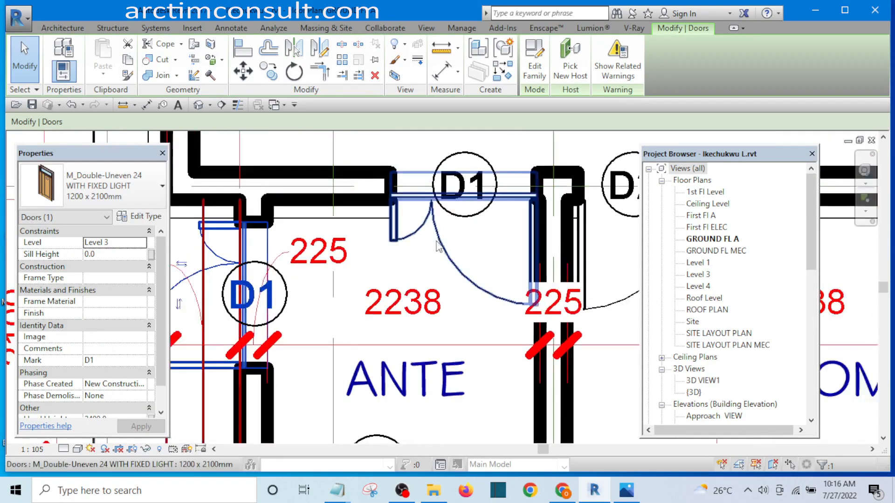
scroll(449, 251, "down", 1)
scroll(449, 250, "down", 1)
scroll(368, 248, "up", 5)
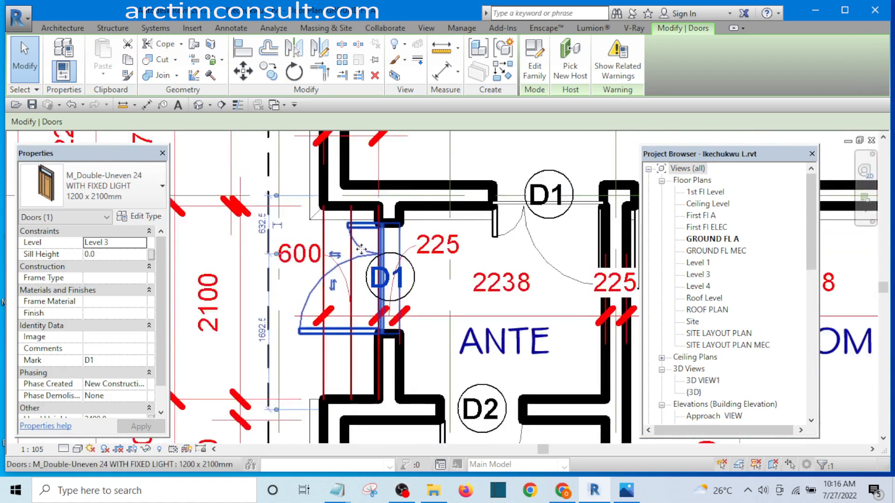
scroll(378, 244, "down", 2)
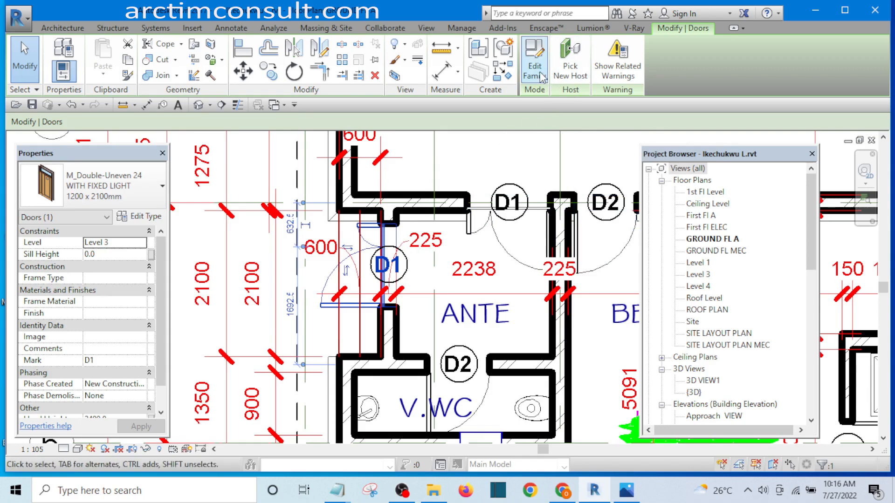
scroll(403, 213, "down", 4)
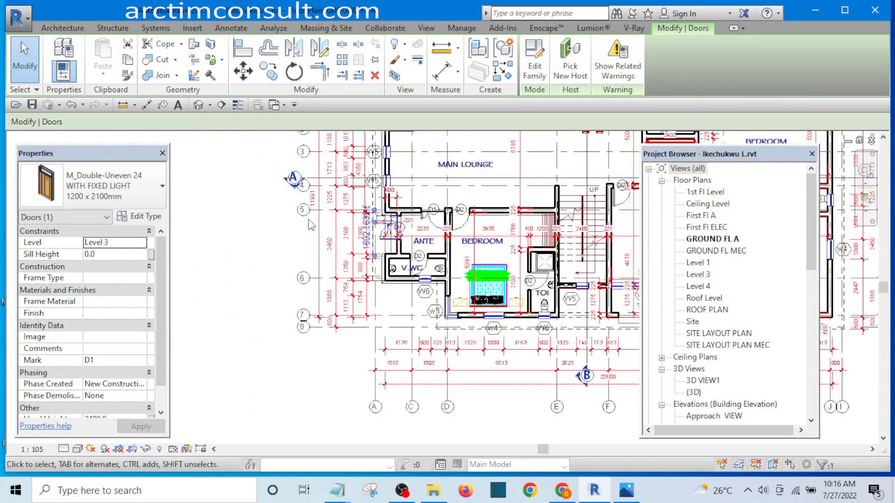
- Open the family of the D1 uneven double door in the ANTE's outer wall for editing
left_click(256, 232)
scroll(431, 236, "up", 5)
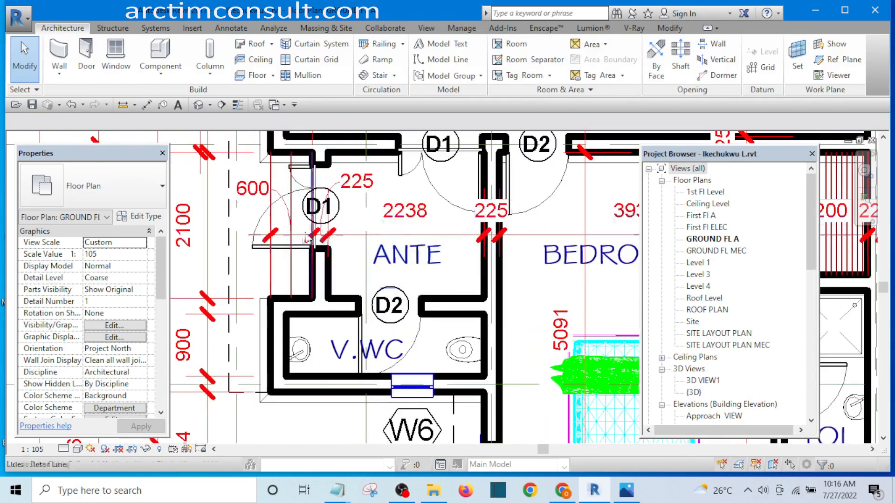
left_click(298, 257)
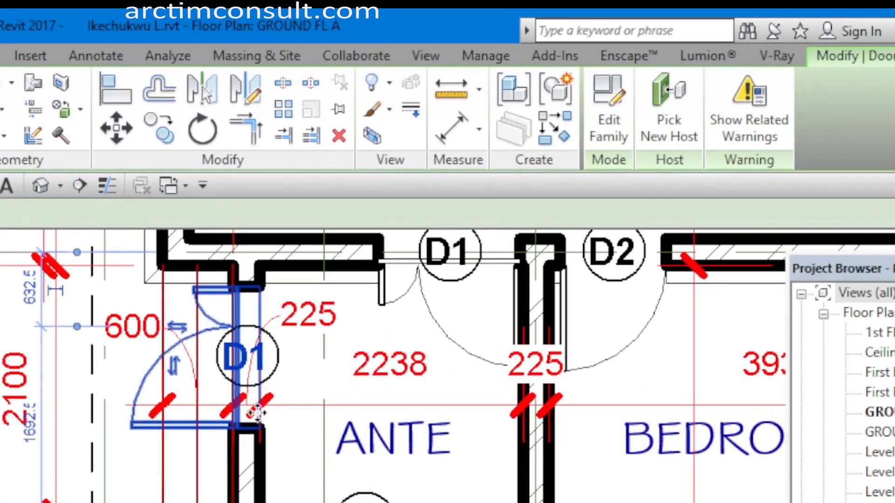
left_click(612, 119)
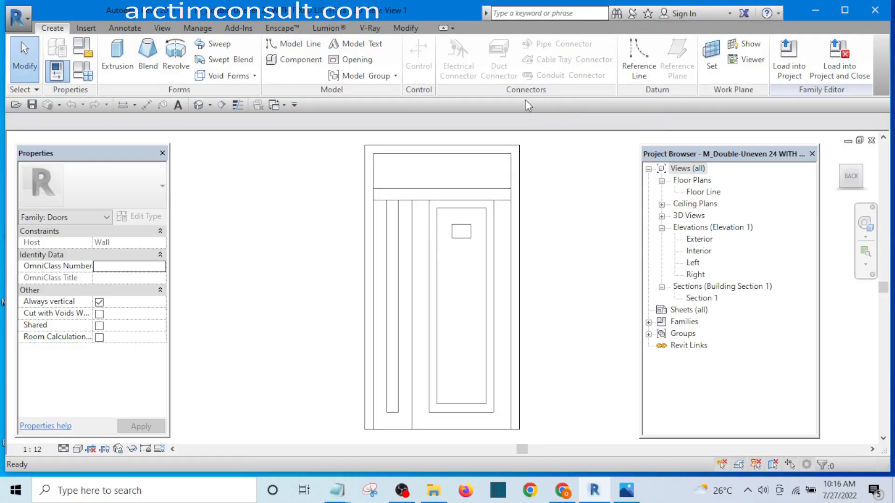
- Load the uneven double door family into Revit Tutorial Day 1.rvt only, and leave the door placement
left_click(788, 65)
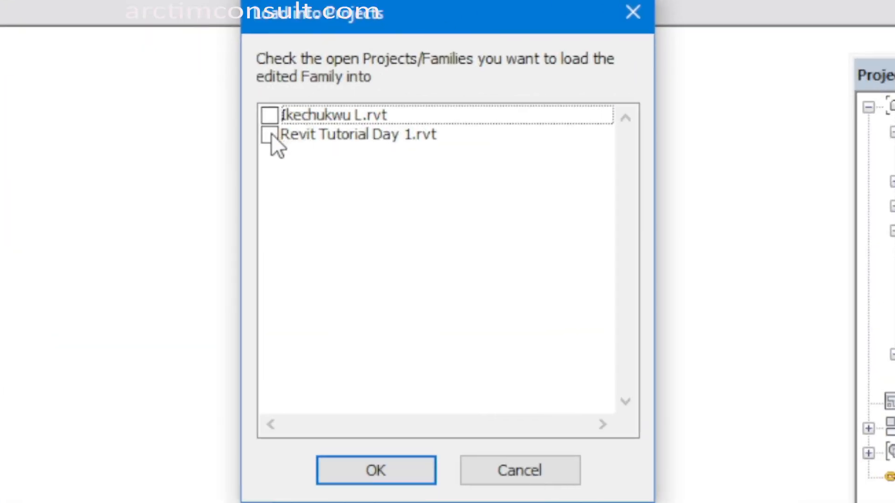
left_click(270, 134)
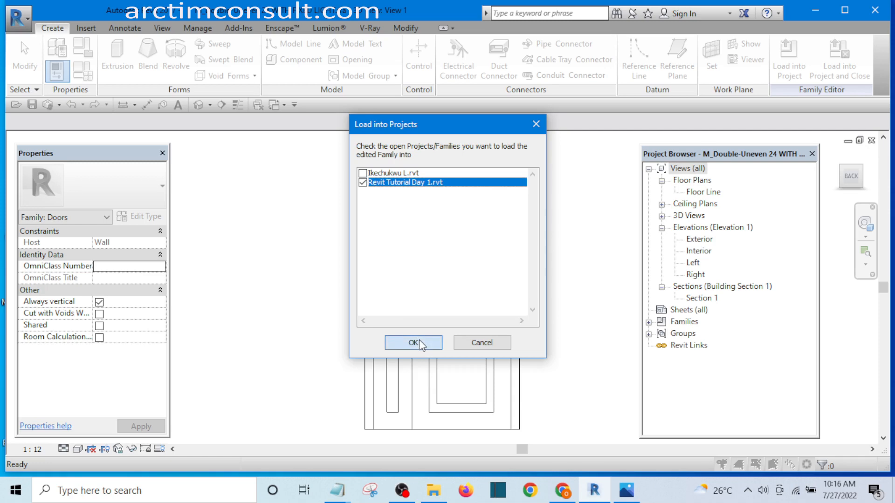
left_click(413, 343)
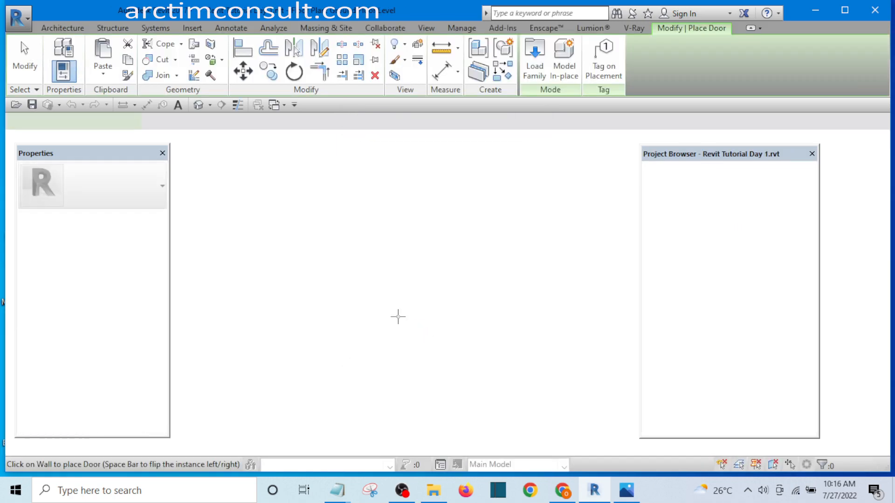
scroll(279, 289, "up", 4)
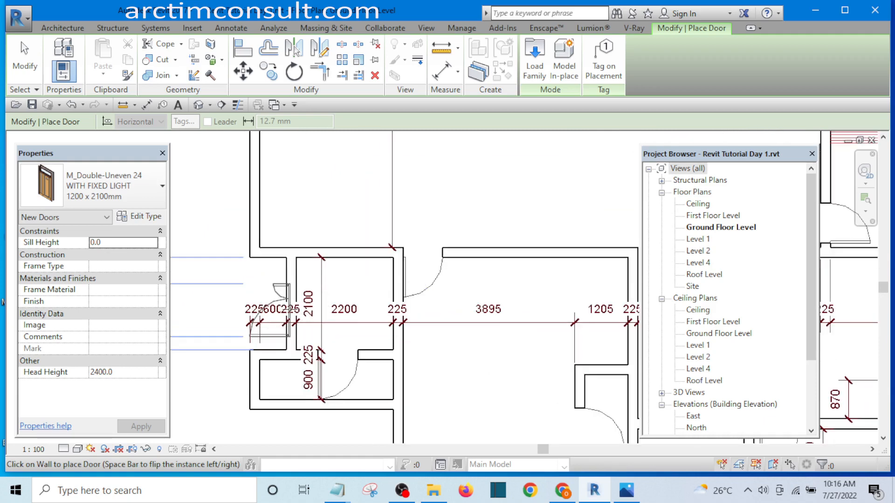
right_click(484, 189)
left_click(513, 195)
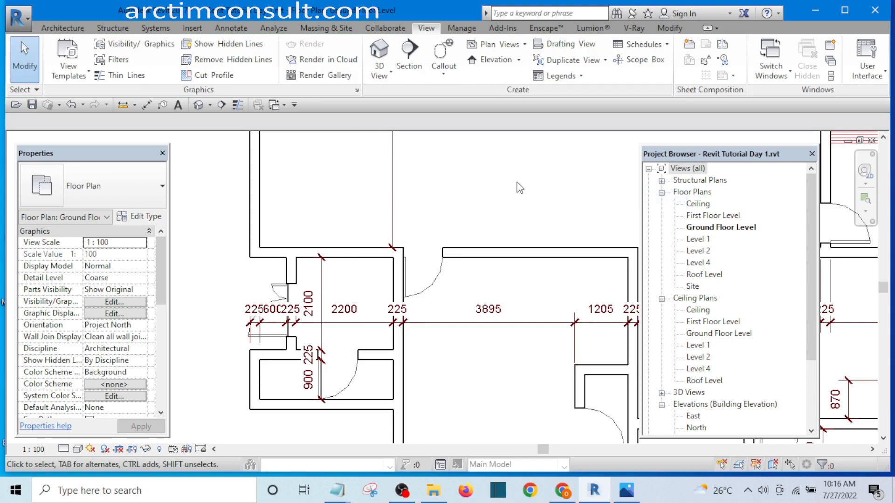
- Go back to the reference project's GROUND FL A plan and examine the D1 door and its host wall on the ANTE's outer side
scroll(415, 199, "down", 2)
scroll(415, 199, "down", 2)
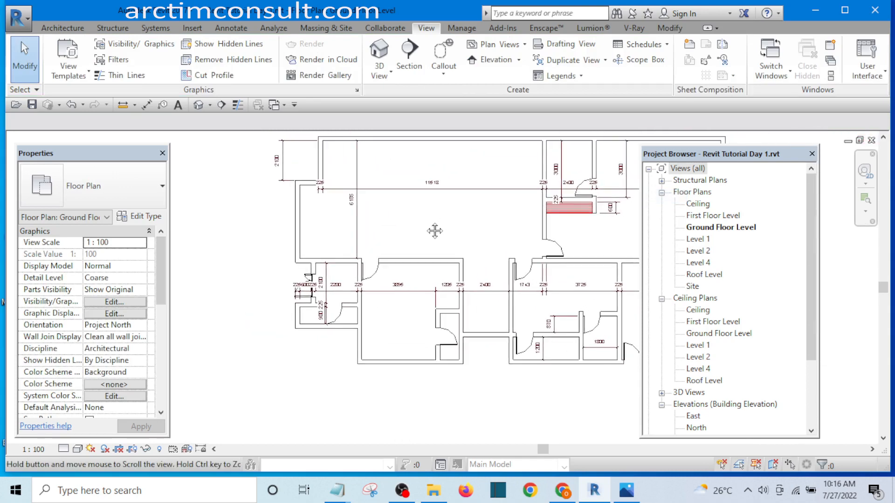
left_click(285, 106)
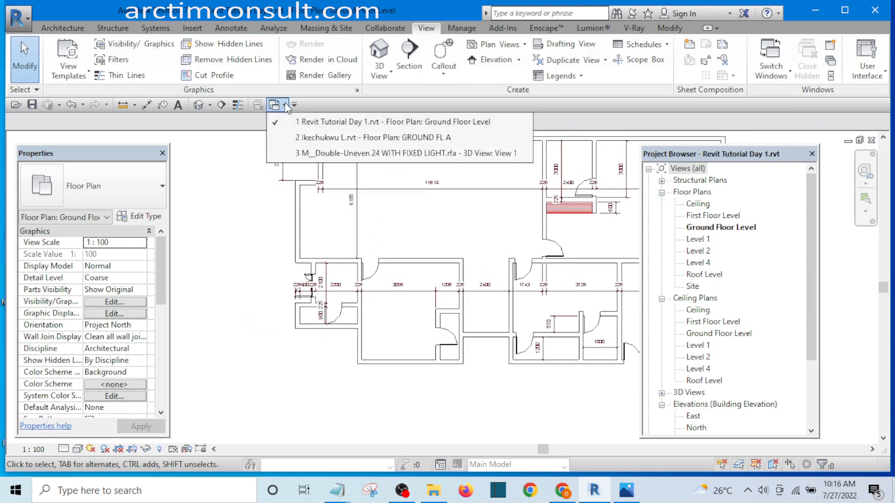
left_click(347, 138)
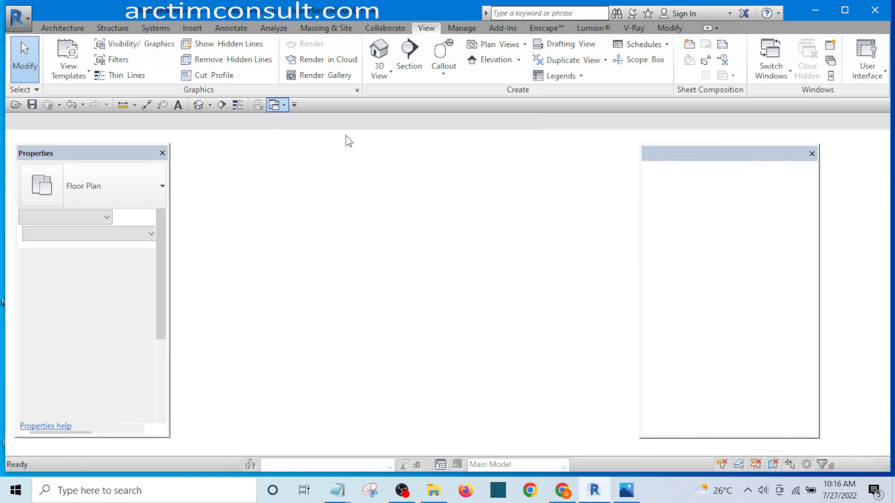
scroll(367, 265, "down", 2)
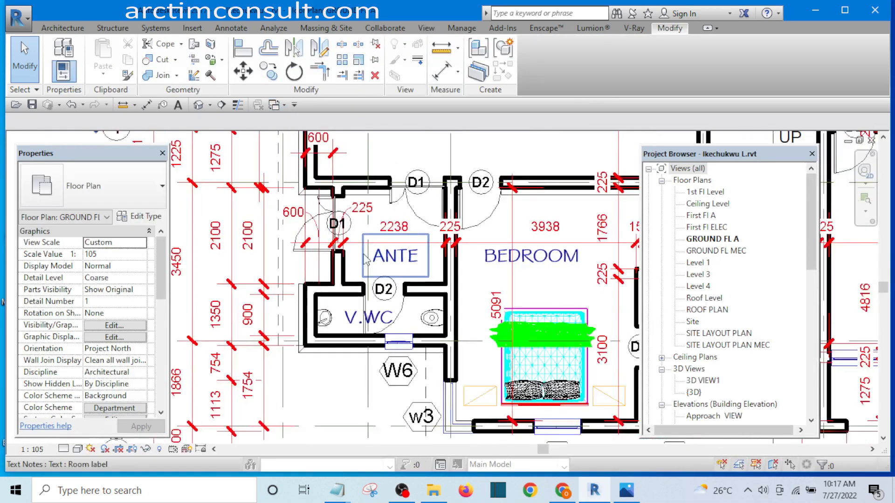
scroll(335, 235, "up", 4)
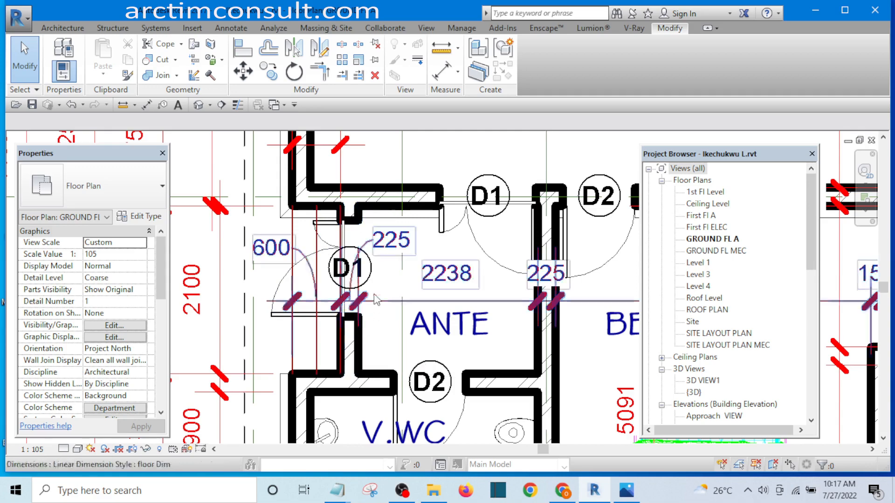
scroll(354, 351, "down", 2)
scroll(349, 323, "up", 1)
scroll(349, 325, "up", 2)
scroll(372, 317, "down", 3)
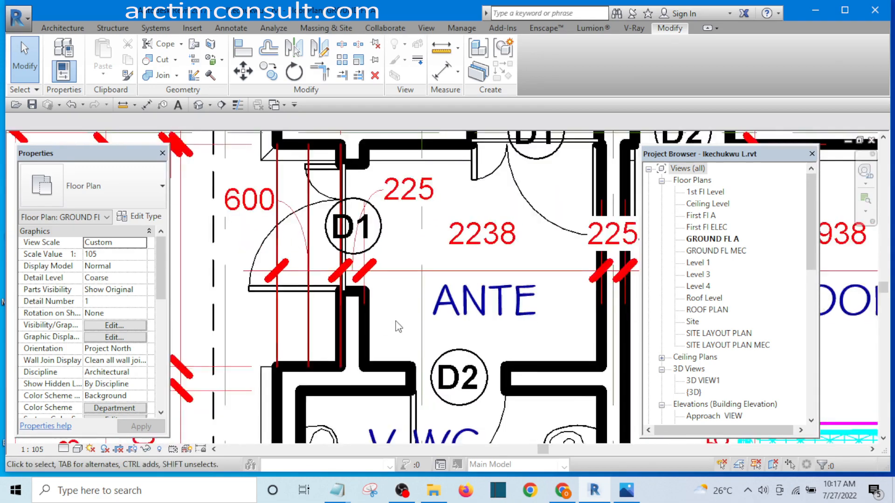
scroll(361, 257, "up", 3)
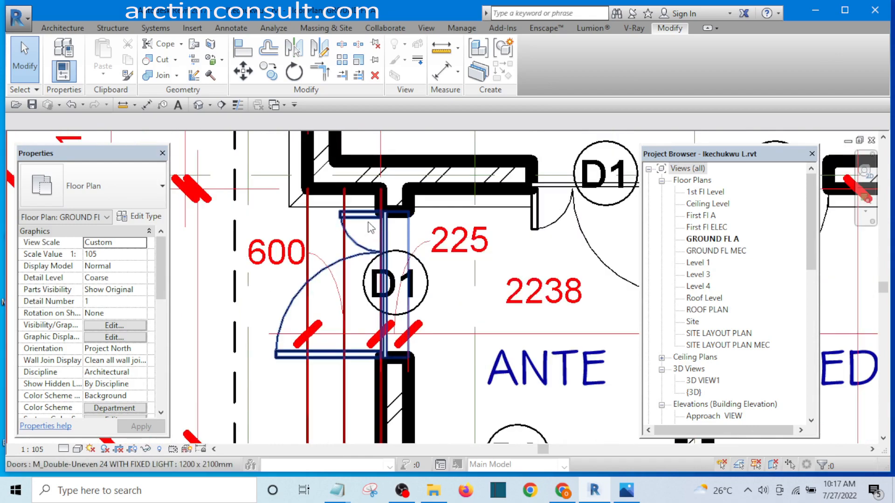
scroll(370, 227, "down", 3)
scroll(383, 309, "up", 4)
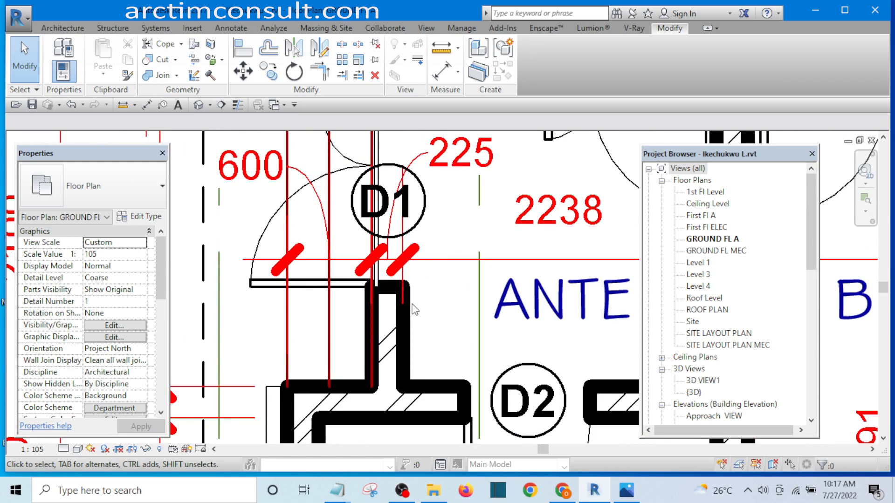
scroll(420, 356, "down", 3)
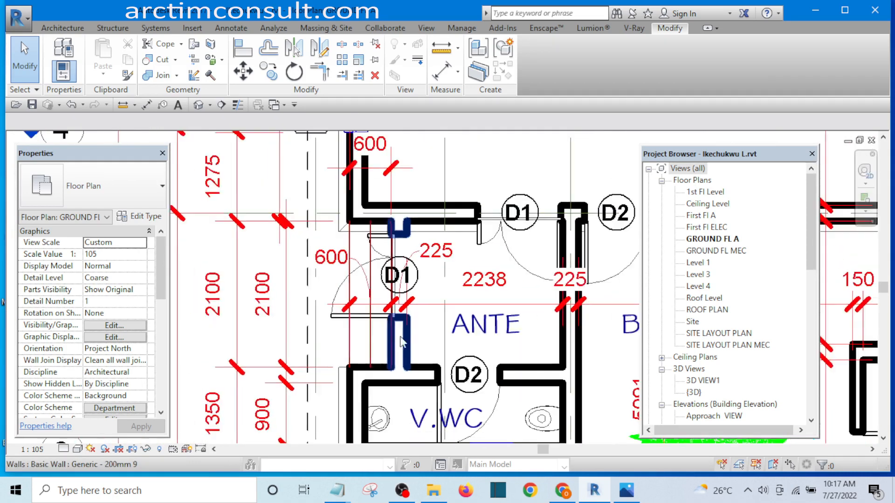
scroll(366, 279, "up", 3)
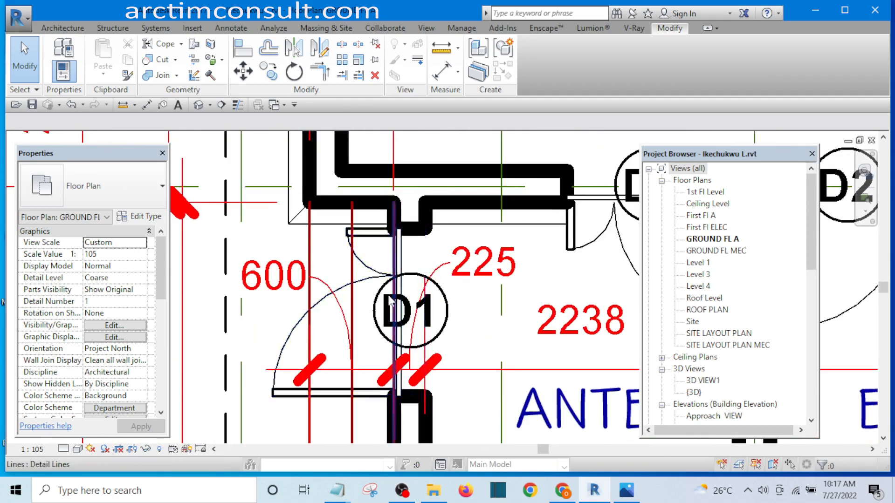
scroll(373, 293, "down", 3)
scroll(400, 338, "up", 2)
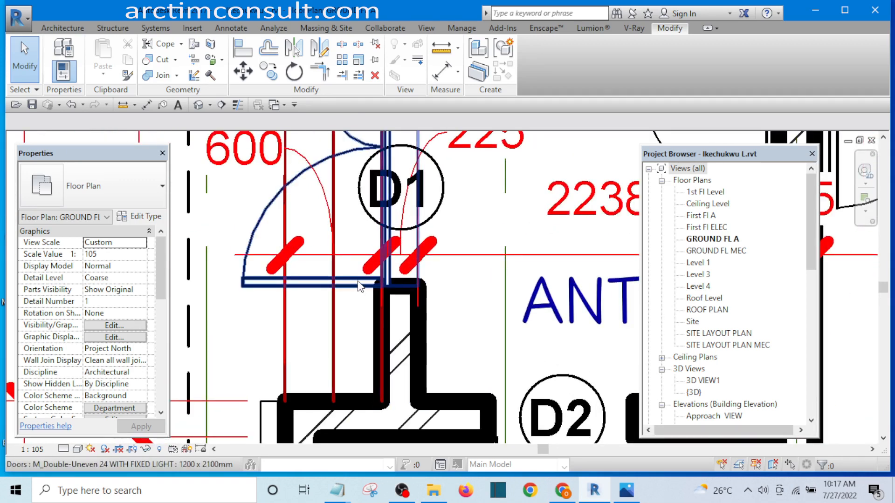
scroll(387, 312, "down", 1)
scroll(414, 338, "up", 2)
scroll(405, 326, "down", 2)
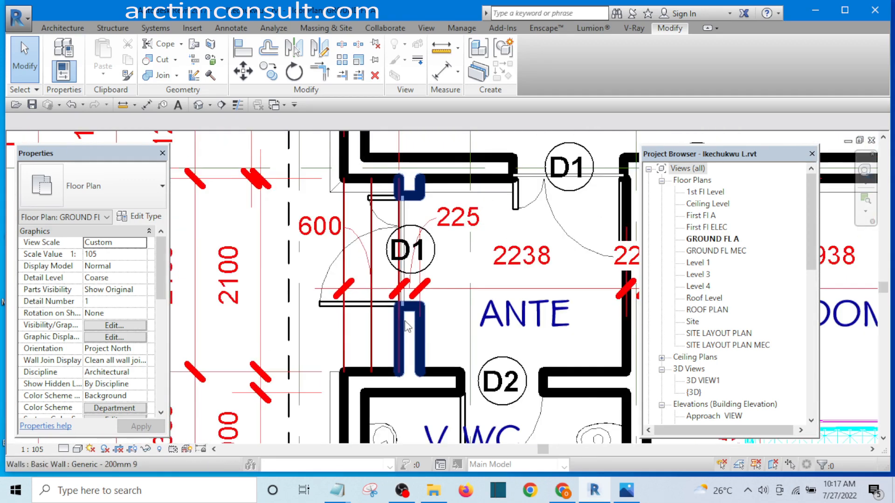
scroll(382, 305, "up", 1)
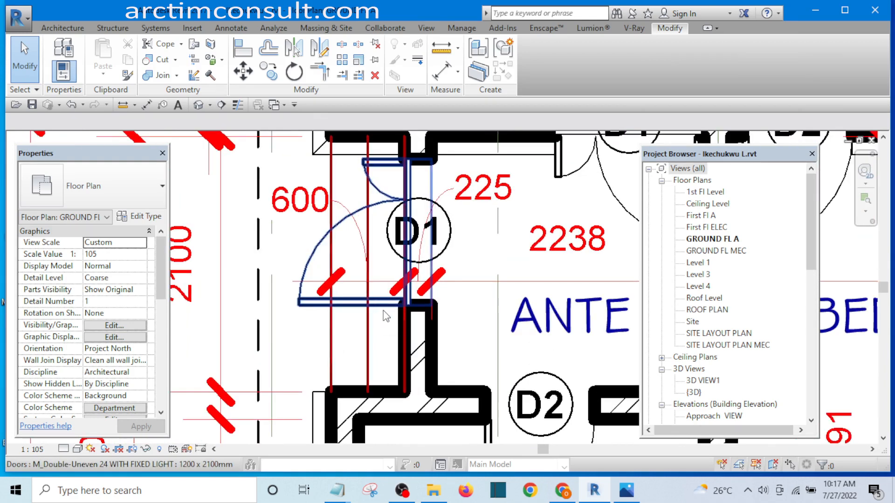
scroll(401, 261, "down", 2)
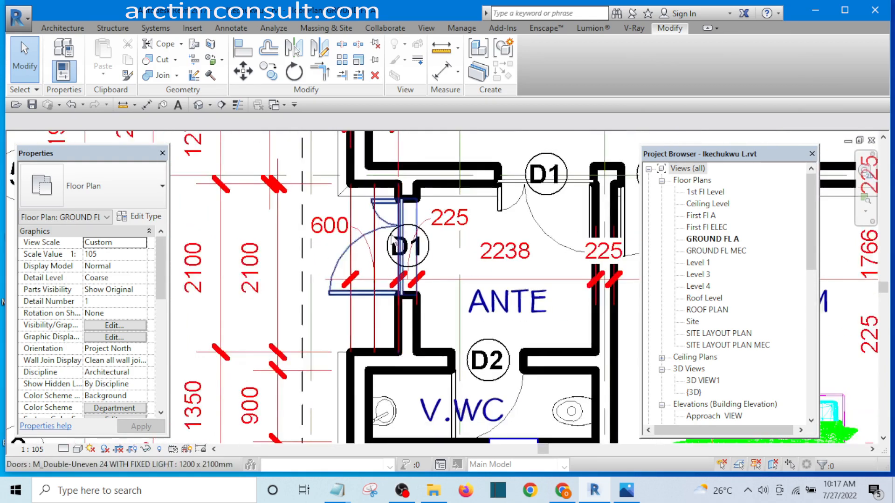
scroll(391, 211, "up", 3)
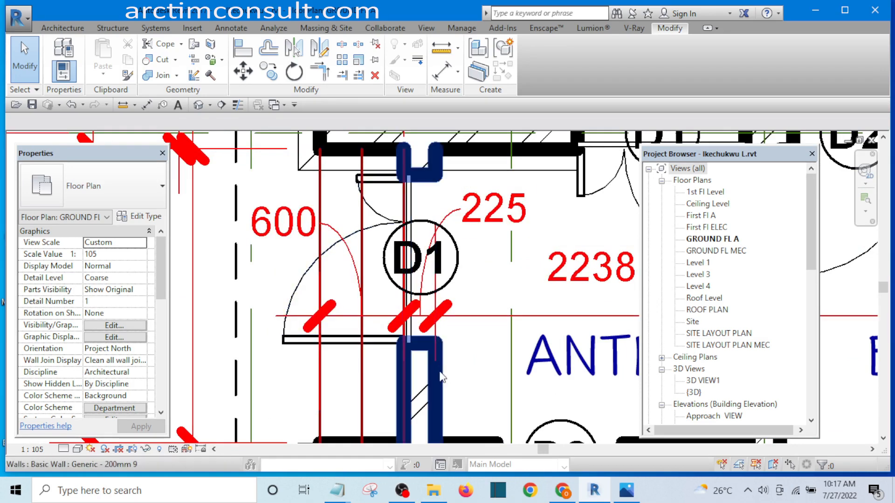
- Copy the ANTE's outer wall hosting the D1 door to the clipboard and return to the Ground Floor Level plan of Revit Tutorial Day 1.rvt
left_click(438, 391)
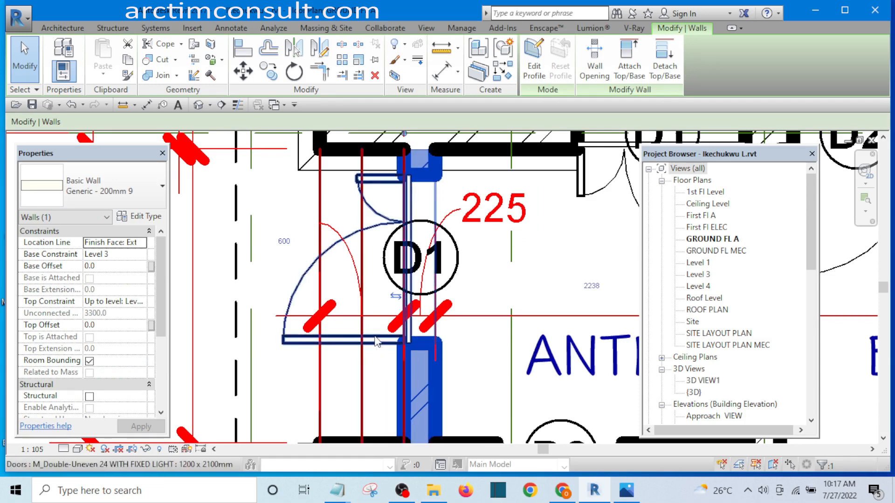
left_click(128, 60)
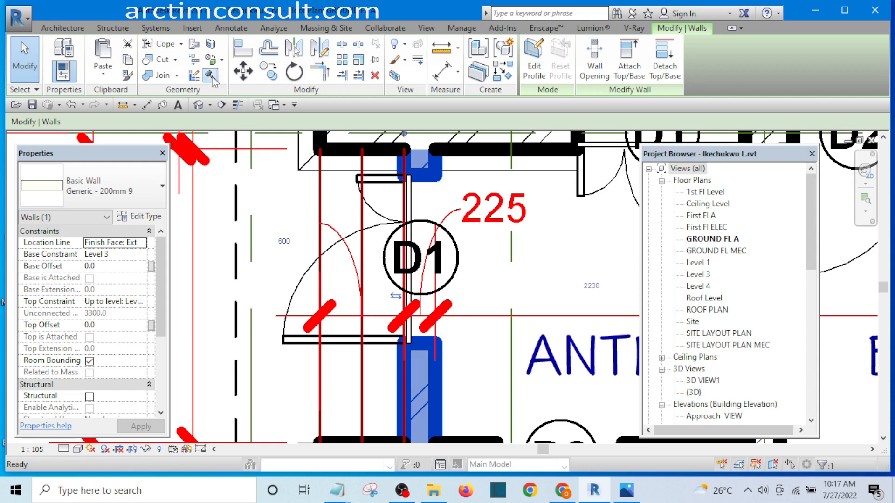
left_click(285, 105)
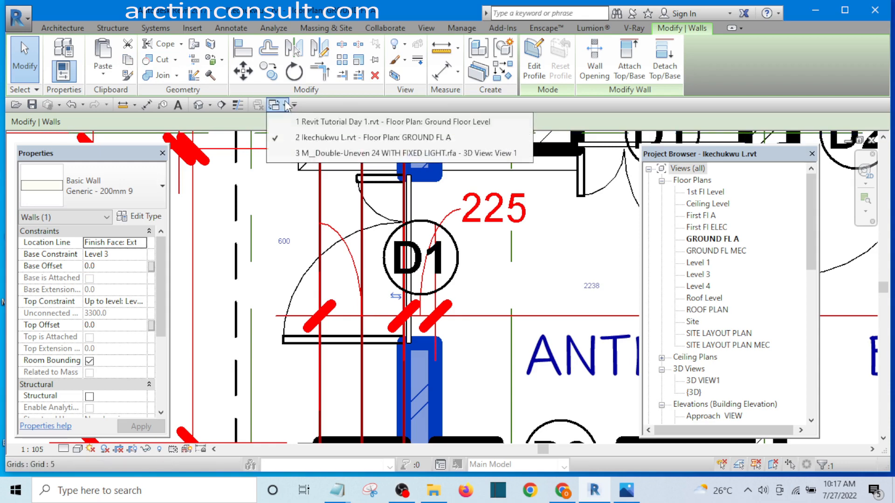
left_click(362, 123)
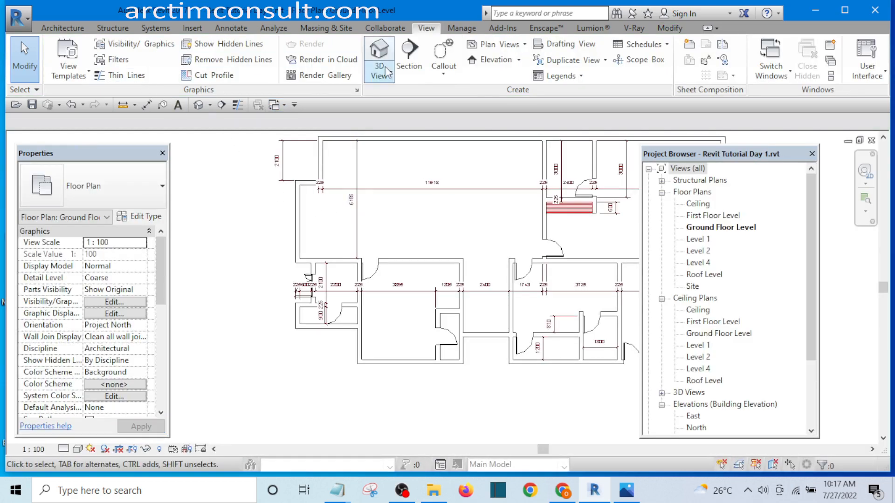
- Paste the copied wall with its double door into the empty area left of the building, accepting the duplicate types, and finish the paste
left_click(672, 29)
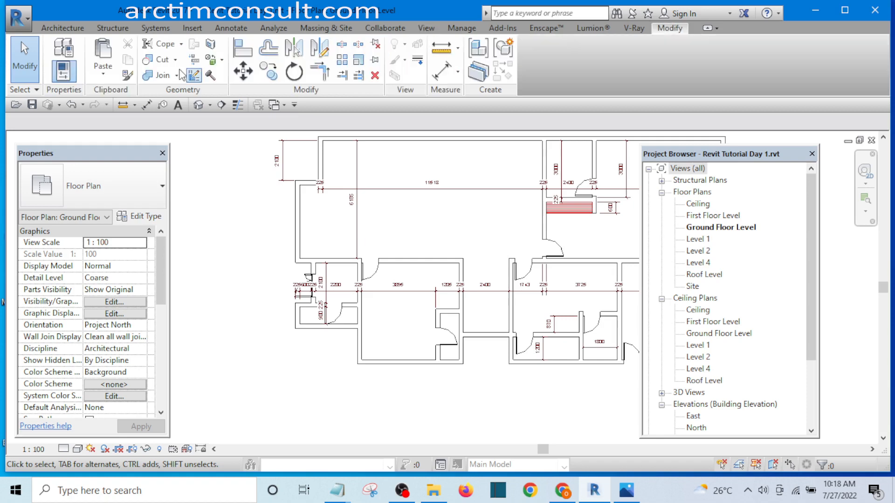
left_click(103, 54)
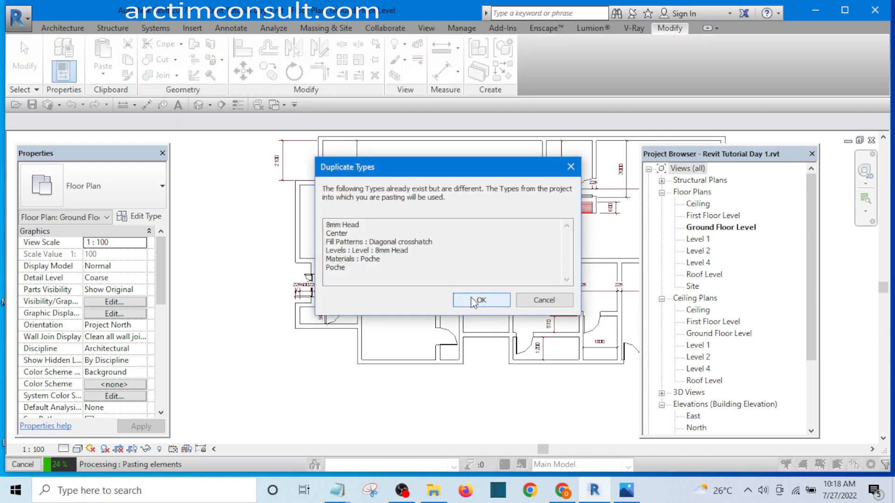
left_click(481, 300)
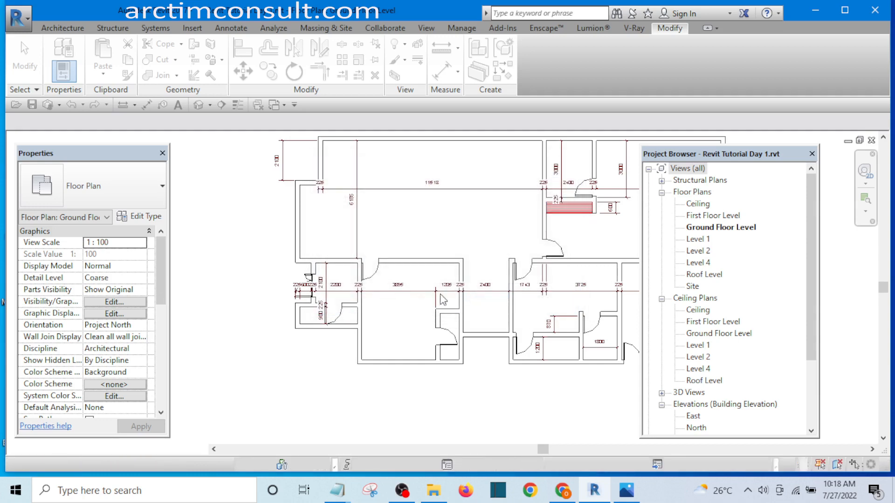
left_click(228, 247)
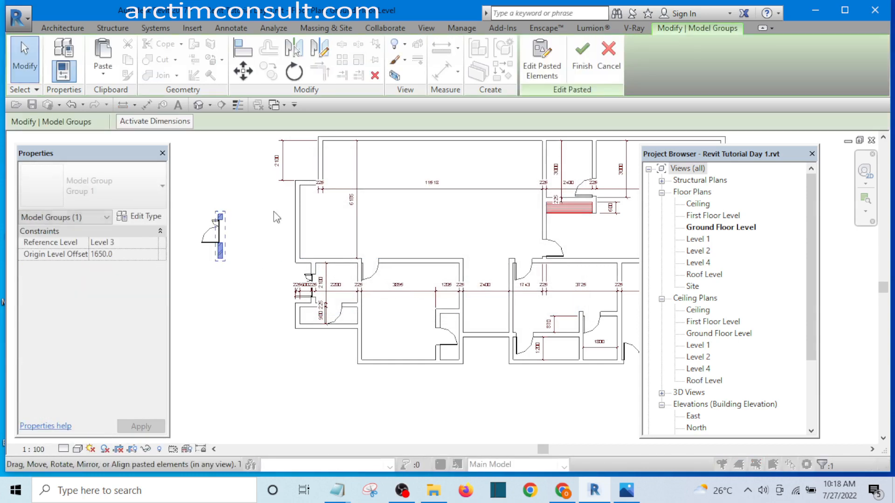
left_click(582, 58)
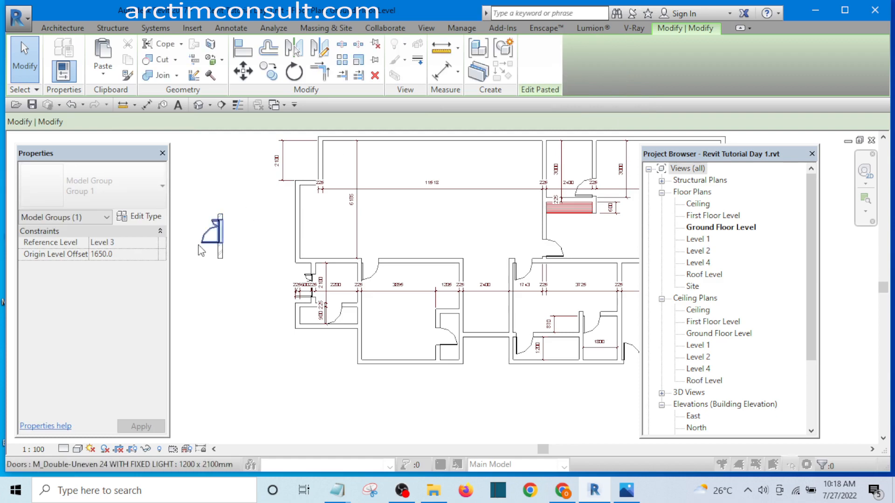
scroll(201, 251, "up", 5)
scroll(290, 259, "down", 1)
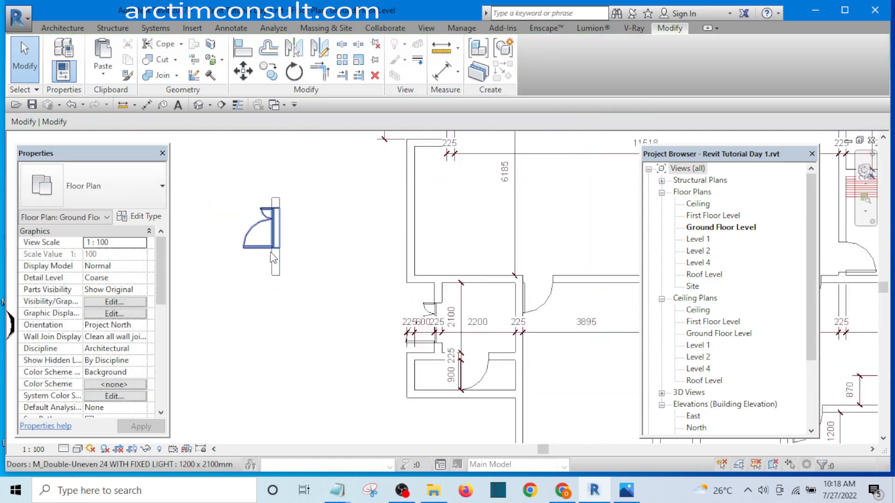
scroll(273, 259, "down", 1)
scroll(277, 247, "down", 1)
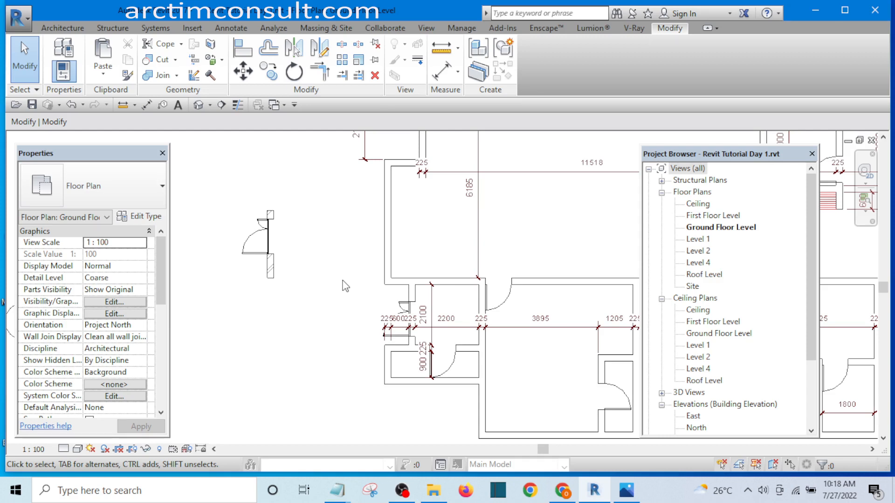
- Place a matching 1200 x 2100mm uneven double door in the upper wall of the small 2200-wide entrance room, and leave the door placement
scroll(363, 271, "up", 5)
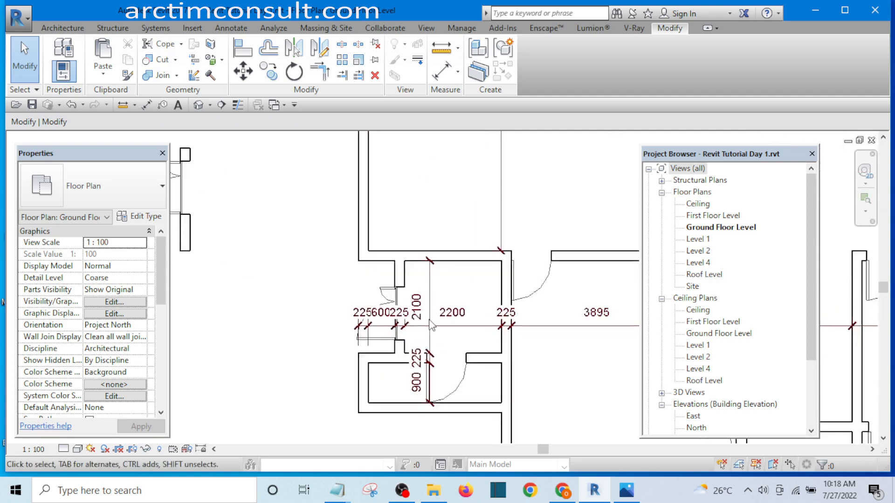
left_click(328, 241)
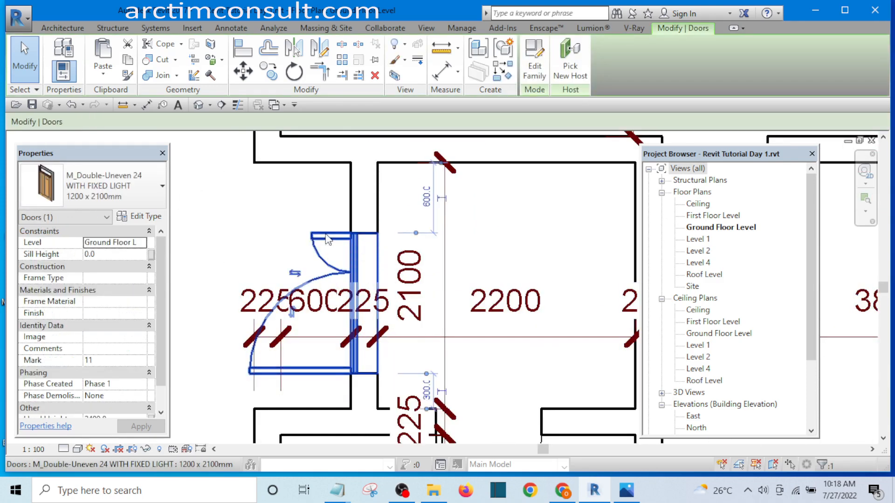
left_click(505, 74)
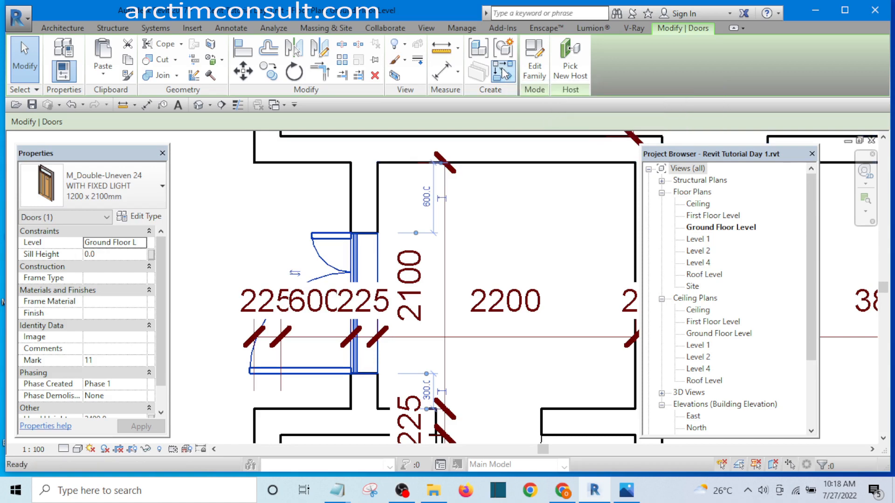
scroll(410, 265, "down", 2)
scroll(495, 197, "up", 1)
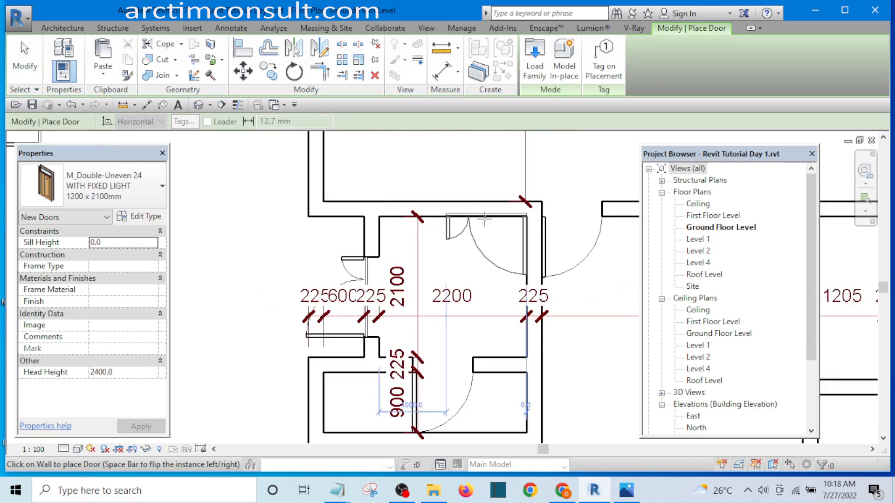
left_click(485, 218)
scroll(405, 261, "down", 3)
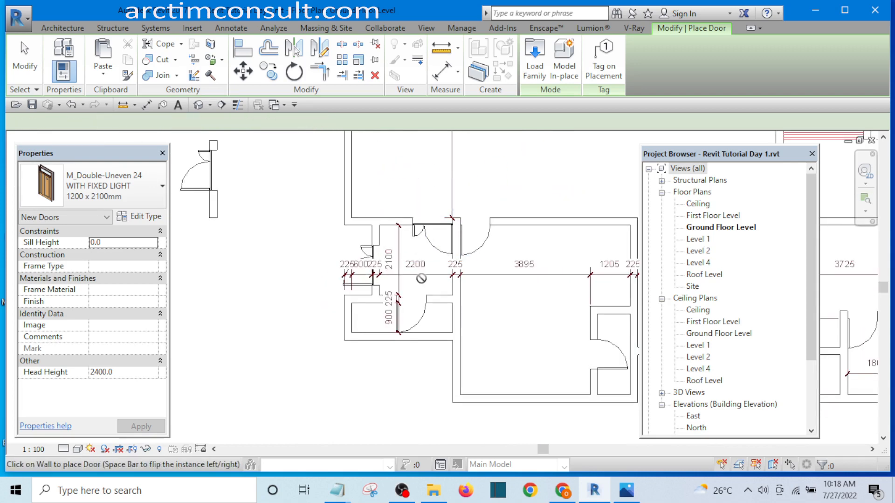
key("Escape")
key("Escape")
- Delete the pasted wall with its double door from the empty area left of the building
scroll(347, 259, "down", 4)
scroll(440, 221, "up", 3)
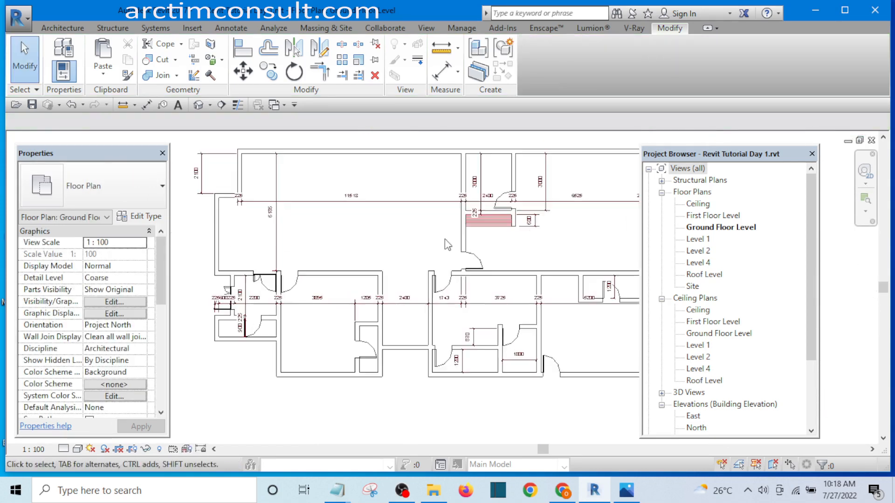
scroll(480, 243, "down", 1)
scroll(491, 242, "down", 3)
scroll(299, 243, "up", 3)
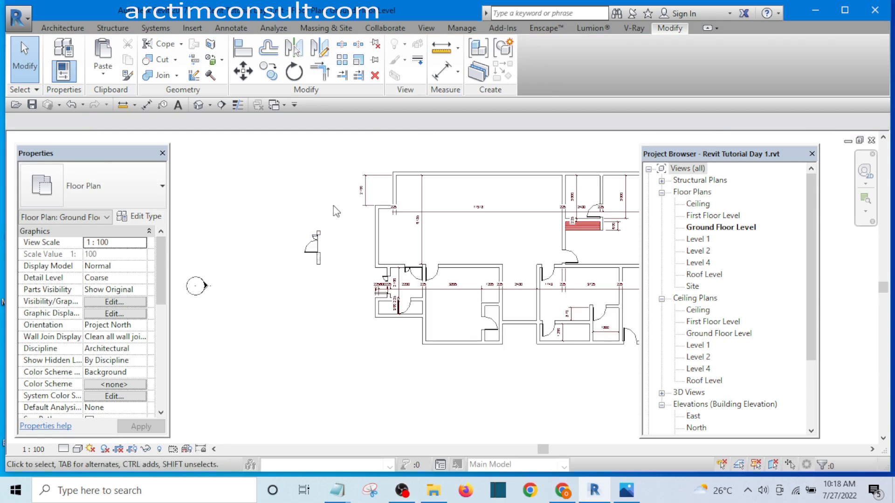
left_click_drag(334, 205, 285, 291)
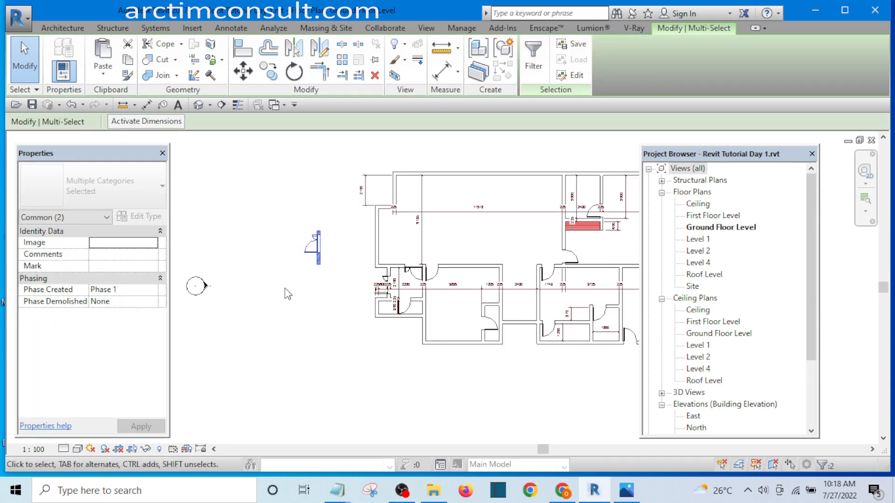
left_click(288, 293)
- Review the ground floor plan room by room, examining the placed doors and the wall dimensions
scroll(228, 280, "down", 2)
scroll(558, 325, "up", 2)
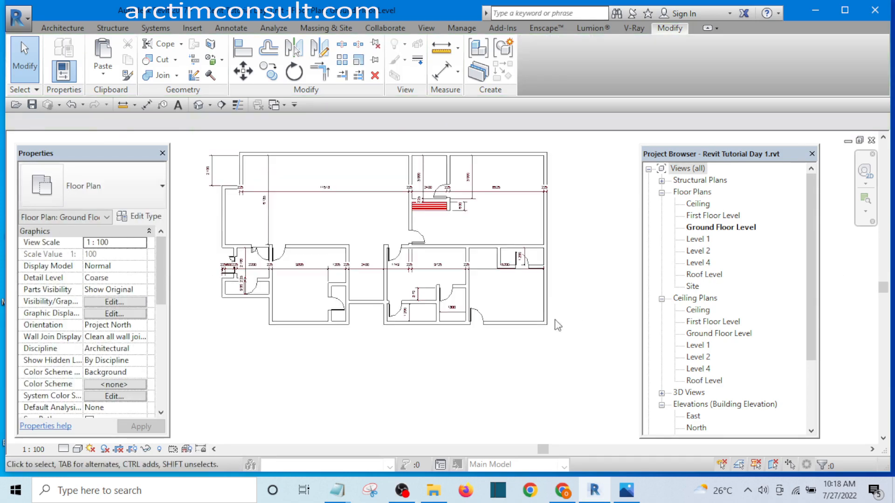
scroll(557, 323, "up", 2)
scroll(513, 289, "down", 2)
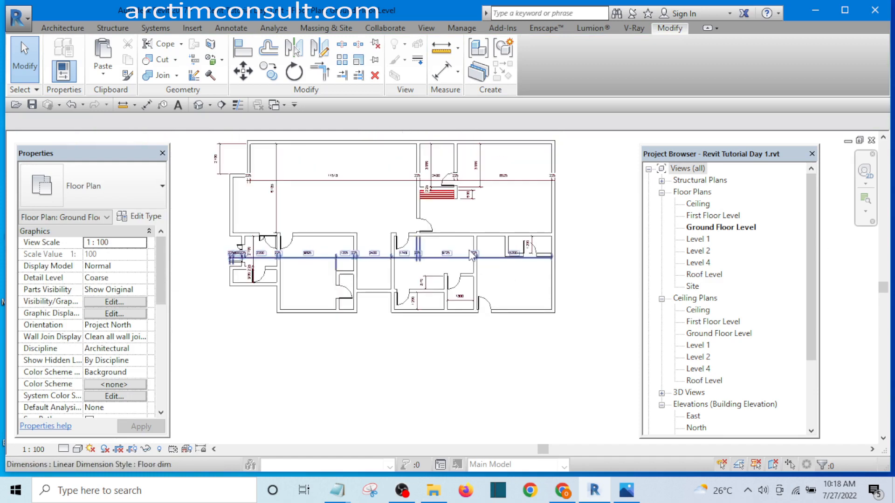
middle_click_drag(525, 257, 551, 306)
scroll(232, 228, "up", 1)
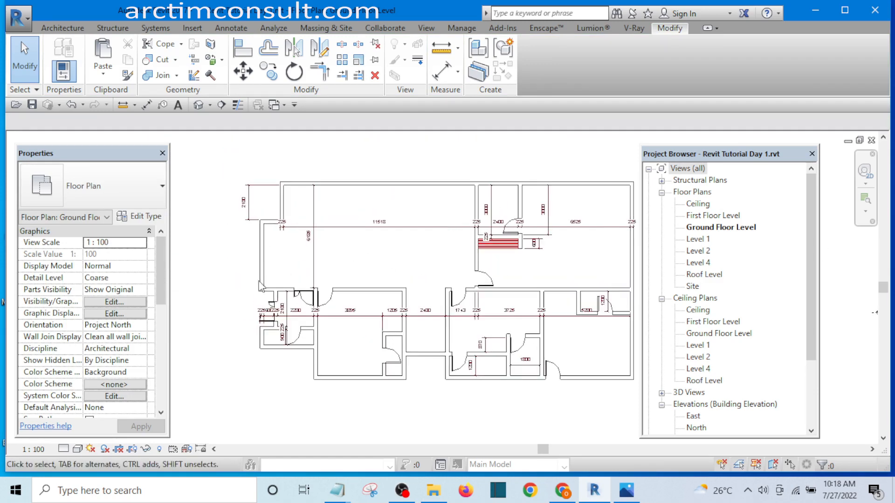
middle_click_drag(339, 319, 343, 296)
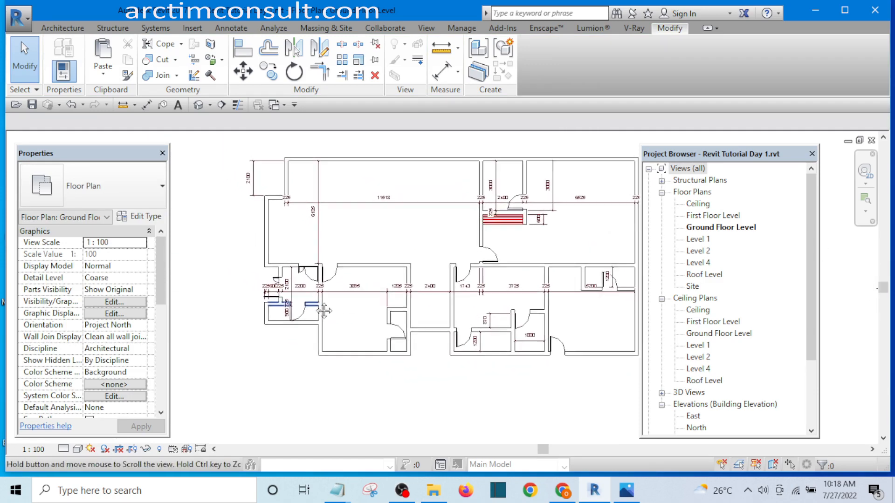
scroll(284, 287, "down", 1)
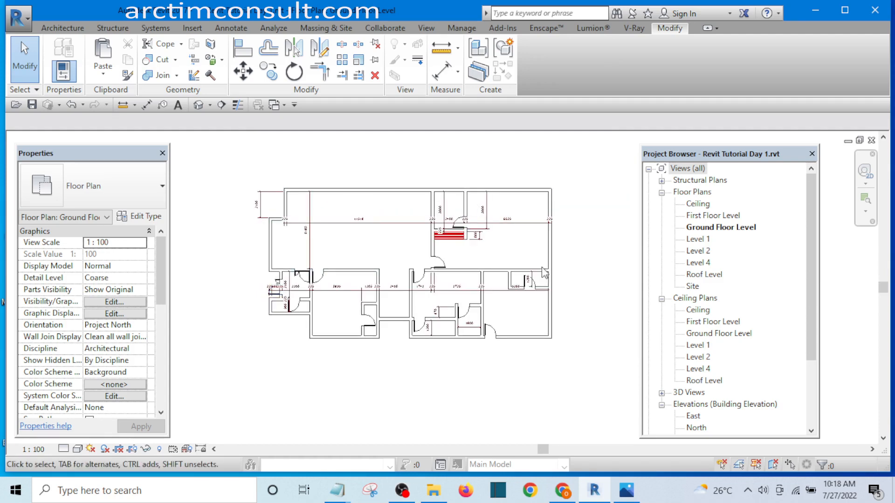
scroll(367, 278, "up", 2)
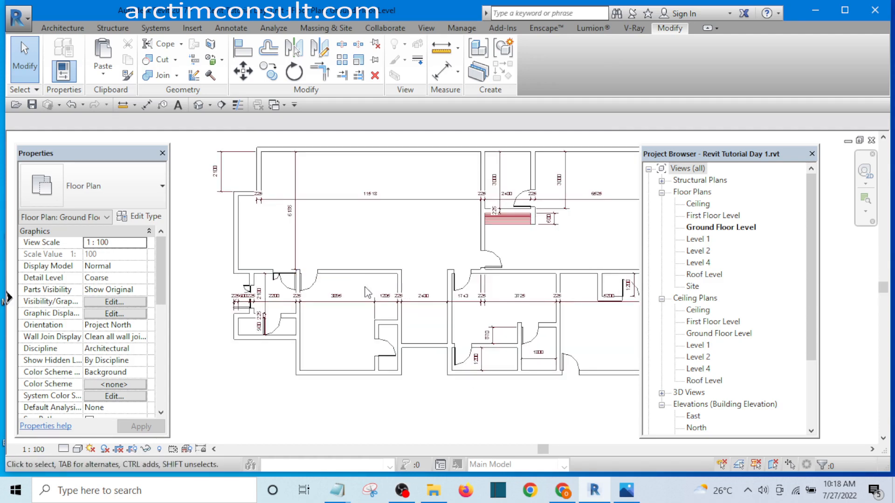
scroll(438, 317, "down", 2)
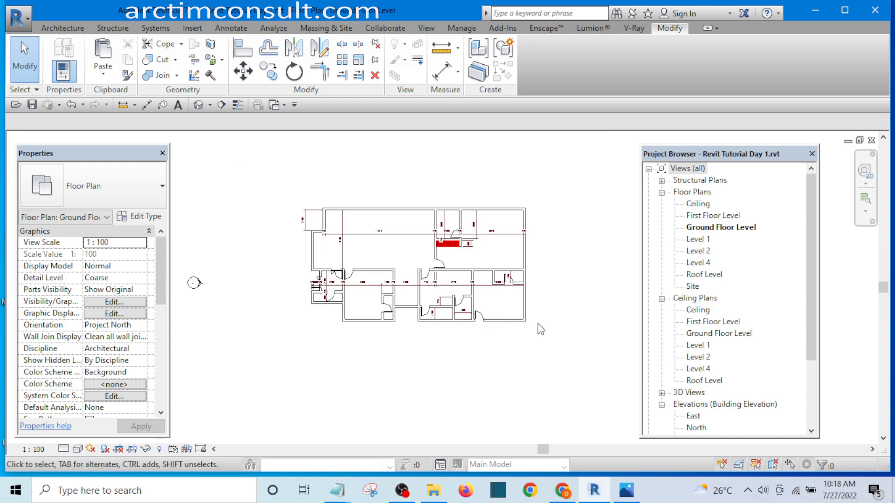
scroll(364, 292, "up", 1)
scroll(364, 291, "up", 1)
scroll(304, 304, "up", 1)
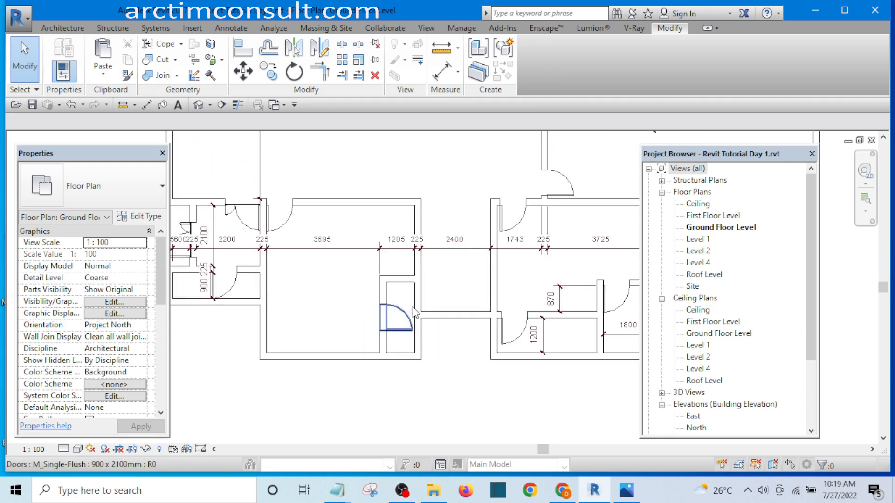
scroll(320, 306, "down", 1)
middle_click_drag(390, 303, 369, 331)
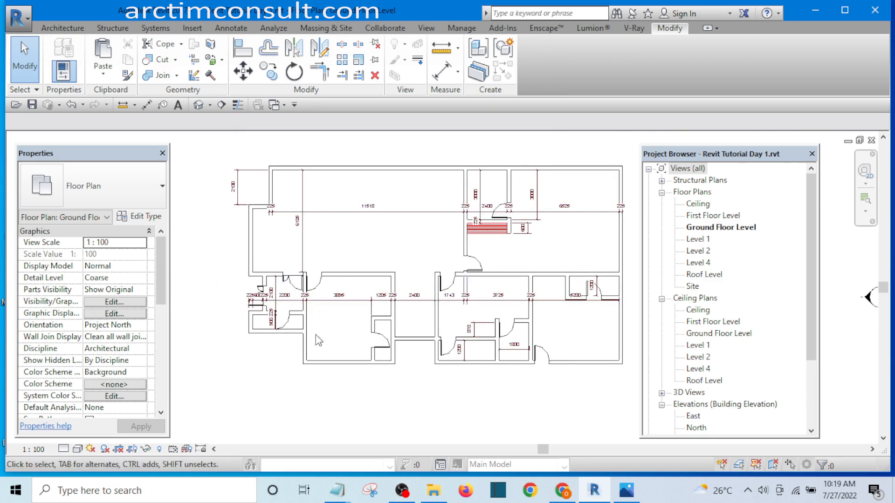
scroll(435, 265, "down", 2)
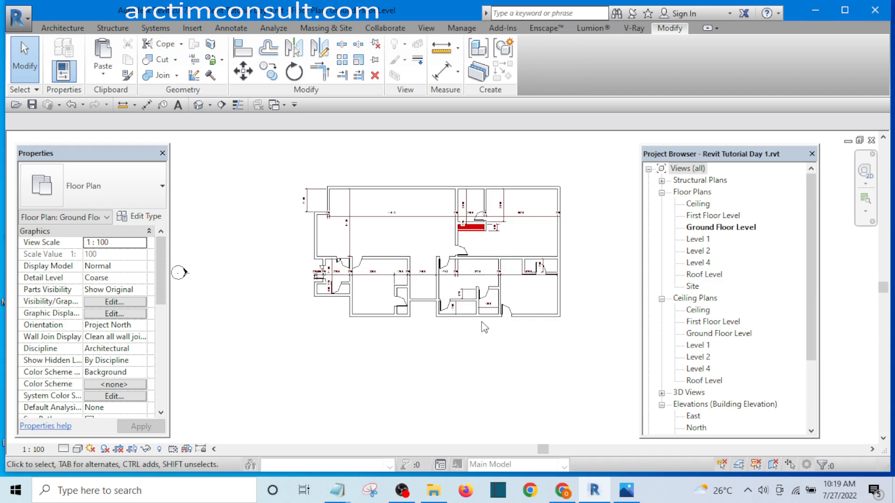
scroll(482, 321, "up", 2)
scroll(472, 323, "up", 2)
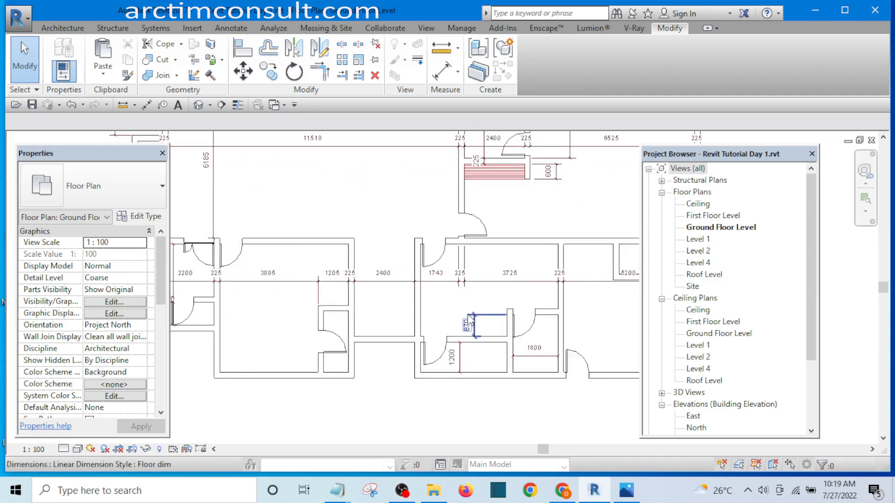
scroll(465, 309, "down", 4)
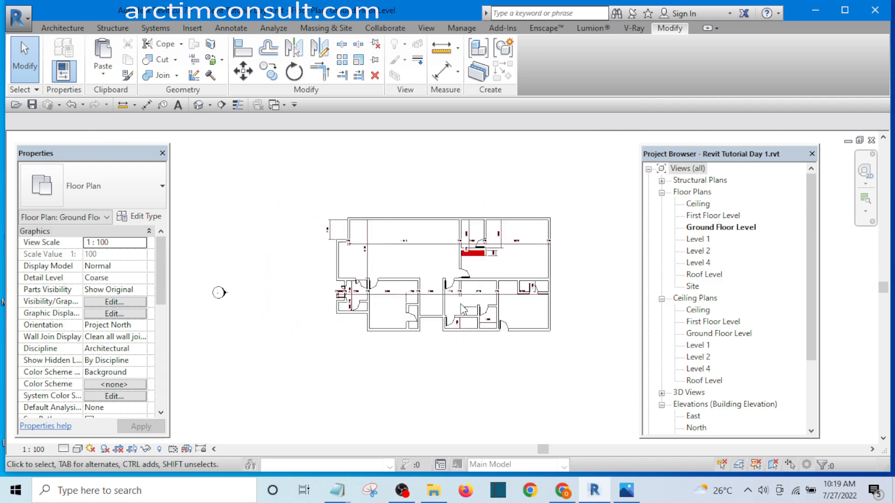
scroll(498, 238, "up", 2)
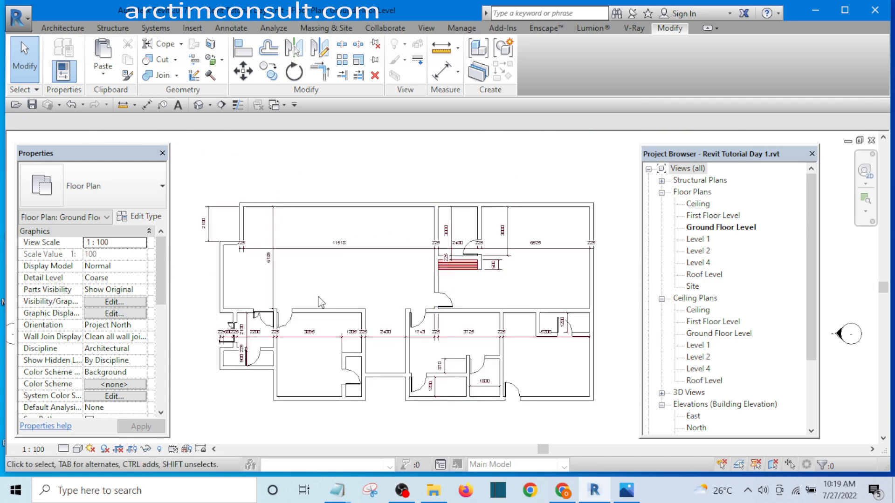
- Move the upper horizontal dimension string closer to the top wall and extend its witness lines to the protruding left outer wall
scroll(289, 279, "up", 3)
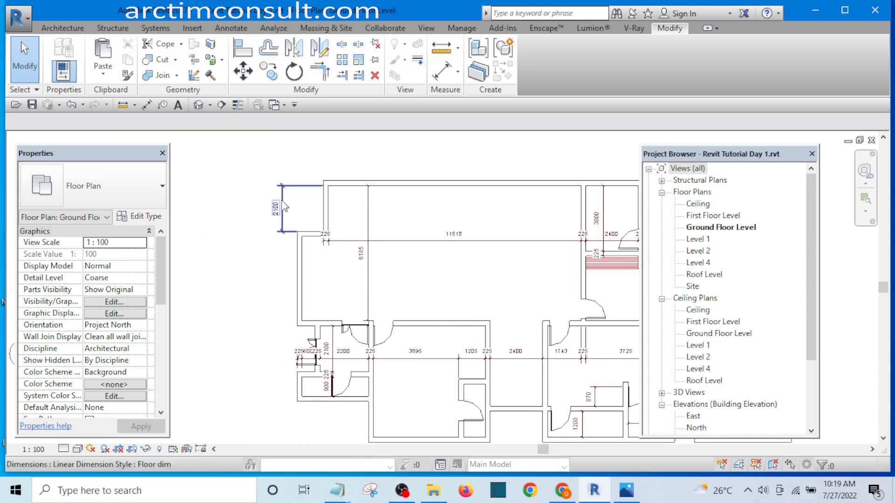
left_click(284, 207)
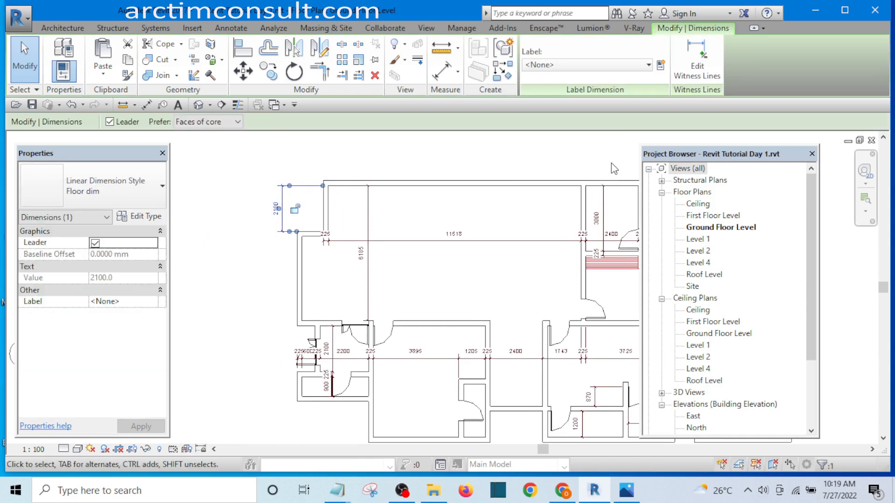
middle_click_drag(504, 219, 455, 198)
scroll(415, 205, "up", 2)
scroll(491, 214, "down", 2)
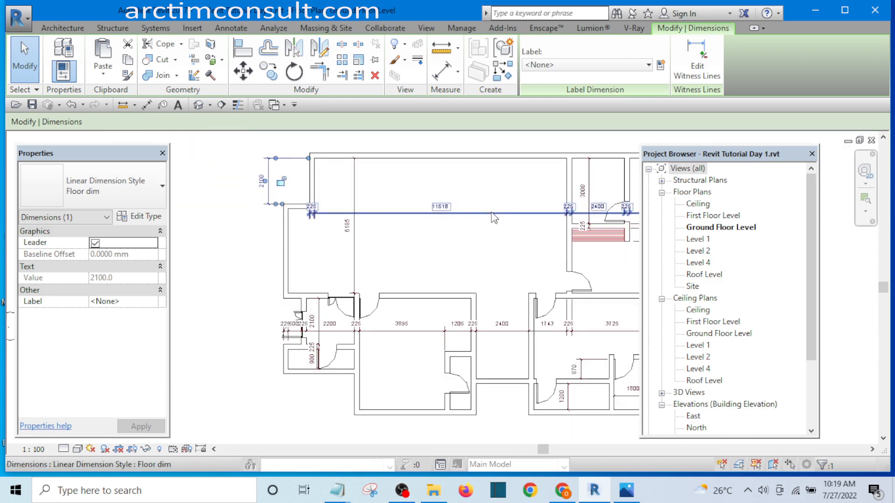
left_click_drag(494, 218, 495, 176)
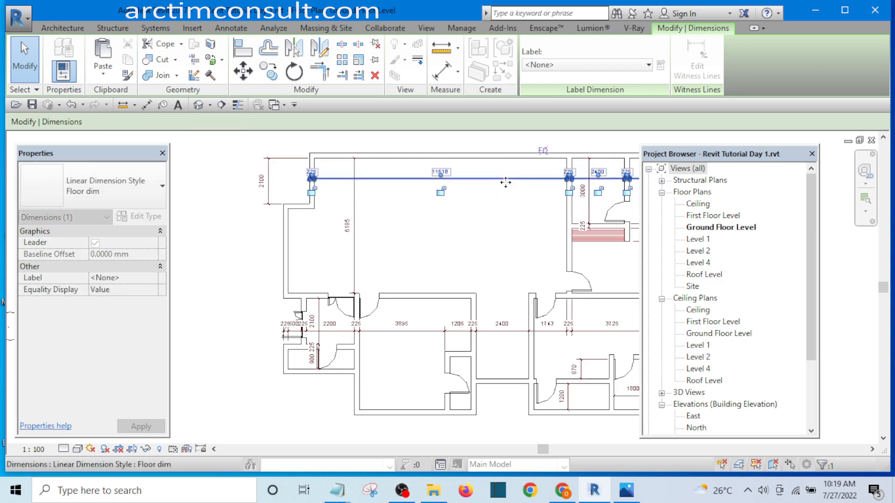
left_click(689, 67)
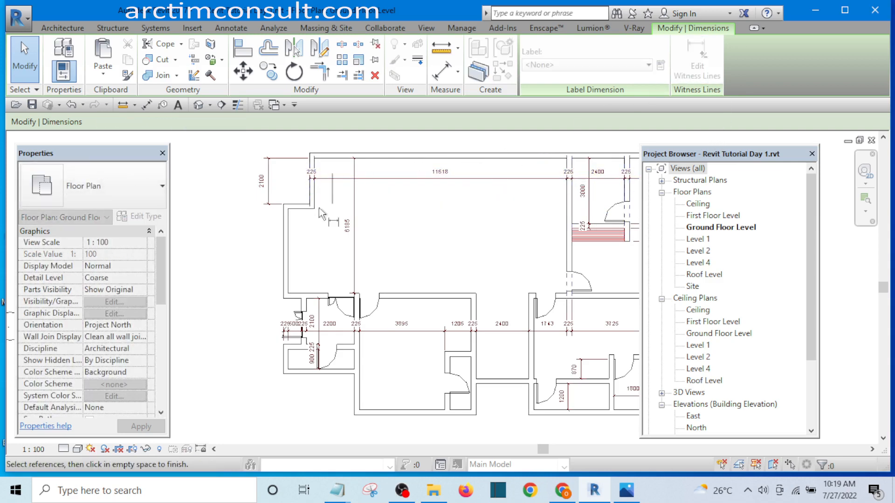
scroll(262, 236, "up", 2)
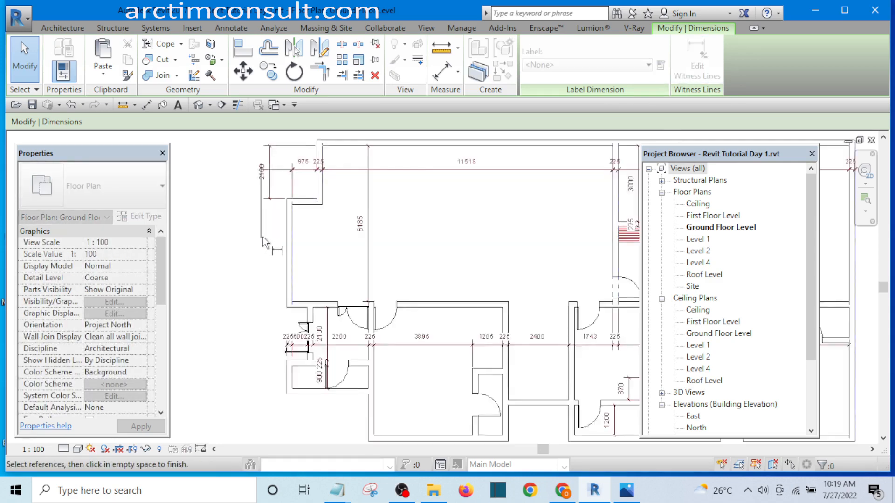